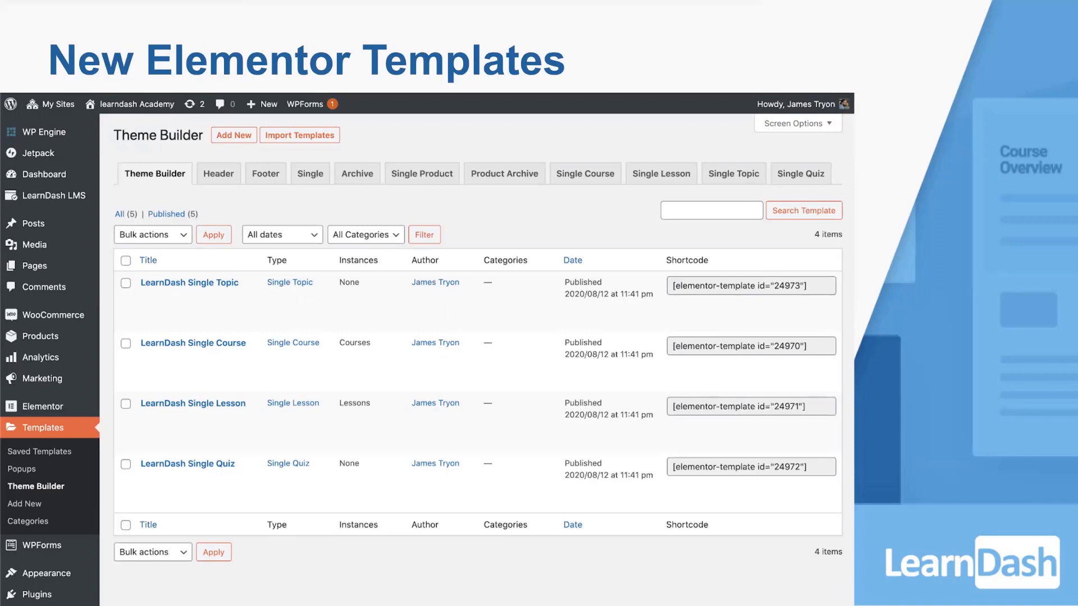
mouse_move(338, 599)
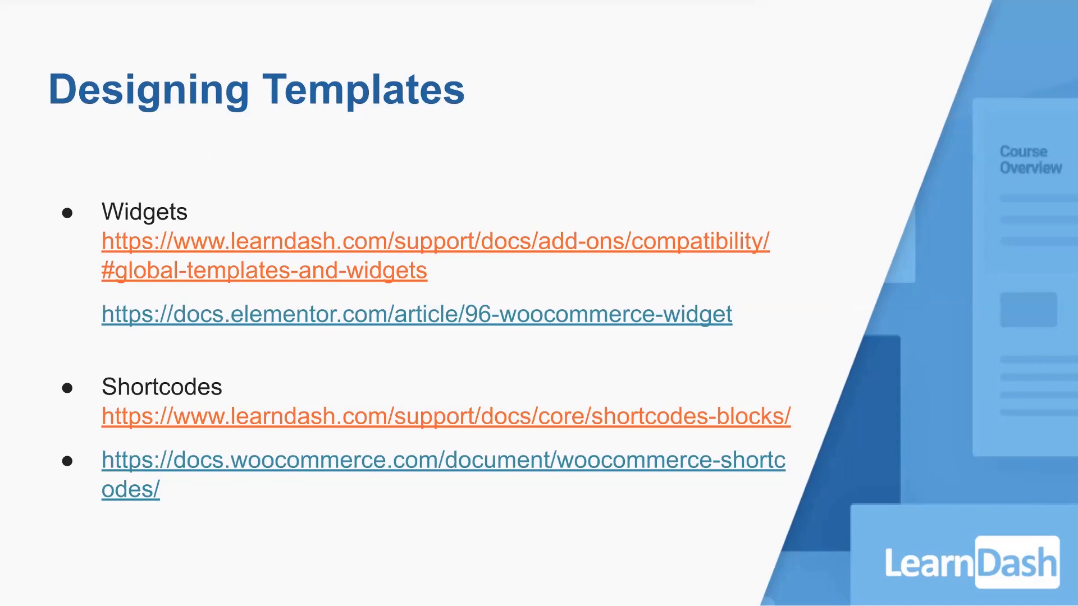
key(Right)
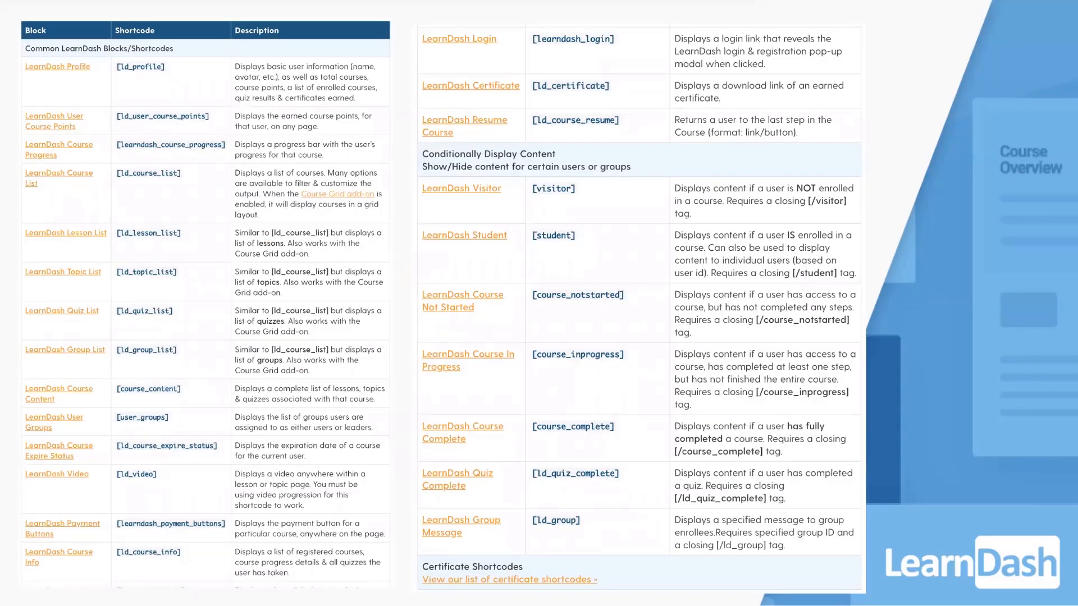
key(Left)
key(Right)
key(Right)
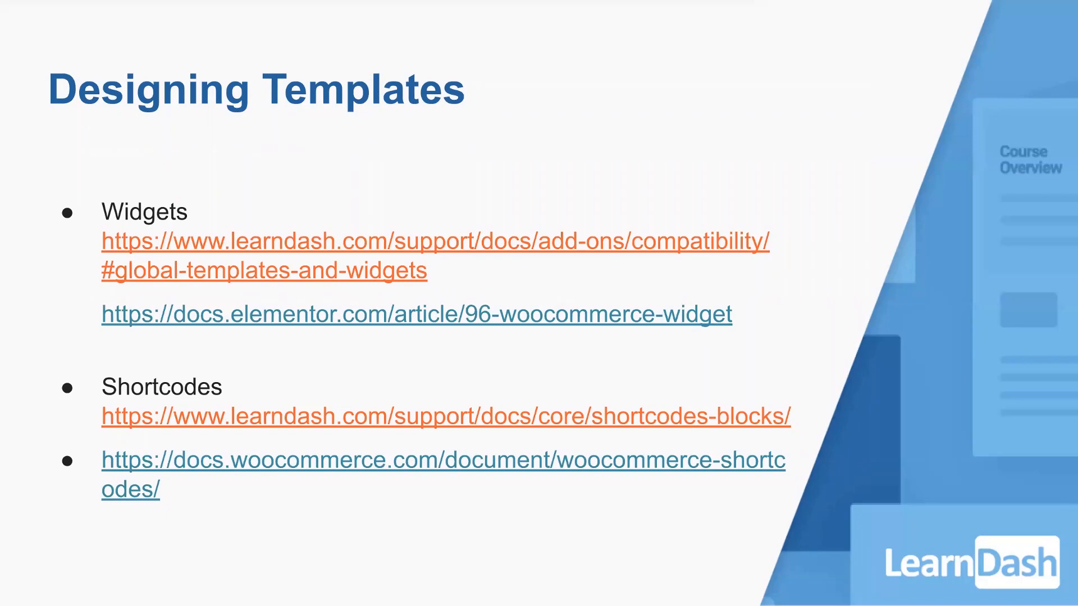
key(Right)
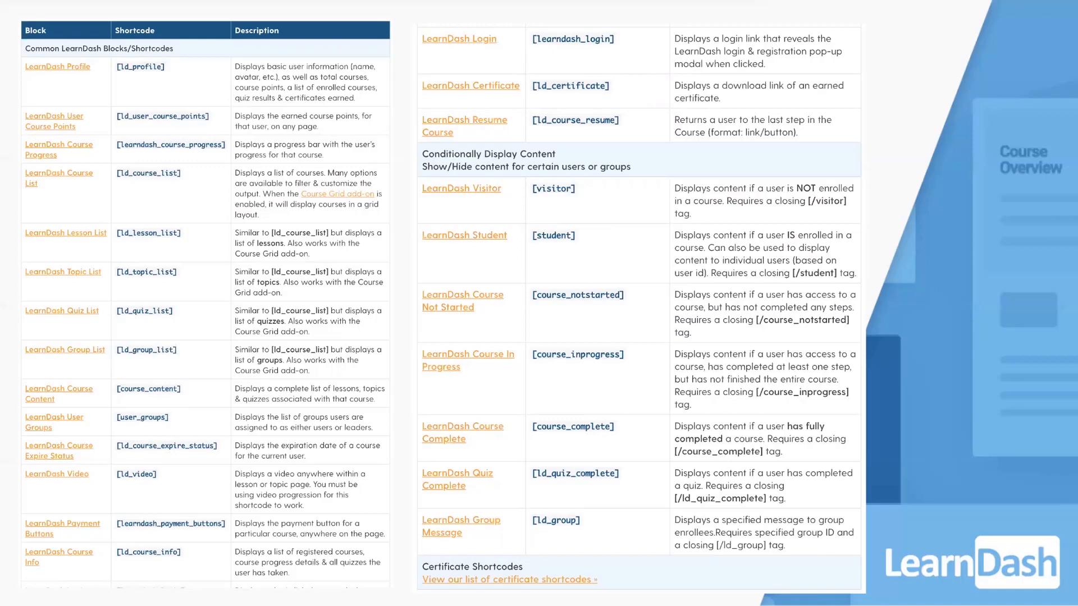
key(Right)
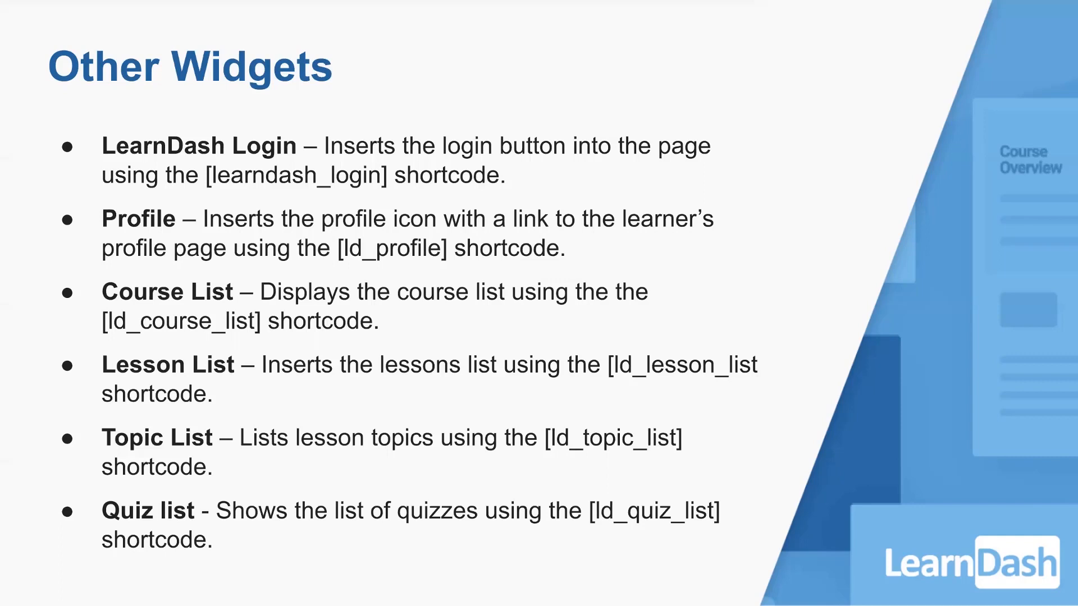
key(Right)
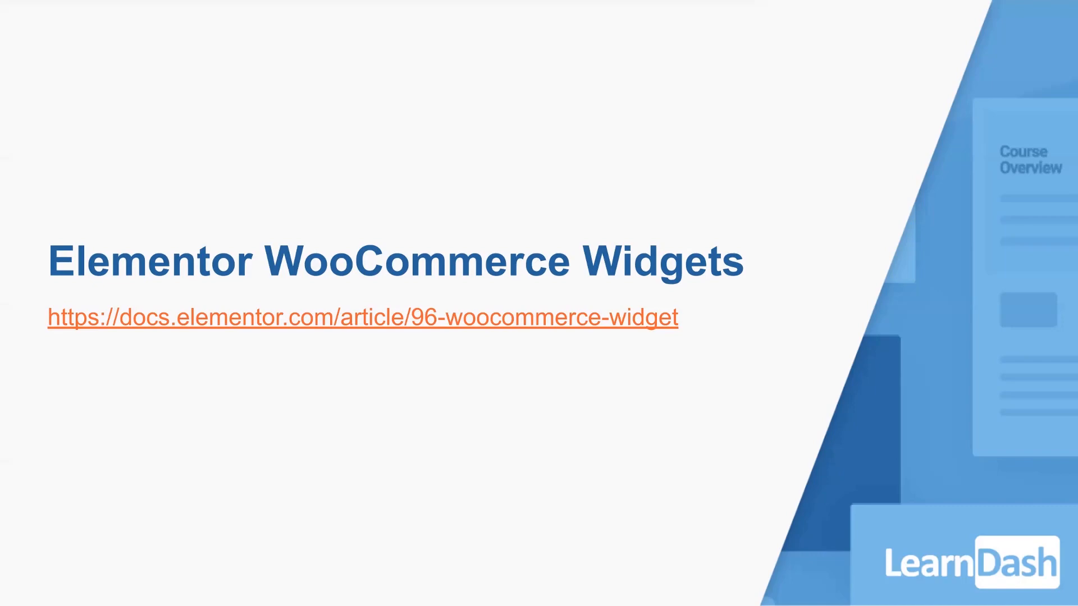
key(Right)
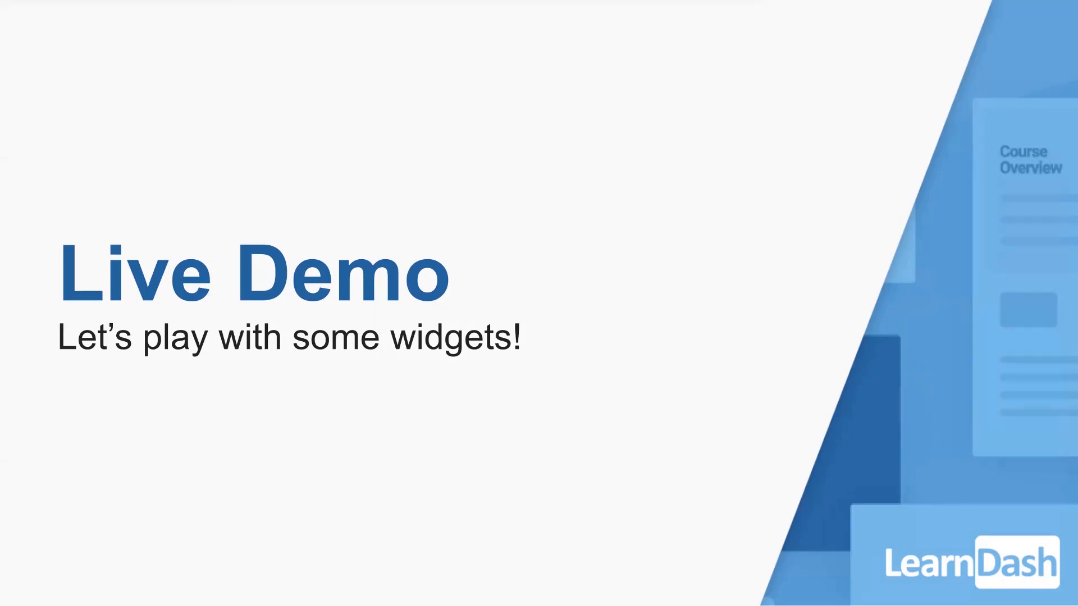
- Exit the slideshow and move the presentation window out of the way, bringing the Content Marketing course and product page windows forward
key(Escape)
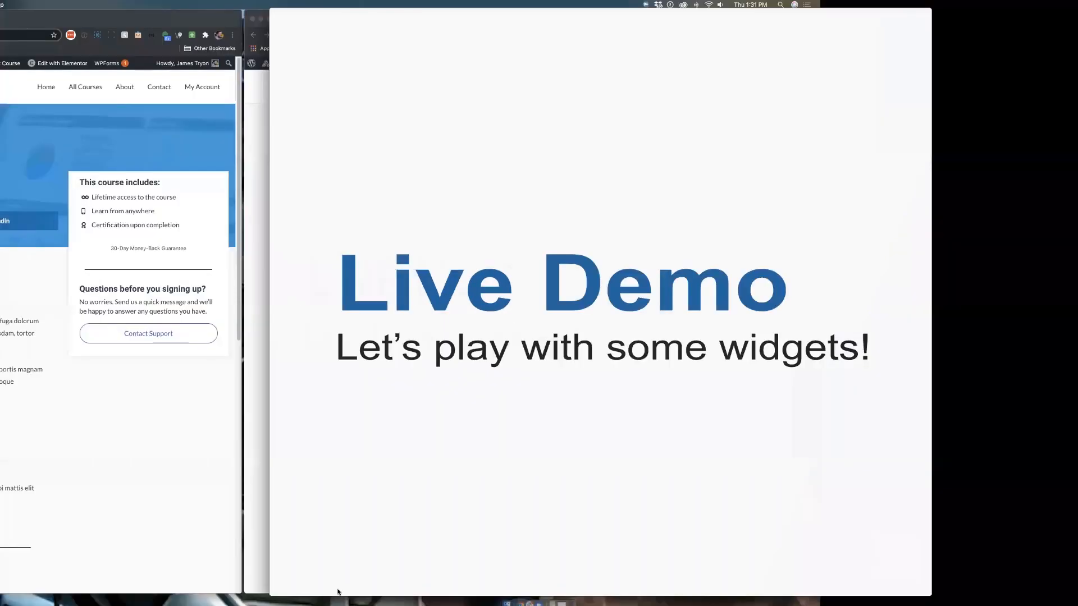
mouse_move(1, 0)
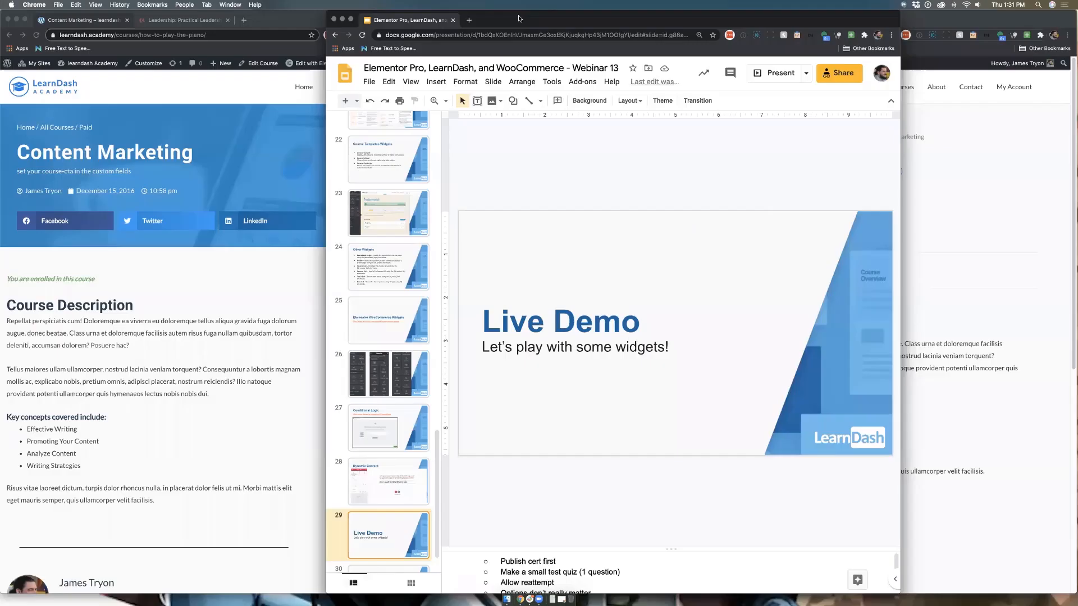
drag(519, 18, 490, 385)
drag(432, 358, 364, 184)
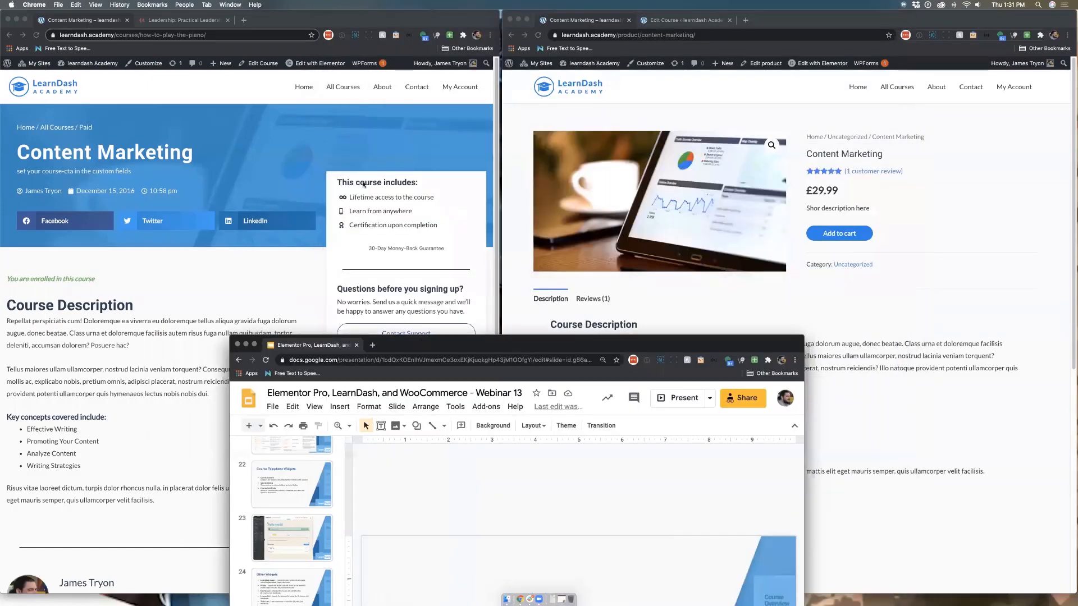
click(354, 145)
click(525, 174)
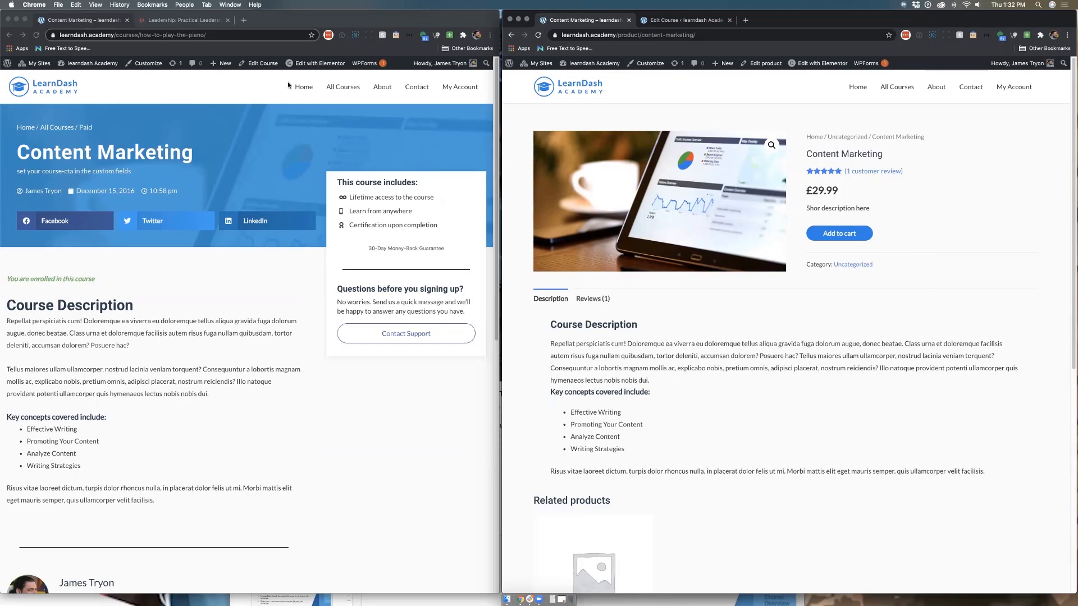
- Open the All Courses page in a new browser tab and go to the Social Media Marketing course
click(312, 97)
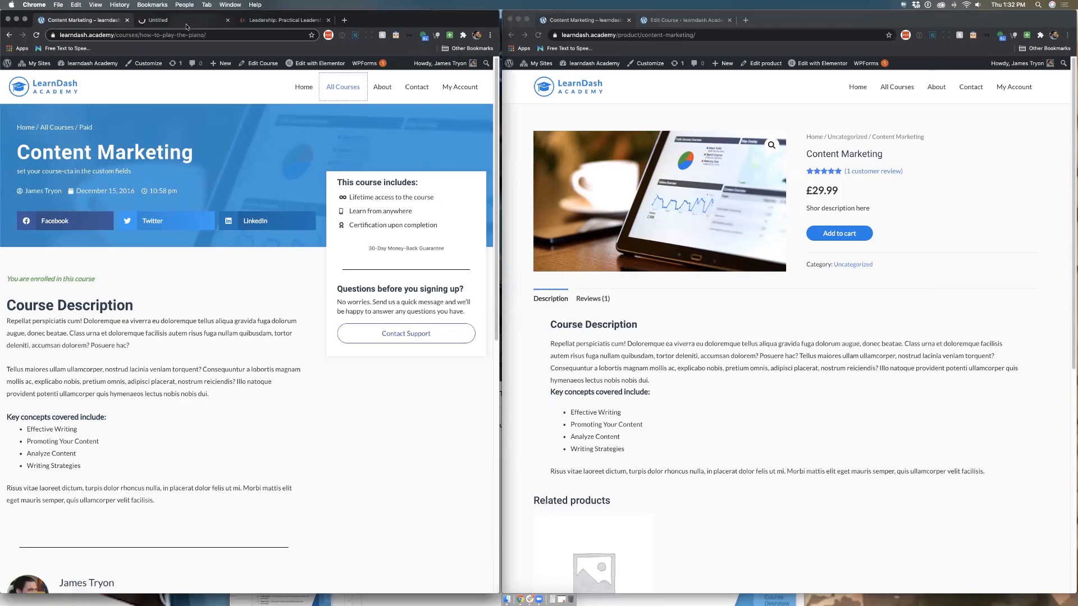
click(190, 21)
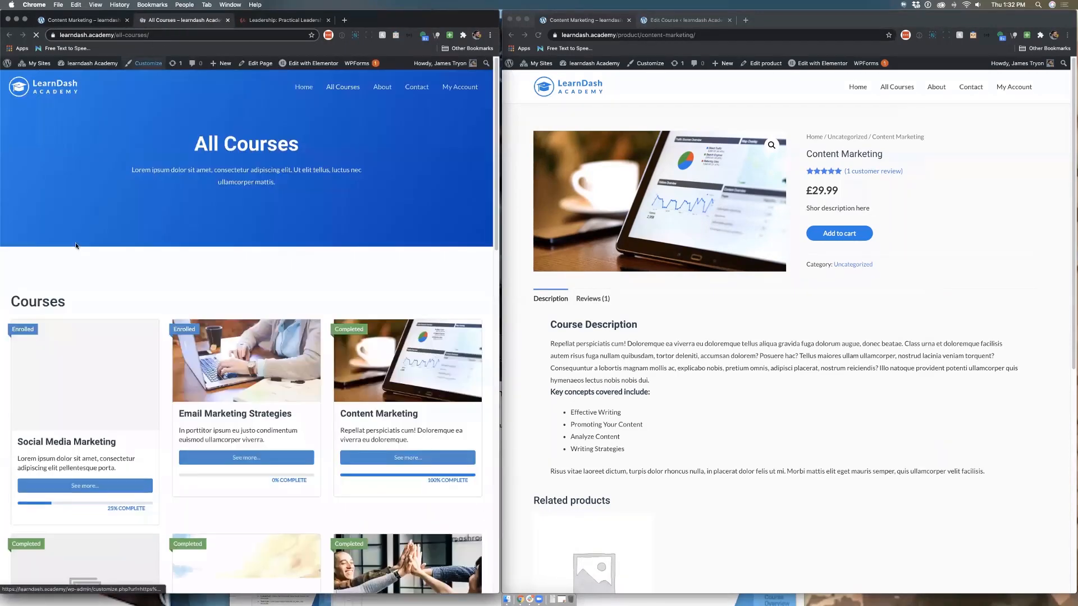
click(54, 490)
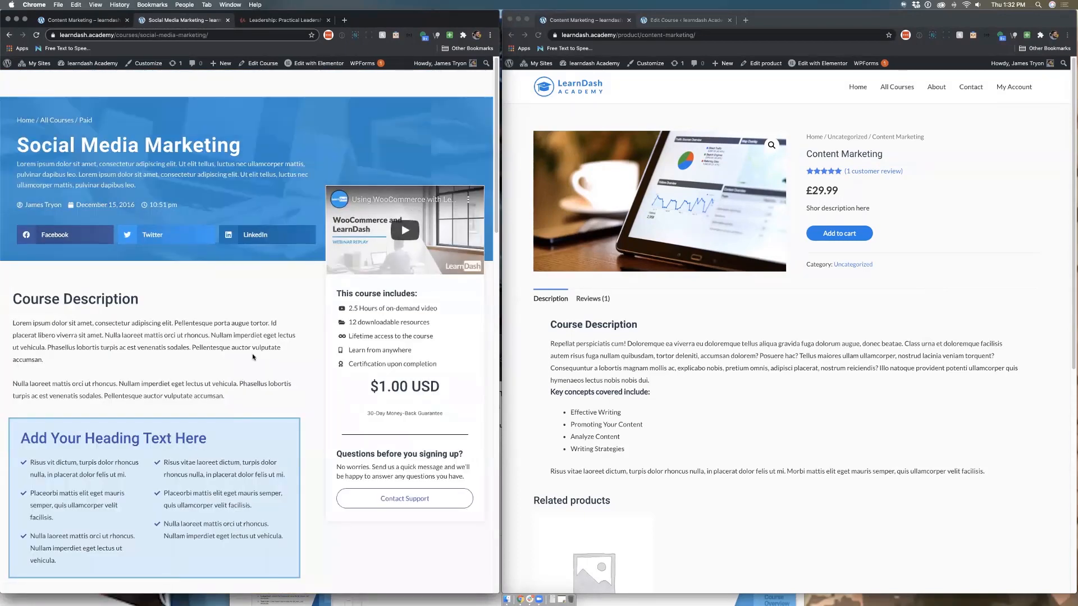
- Examine the Social Media Marketing course page, including its description, sidebar, course materials, progress bar and course content list
scroll(255, 363, down, 8)
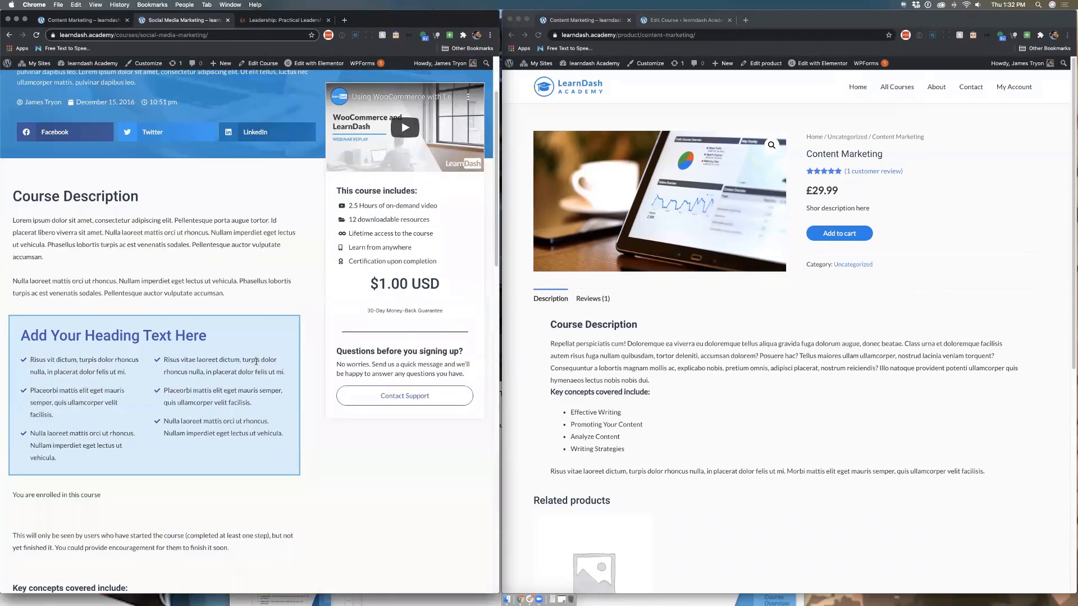
scroll(256, 363, down, 12)
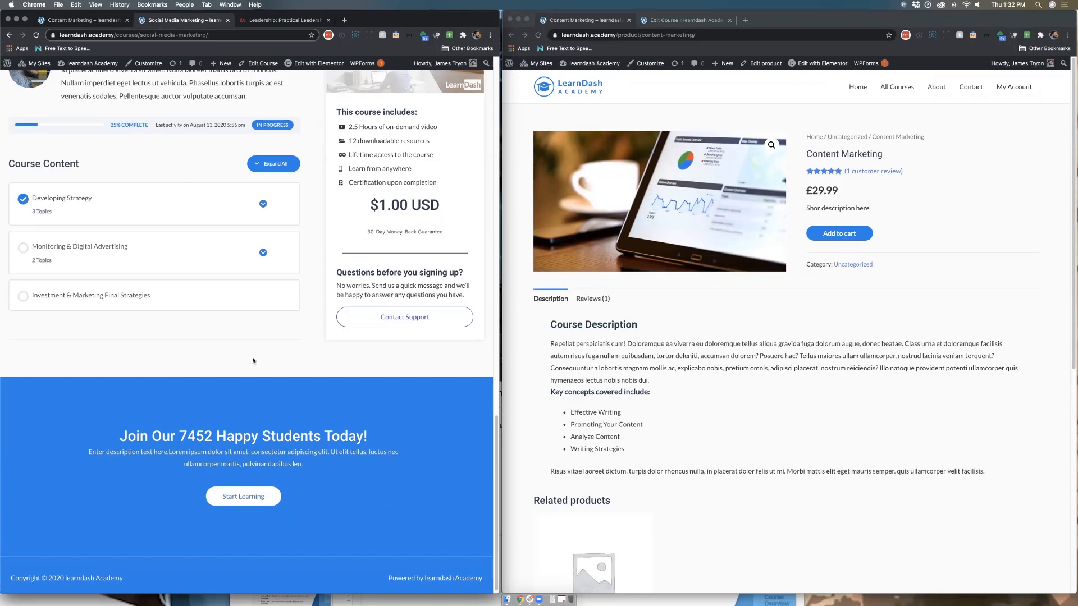
scroll(253, 361, up, 2)
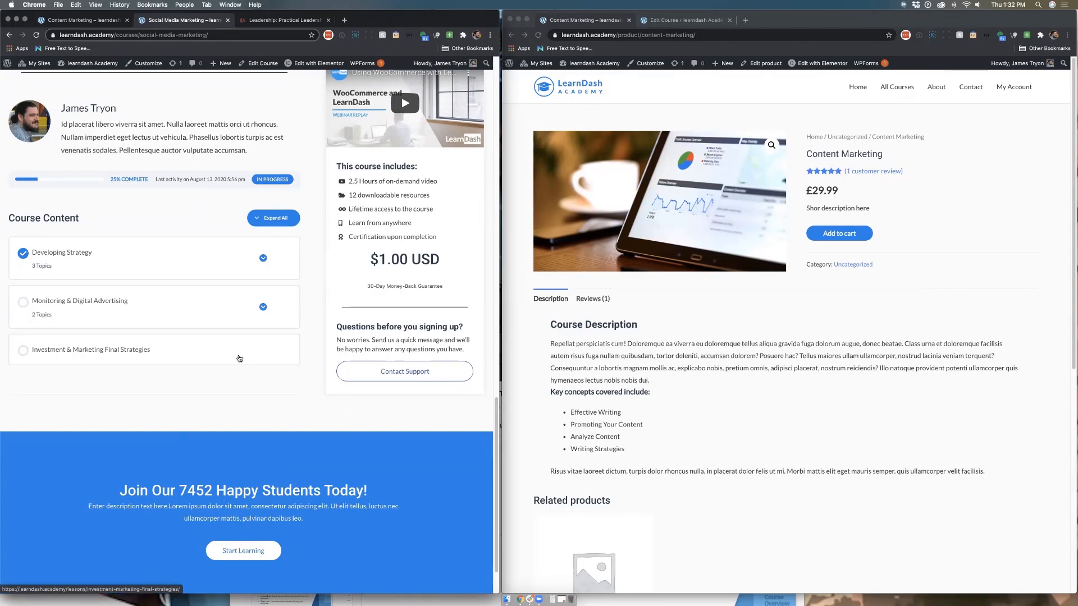
scroll(241, 359, up, 10)
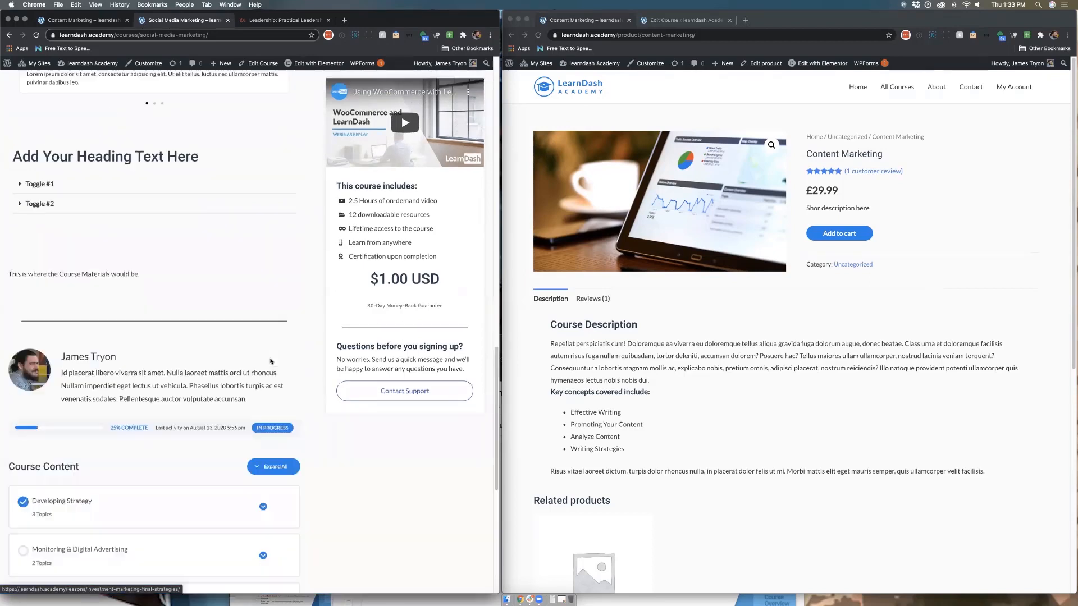
scroll(270, 362, down, 10)
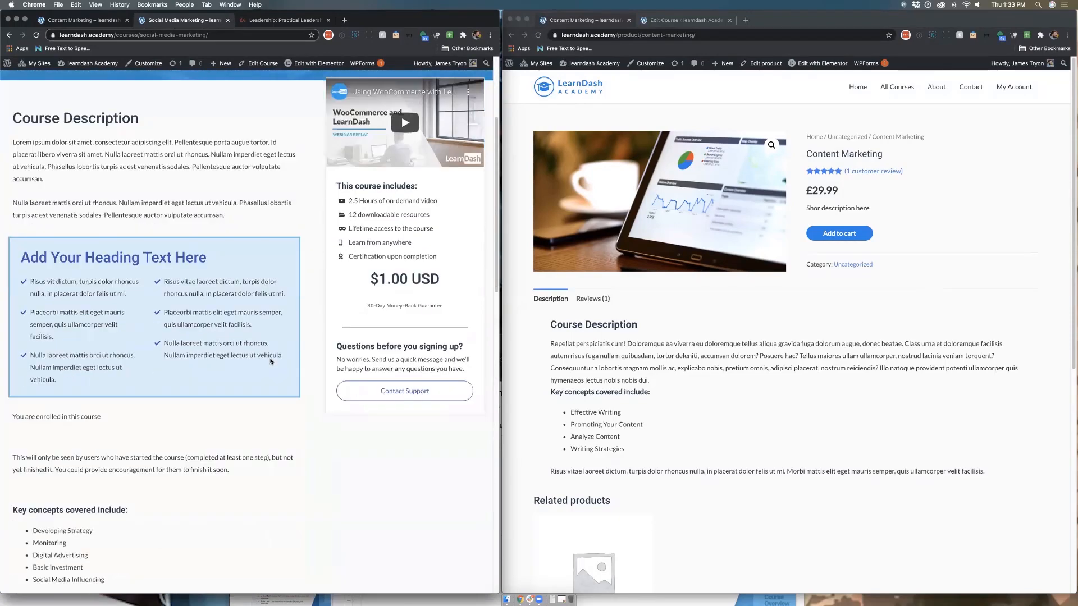
scroll(270, 361, down, 5)
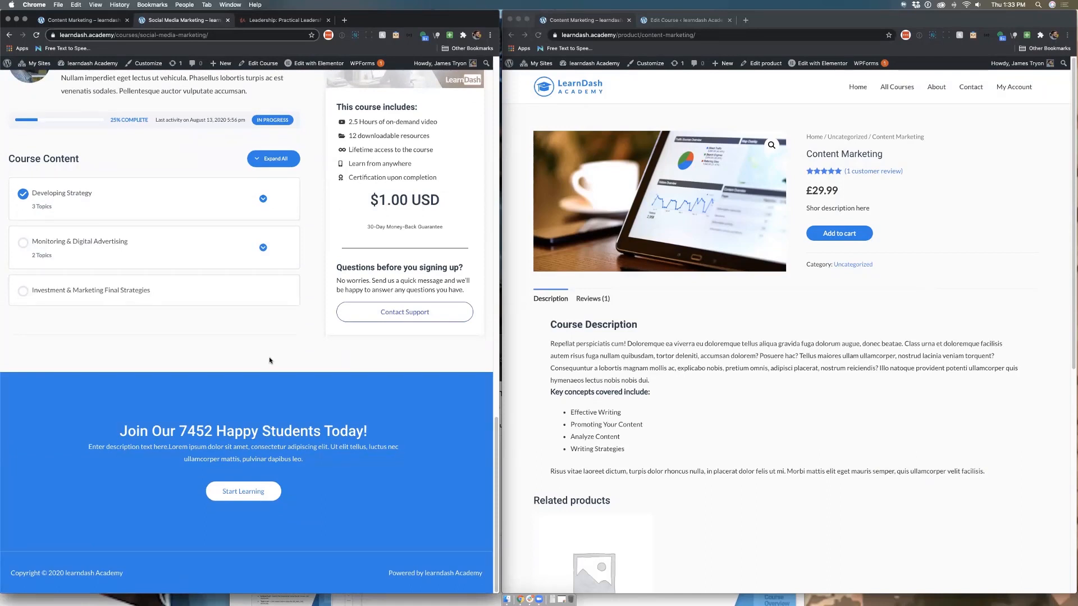
scroll(270, 361, up, 15)
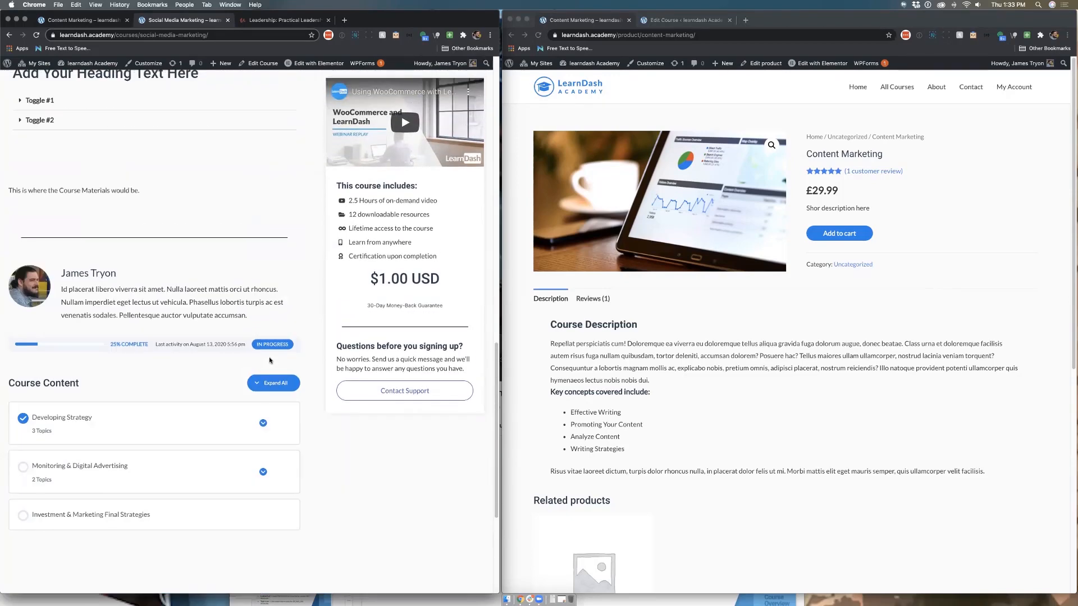
scroll(270, 361, down, 4)
scroll(269, 360, up, 4)
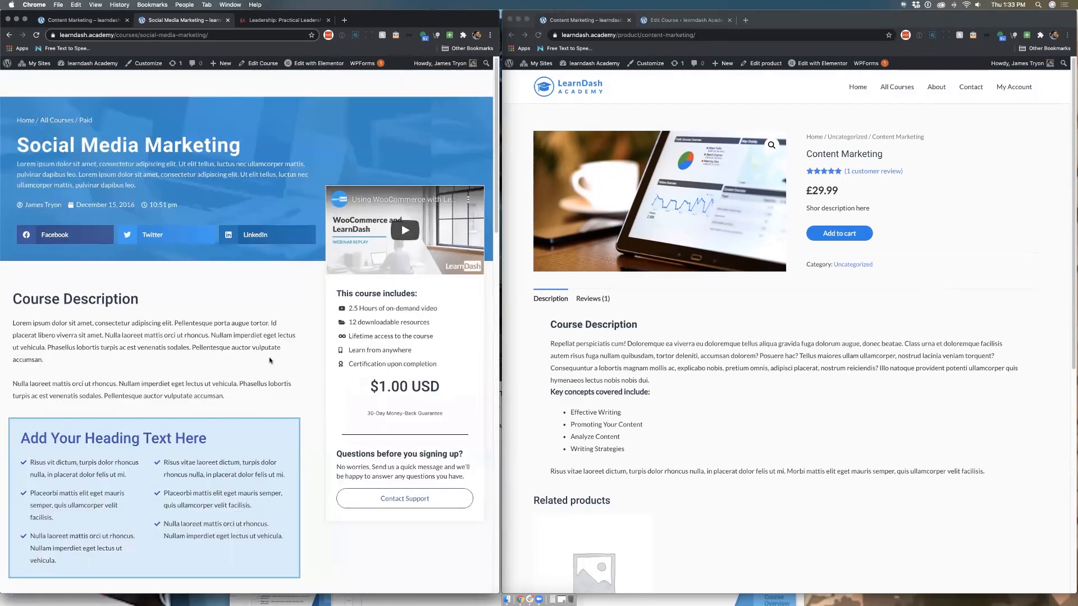
scroll(270, 361, down, 4)
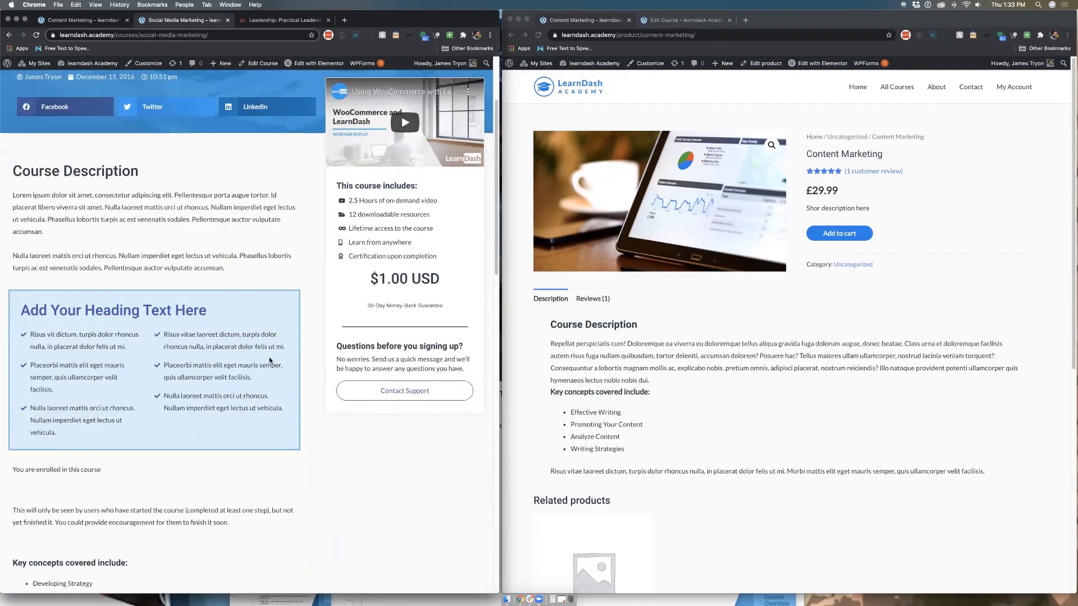
scroll(270, 360, down, 1)
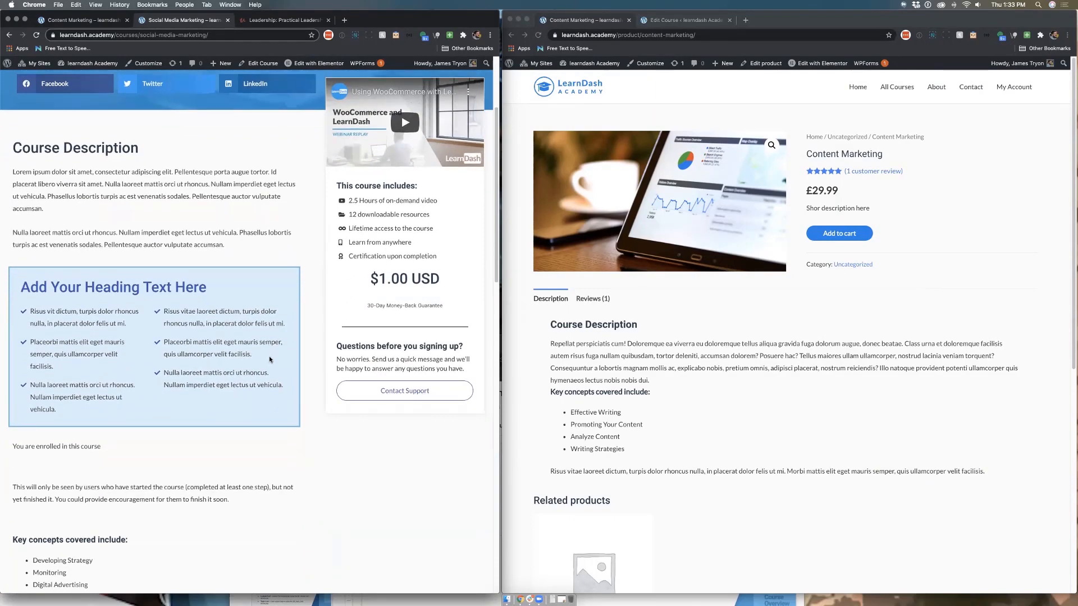
- Return to the Content Marketing course page and review its layout and course content list alongside the matching product page
click(101, 21)
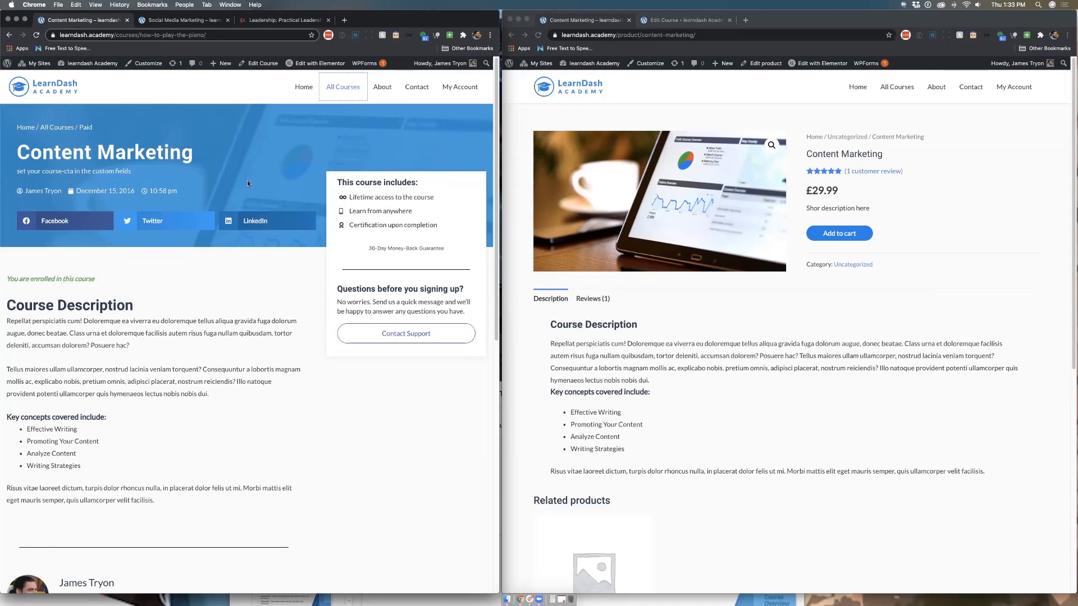
scroll(249, 335, down, 10)
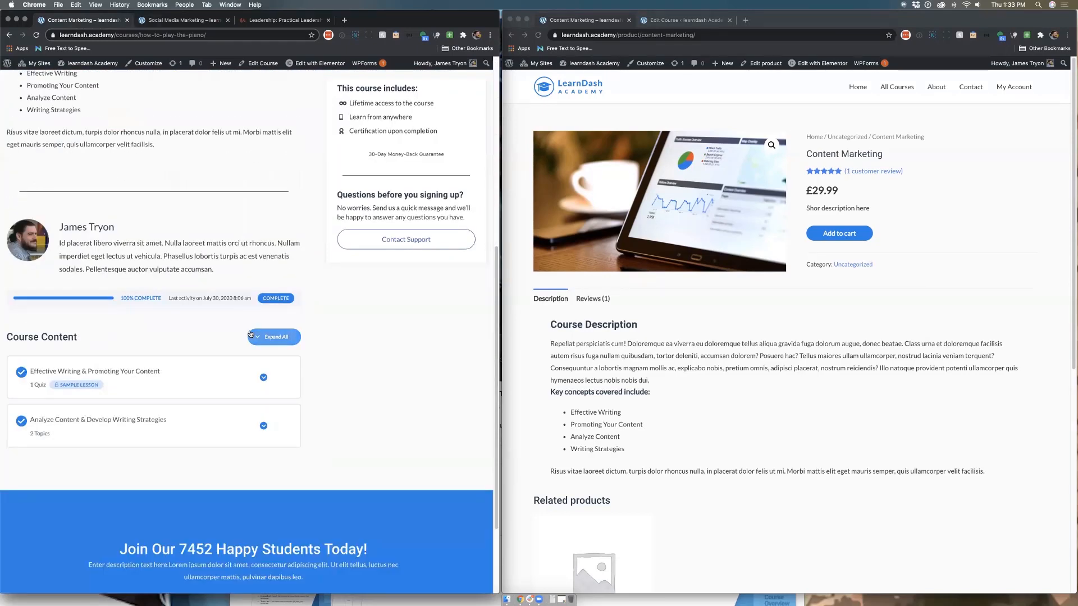
scroll(253, 334, down, 2)
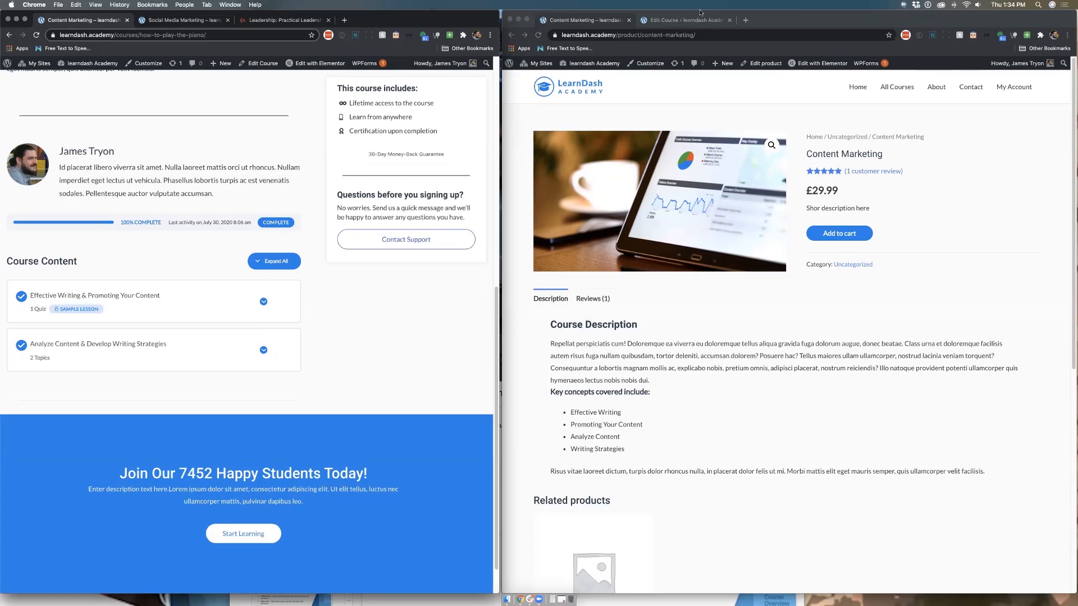
scroll(414, 288, up, 10)
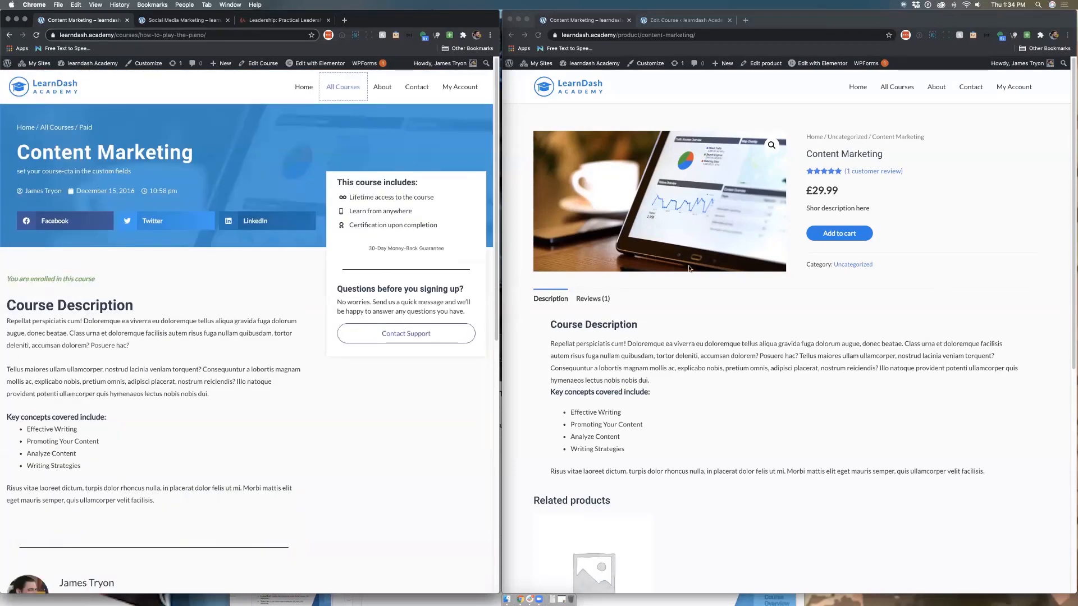
scroll(749, 292, down, 5)
scroll(749, 292, up, 5)
- Open the LearnDash courses list from the Content Marketing course editor in a separate tab and close the editor tab
click(683, 21)
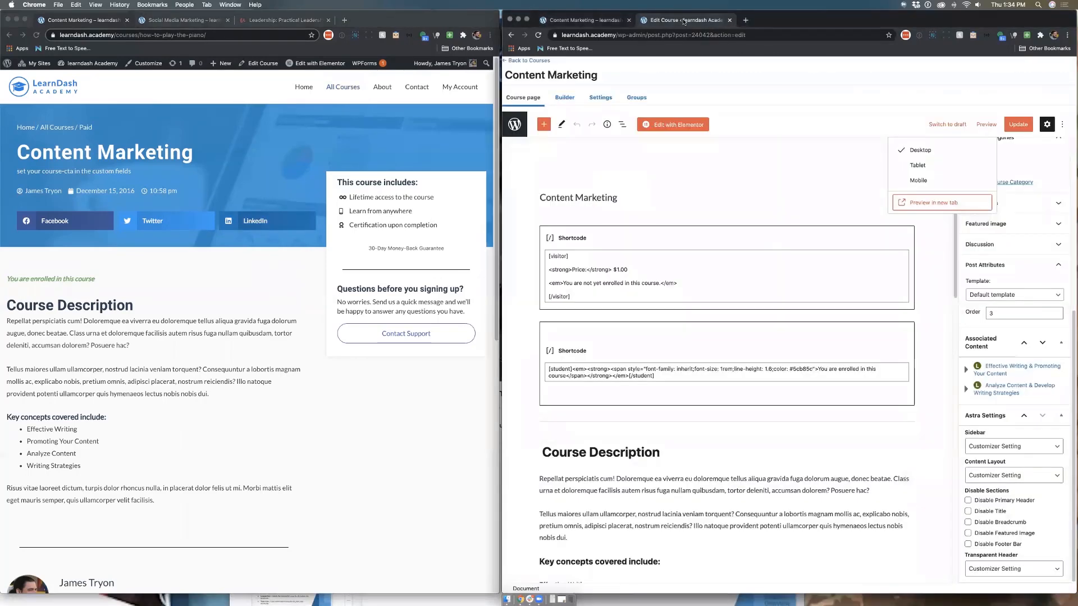
super+click(528, 62)
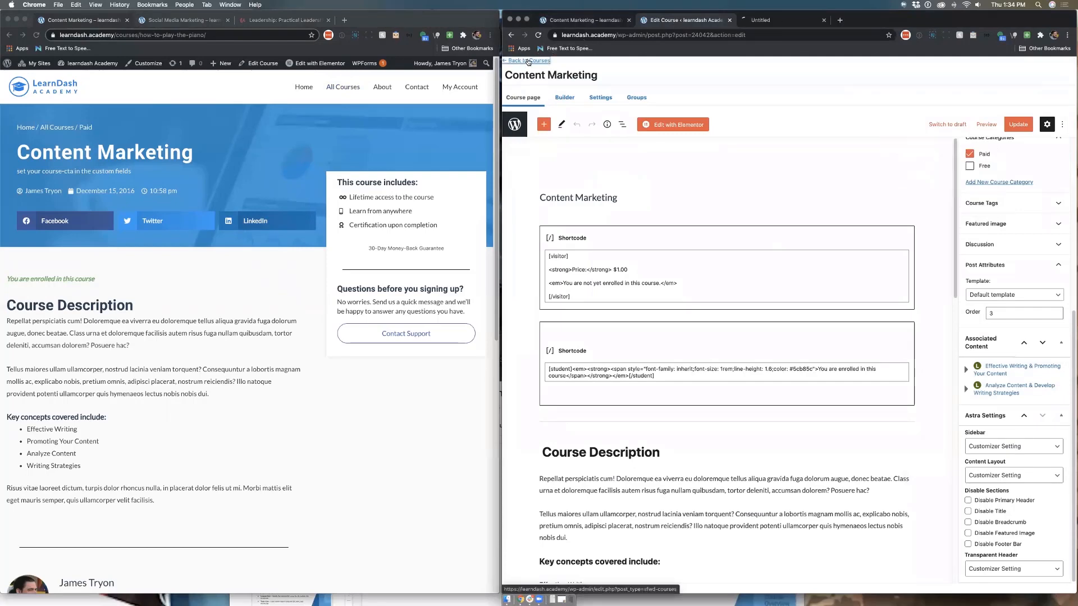
click(729, 22)
- Open the LearnDash add-ons page and check the Elementor and WooCommerce integration add-ons
mouse_move(525, 96)
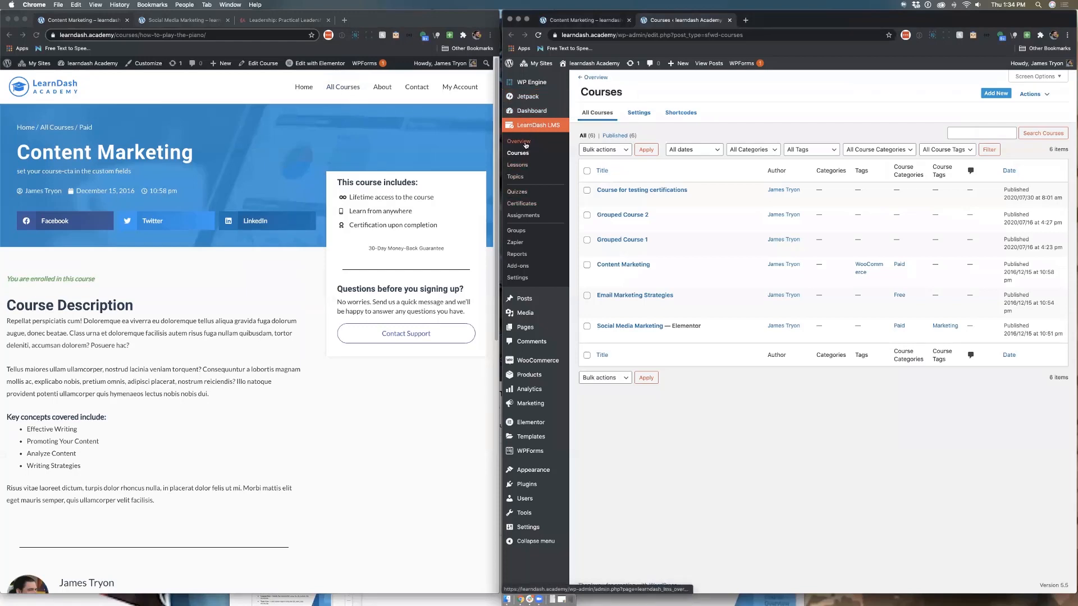
click(526, 267)
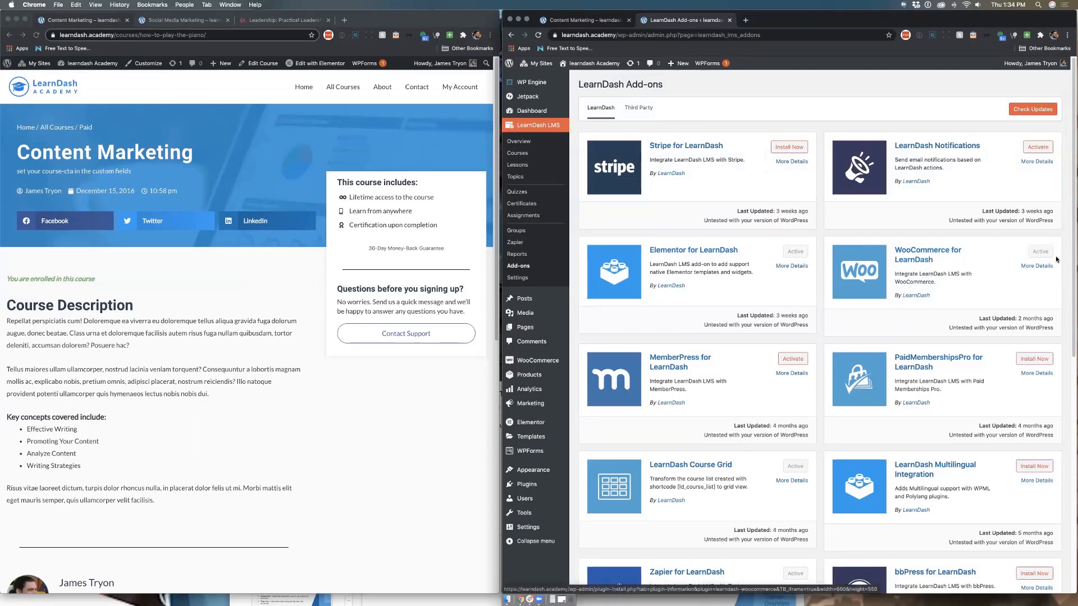
mouse_move(585, 306)
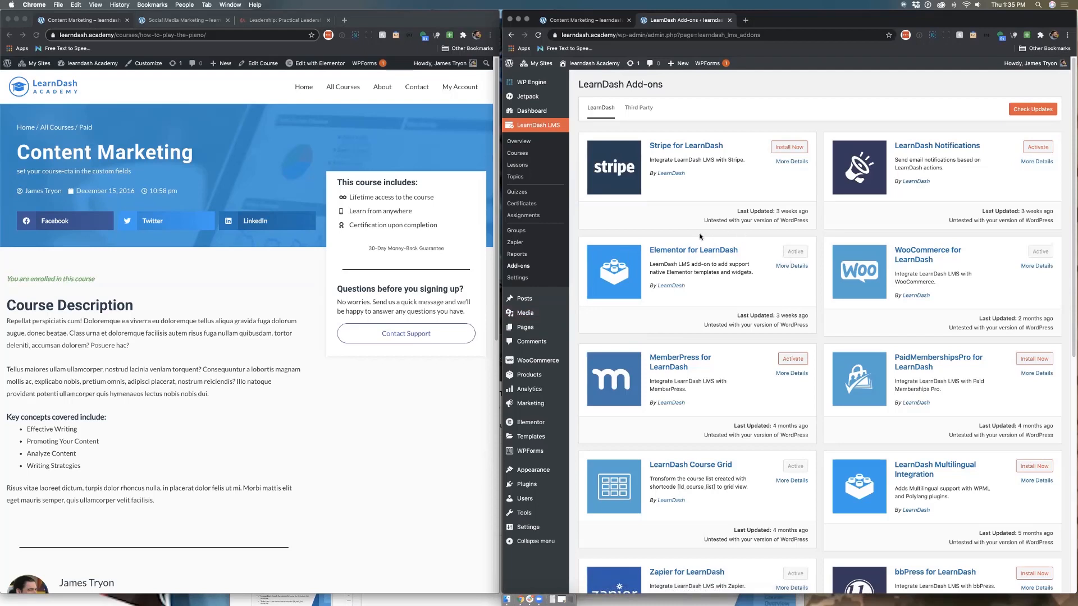
mouse_move(550, 357)
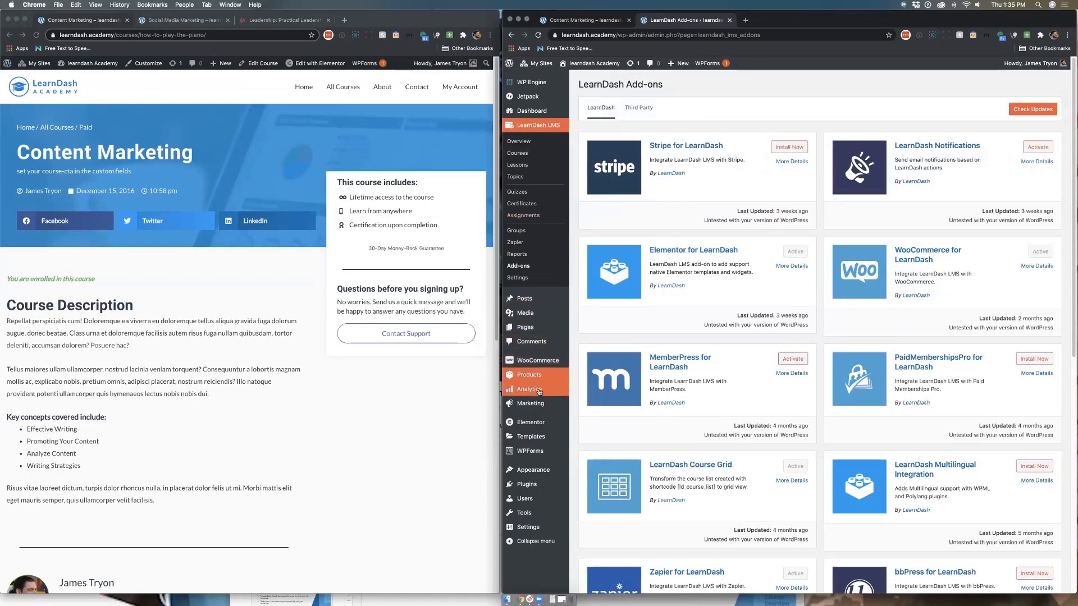
mouse_move(532, 426)
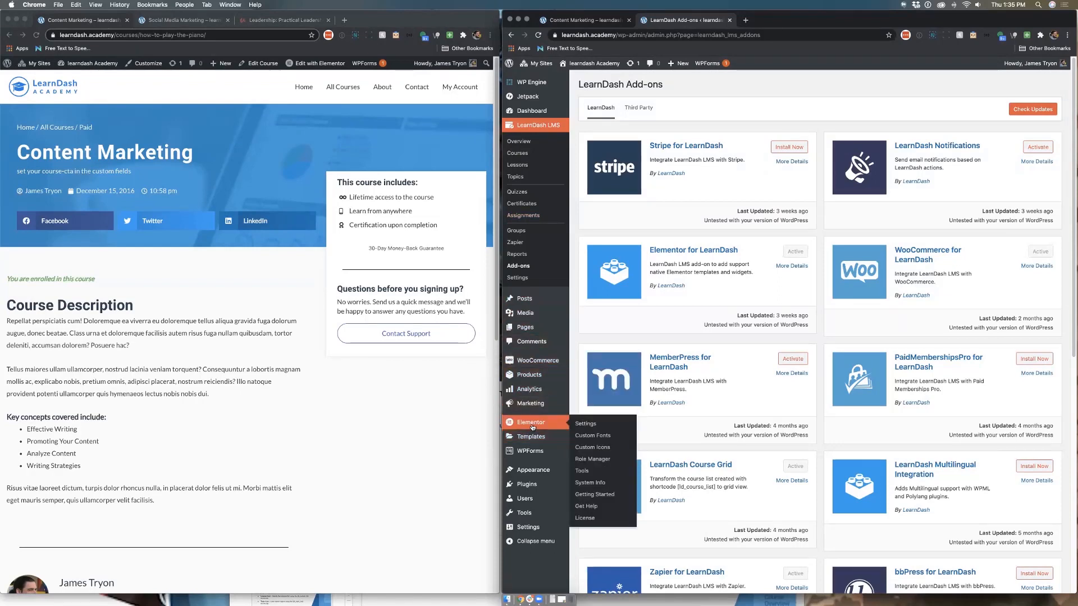
- Check the post types enabled in Elementor's general settings and open the Content Marketing course for editing
click(579, 424)
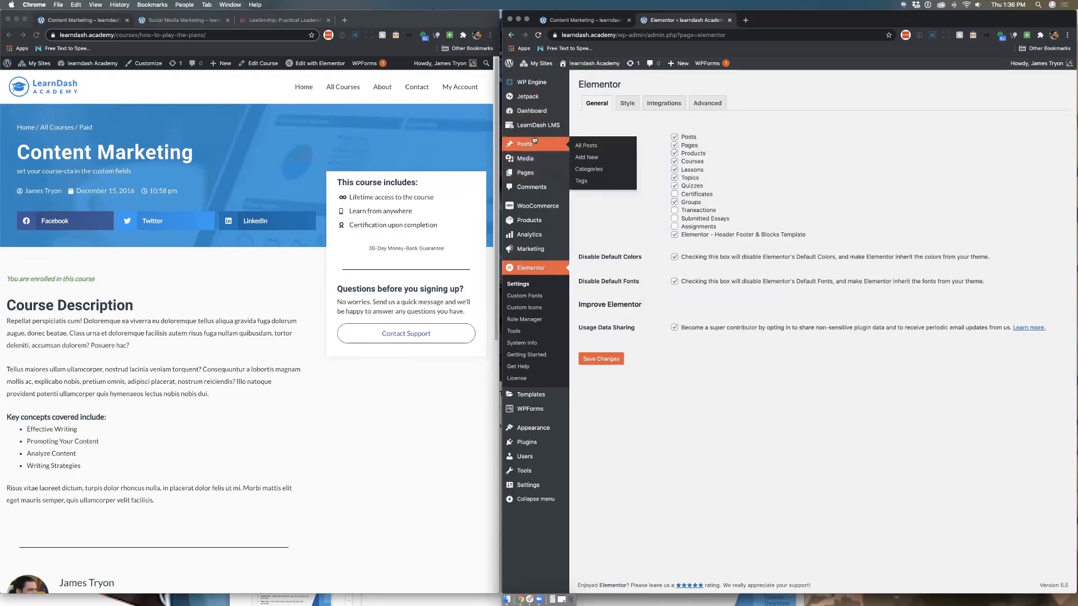
mouse_move(540, 126)
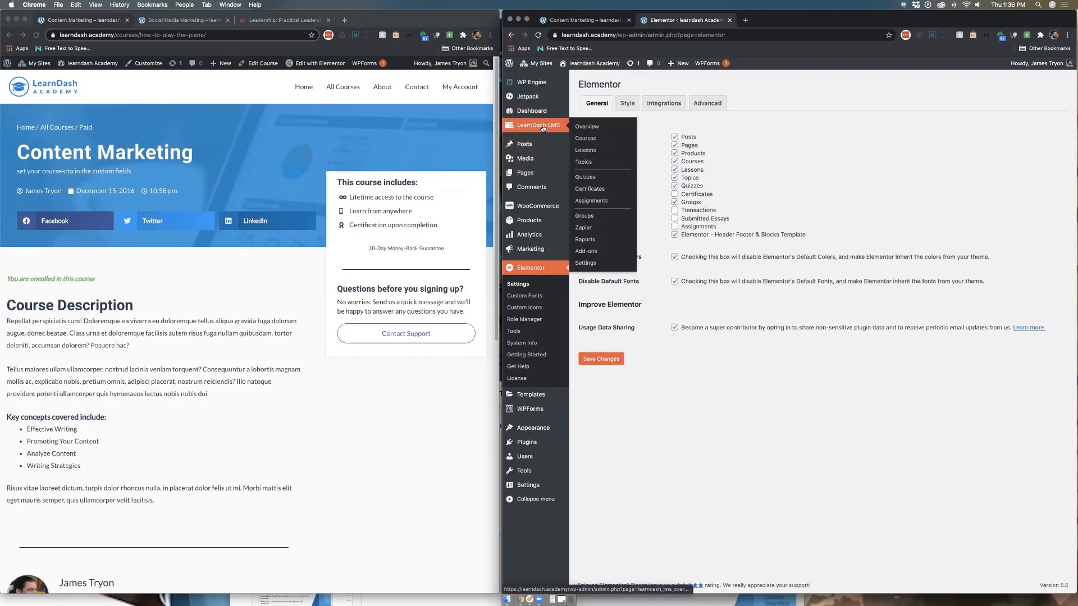
click(592, 141)
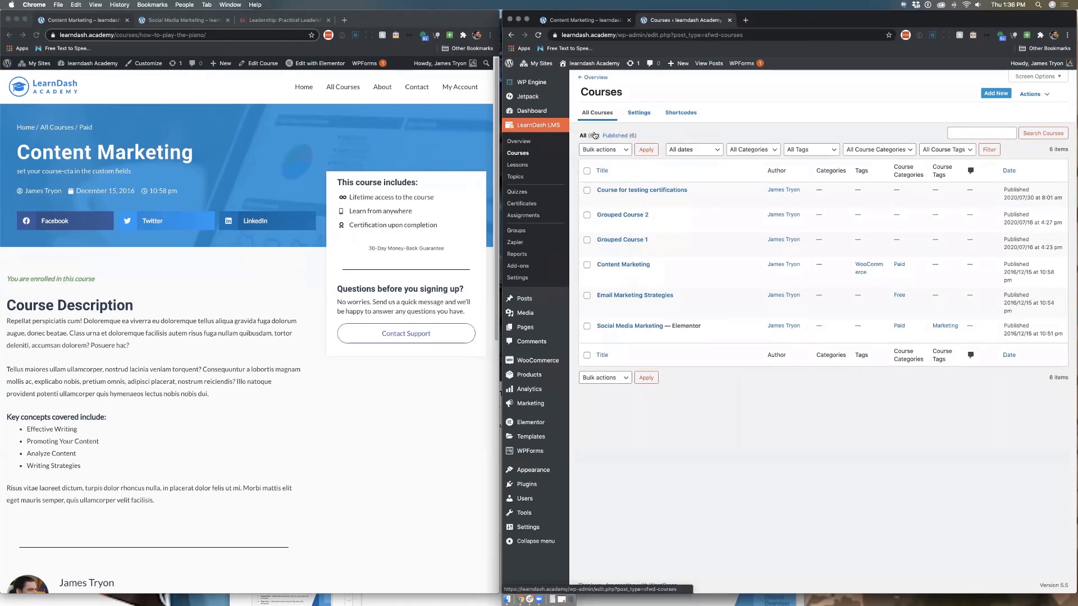
click(609, 266)
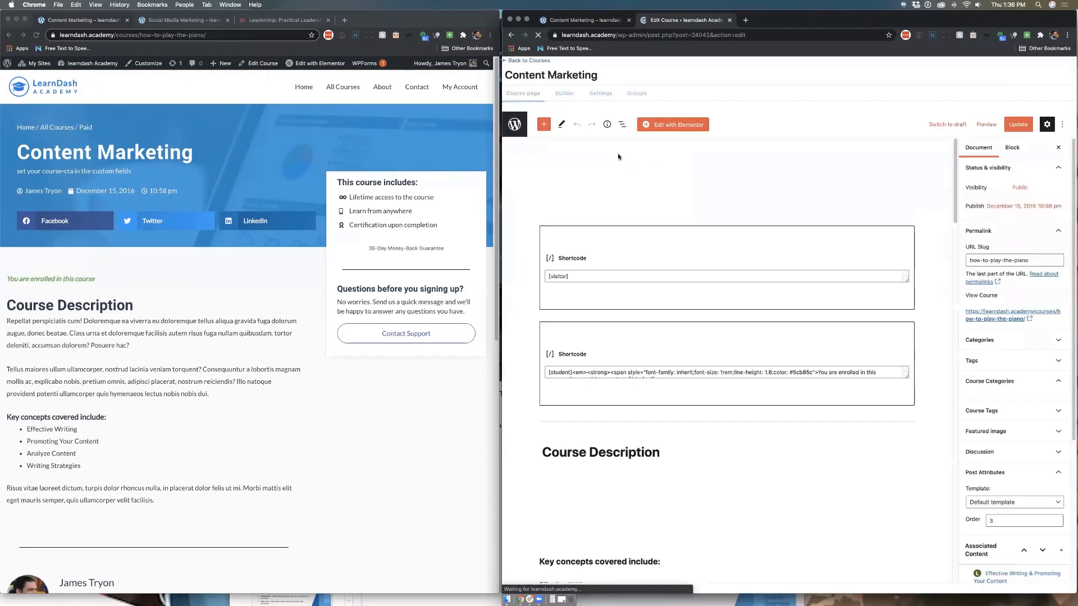
- Review the Content Marketing course content in the editor, including the visitor and student shortcodes, Course Description and key concepts
scroll(690, 239, down, 2)
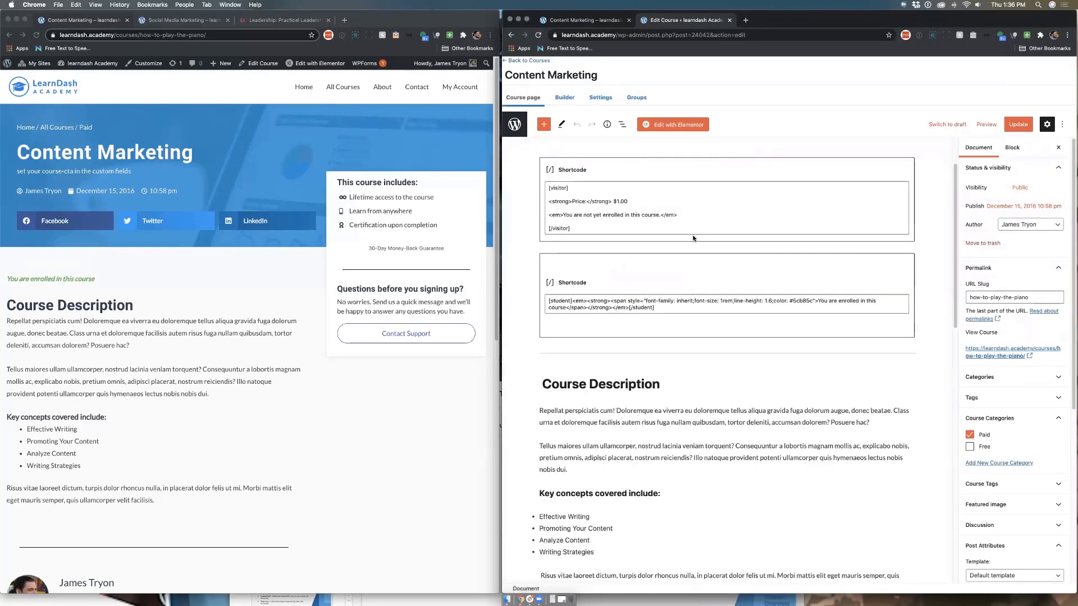
scroll(695, 266, down, 5)
scroll(695, 270, down, 6)
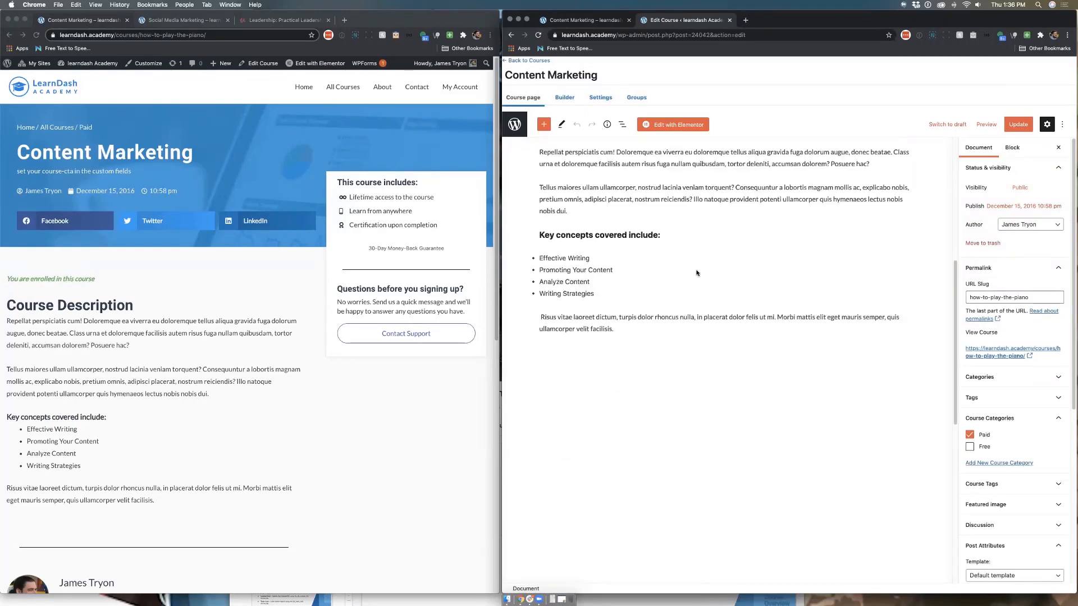
scroll(696, 270, up, 3)
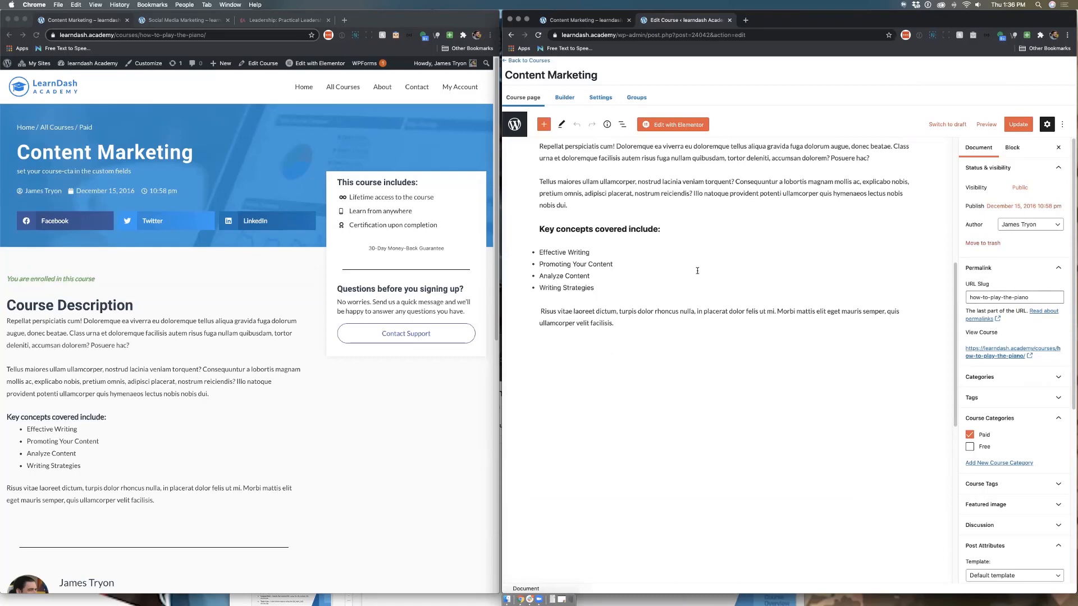
scroll(696, 271, up, 3)
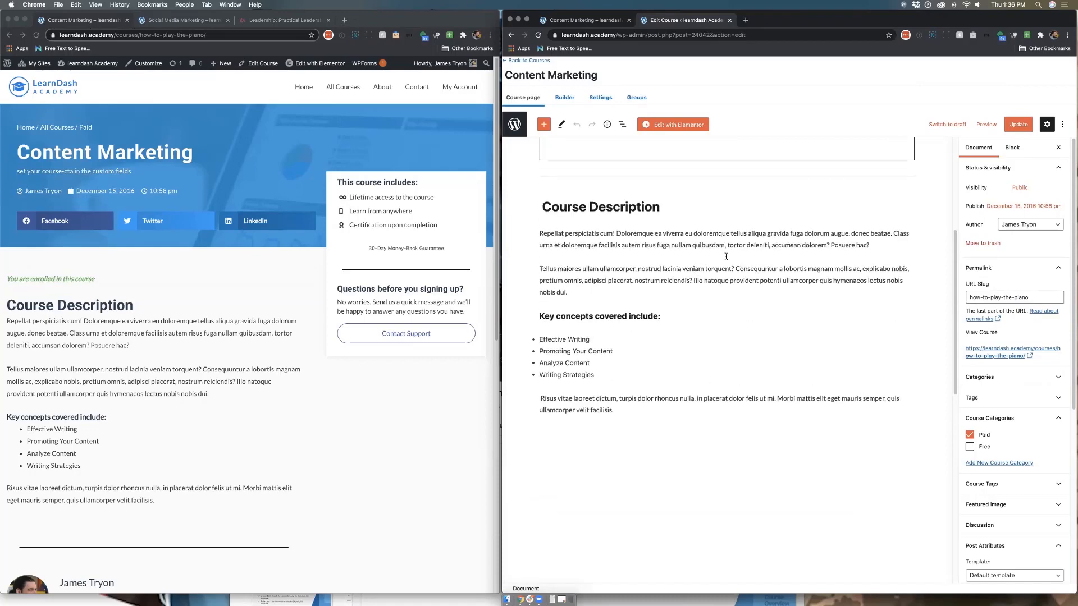
scroll(726, 256, down, 7)
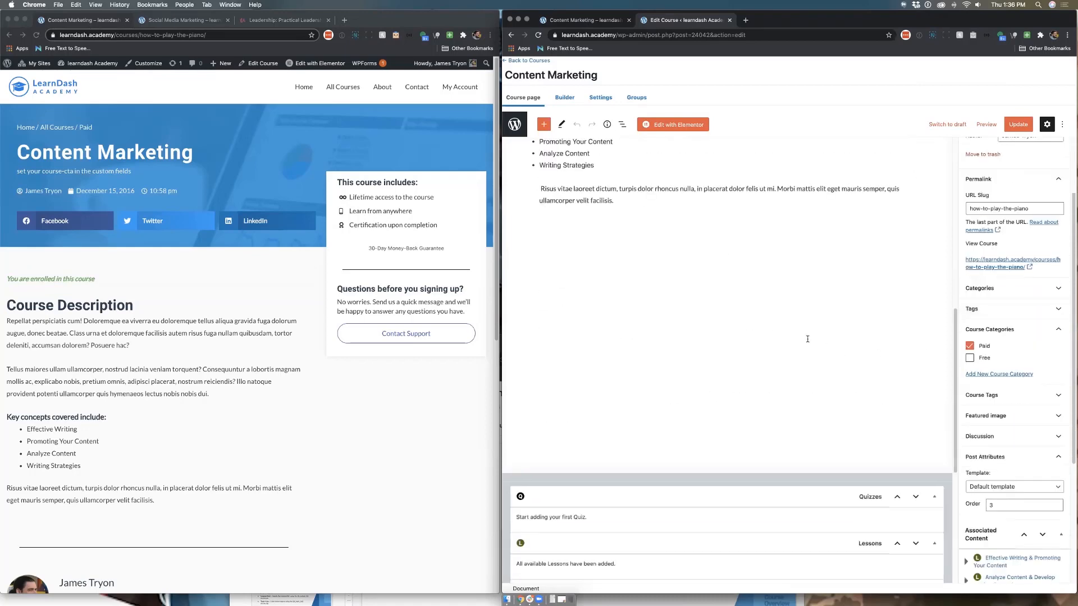
scroll(807, 338, up, 12)
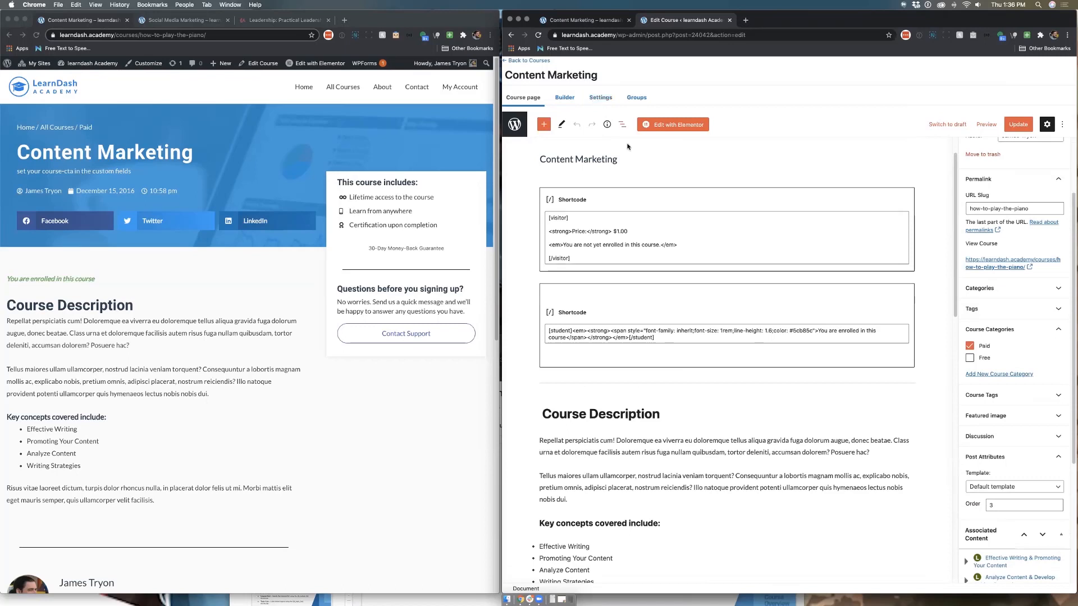
- Open the Content Marketing course's settings and view its access settings
click(601, 99)
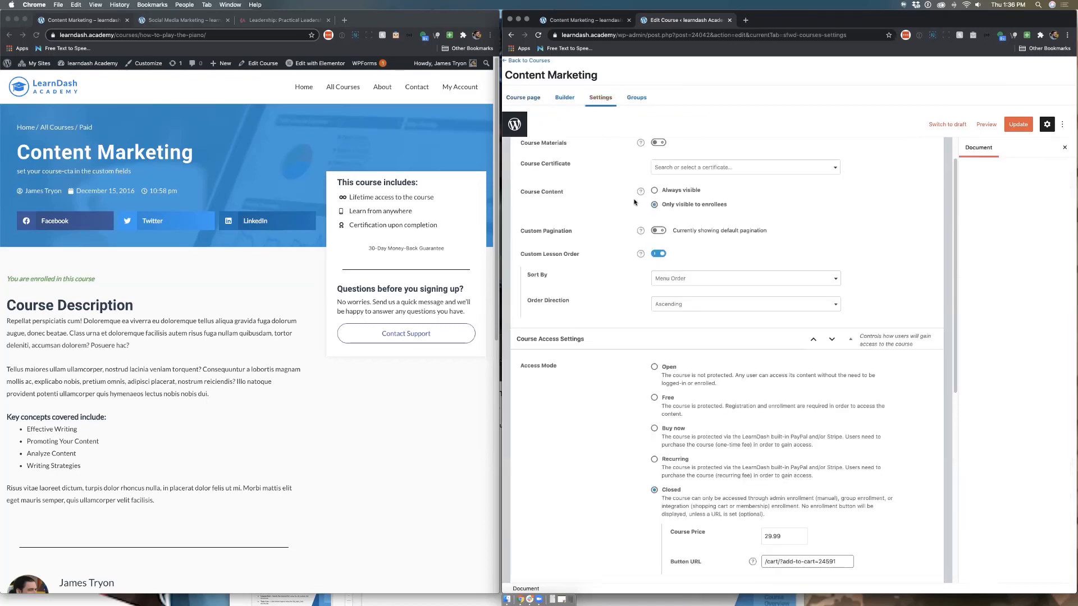
scroll(627, 207, down, 2)
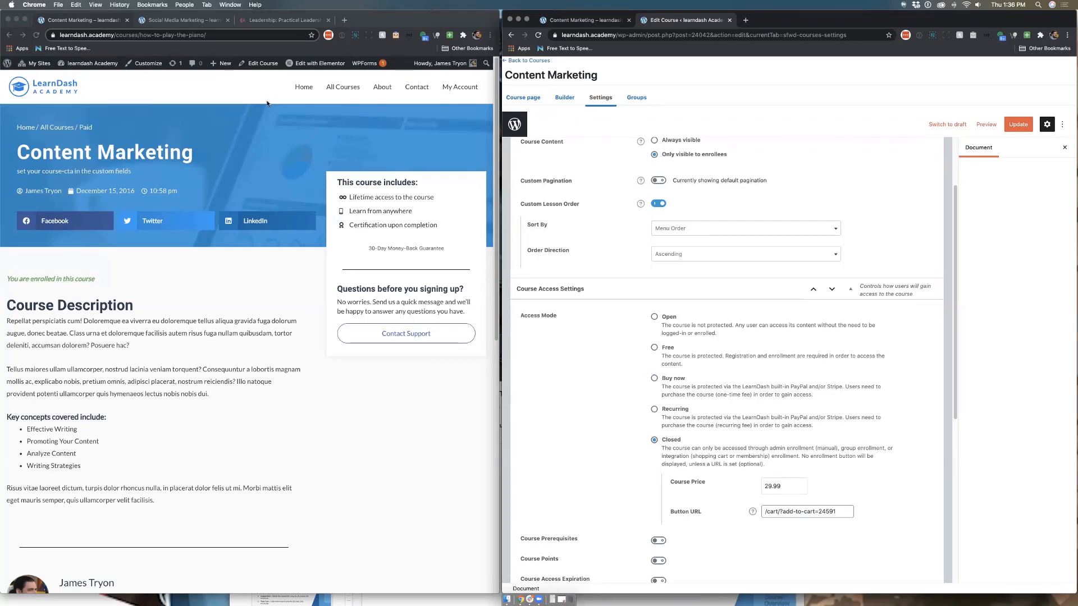
- Look at the published Social Media Marketing course page for comparison and return to the Content Marketing course page
click(185, 20)
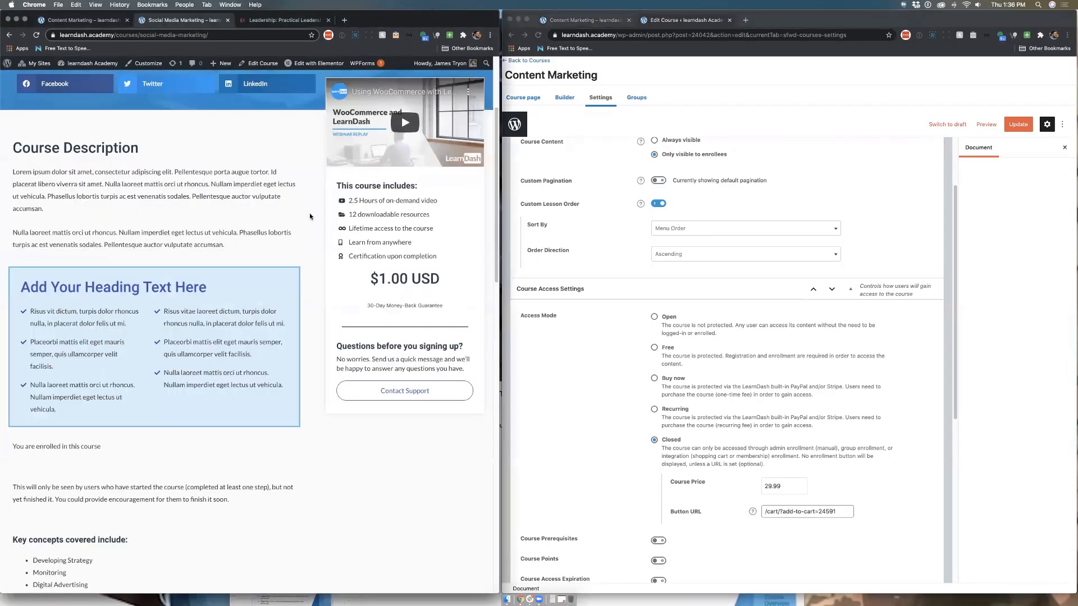
scroll(351, 274, up, 3)
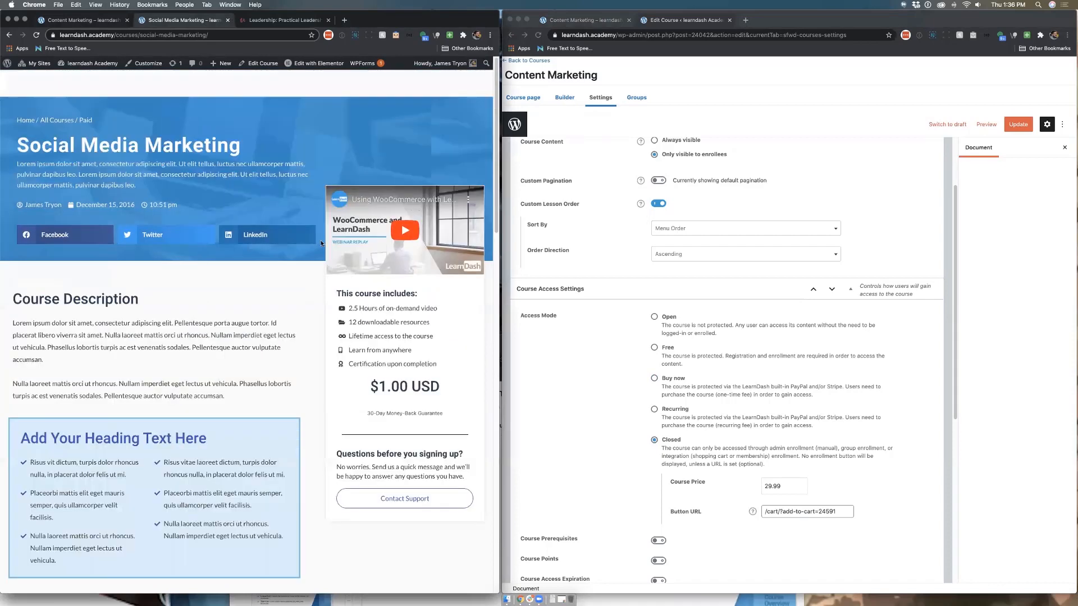
scroll(292, 235, down, 1)
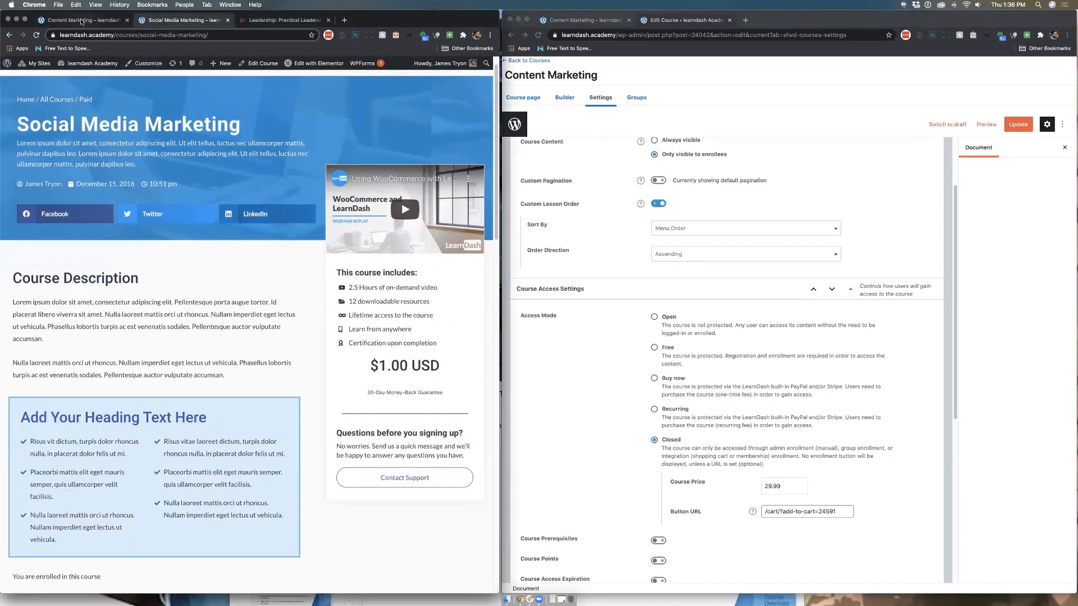
click(81, 21)
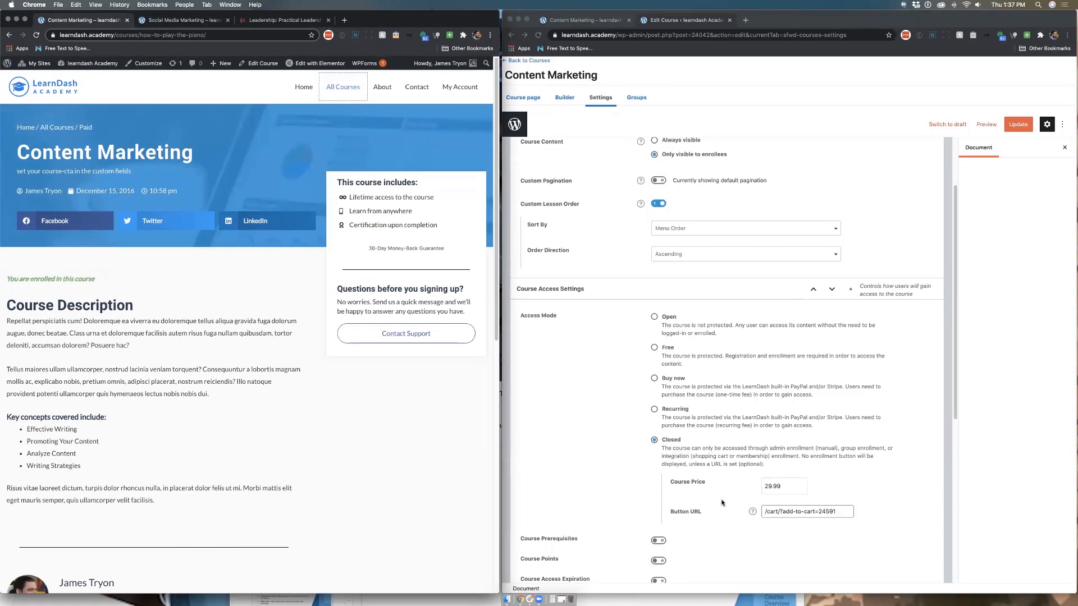
- Check the Closed access mode's course price and button URL against the Content Marketing product page
scroll(724, 497, down, 2)
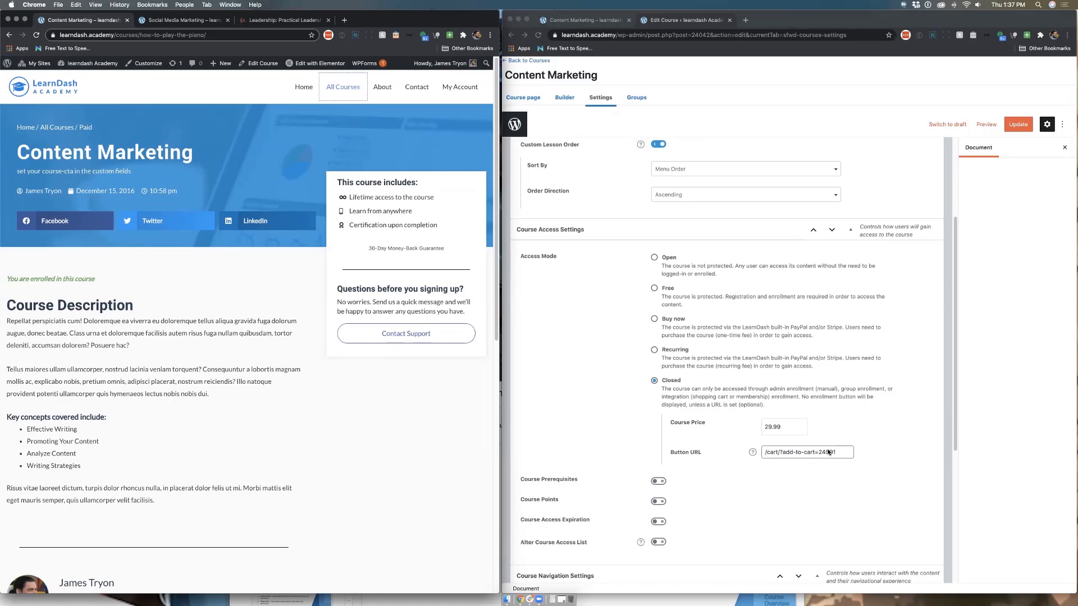
click(581, 25)
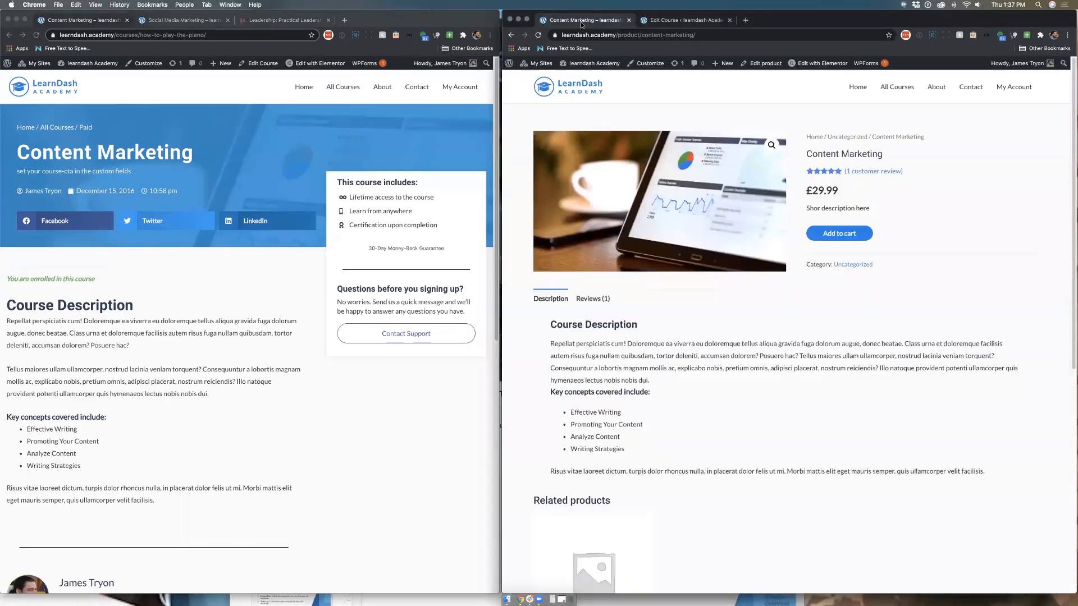
click(683, 23)
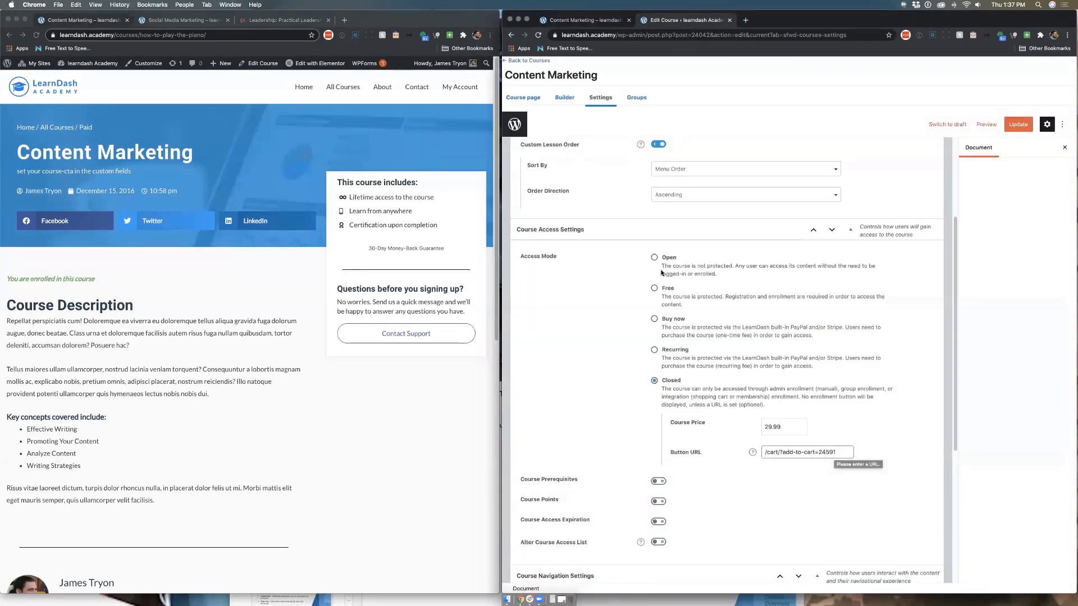
- Open the LearnDash courses list in a separate tab and go from there to the WooCommerce products list
super+click(530, 61)
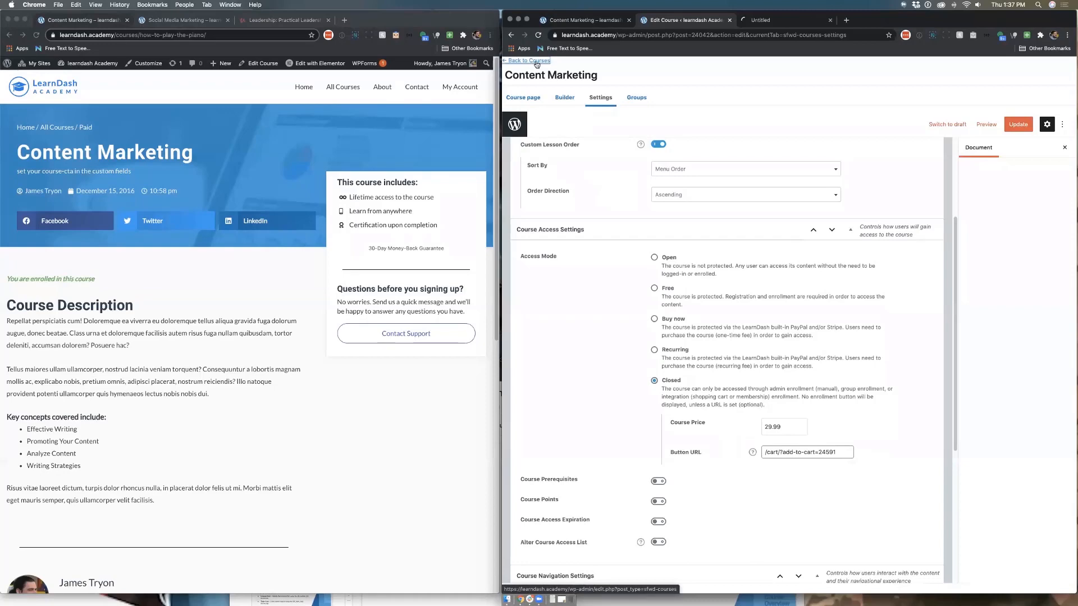
click(764, 21)
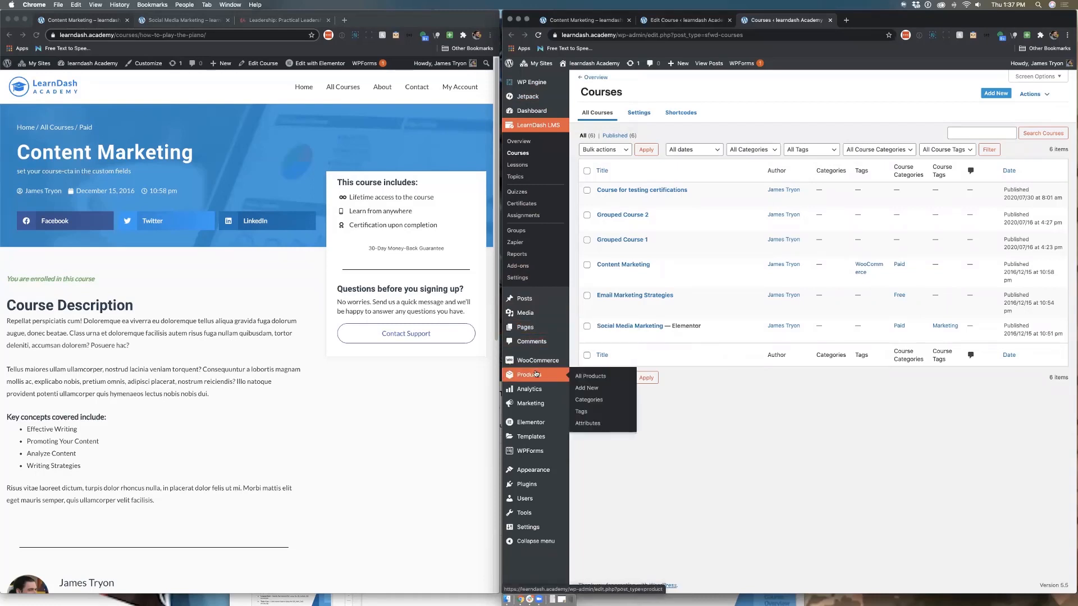
click(587, 378)
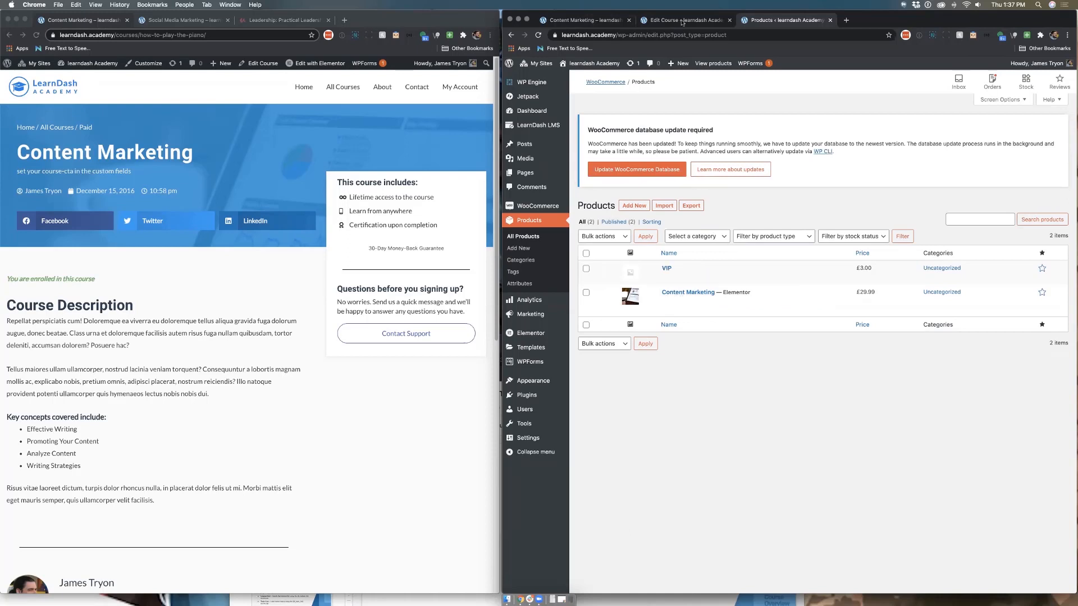
- Return to the Content Marketing course's settings and review its display, access and navigation options
click(676, 20)
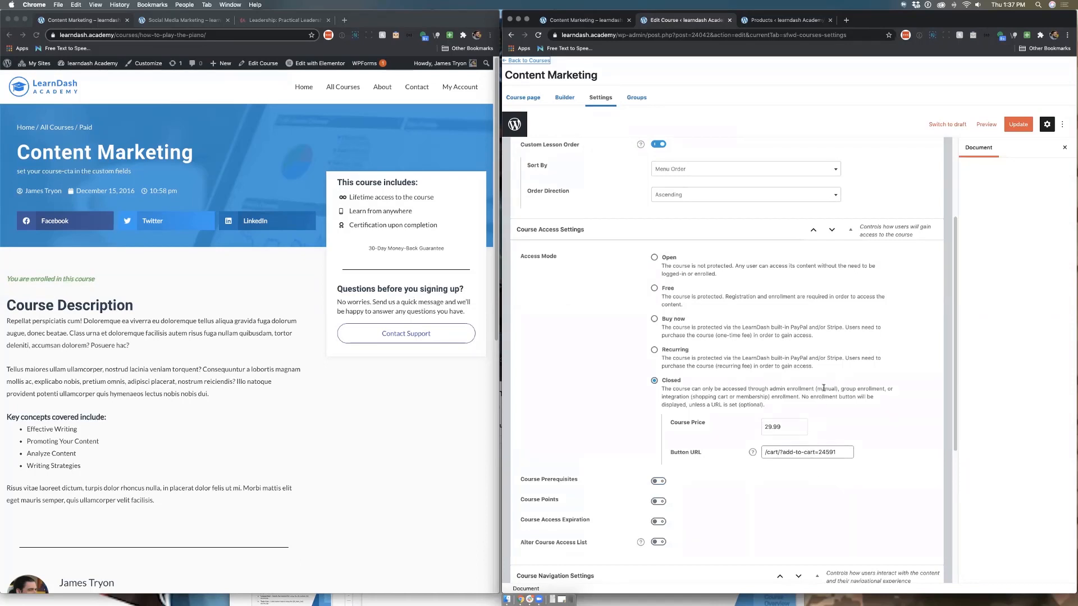
scroll(764, 404, down, 5)
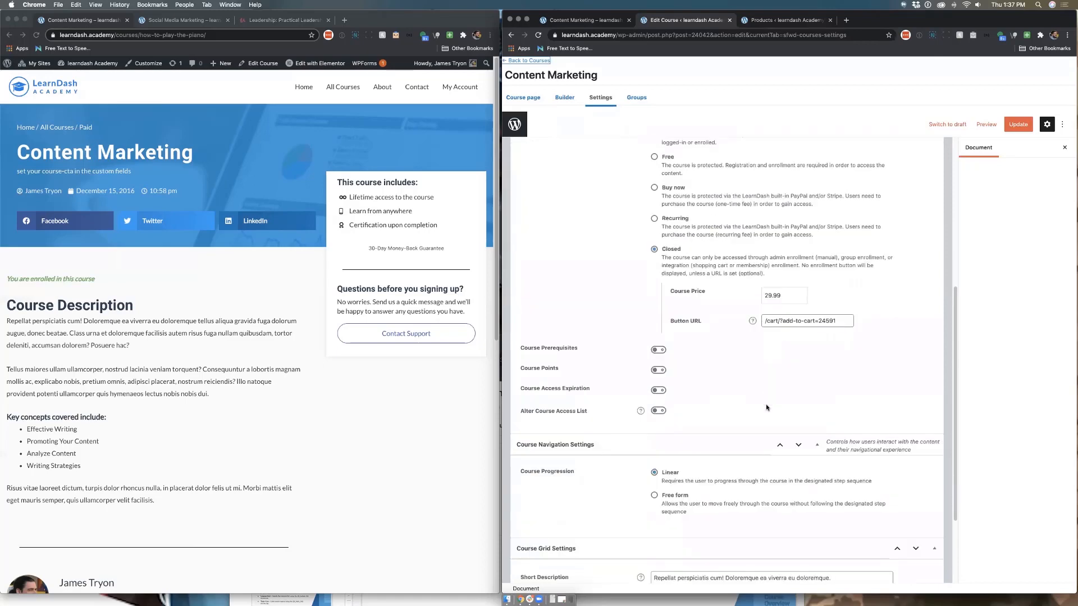
scroll(775, 416, up, 9)
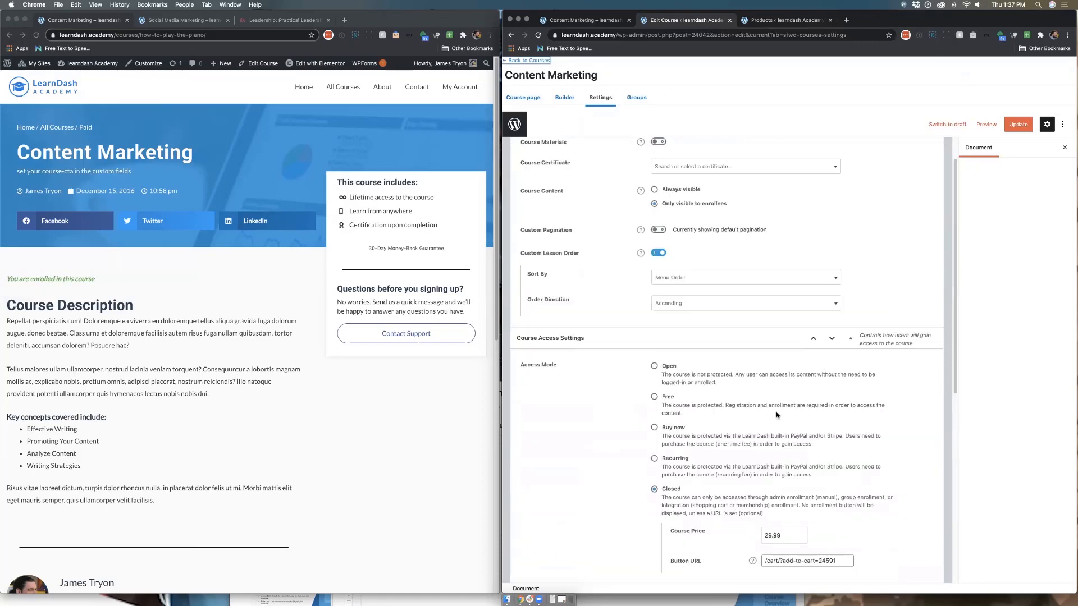
scroll(776, 415, down, 2)
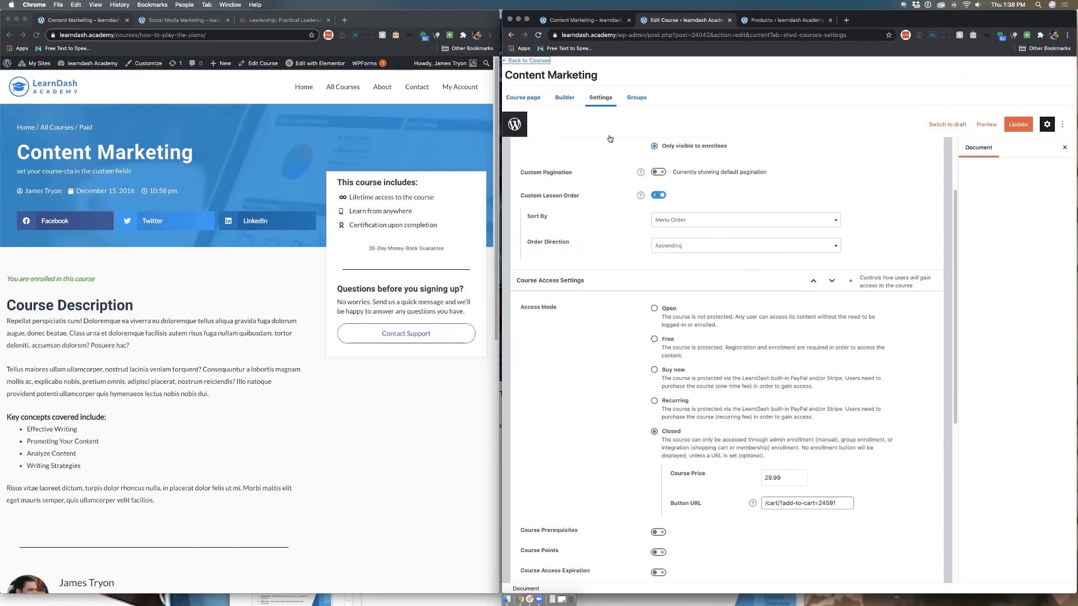
- Examine the Content Marketing course editor's content, post attributes, Astra settings and custom fields alongside the published course page
click(533, 99)
scroll(950, 496, down, 3)
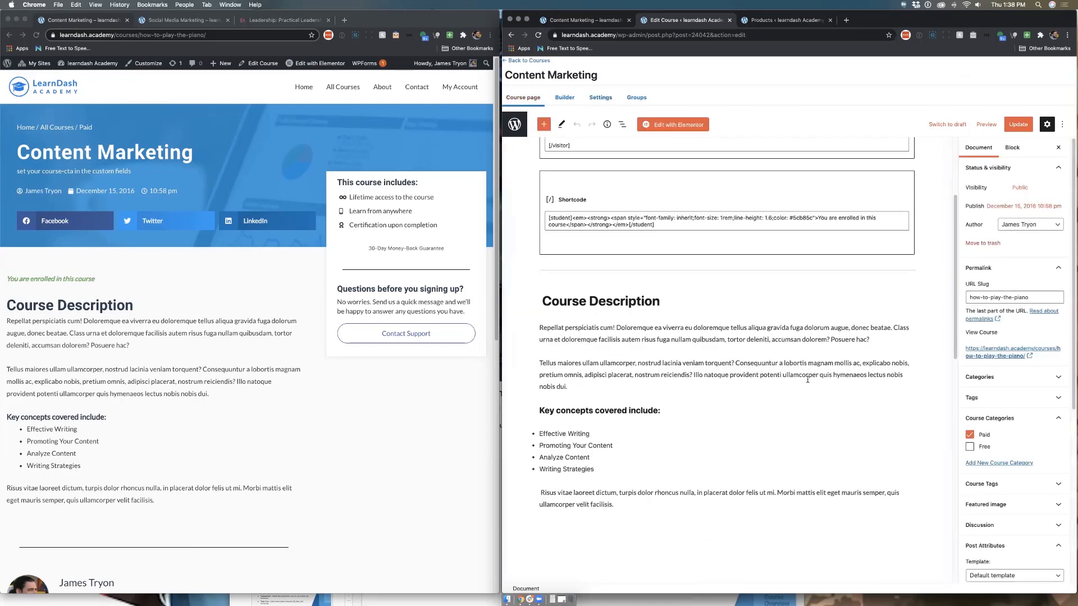
scroll(995, 487, down, 5)
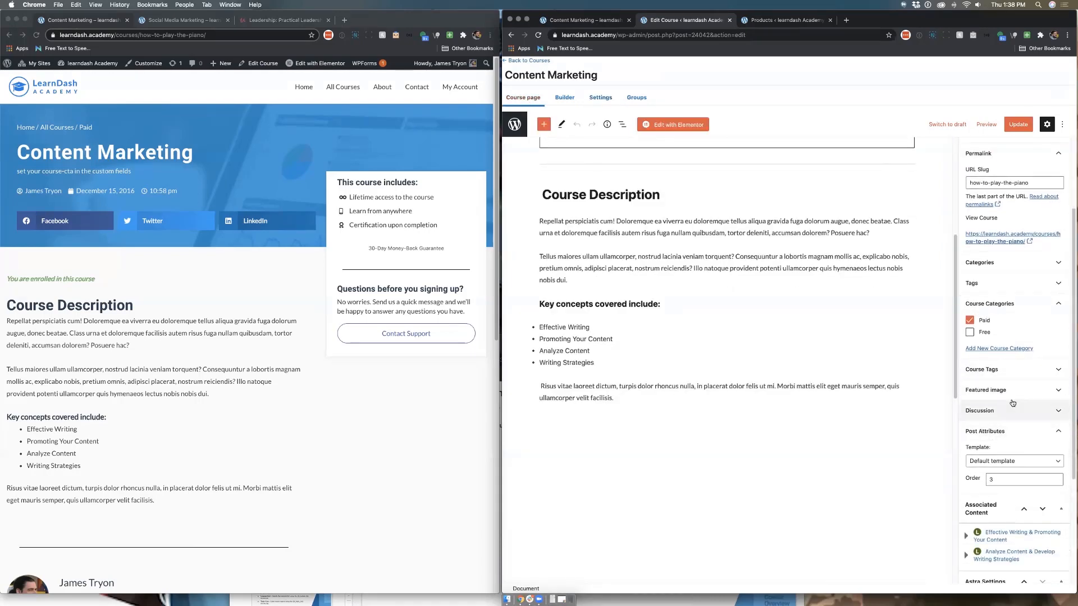
scroll(1001, 388, down, 5)
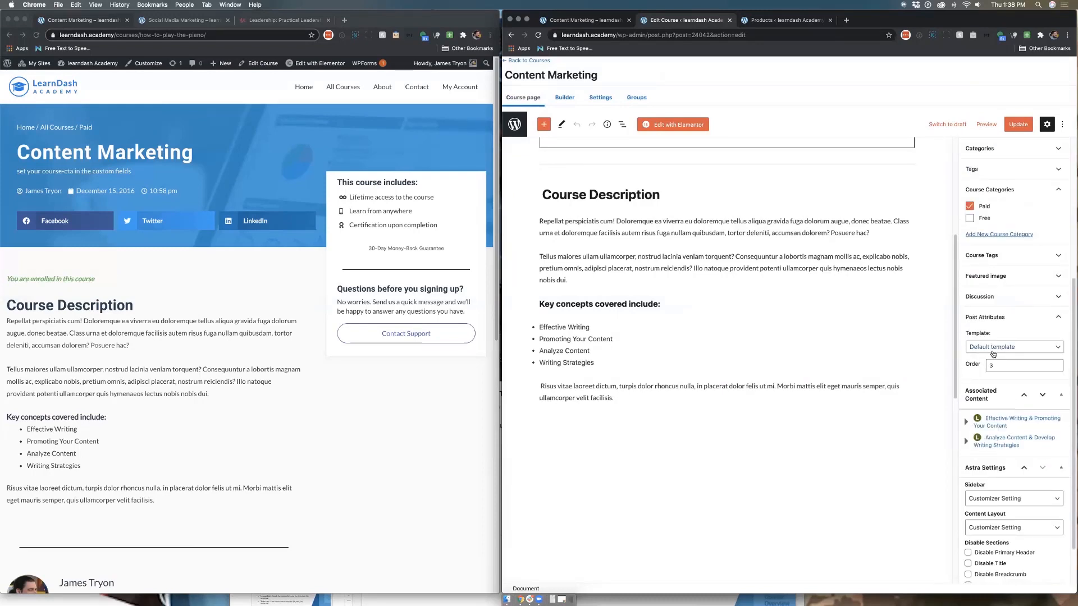
scroll(994, 387, down, 2)
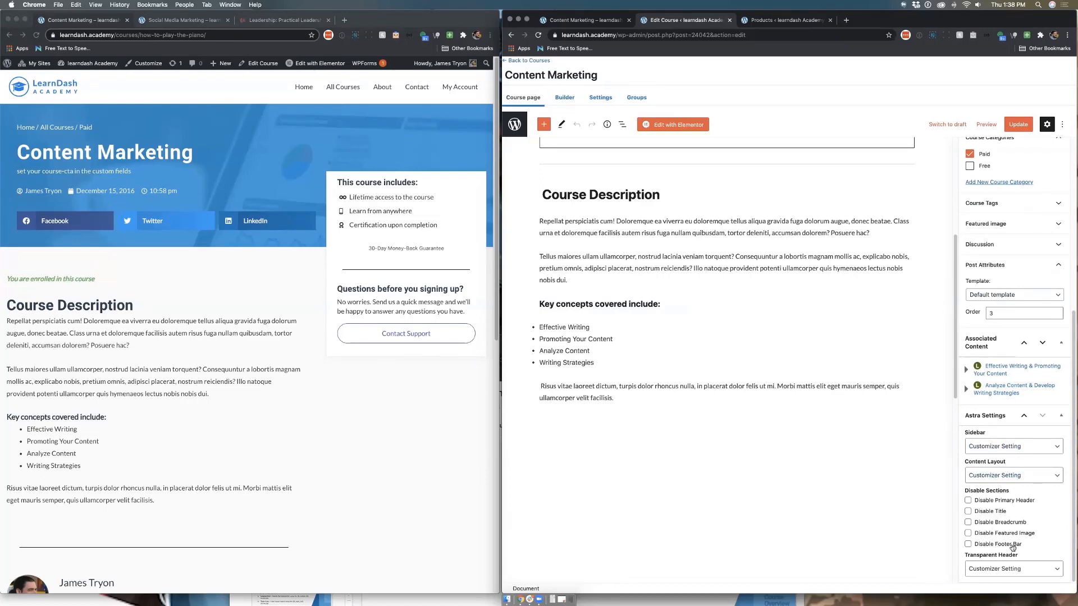
scroll(845, 440, down, 3)
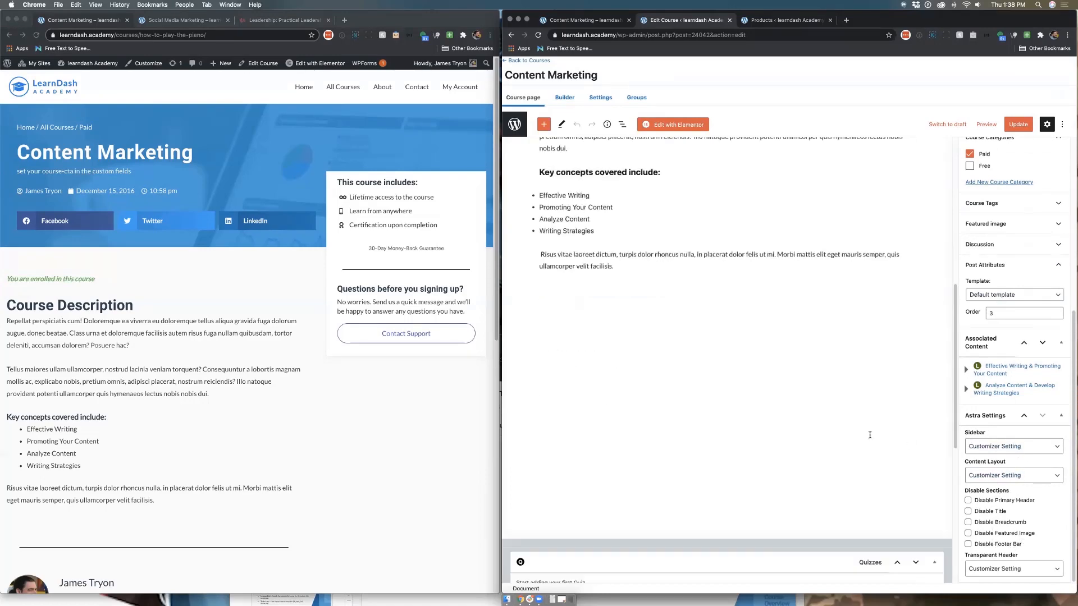
scroll(845, 440, up, 8)
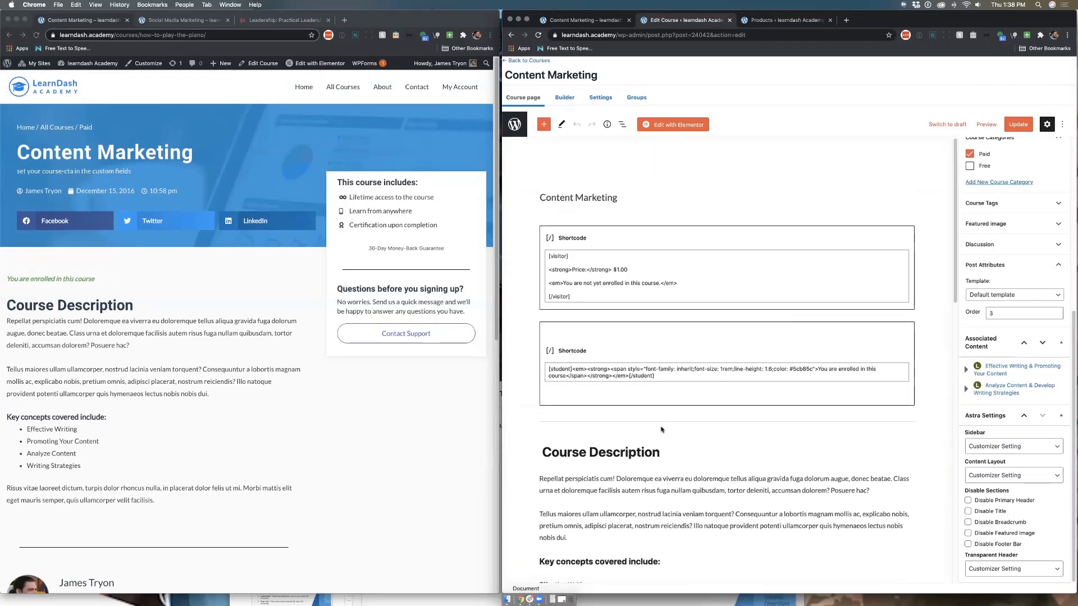
scroll(677, 507, down, 15)
scroll(679, 494, up, 6)
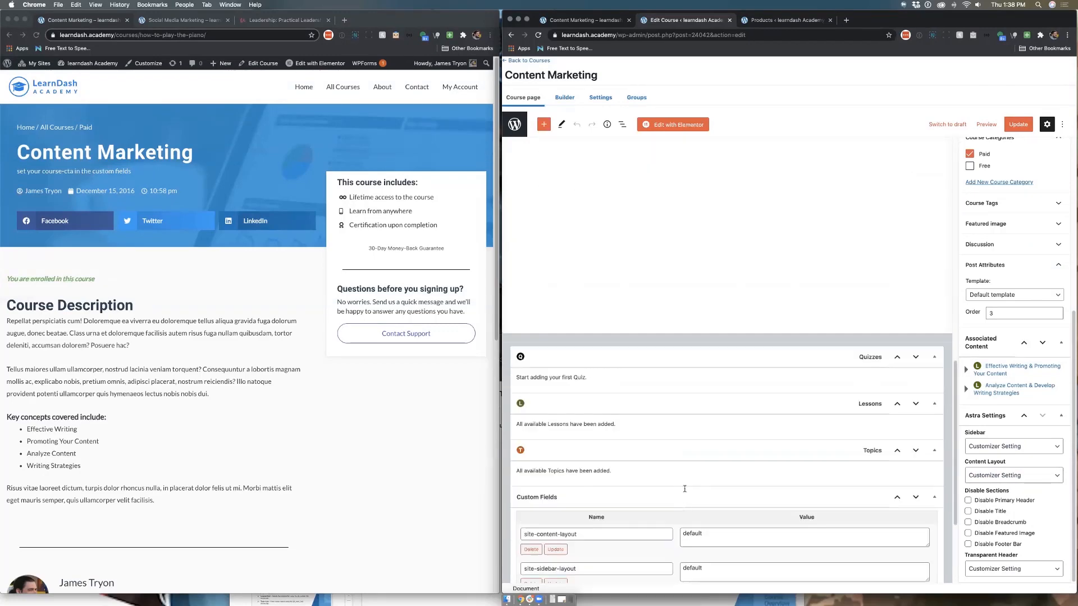
scroll(686, 417, down, 2)
scroll(746, 415, up, 8)
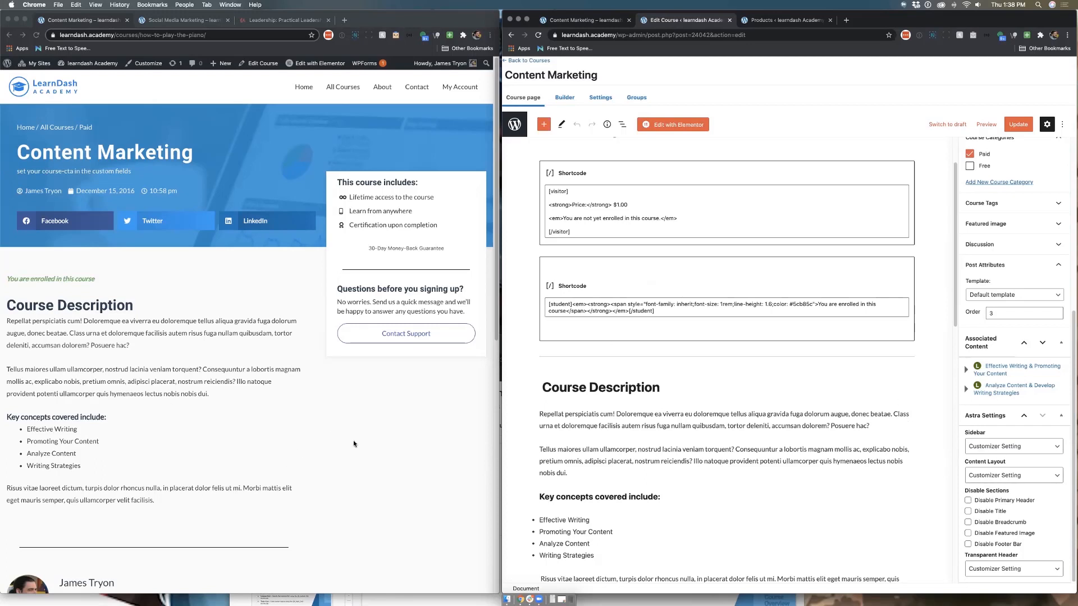
click(261, 382)
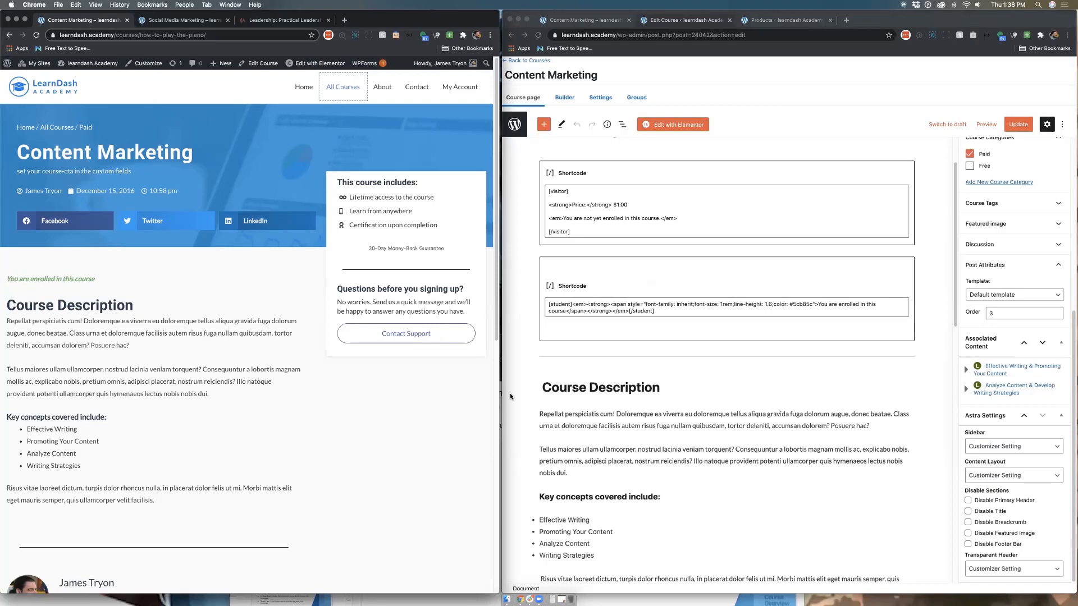
- Leave the course editor for the courses list and open the Content Marketing product from the WooCommerce products list for editing
click(532, 61)
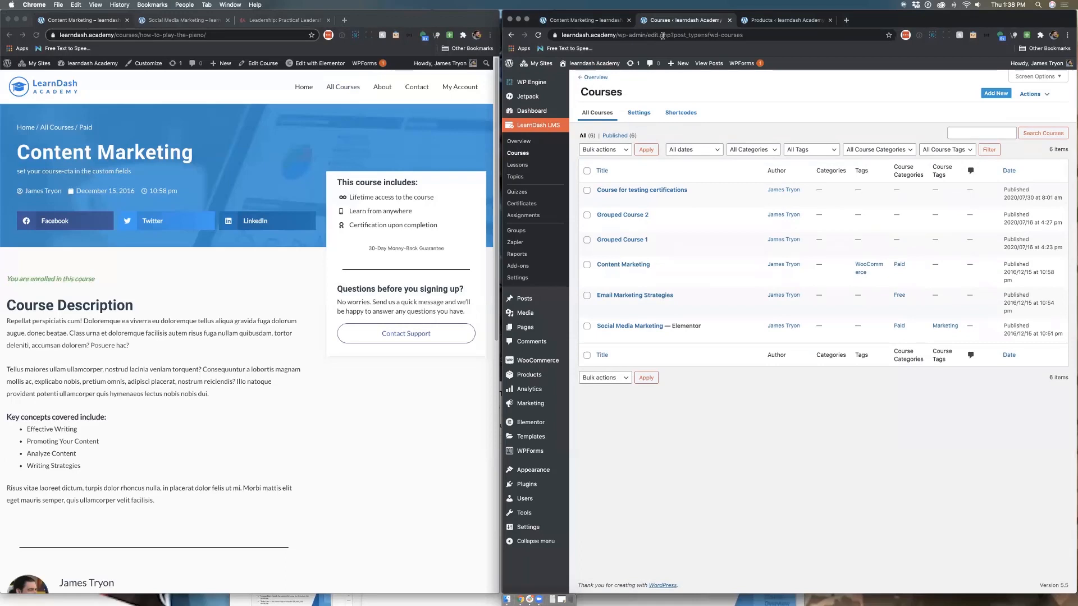
click(744, 23)
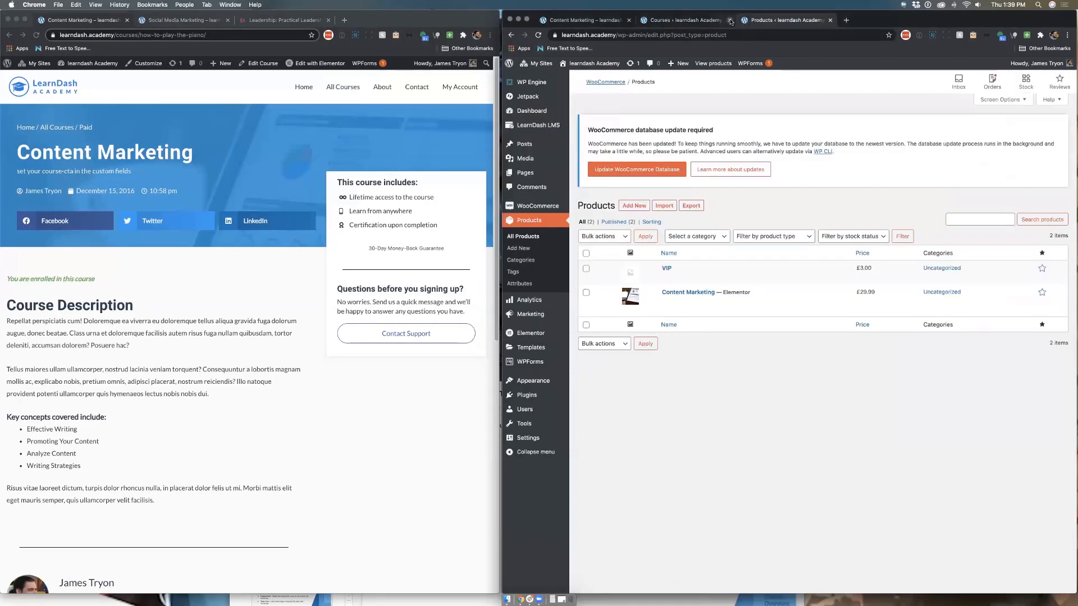
click(680, 292)
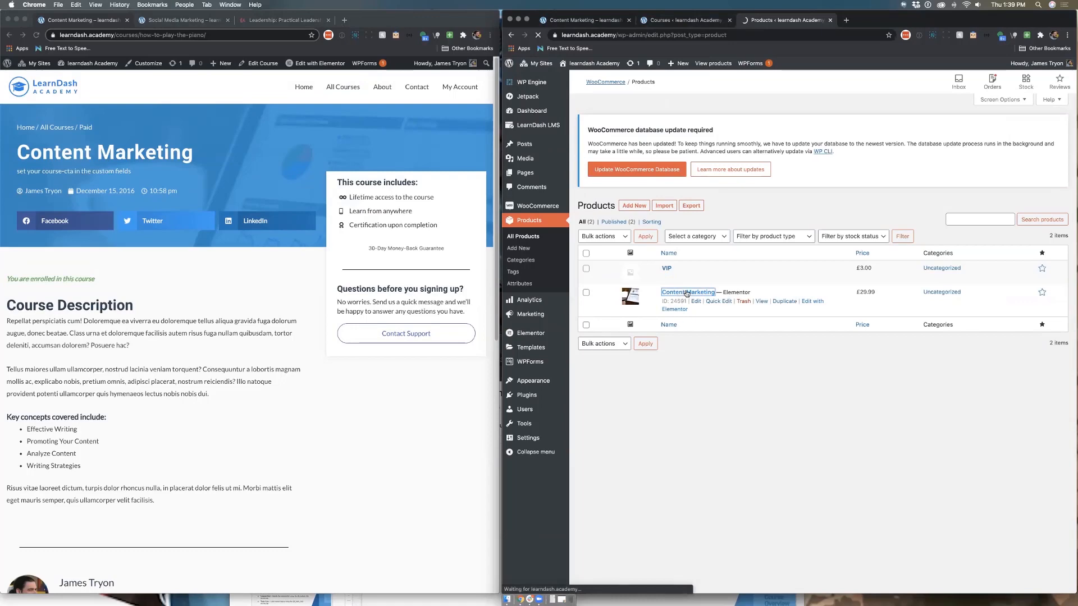
- Reorder the browser tabs so the courses list comes first, the product editor second and the Content Marketing product page last
click(594, 22)
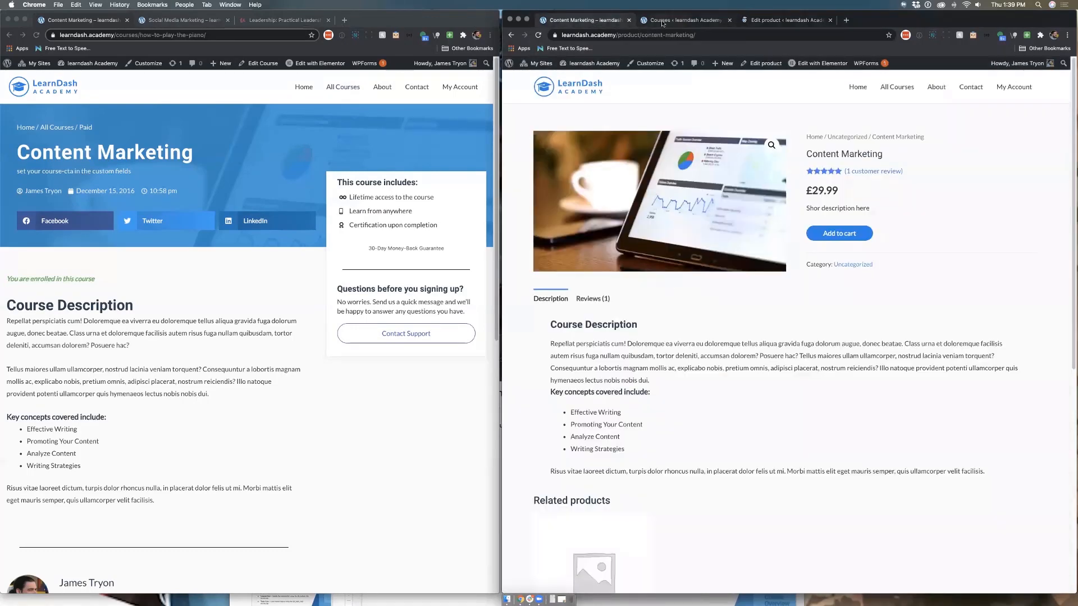
click(662, 21)
drag(665, 23, 584, 18)
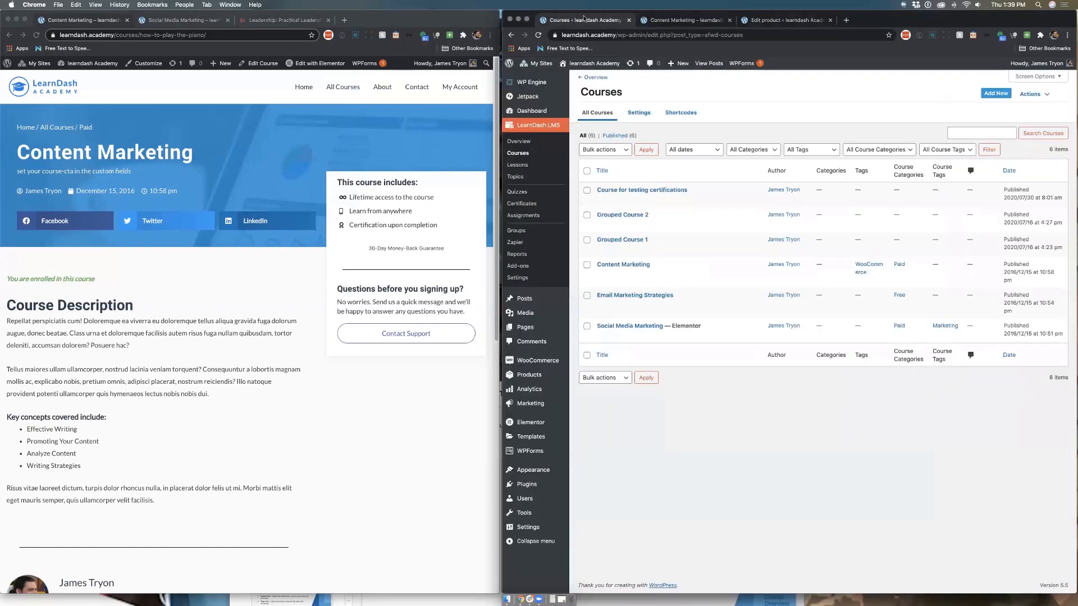
drag(687, 21, 781, 21)
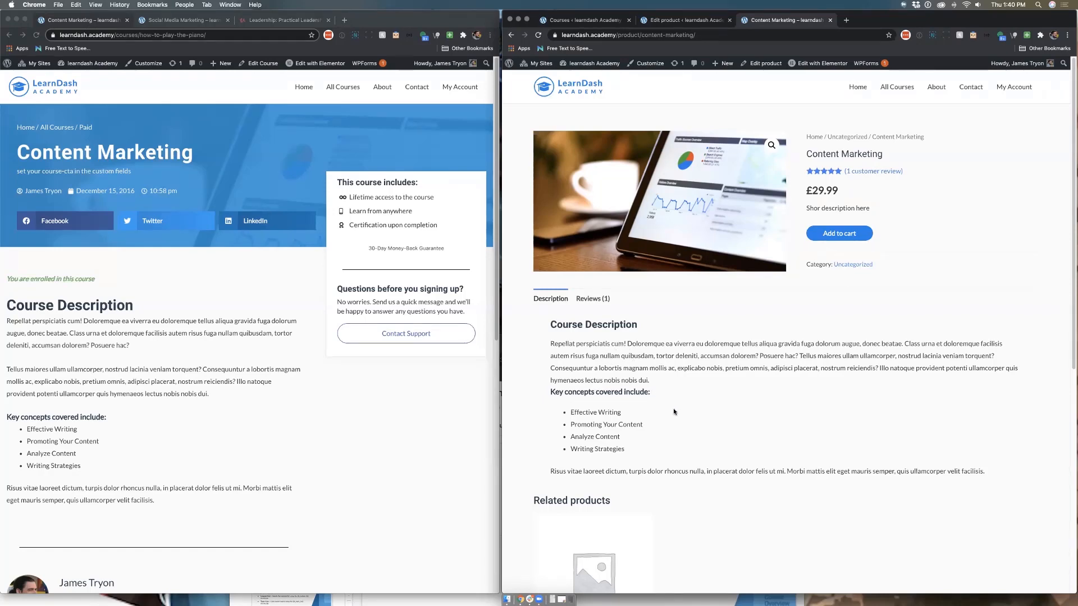
- Review the Content Marketing product's course data, Astra settings and custom fields alongside the published Social Media Marketing course page
click(664, 23)
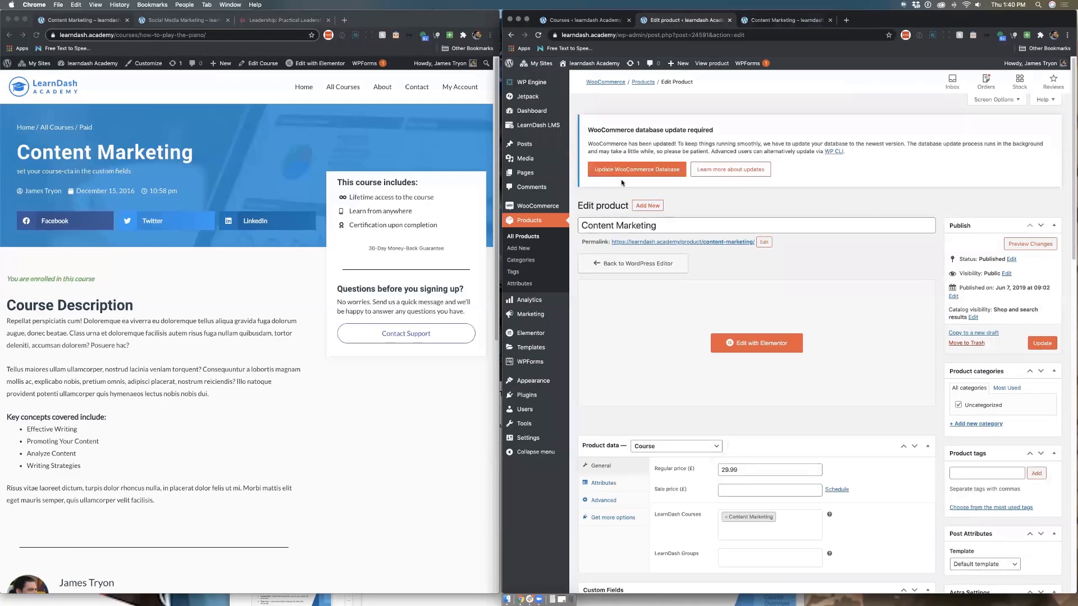
scroll(926, 358, down, 6)
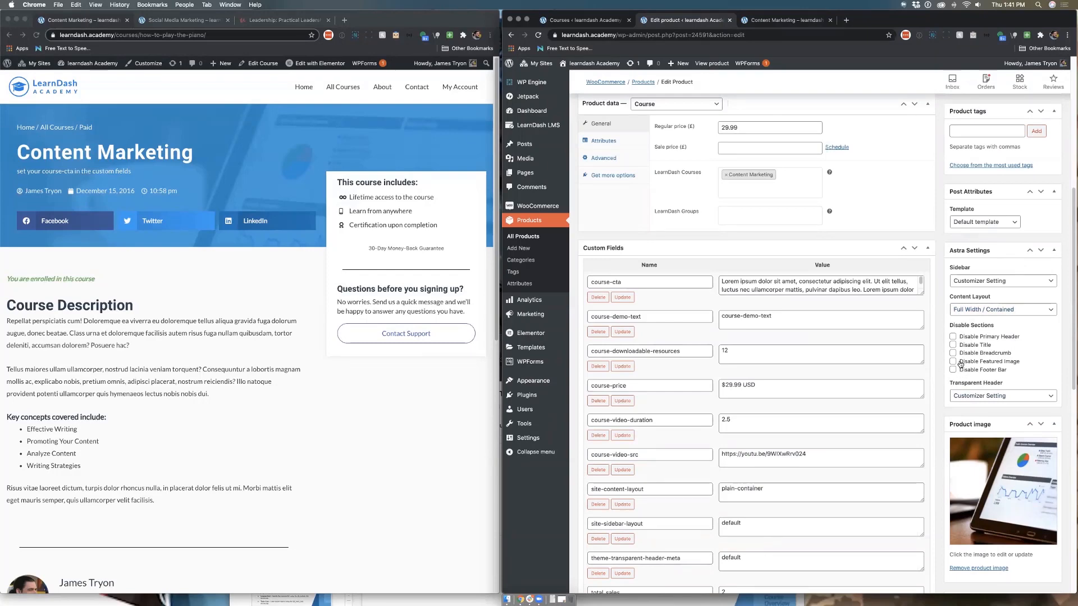
scroll(965, 370, down, 2)
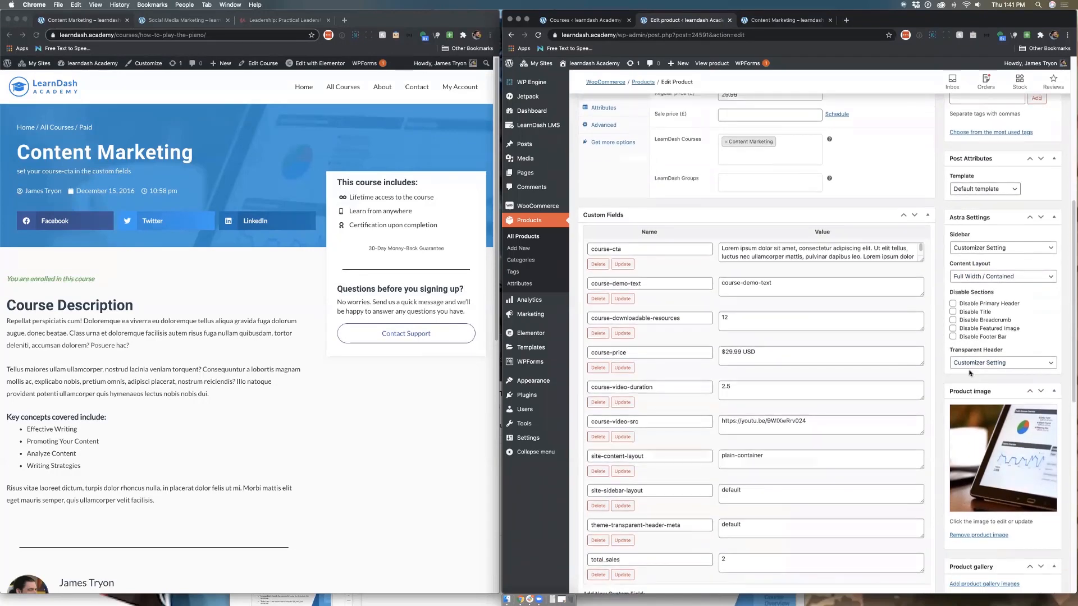
scroll(969, 372, down, 3)
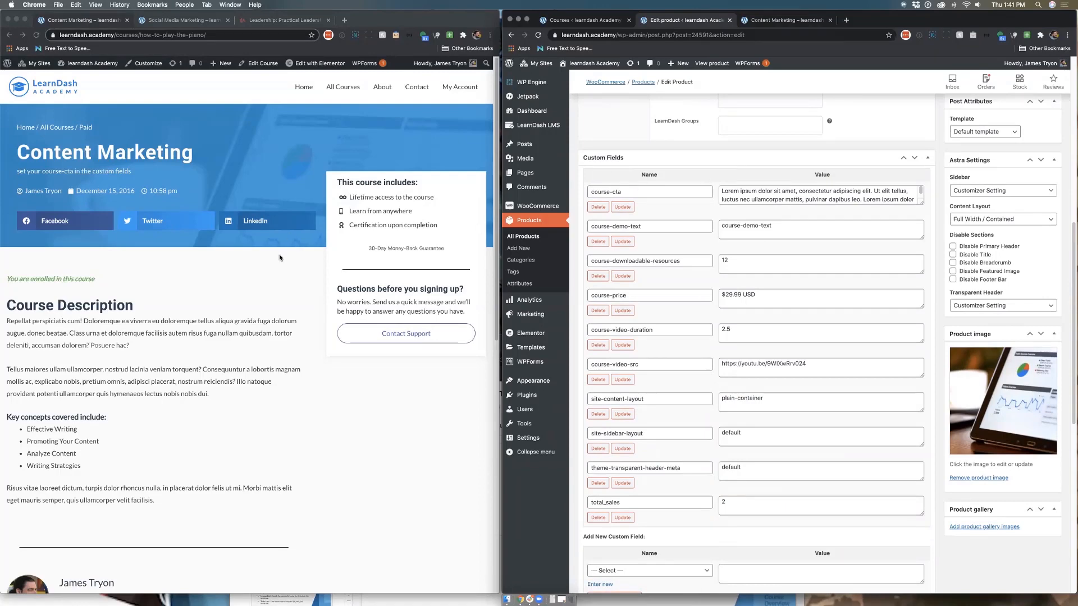
click(164, 20)
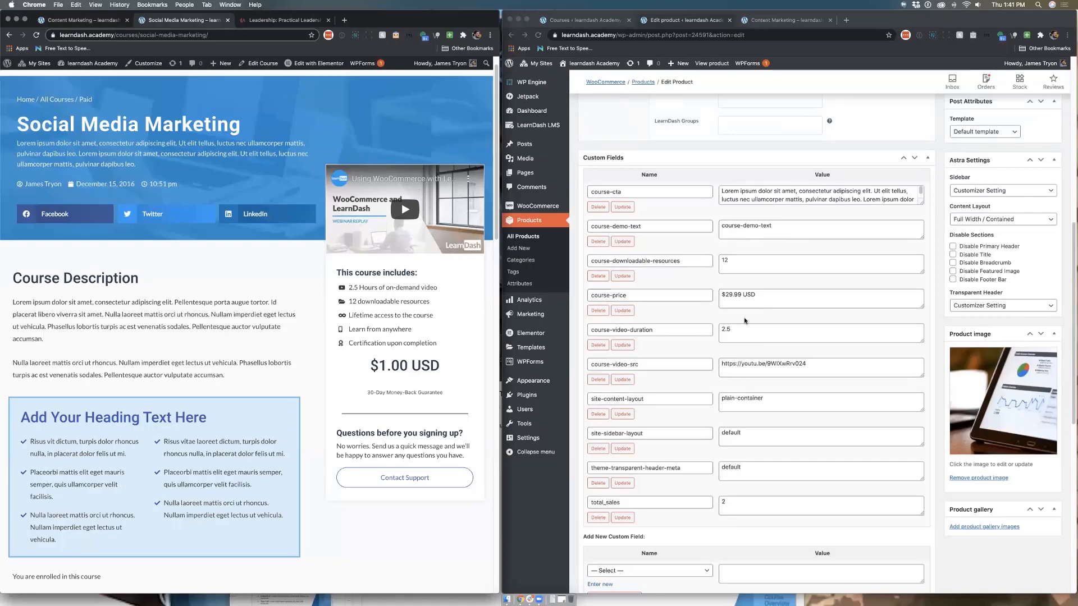
- Hide the Custom Fields box on the product edit screen and look through the remaining sections
scroll(843, 233, up, 5)
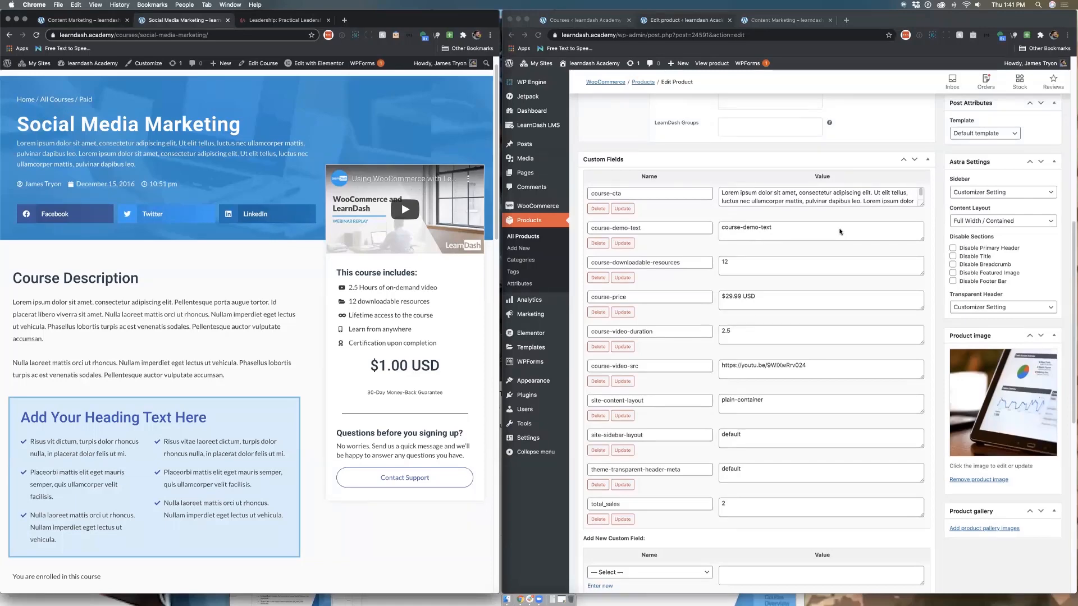
scroll(842, 232, up, 10)
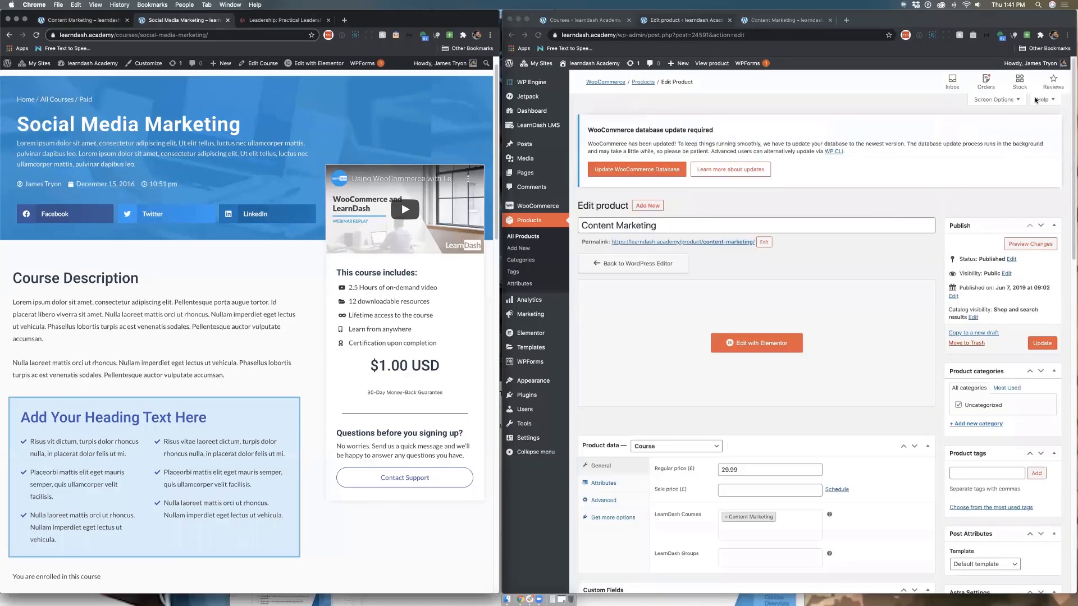
click(1004, 101)
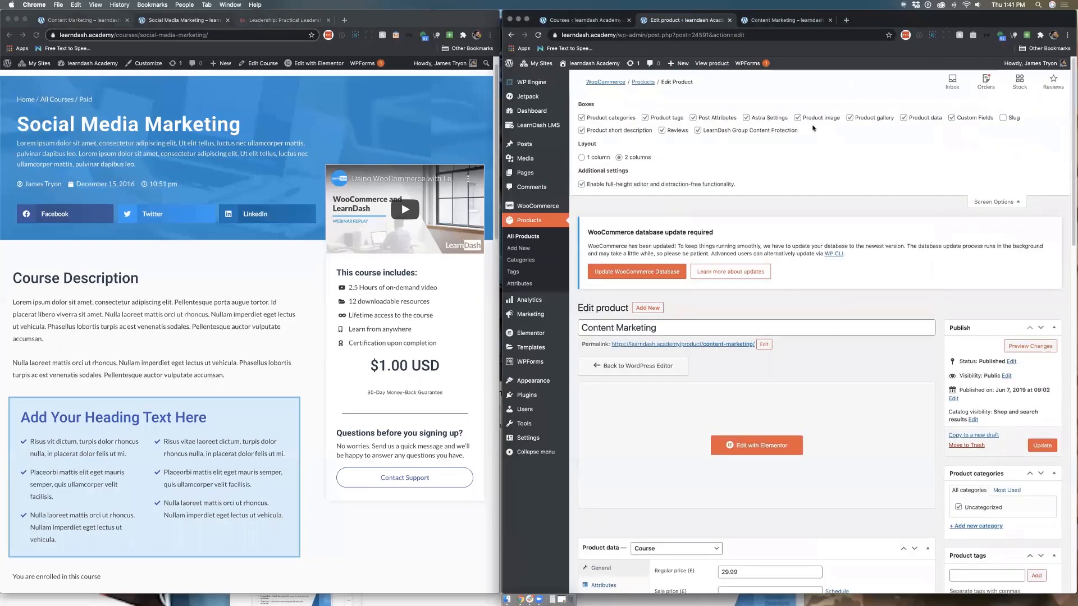
click(952, 118)
click(1004, 201)
scroll(886, 275, down, 10)
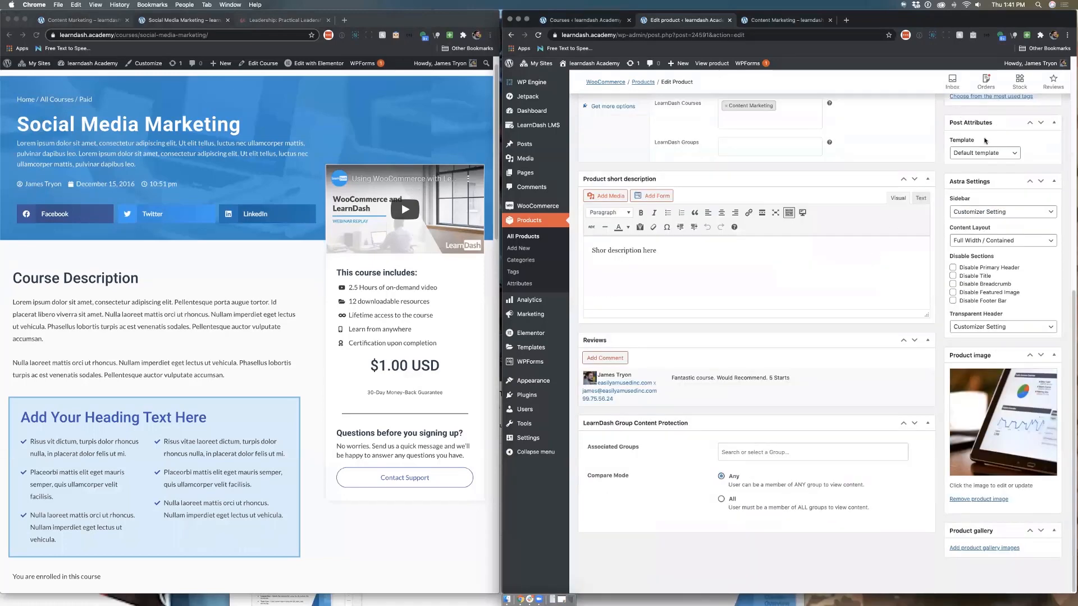
- Show the Custom Fields box on the product edit screen again and return to its fields
scroll(906, 287, up, 1)
scroll(906, 287, up, 15)
click(998, 95)
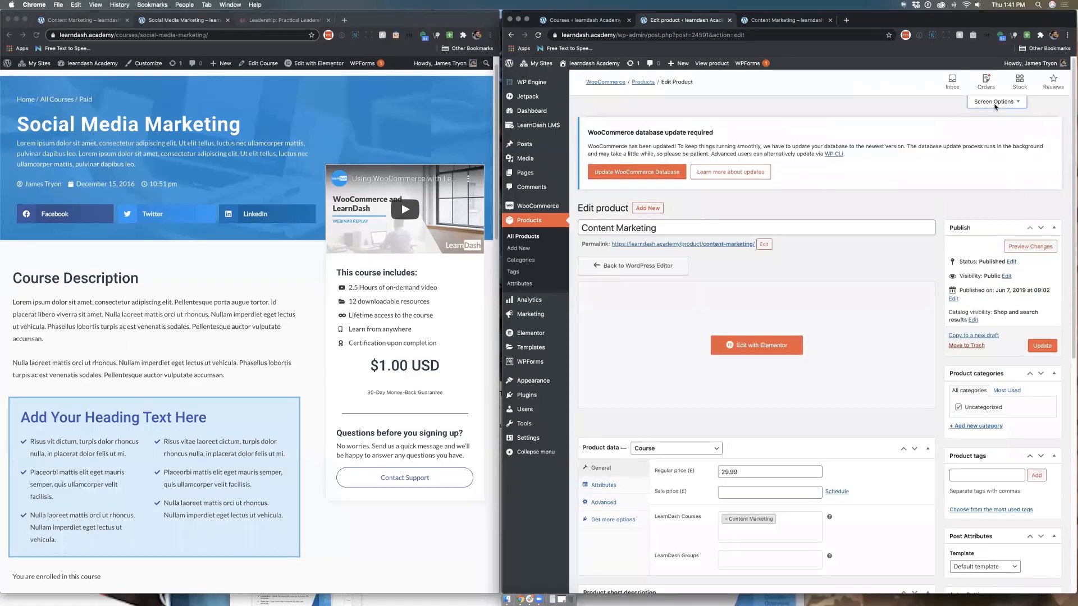
click(951, 118)
click(996, 201)
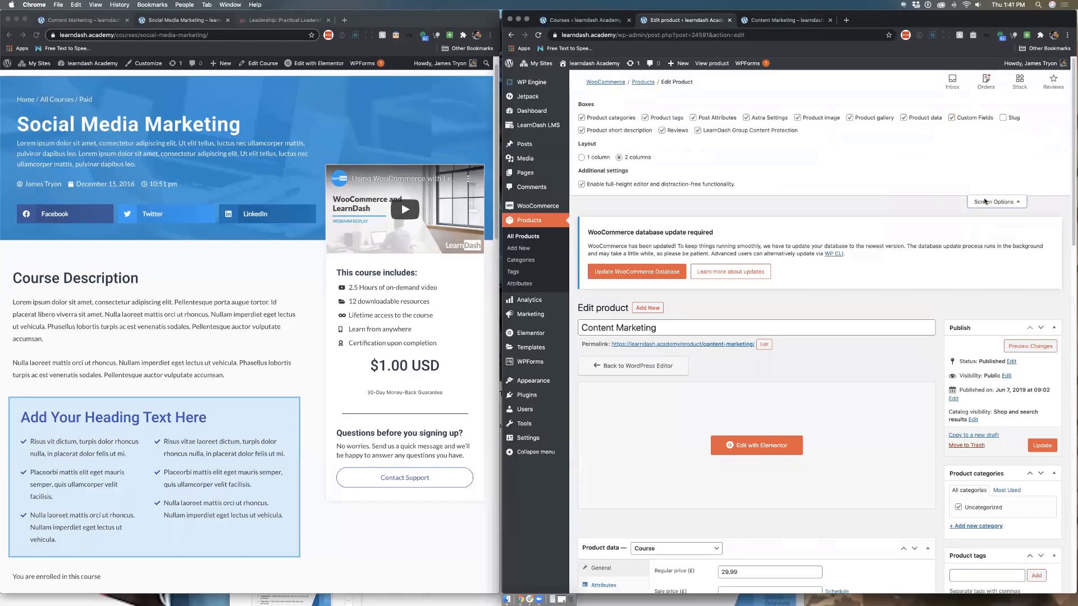
scroll(898, 218, down, 10)
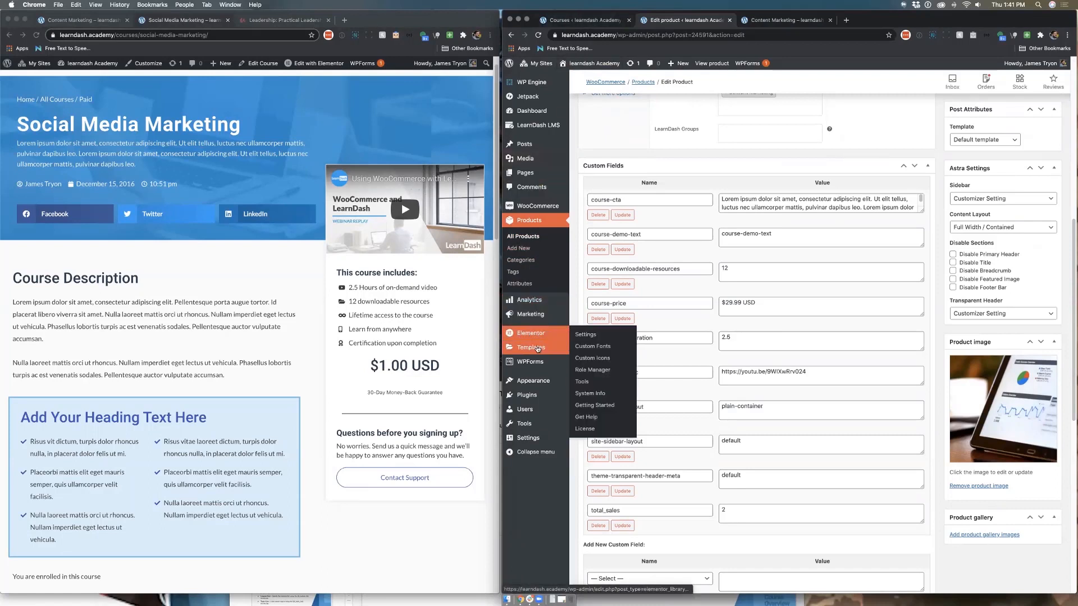
- Create a Single Product template named "test" in the Elementor Theme Builder
mouse_move(537, 349)
click(587, 373)
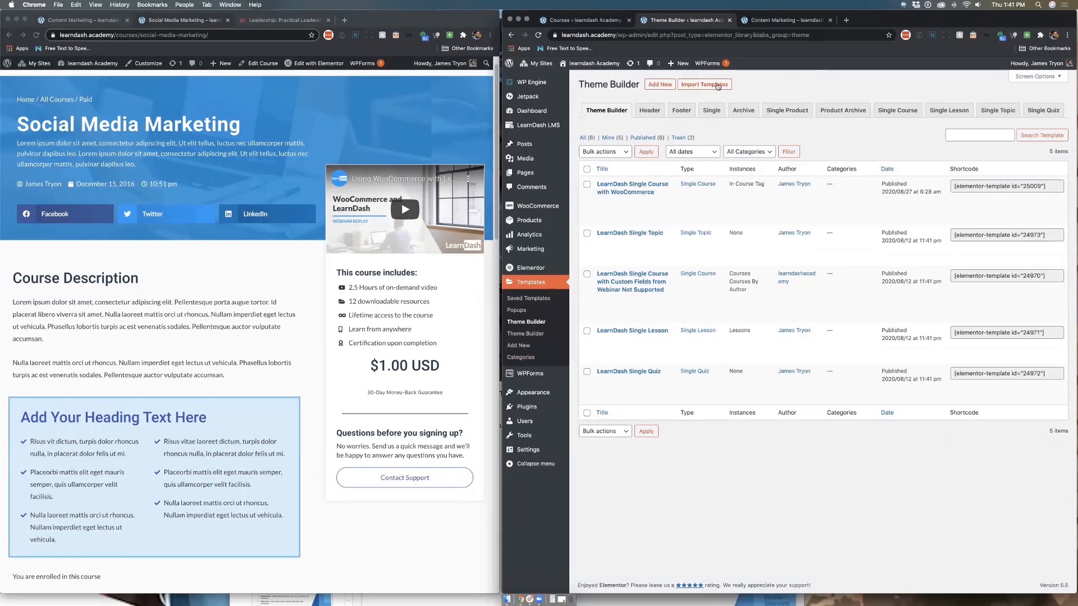
click(791, 114)
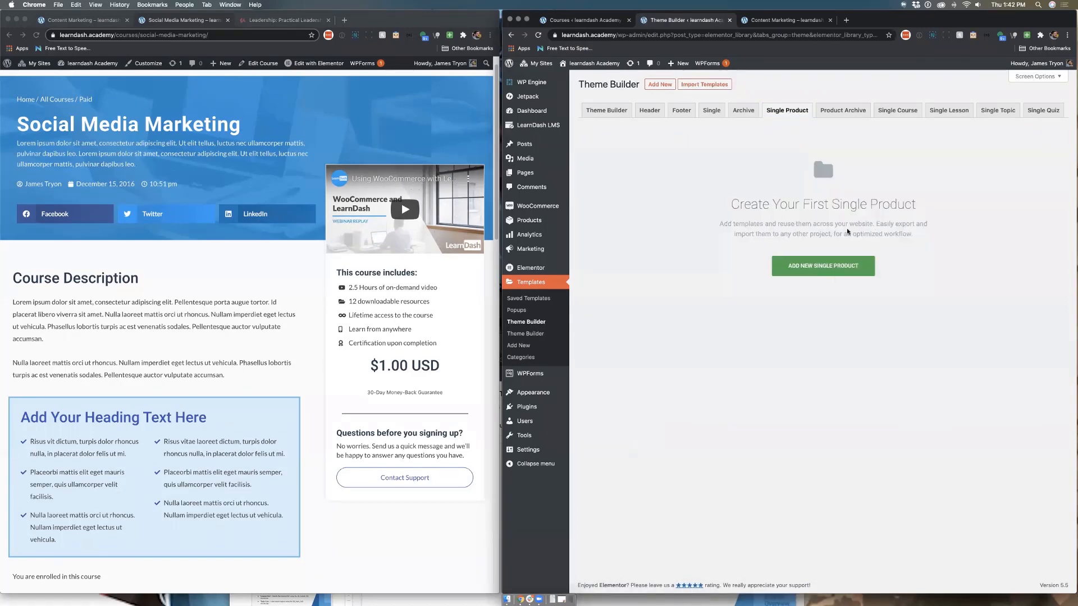
click(826, 269)
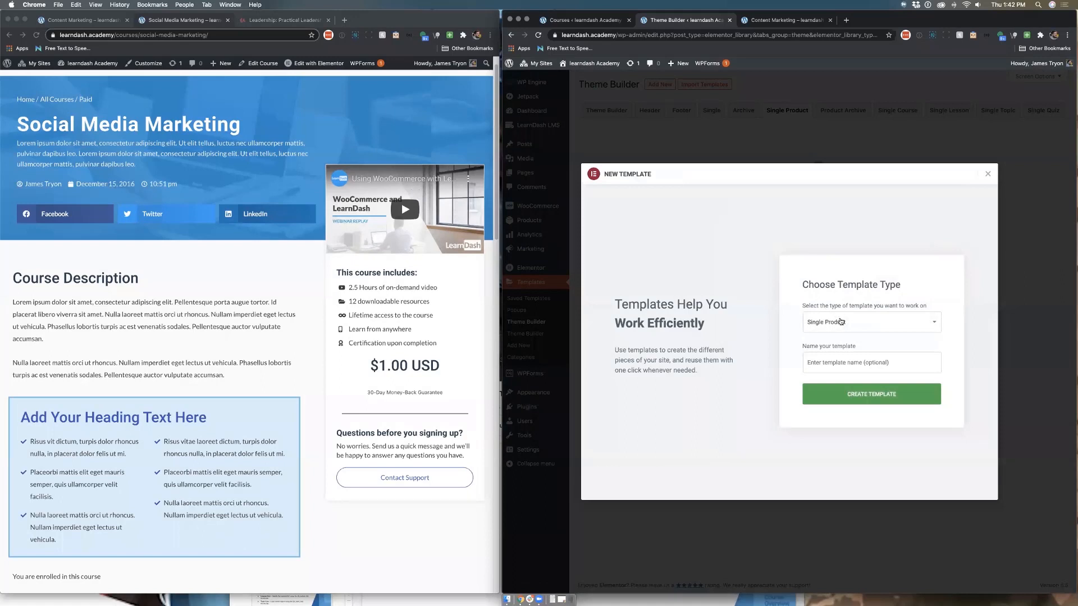
click(839, 365)
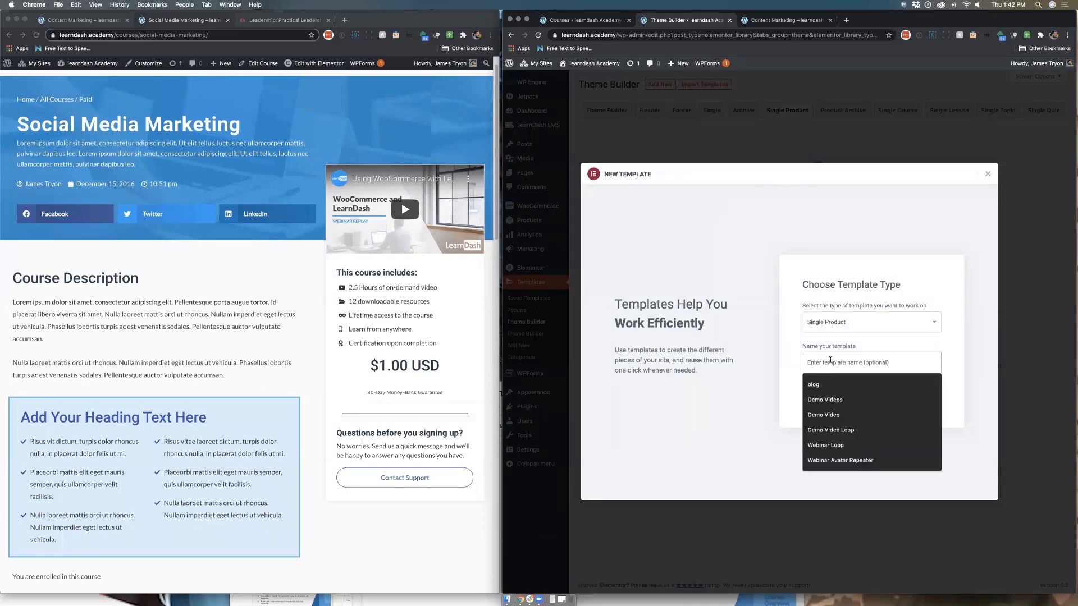
text(test)
click(726, 419)
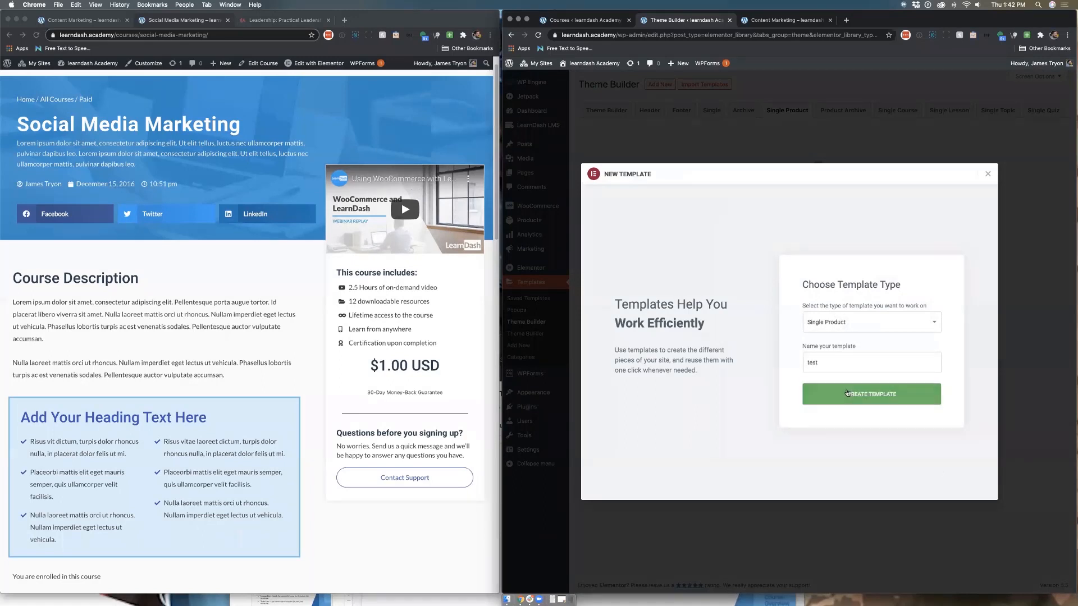
click(848, 395)
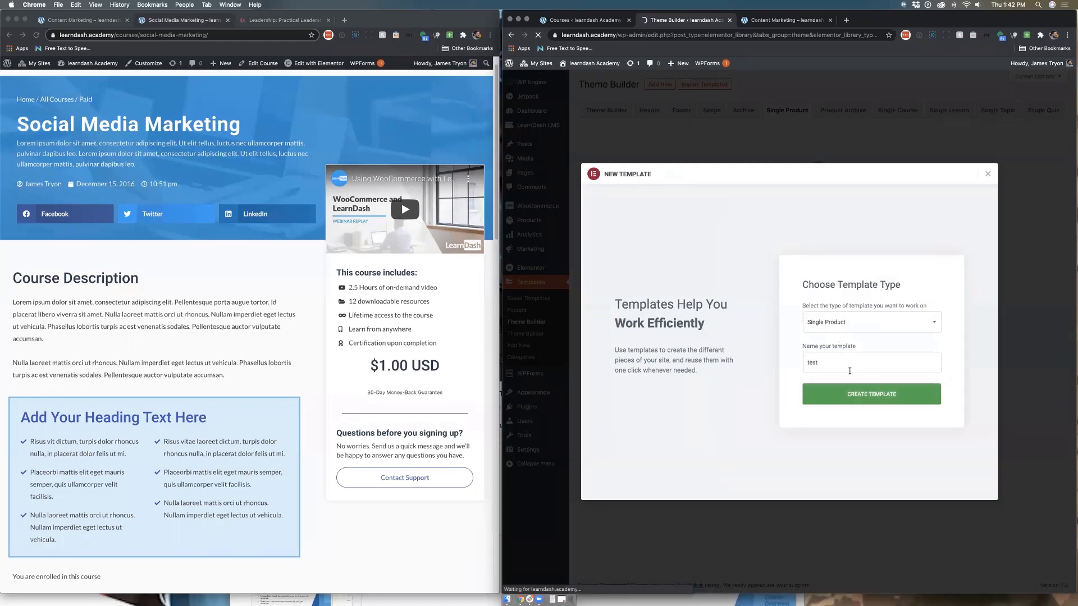
click(871, 394)
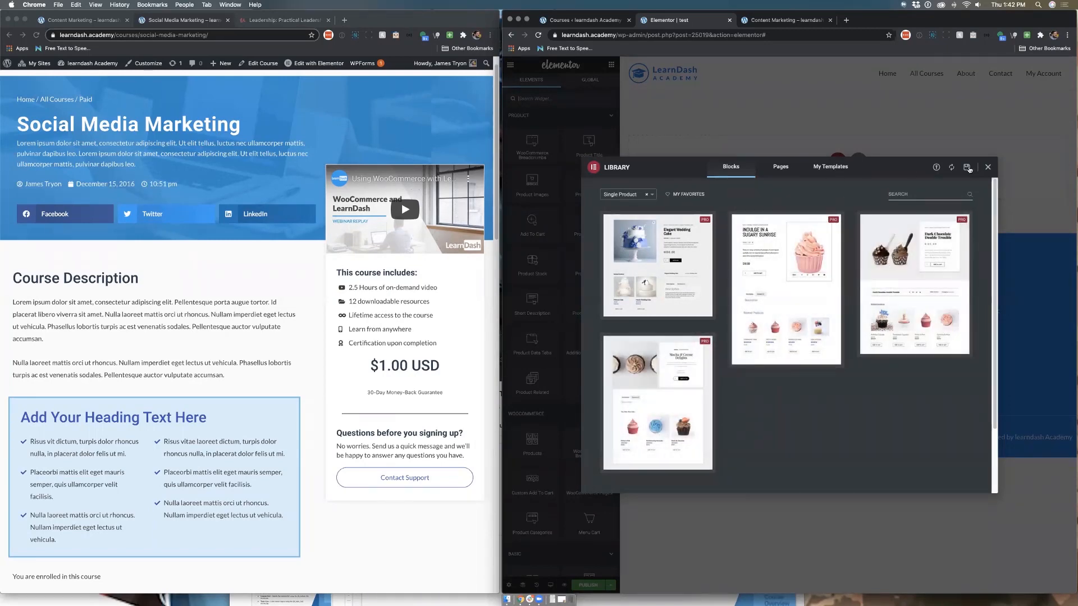
- Close the block library and go back to the full Theme Builder template list
click(987, 168)
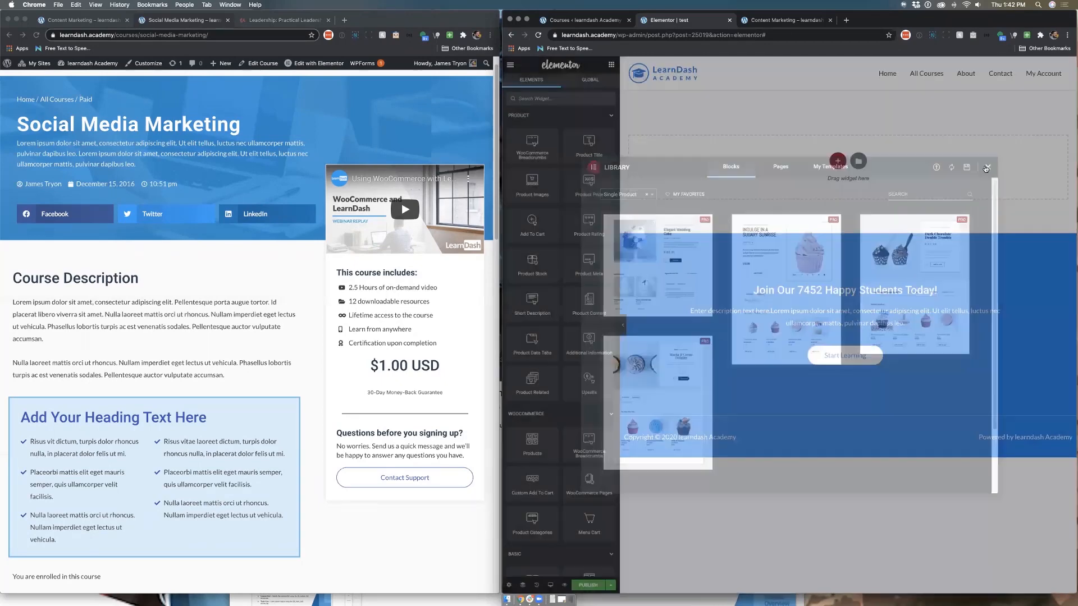
click(510, 35)
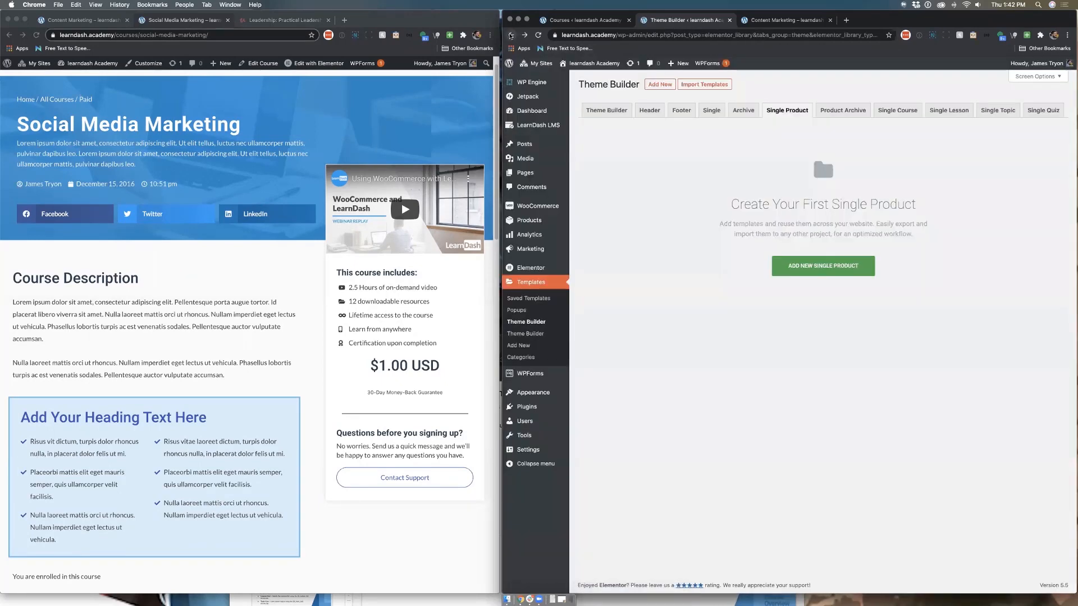
click(511, 35)
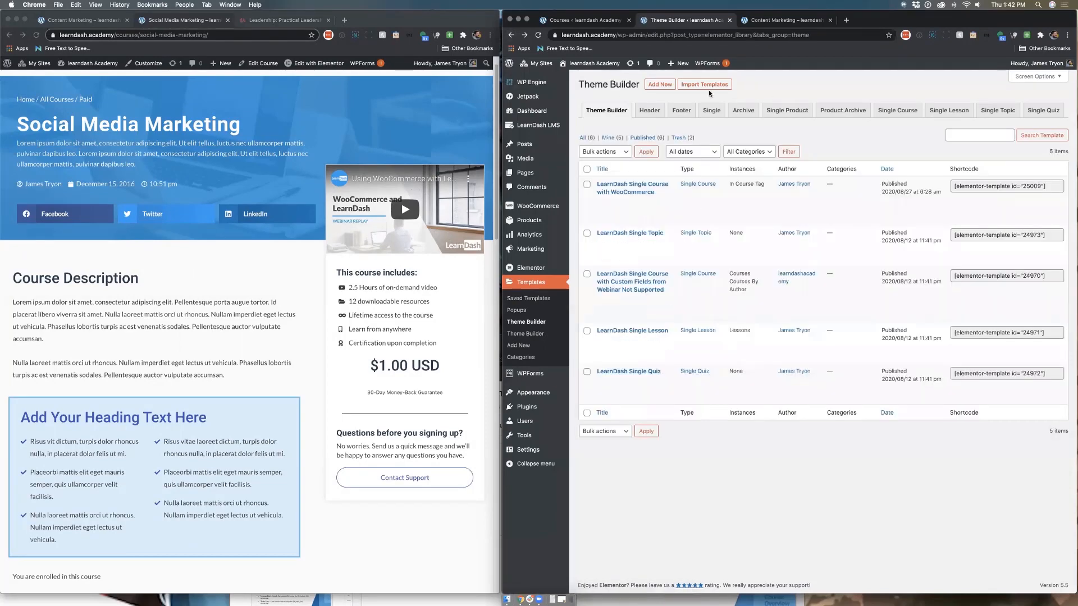
- Import the template file learndash-single-course-woocommerce.json from the Elementor Templates folder
click(706, 85)
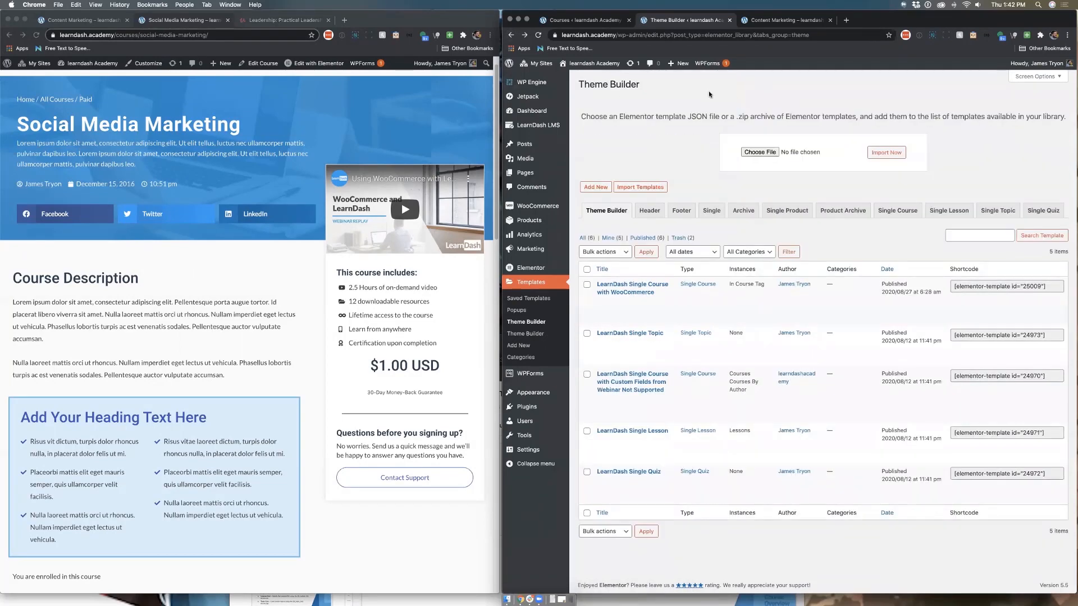
click(766, 153)
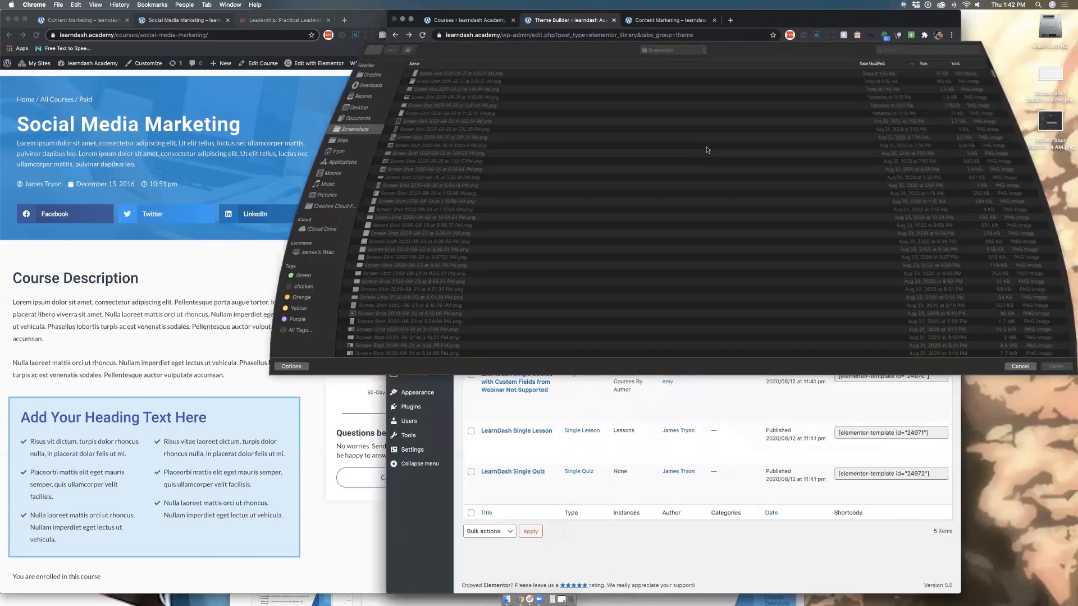
click(688, 51)
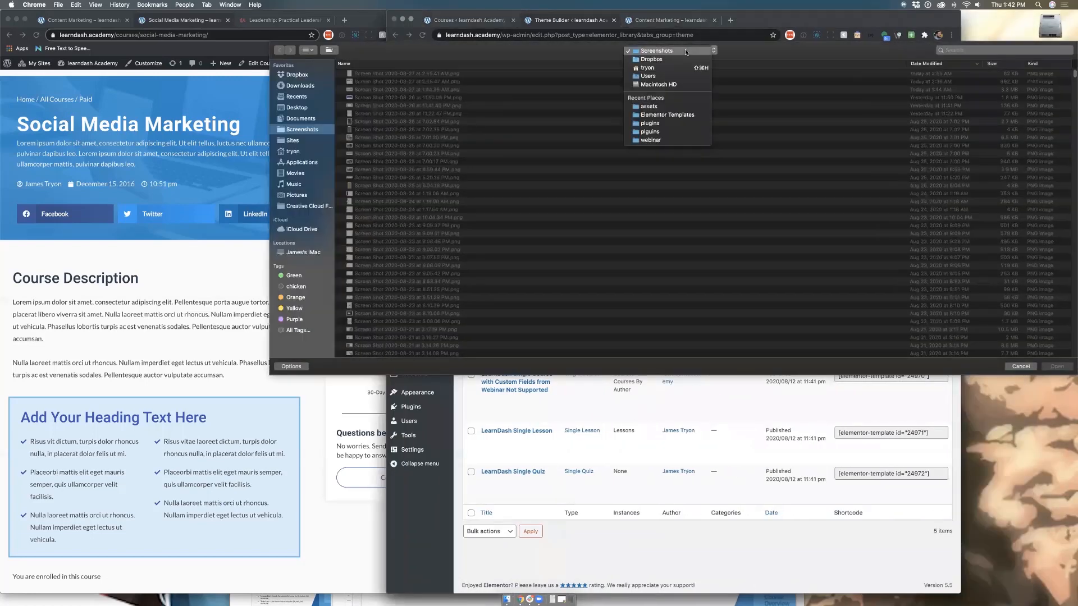
click(671, 116)
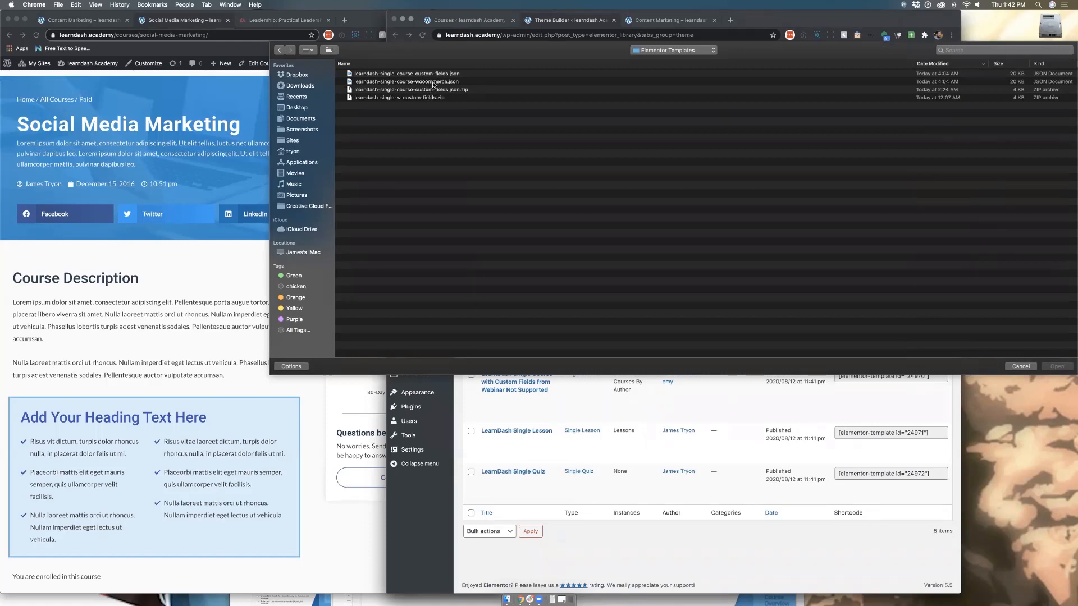
click(433, 82)
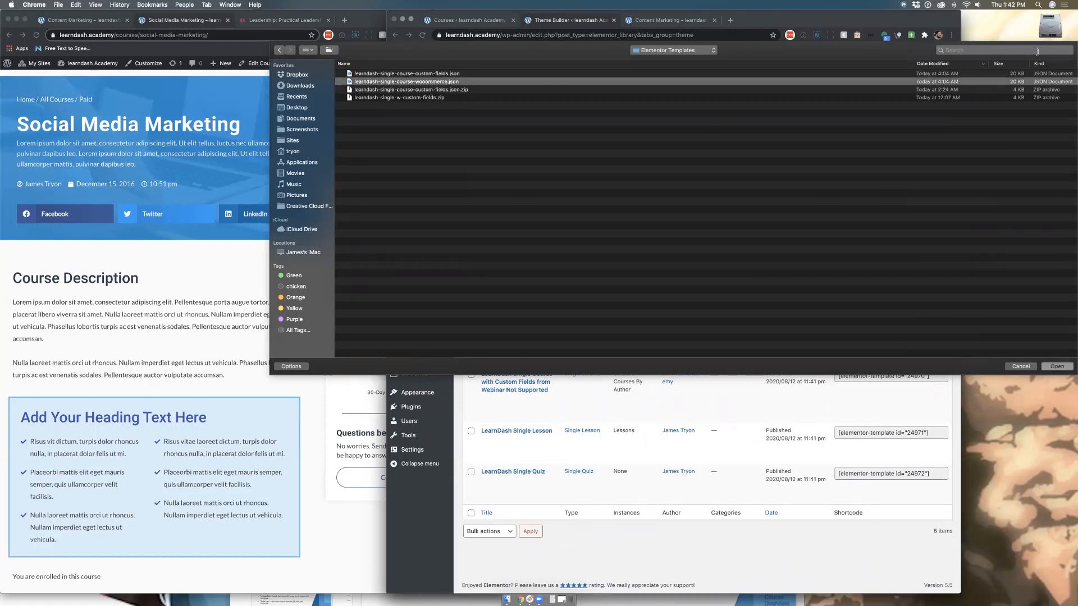
click(1057, 368)
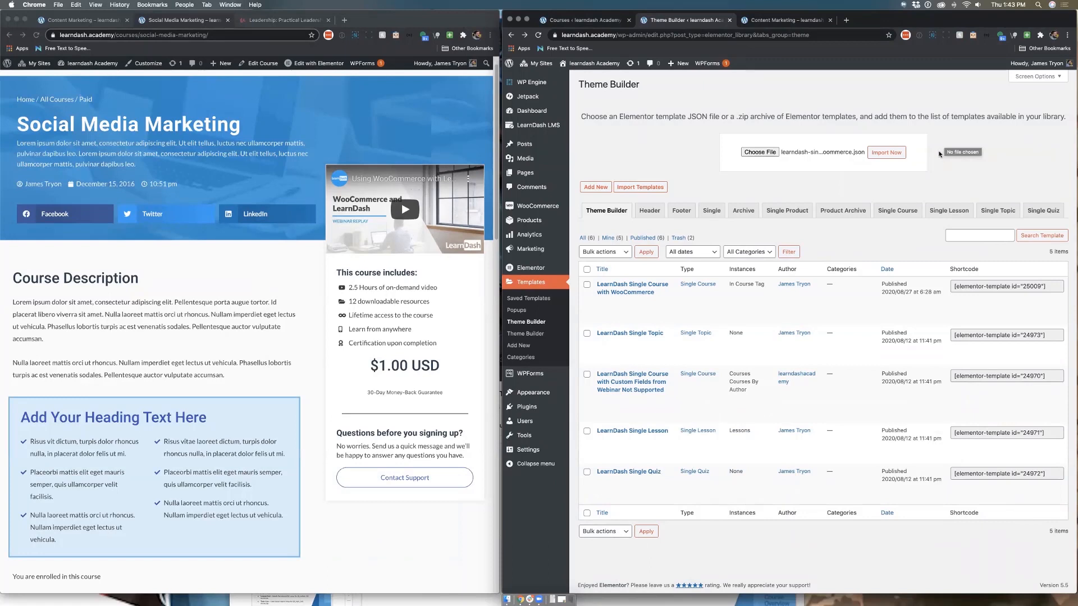
click(885, 151)
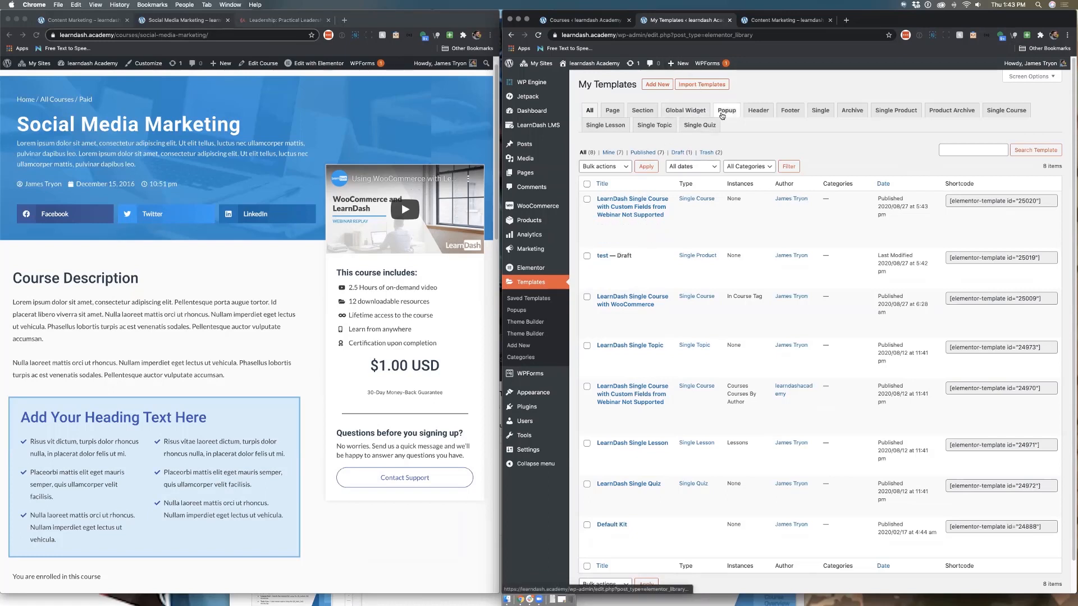
- Move the draft Single Product template named "test" to the trash
click(900, 111)
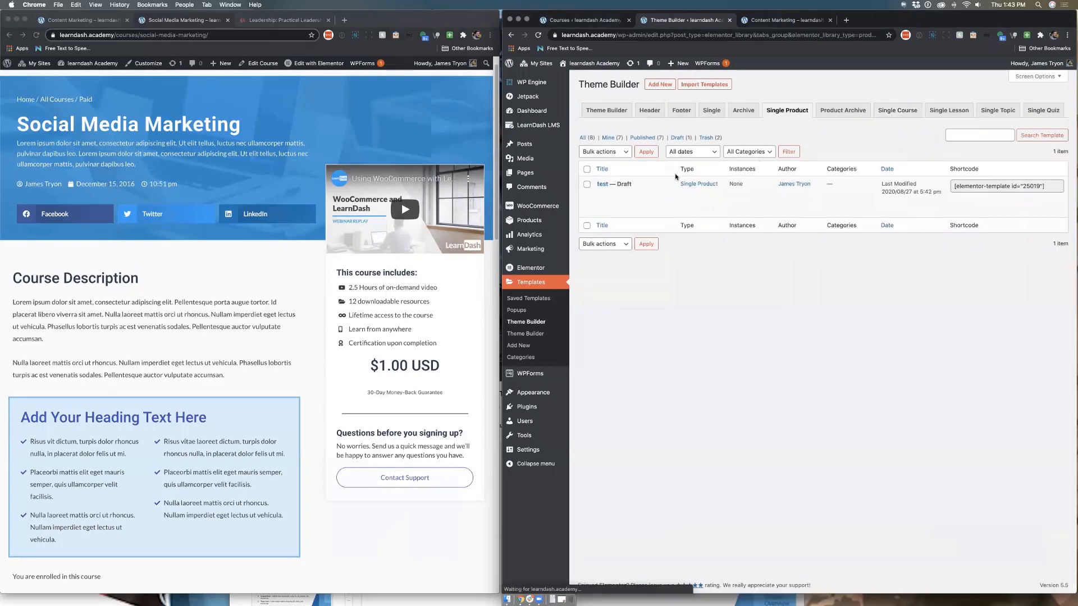
mouse_move(640, 197)
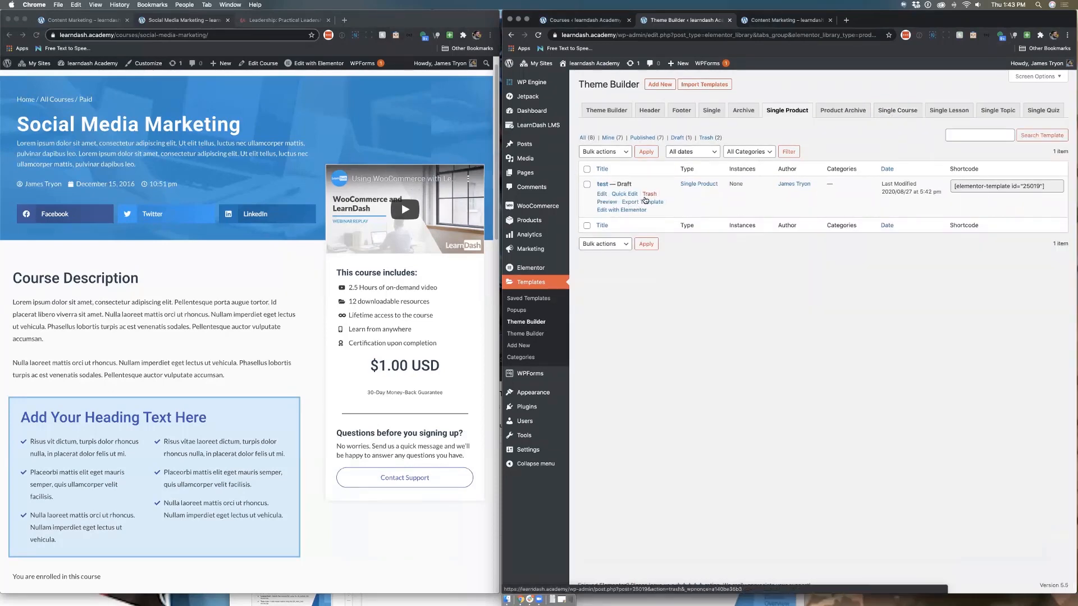
click(649, 194)
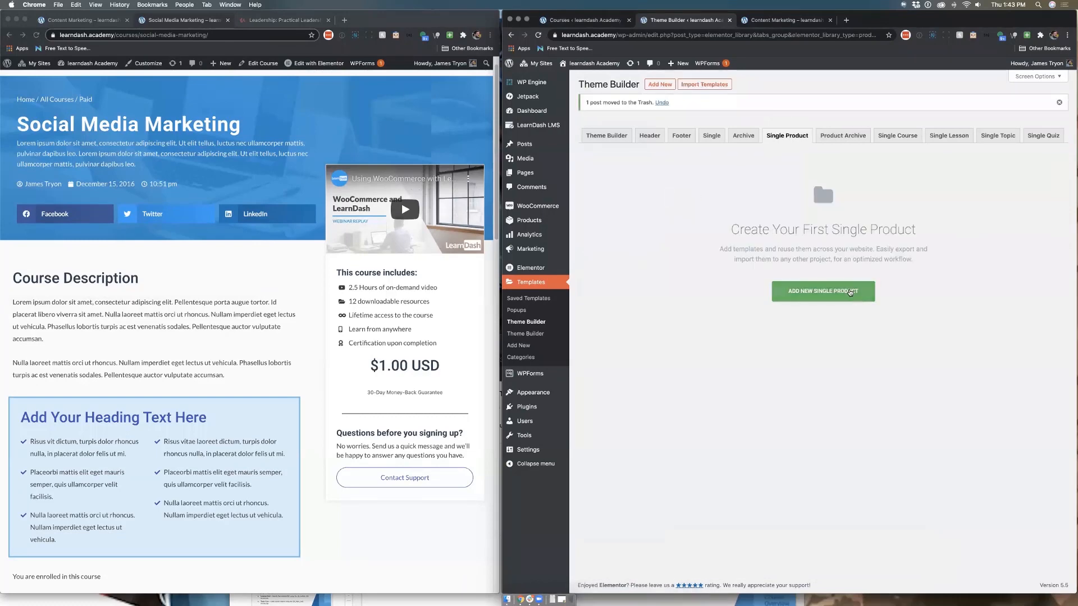
- Create a Single Product template named "LearnDash WooCommerce Single Product"
click(850, 292)
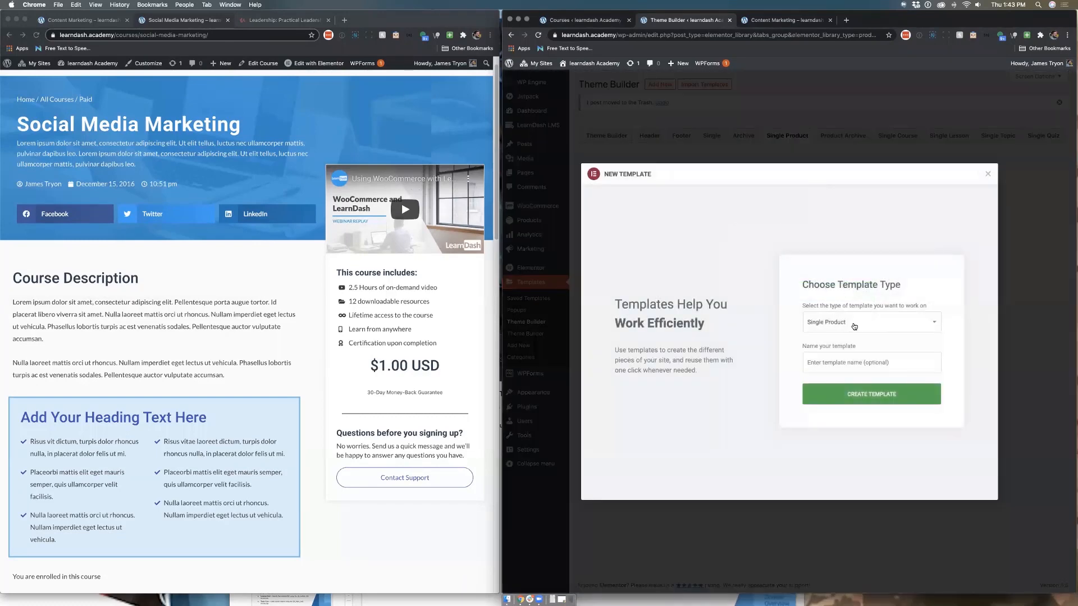
click(822, 361)
text(L)
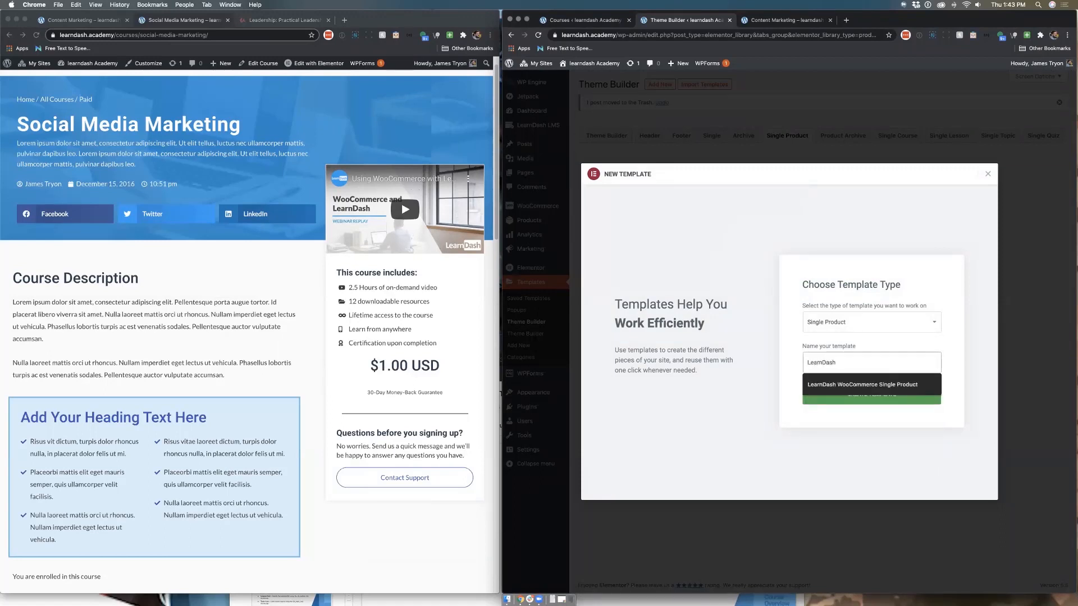
text(earnDash)
click(846, 386)
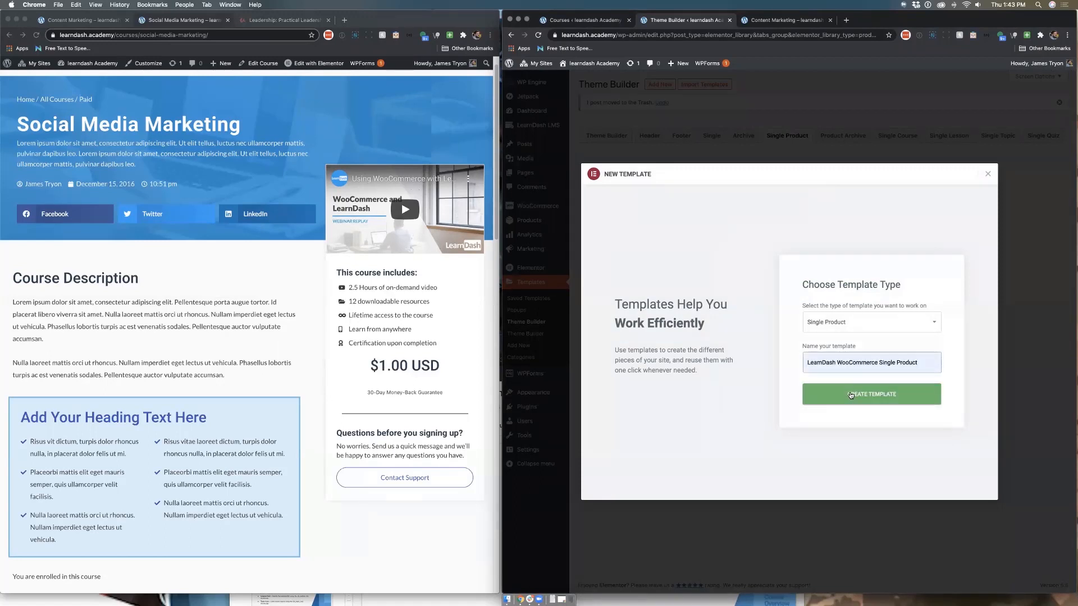
click(850, 394)
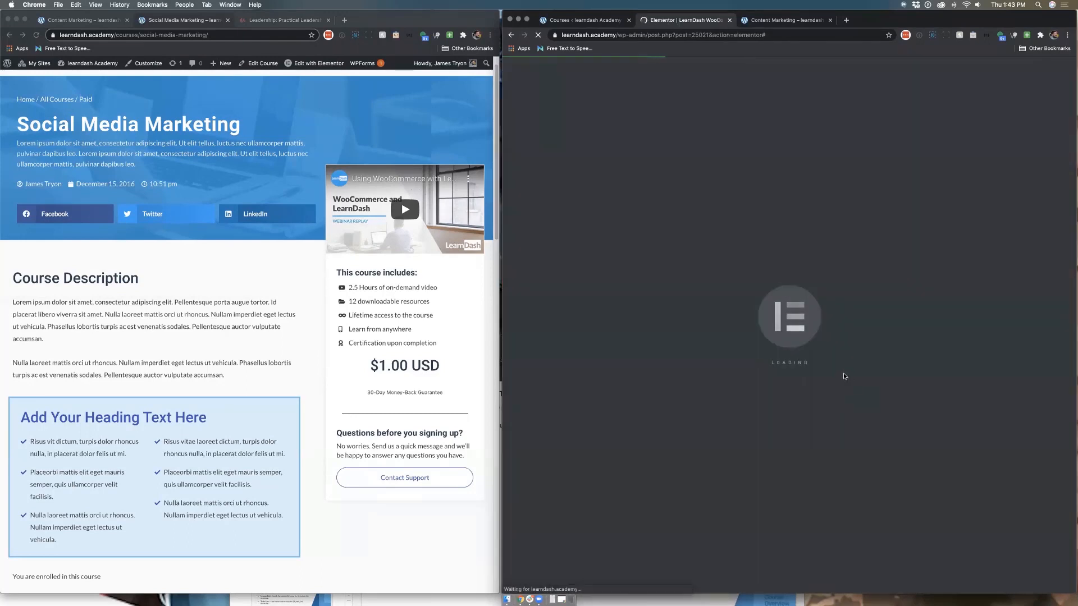
- Insert the saved "LearnDash Single Course with Custom Fields" template dated August 12, 2020, importing its document settings as well
click(831, 167)
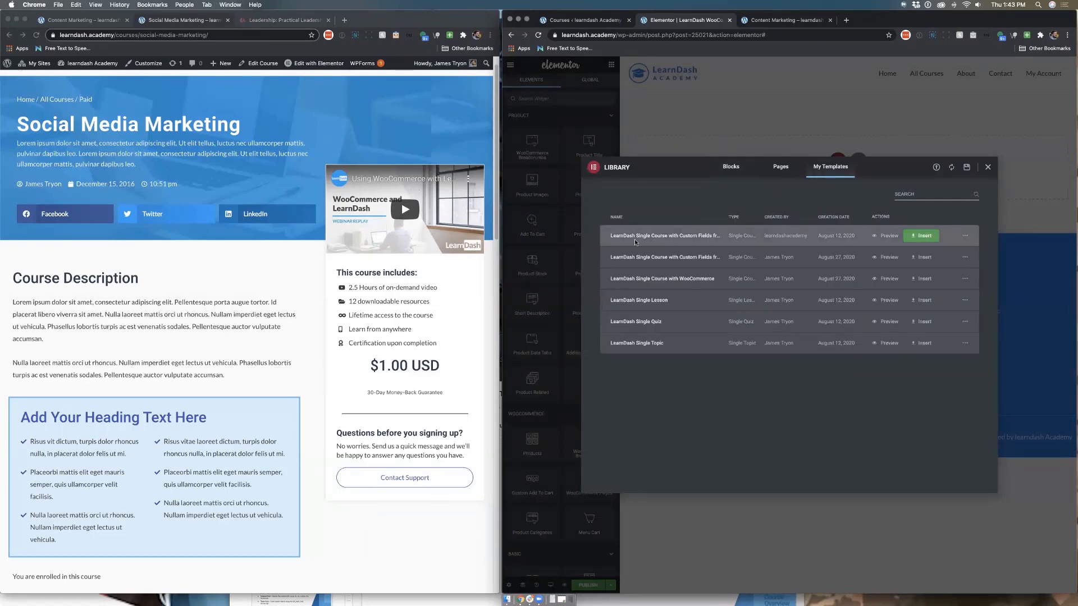
click(914, 236)
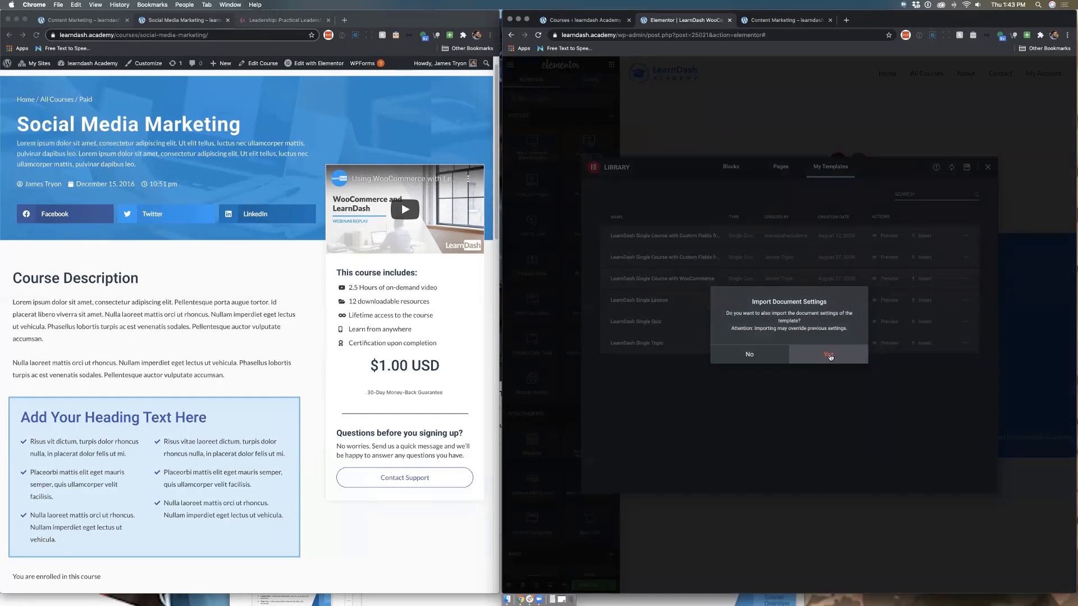
click(829, 356)
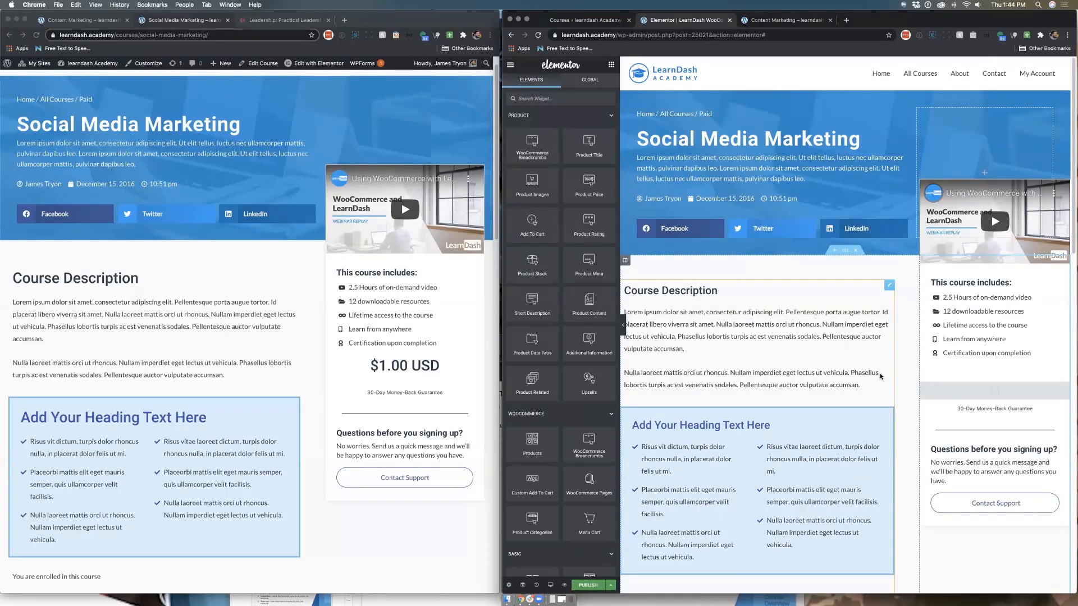
- Look over the inserted layout and add an Include Products display condition in the template's publish settings
scroll(882, 377, down, 2)
scroll(881, 377, down, 20)
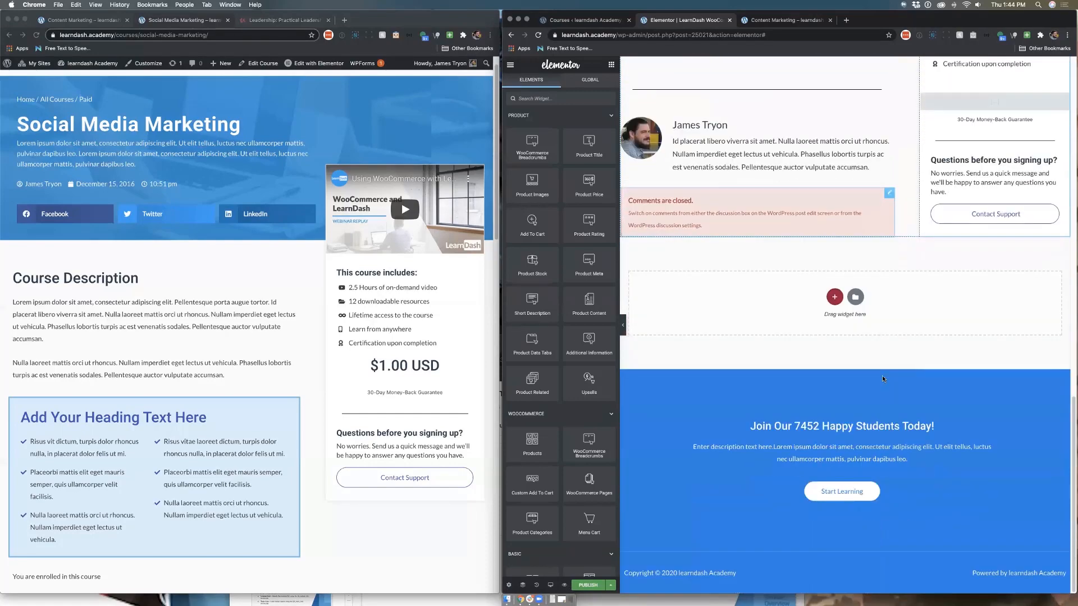
scroll(881, 377, up, 15)
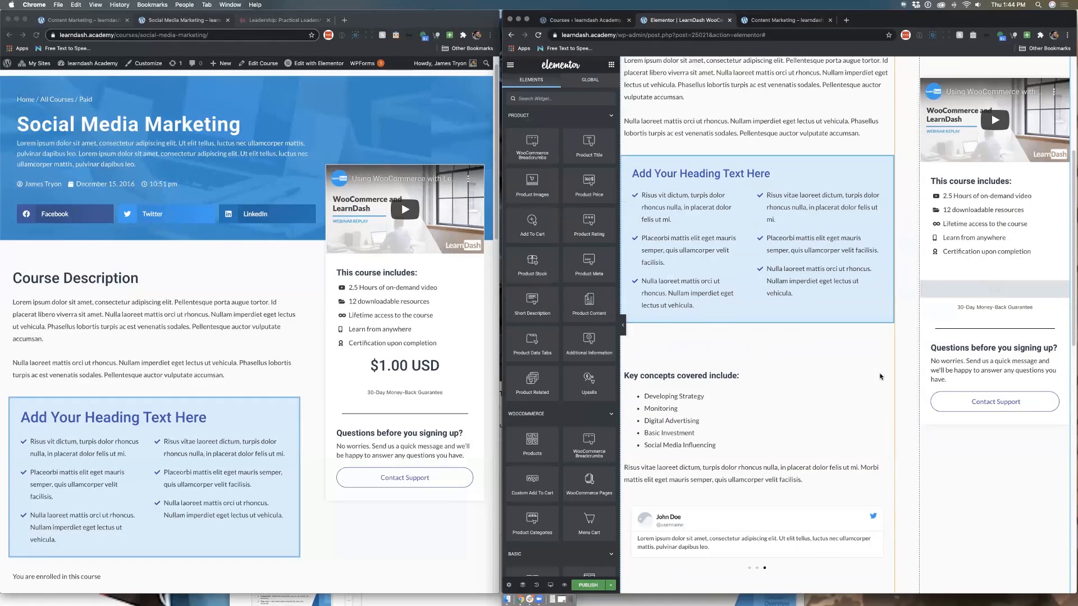
scroll(880, 375, up, 5)
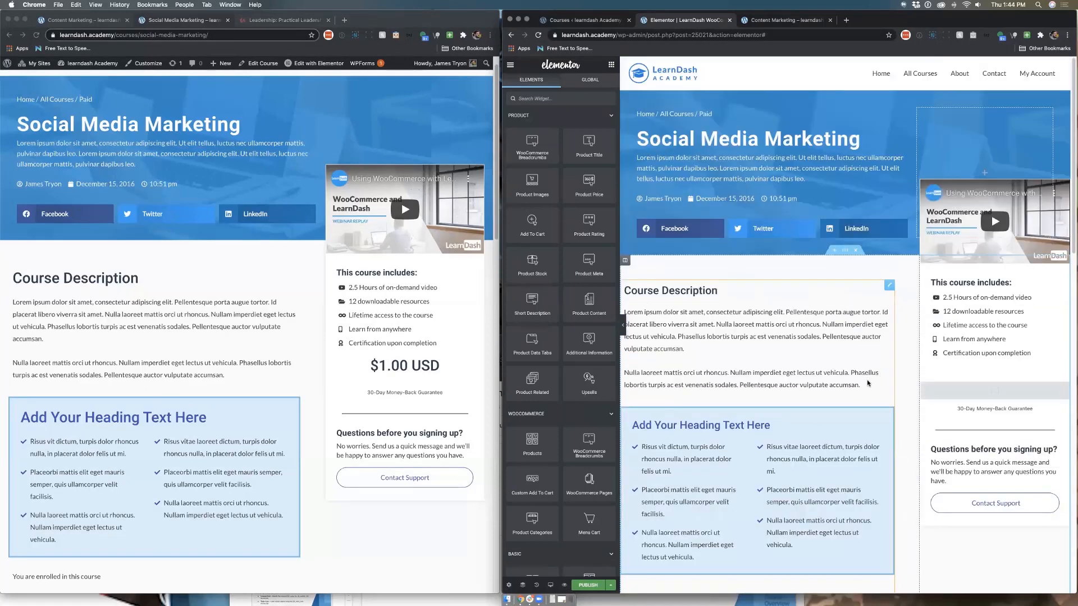
click(598, 586)
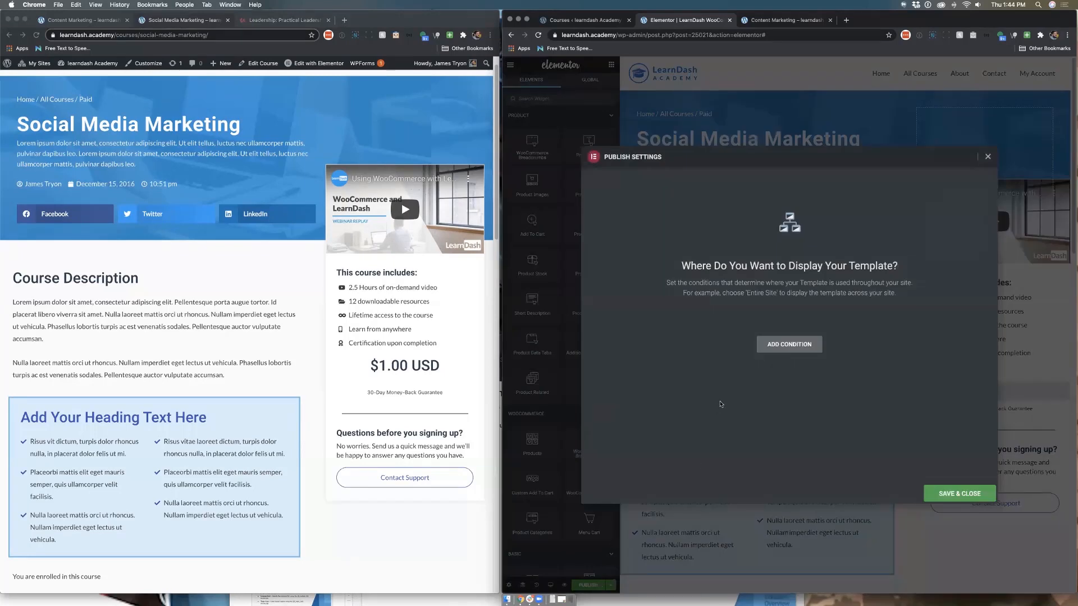
click(767, 345)
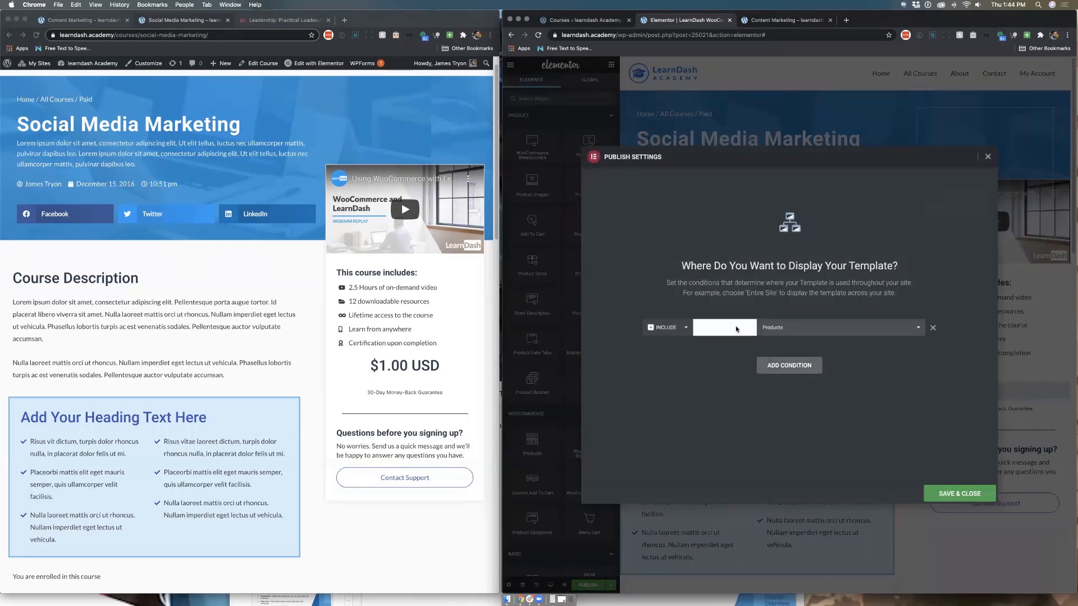
- Try the In Category and In Tag options for the display condition and return it to Products
click(773, 331)
click(789, 331)
click(809, 332)
click(808, 335)
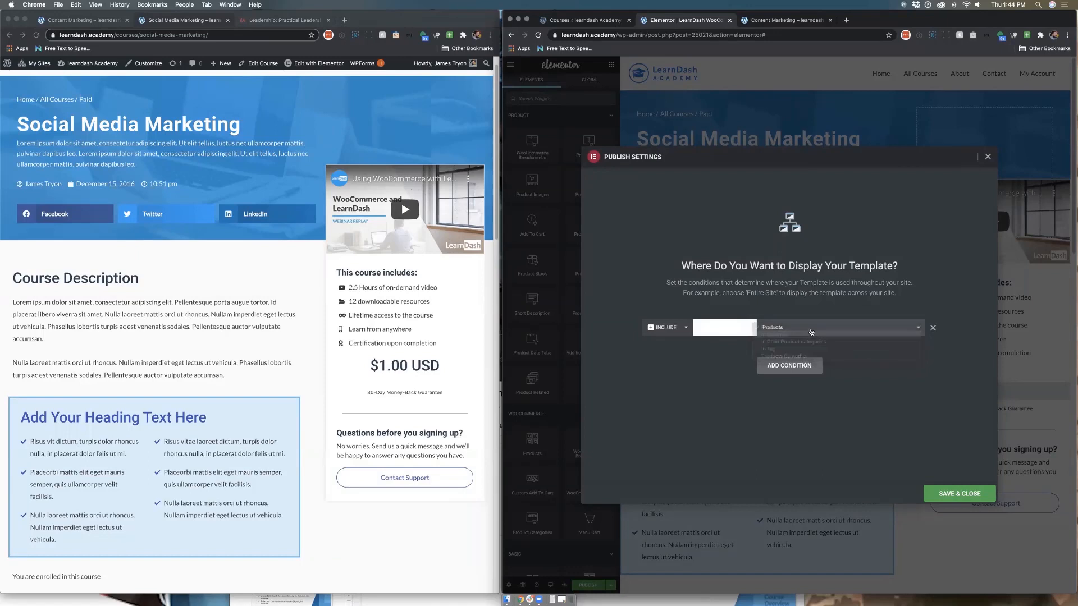
click(785, 329)
click(786, 329)
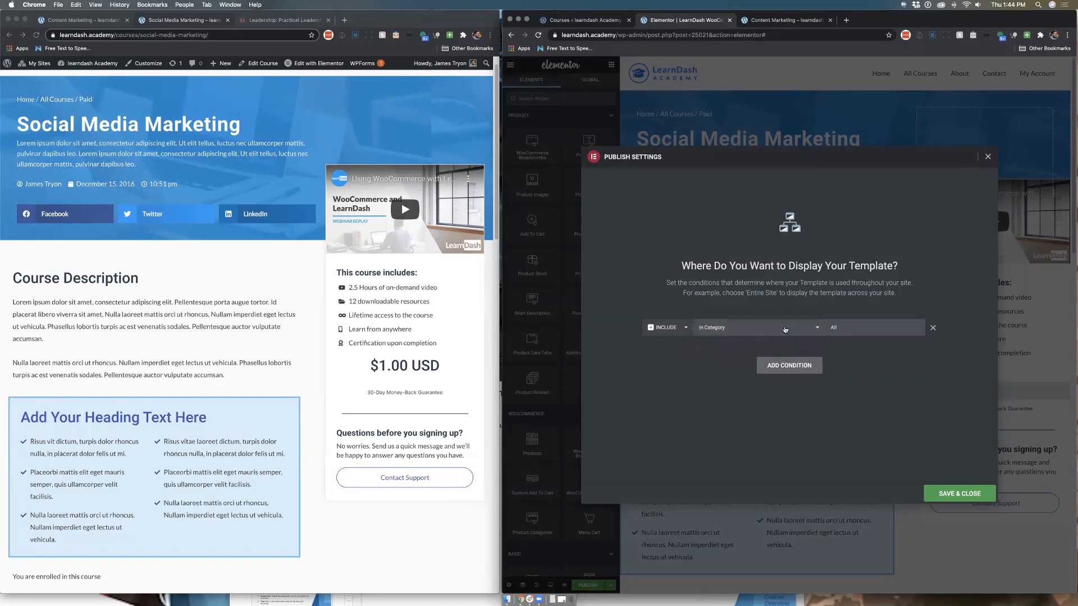
click(783, 328)
click(779, 322)
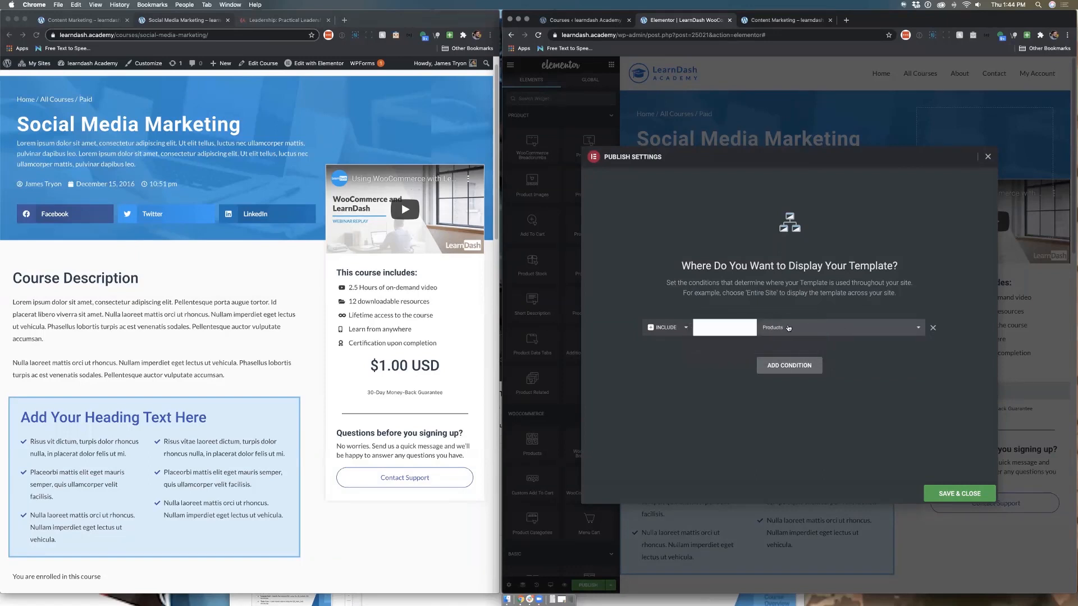
click(787, 329)
click(787, 349)
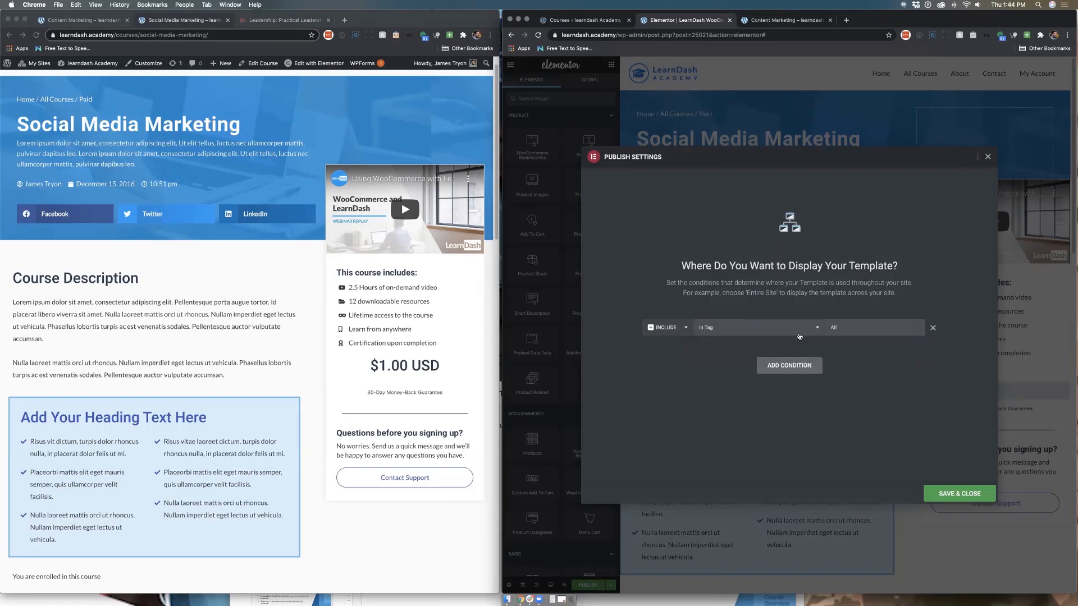
click(791, 330)
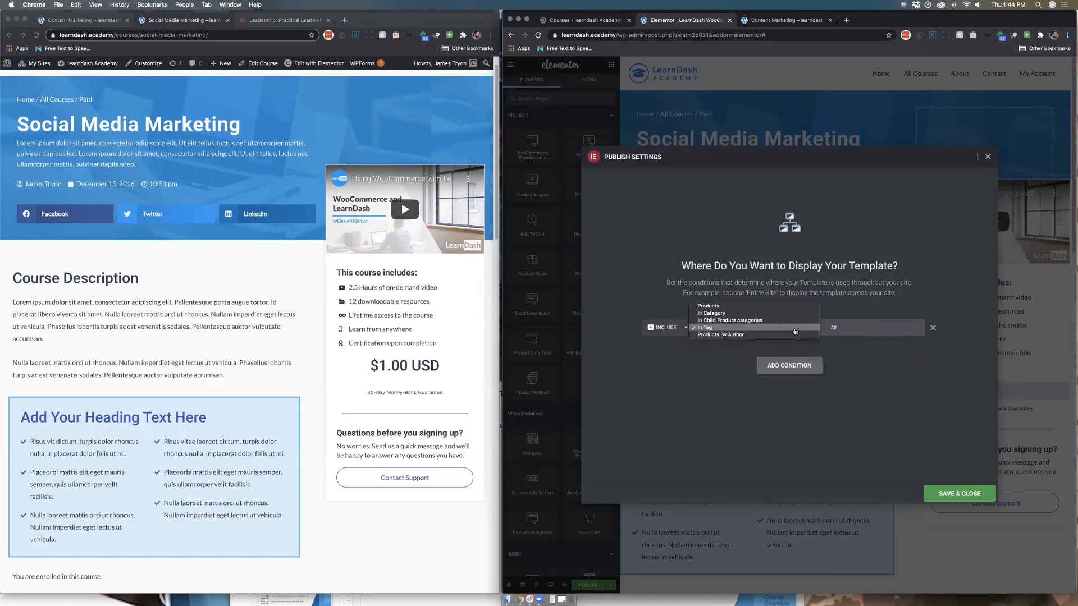
click(782, 306)
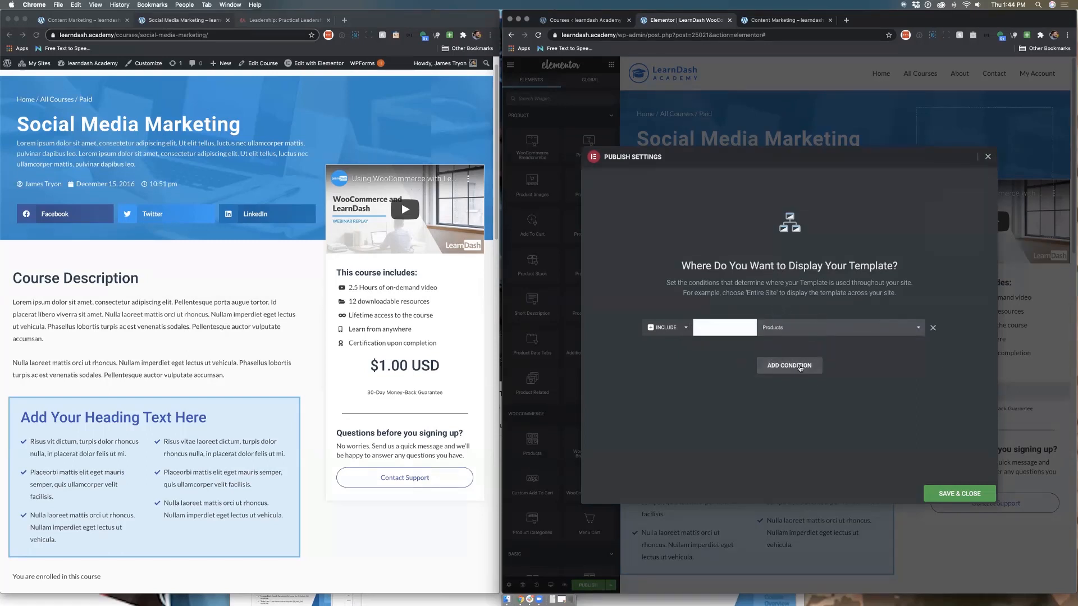
- Save the display condition to publish the template, and reload the Content Marketing product page
click(959, 494)
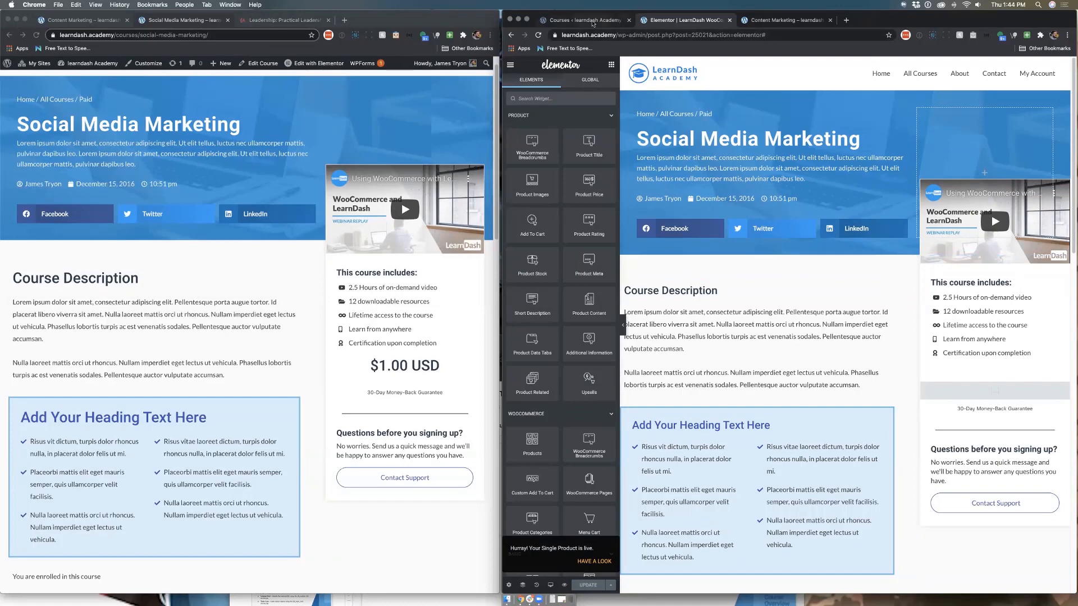
click(608, 26)
click(761, 22)
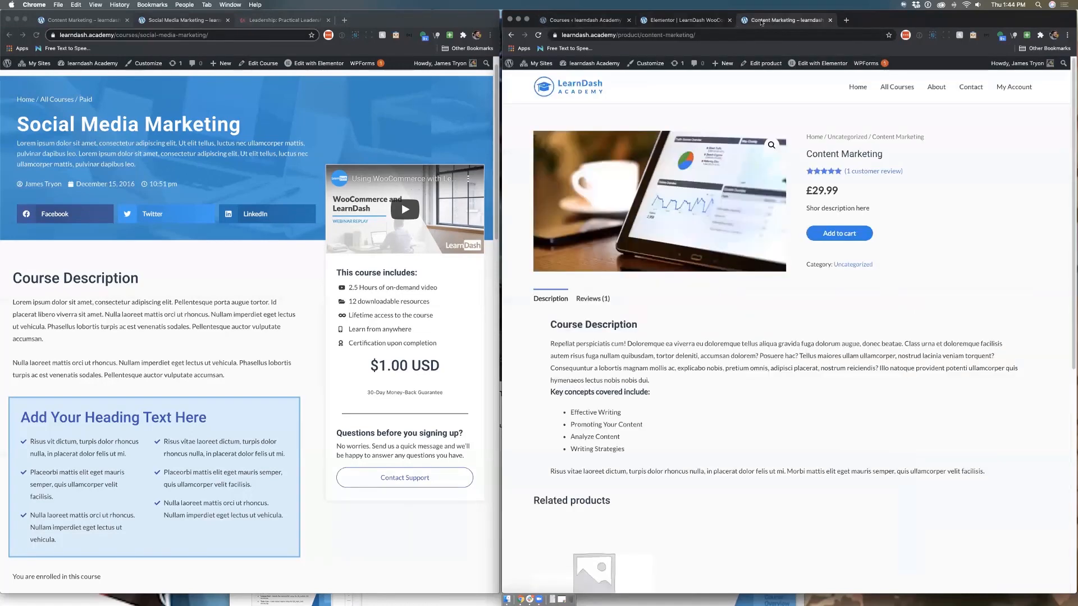
mouse_move(567, 63)
click(539, 35)
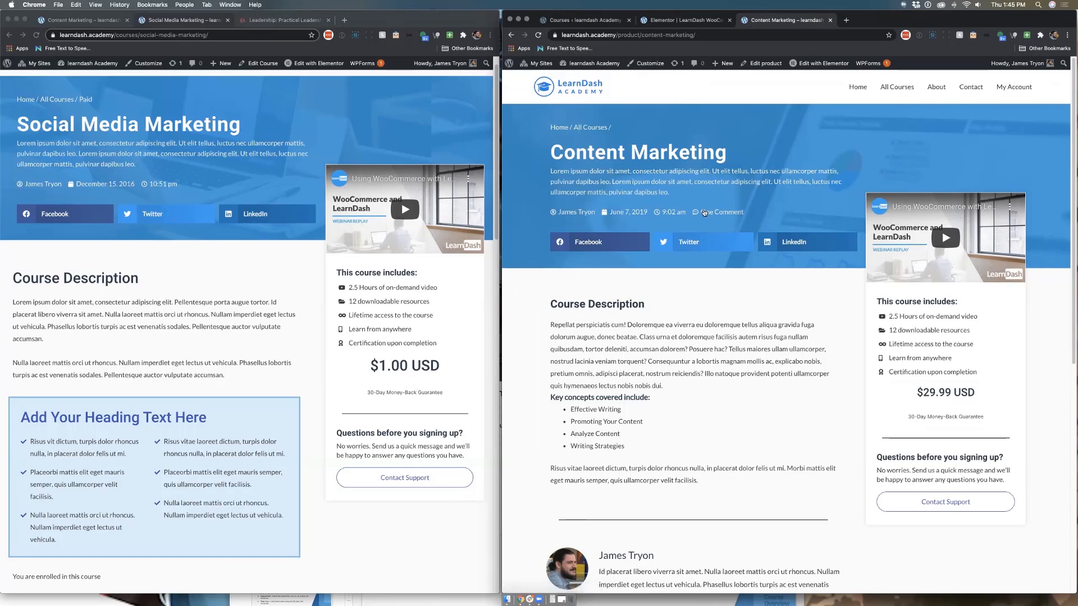
- Examine the Content Marketing product page's description, instructor bio, review section and course info sidebar under the new template
scroll(703, 212, down, 2)
scroll(703, 212, down, 5)
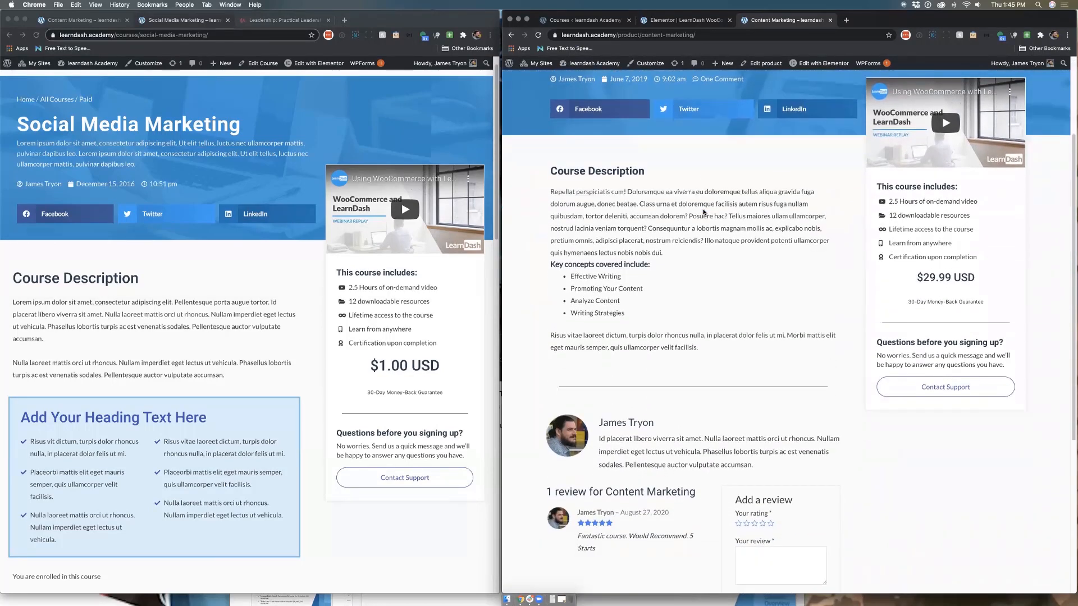
scroll(703, 212, down, 2)
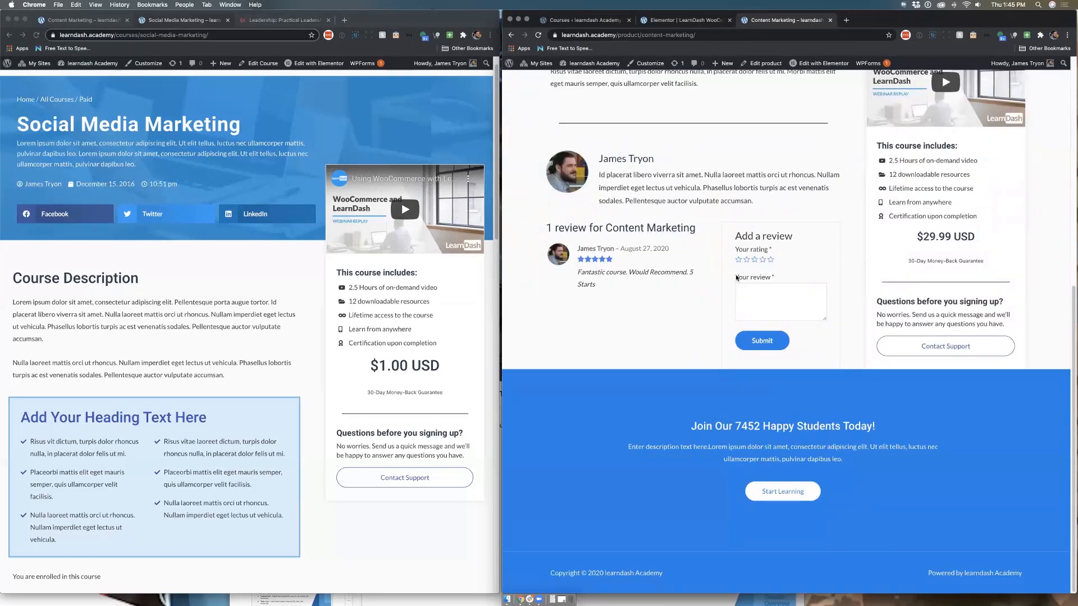
scroll(706, 262, up, 2)
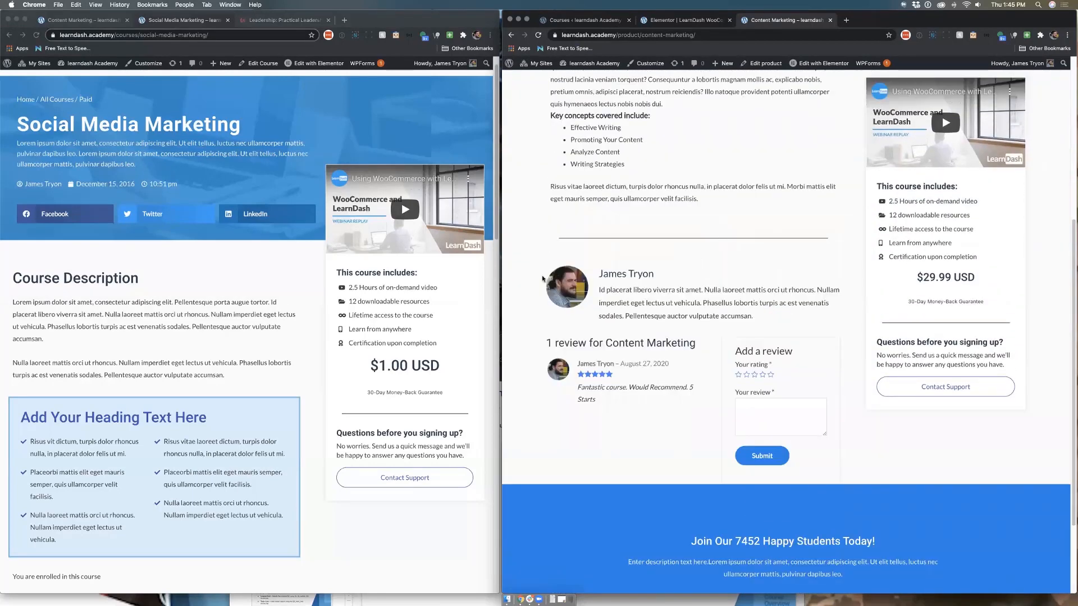
scroll(885, 246, up, 3)
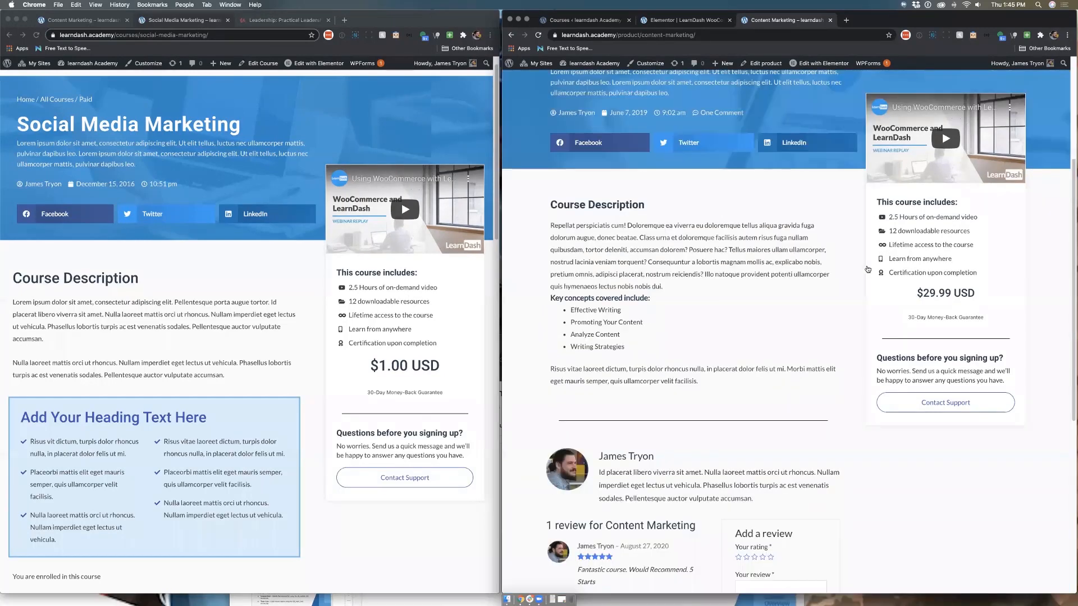
scroll(875, 225, up, 2)
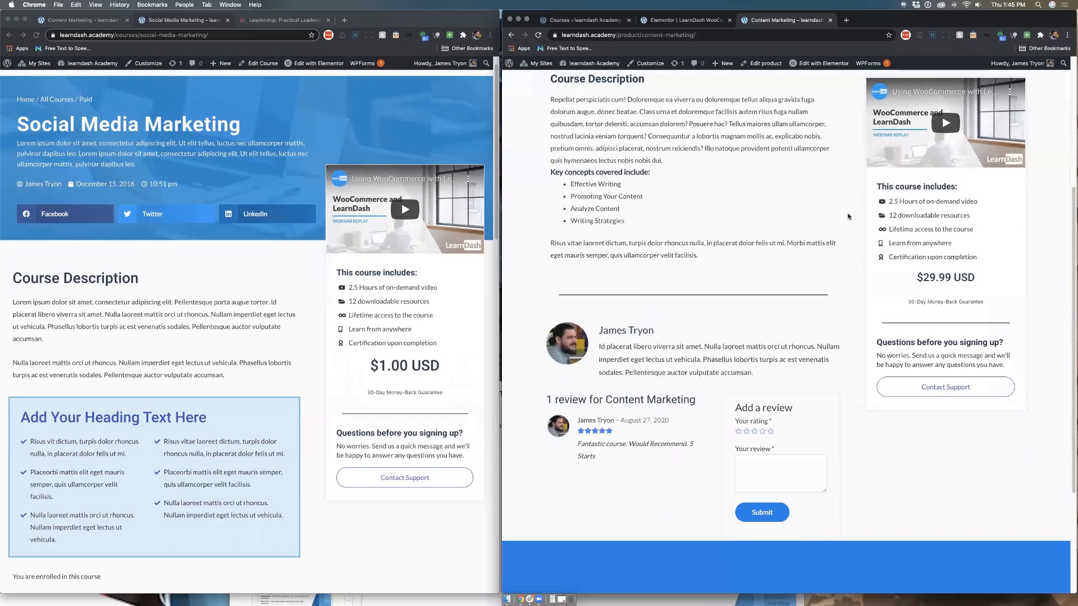
scroll(840, 224, down, 1)
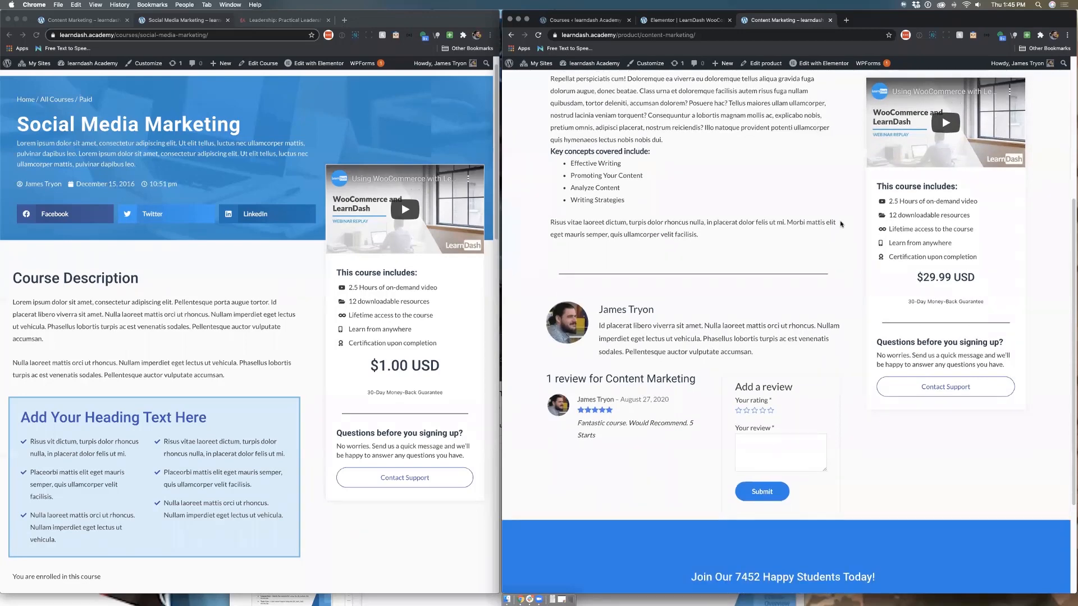
scroll(840, 224, up, 5)
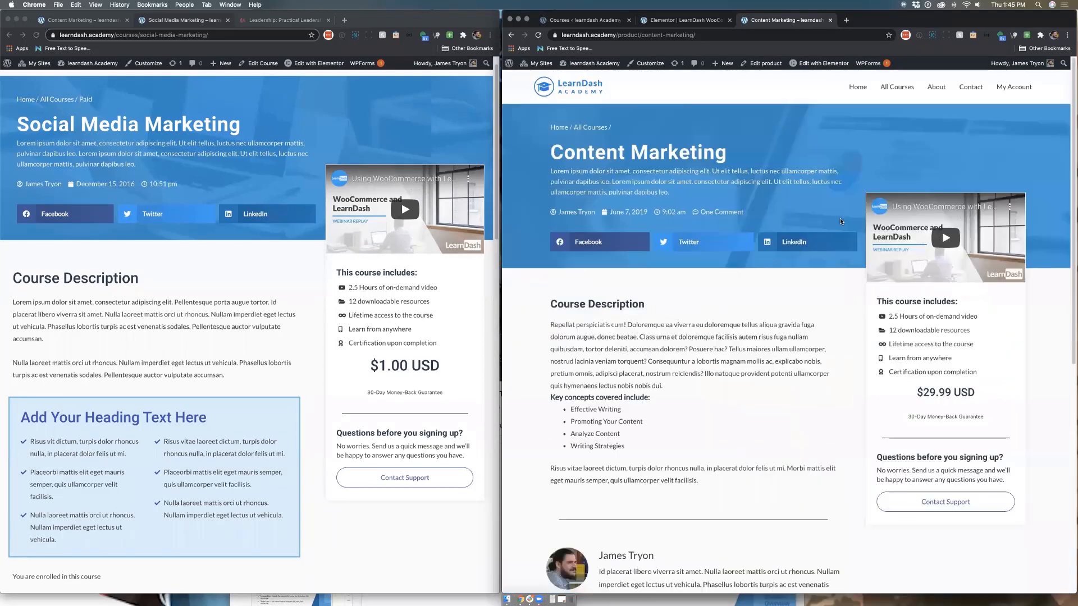
- Return to the Single Product template in the Elementor editor and review its testimonial, toggle and comments sections
click(678, 20)
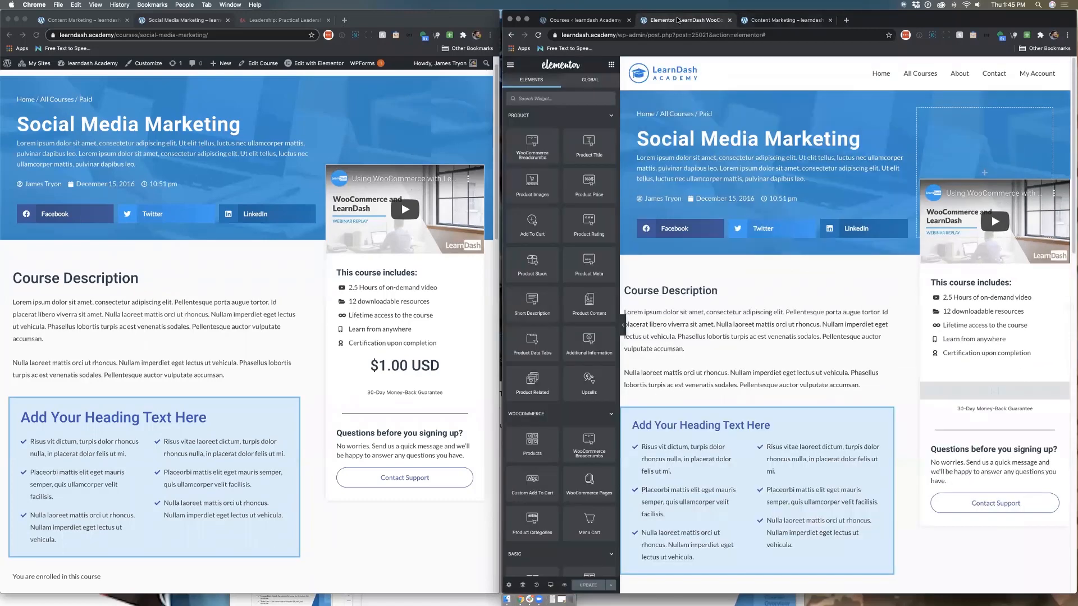
scroll(717, 293, down, 4)
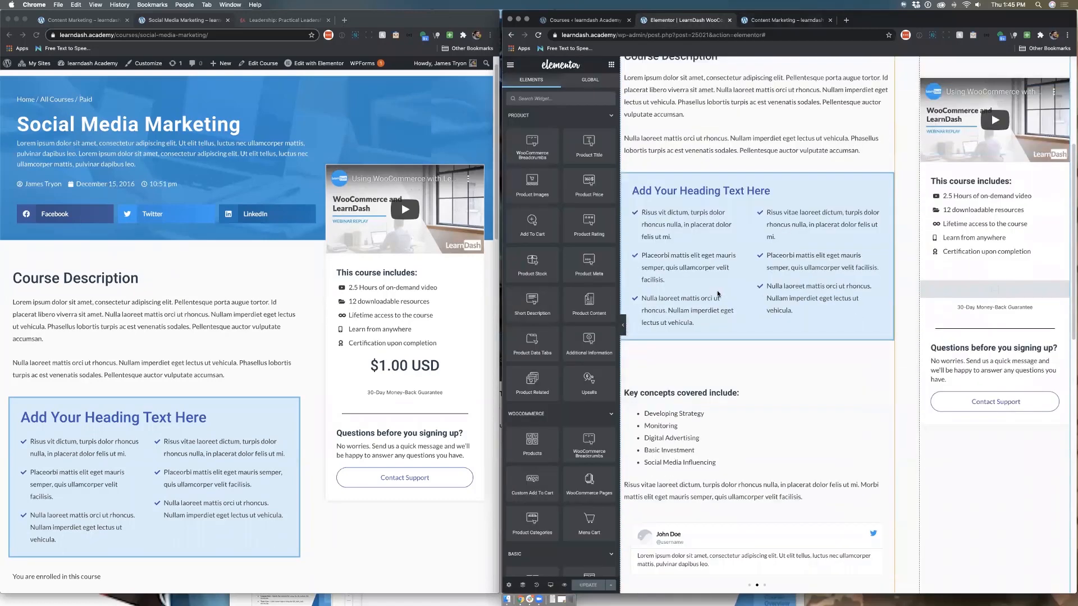
scroll(717, 293, down, 5)
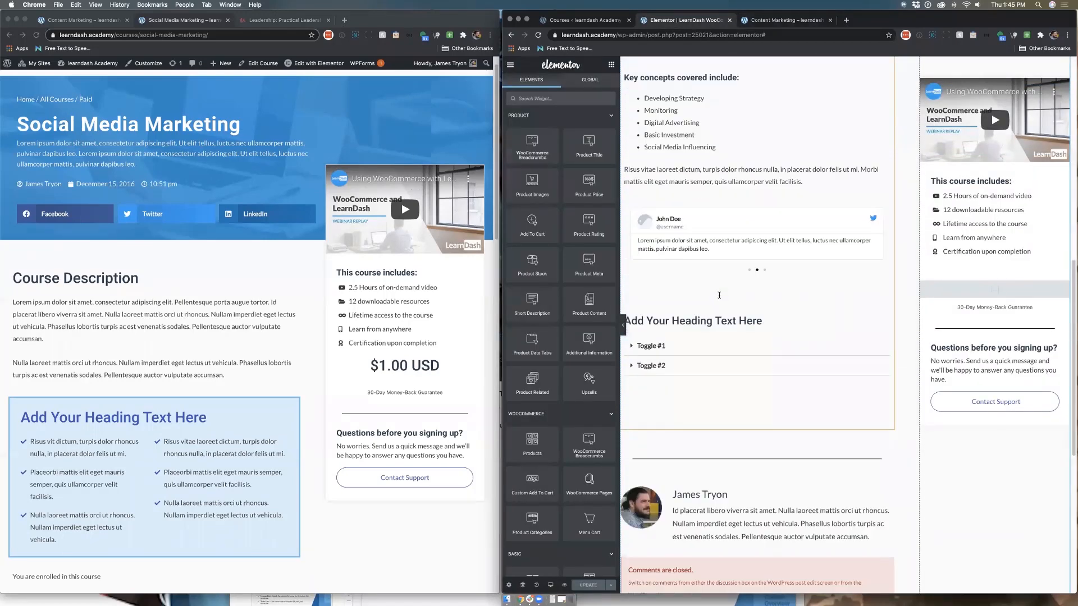
scroll(710, 203, down, 4)
scroll(711, 205, up, 3)
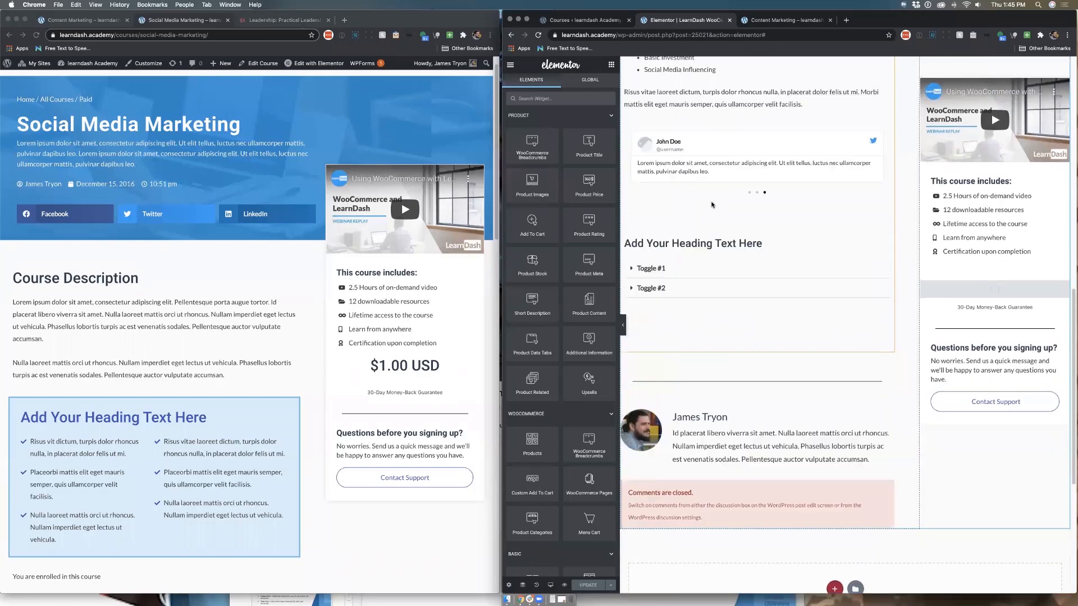
- Widen the browser window holding the Single Product template editor and enlarge the page zoom by two levels
scroll(746, 219, up, 10)
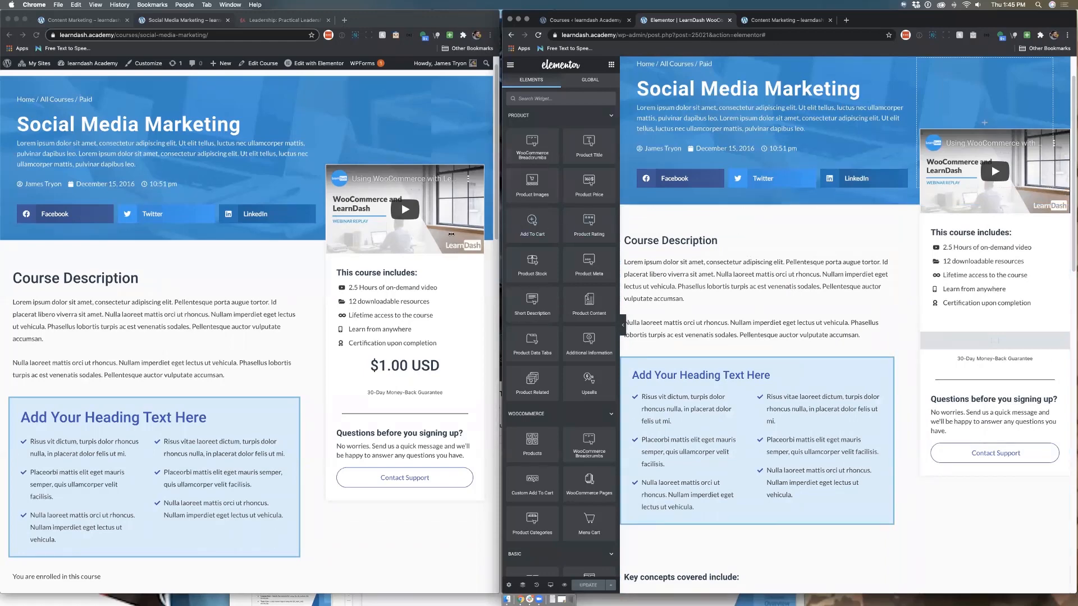
drag(451, 234, 243, 242)
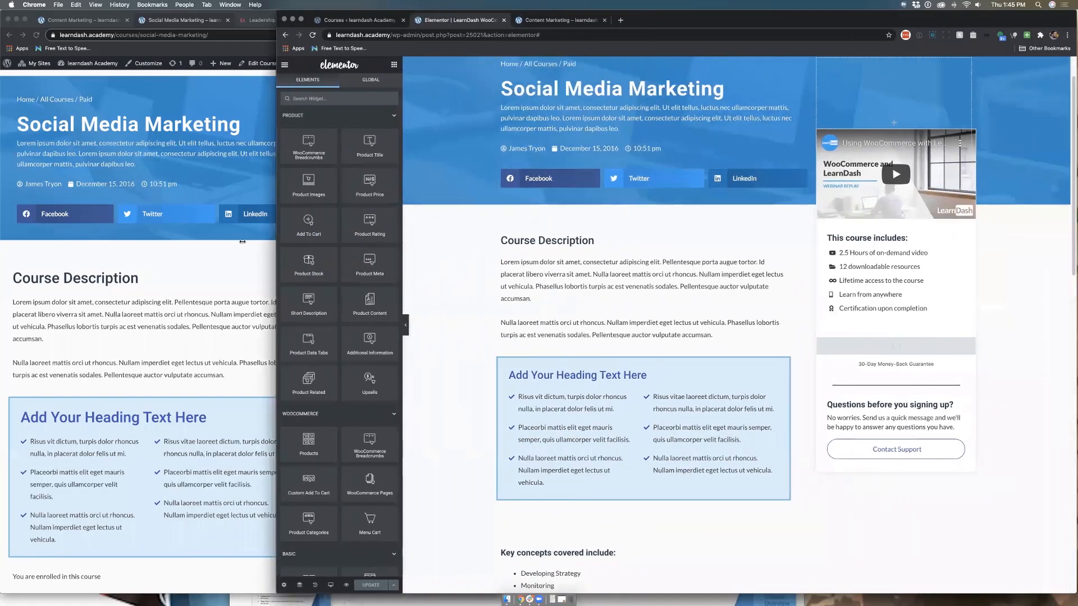
key(super+plus)
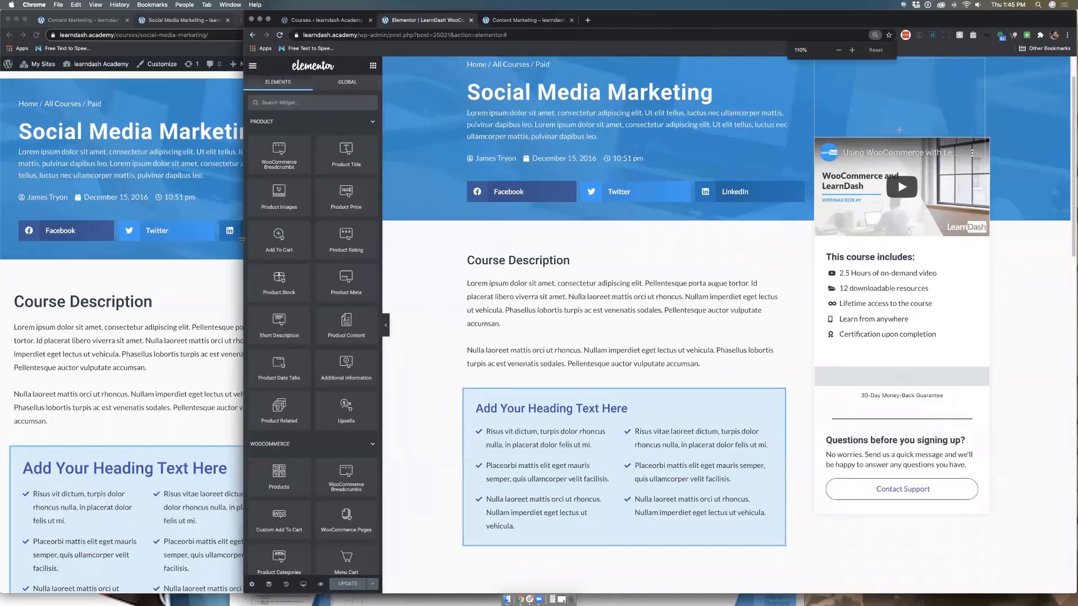
key(super+plus)
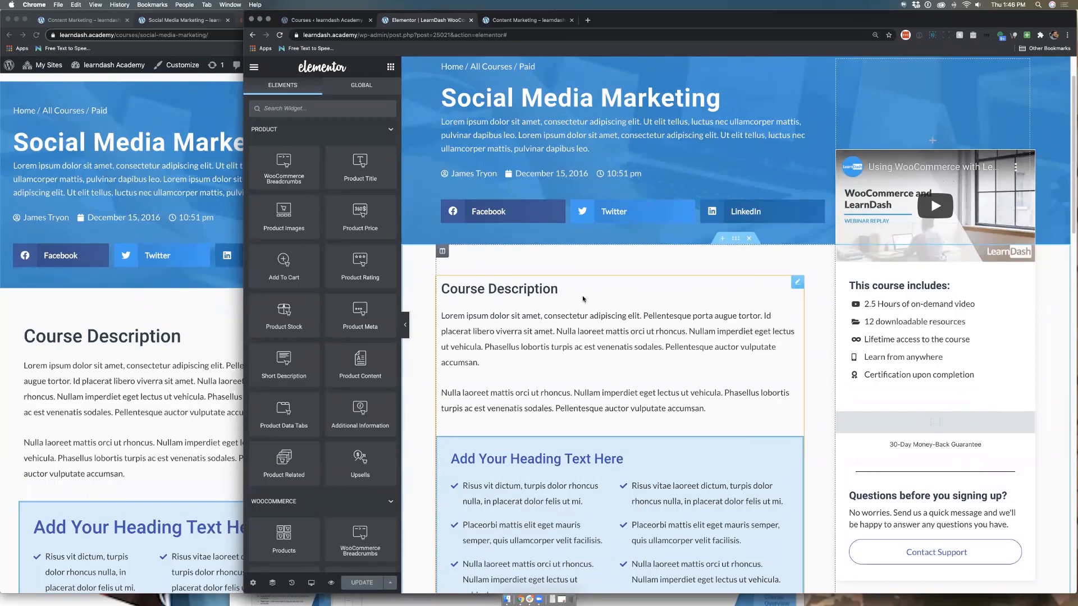
- Set the Single Product template's preview to the Content Marketing product and apply it
scroll(583, 299, down, 1)
scroll(584, 300, down, 1)
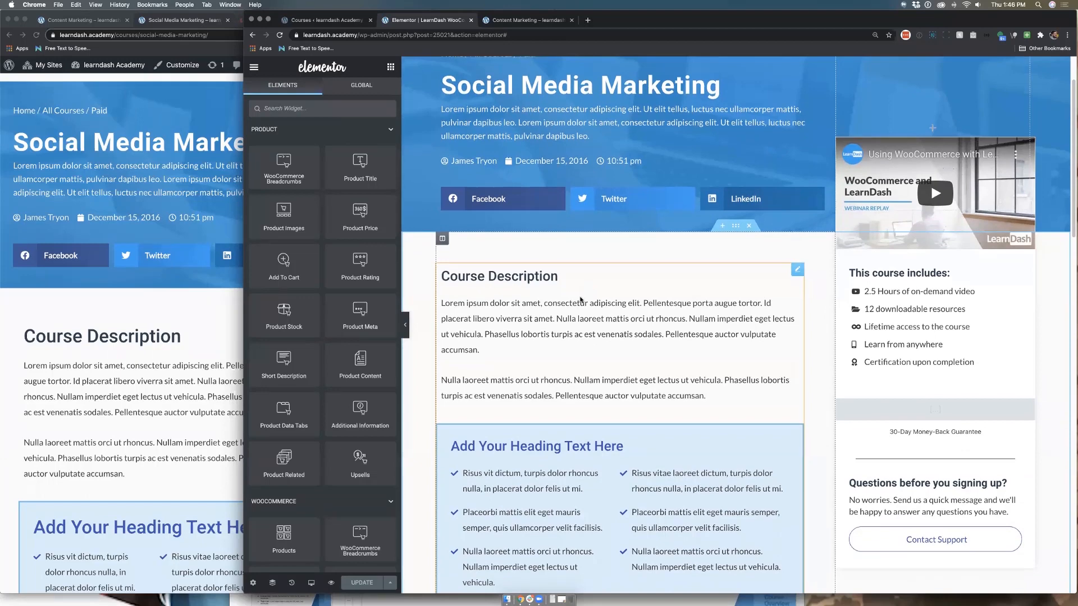
scroll(581, 300, down, 5)
scroll(580, 298, down, 10)
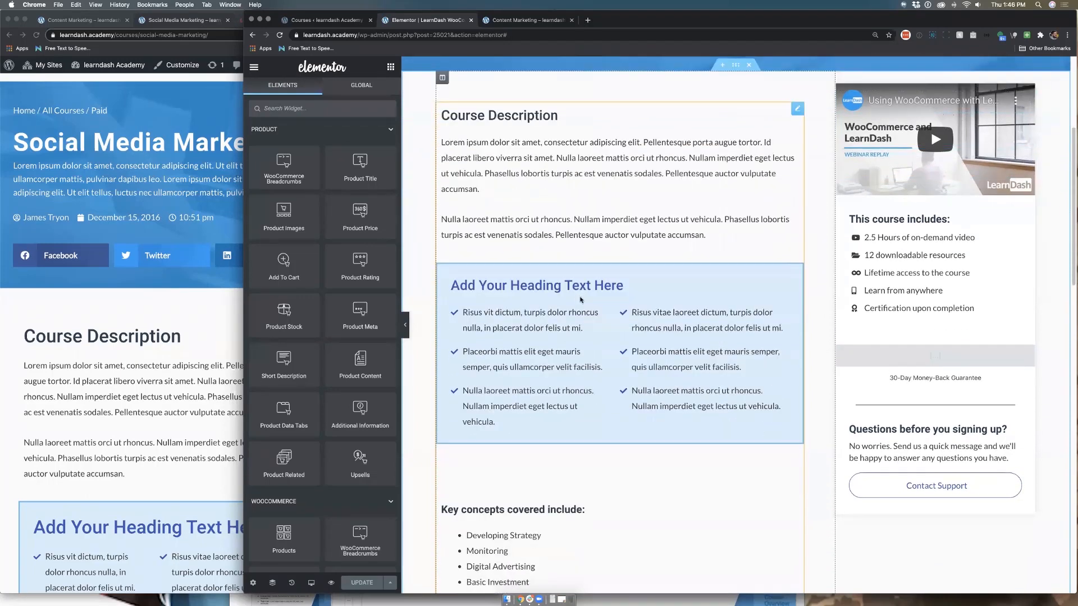
click(392, 584)
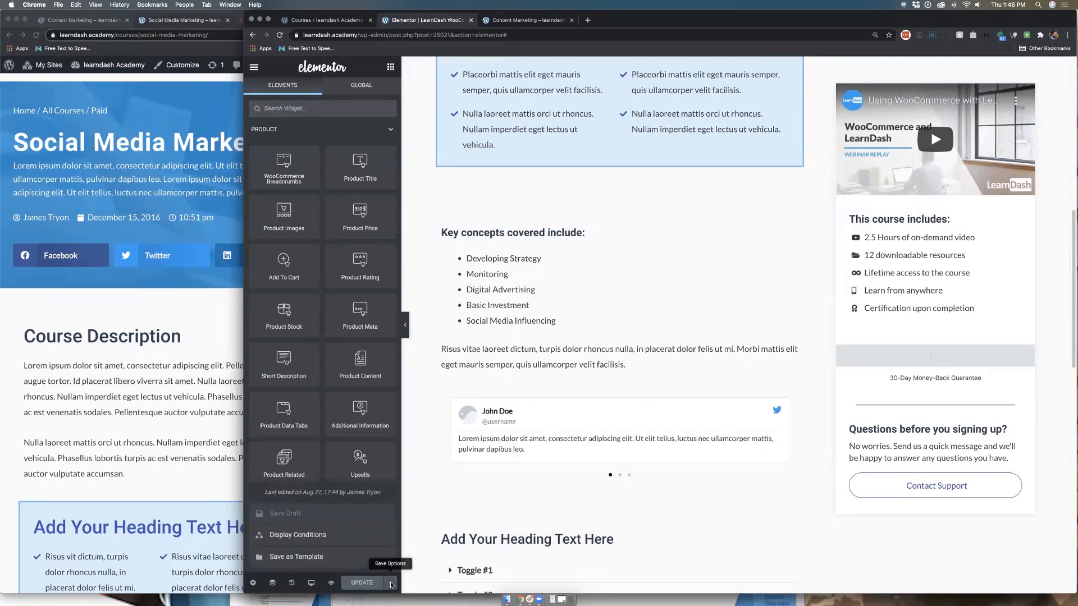
click(332, 584)
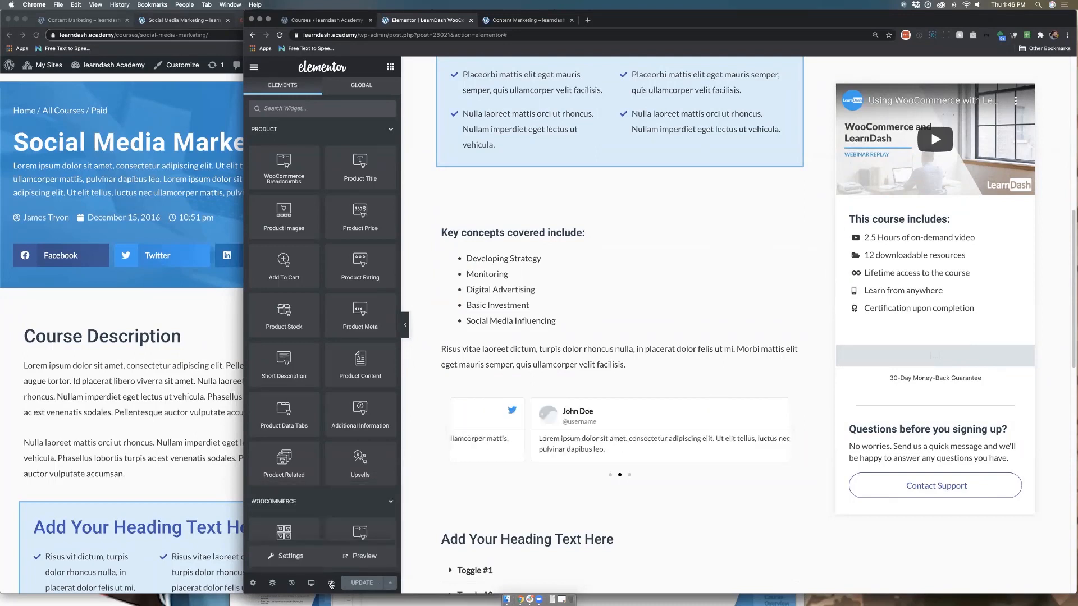
click(280, 557)
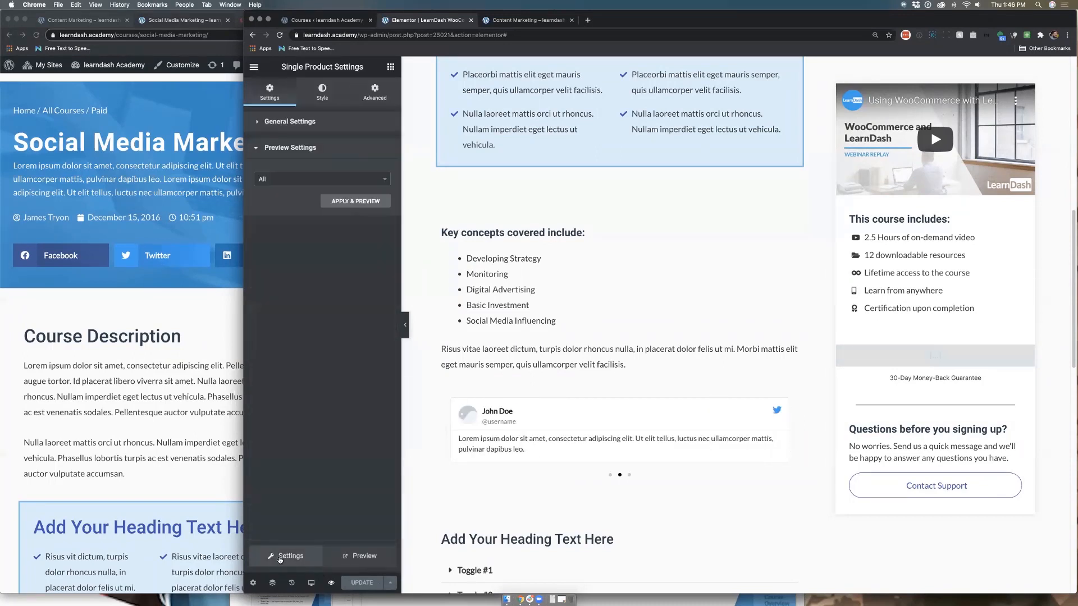
click(285, 184)
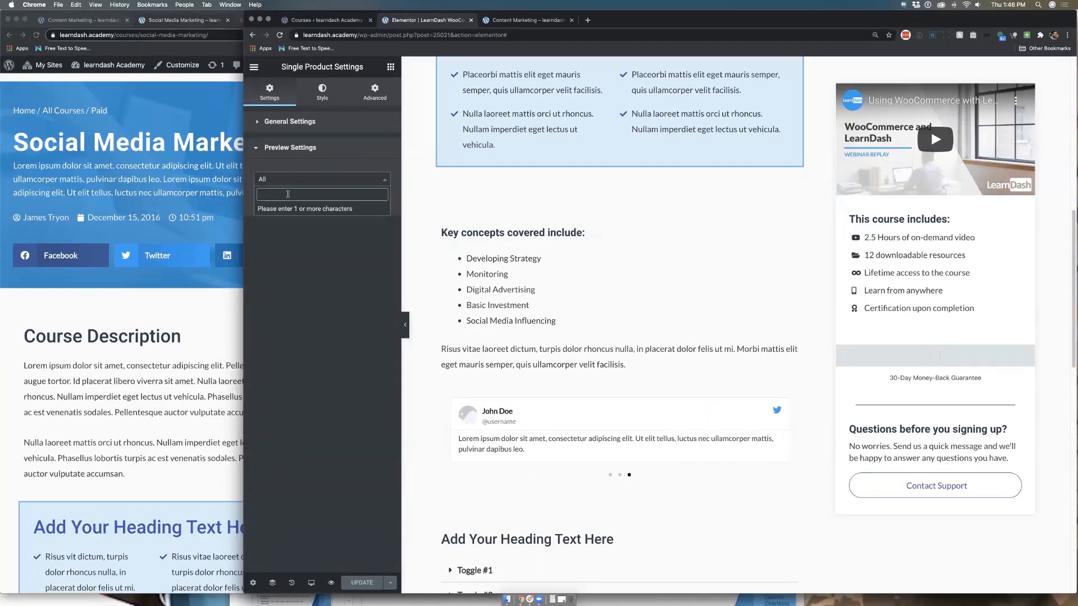
text(con)
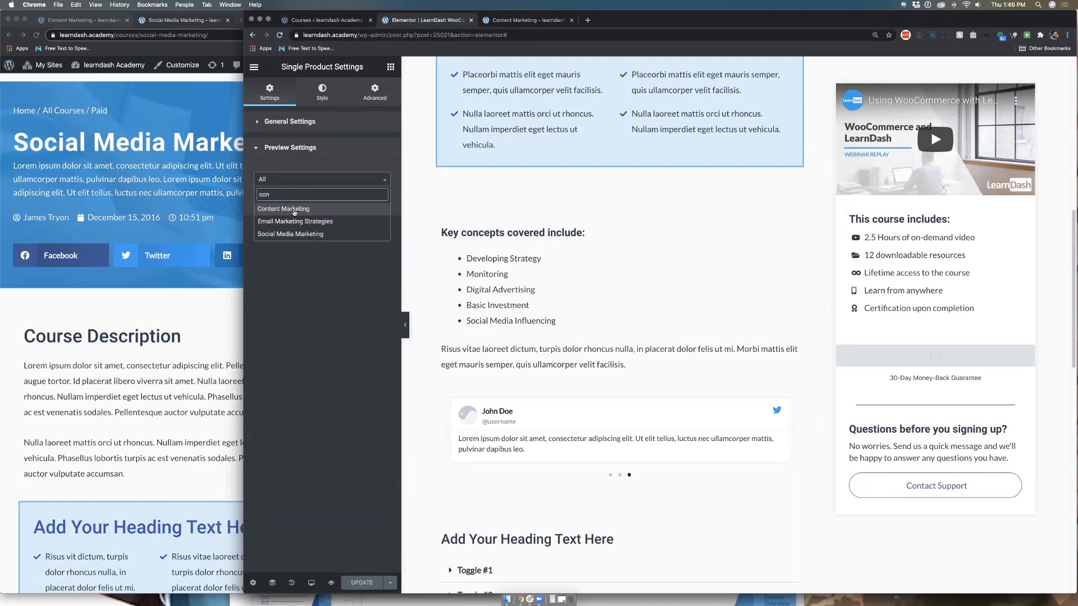
click(295, 209)
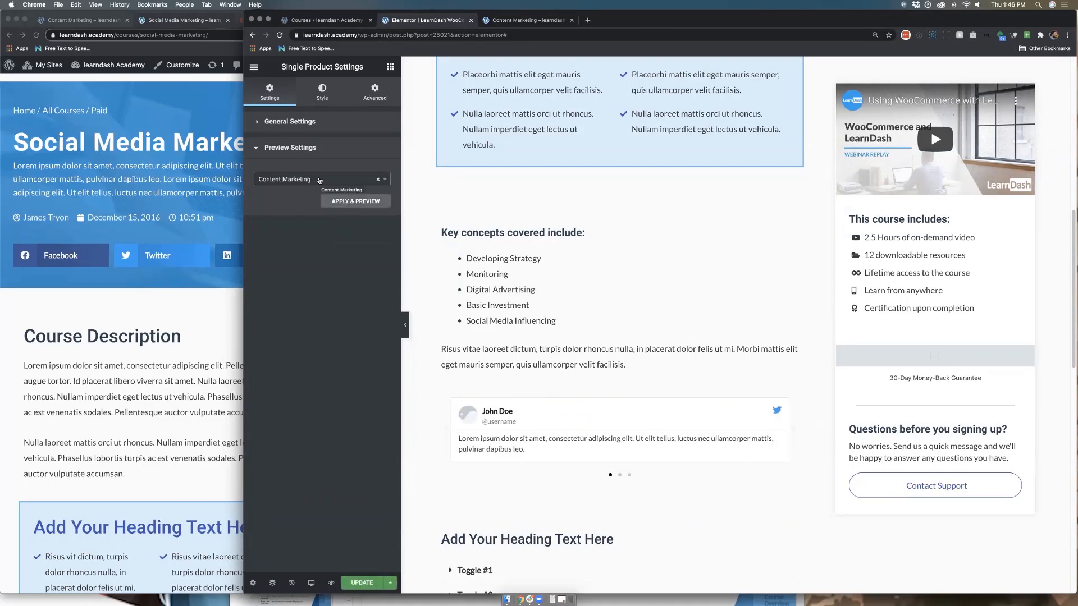
click(350, 202)
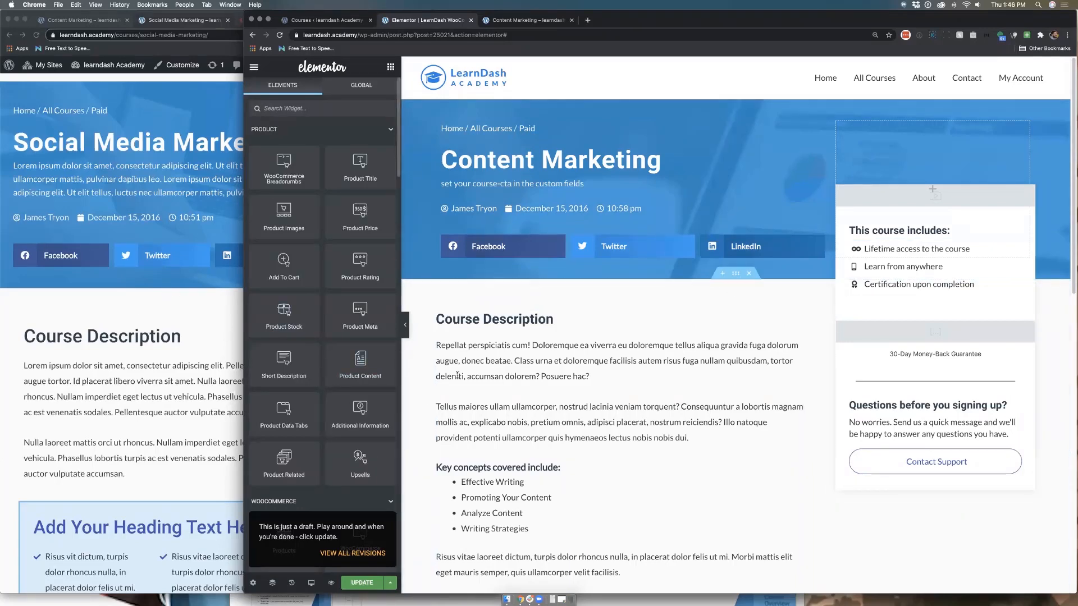
- Update the Single Product template, reload the Content Marketing product page and look it over down to the reviews
scroll(580, 351, down, 8)
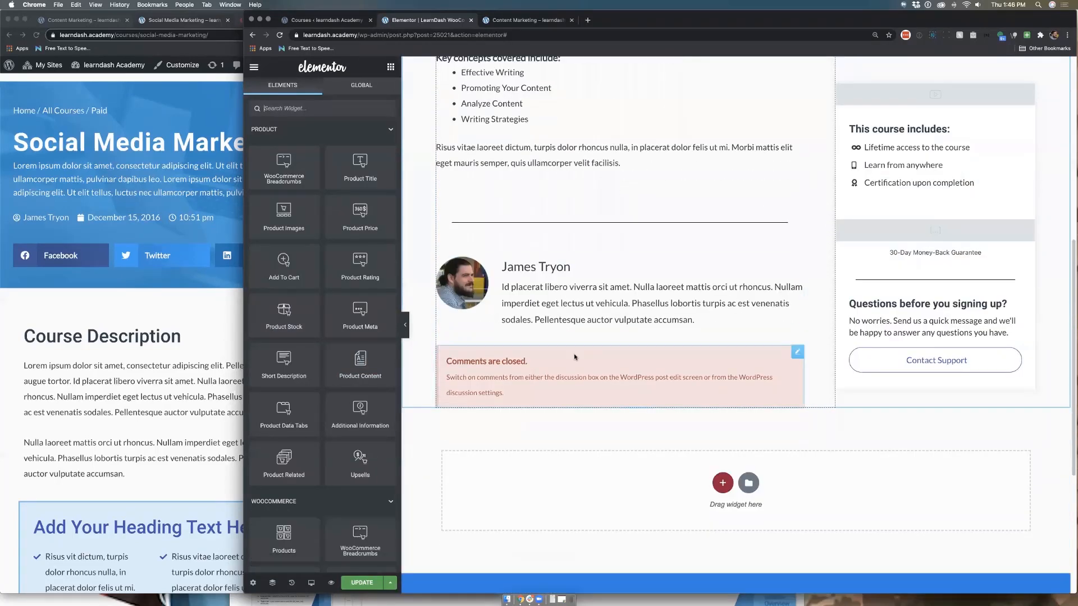
click(362, 583)
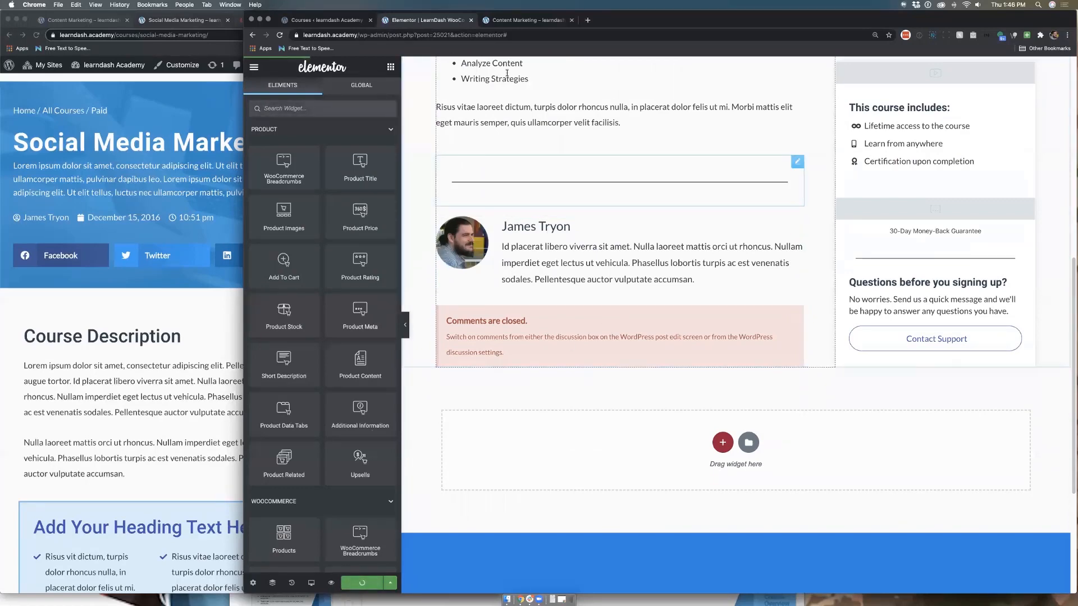
click(517, 21)
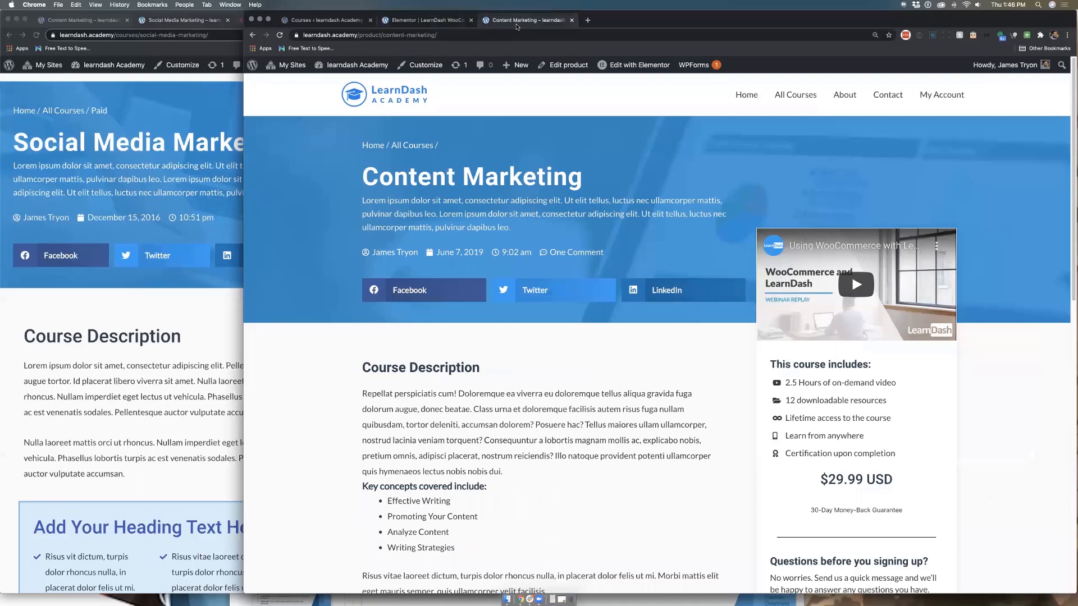
click(284, 36)
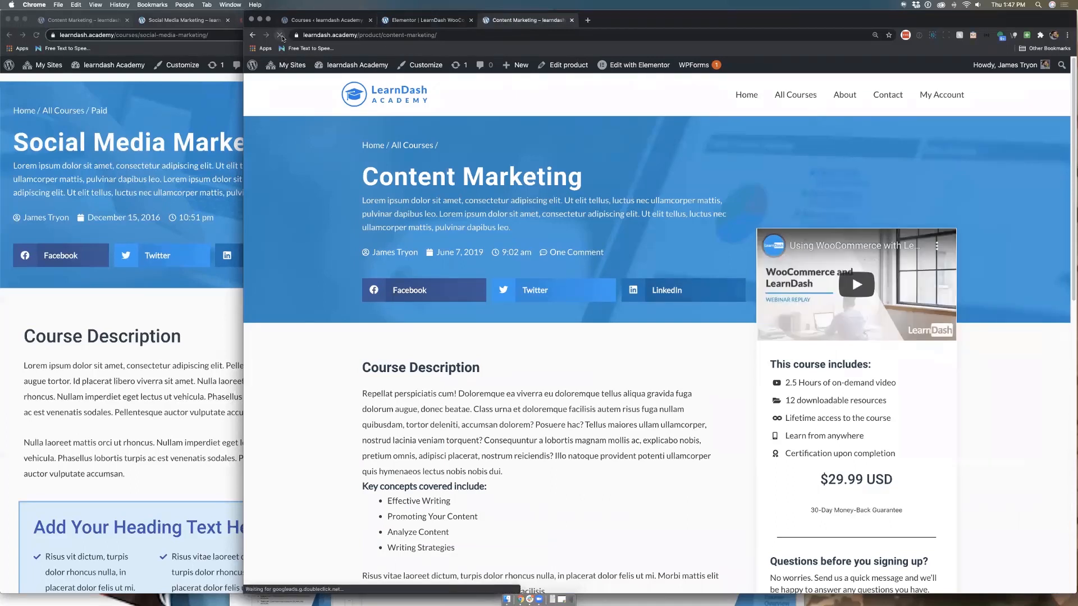
scroll(557, 371, down, 5)
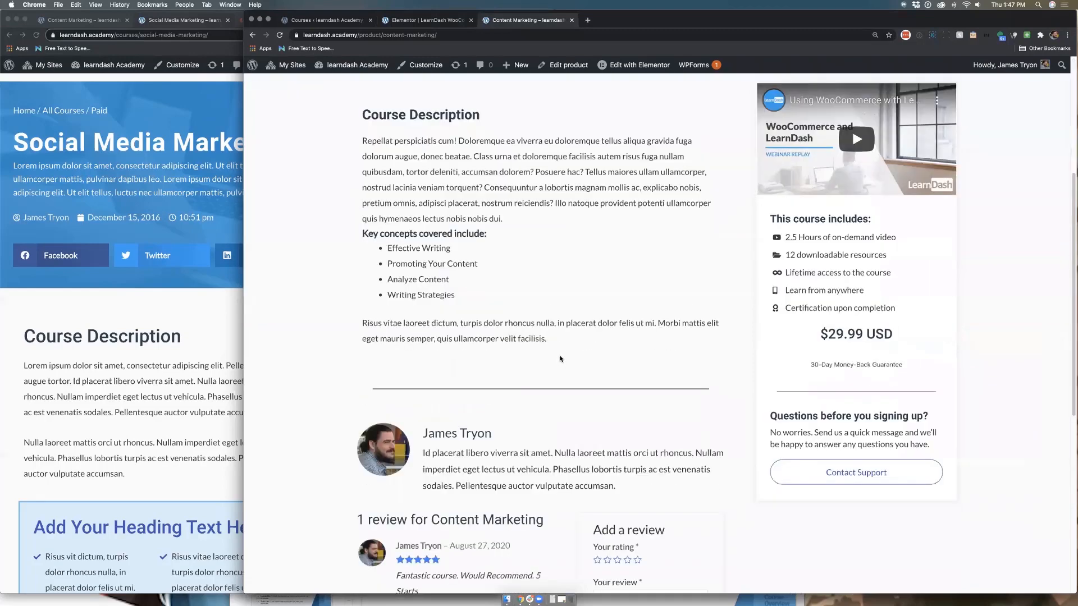
scroll(560, 359, down, 5)
scroll(381, 114, up, 15)
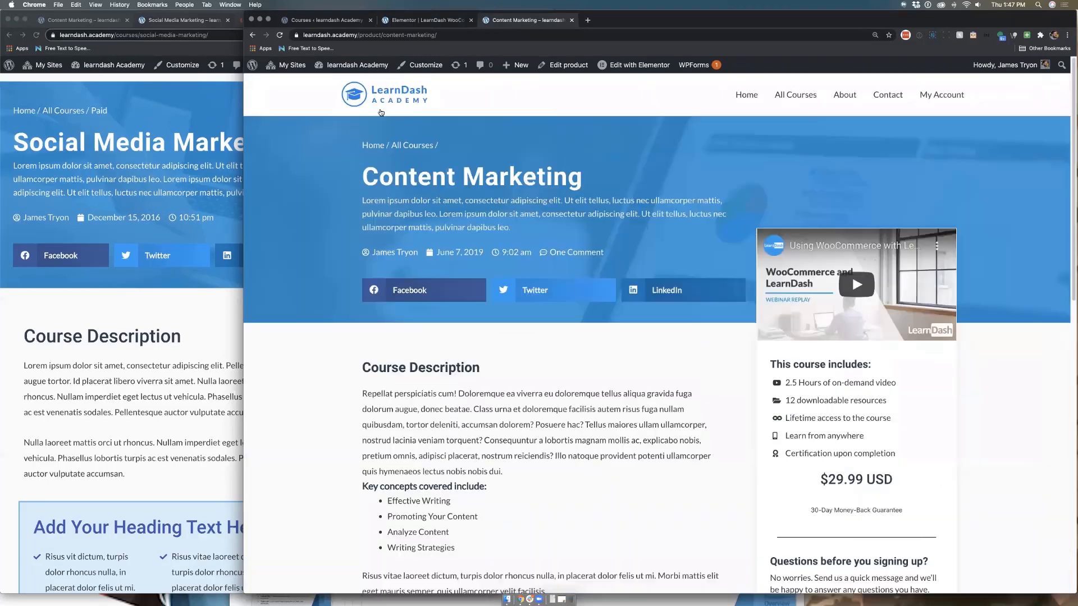
- Return to the Single Product template editor and inspect the style settings of the Post Content widget holding the course description
click(409, 21)
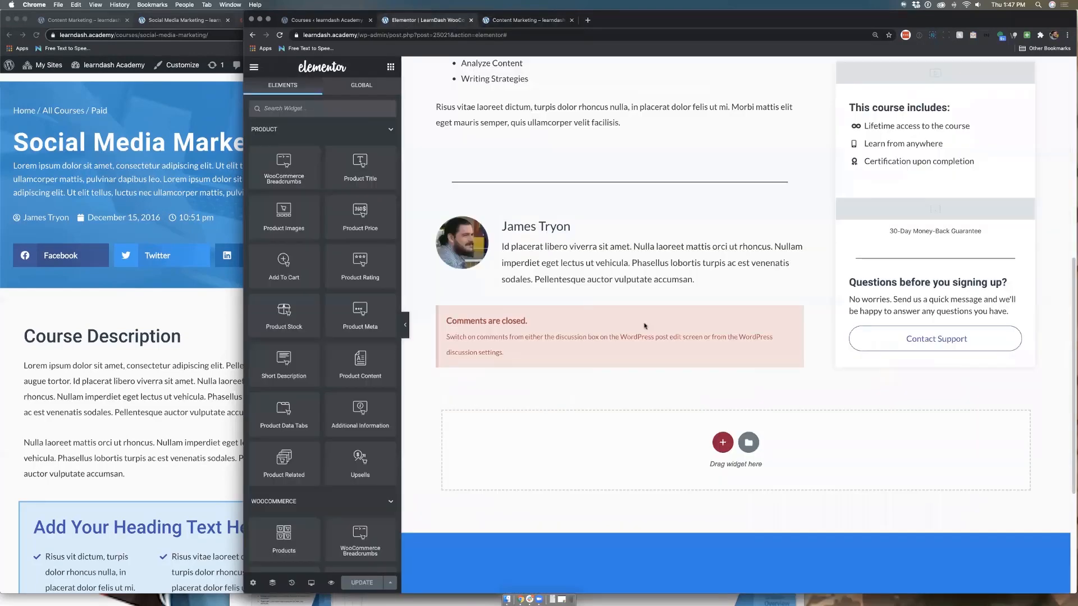
scroll(657, 311, up, 5)
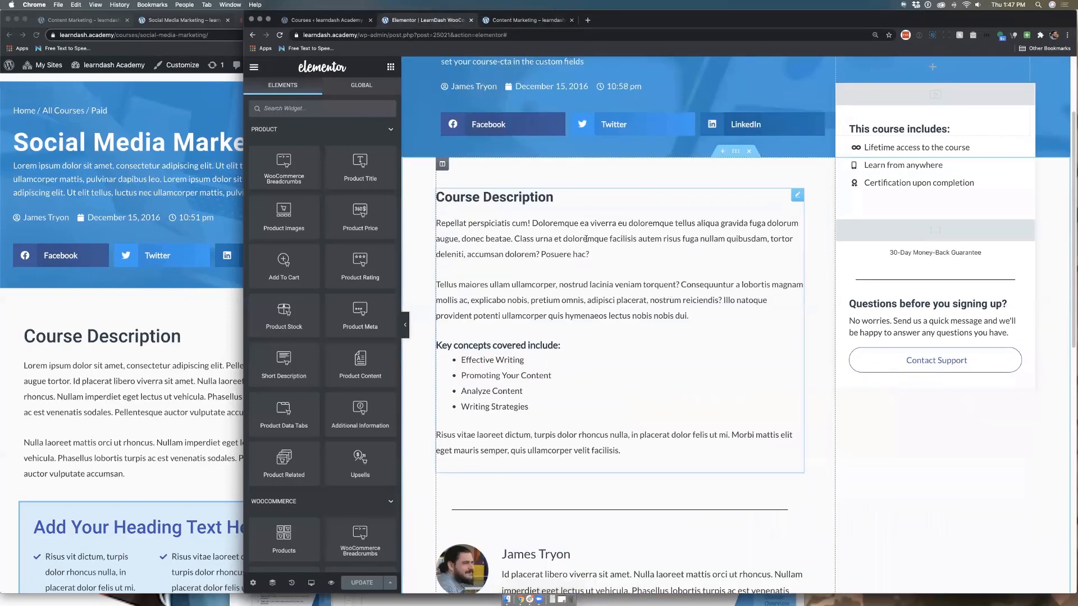
scroll(586, 239, up, 2)
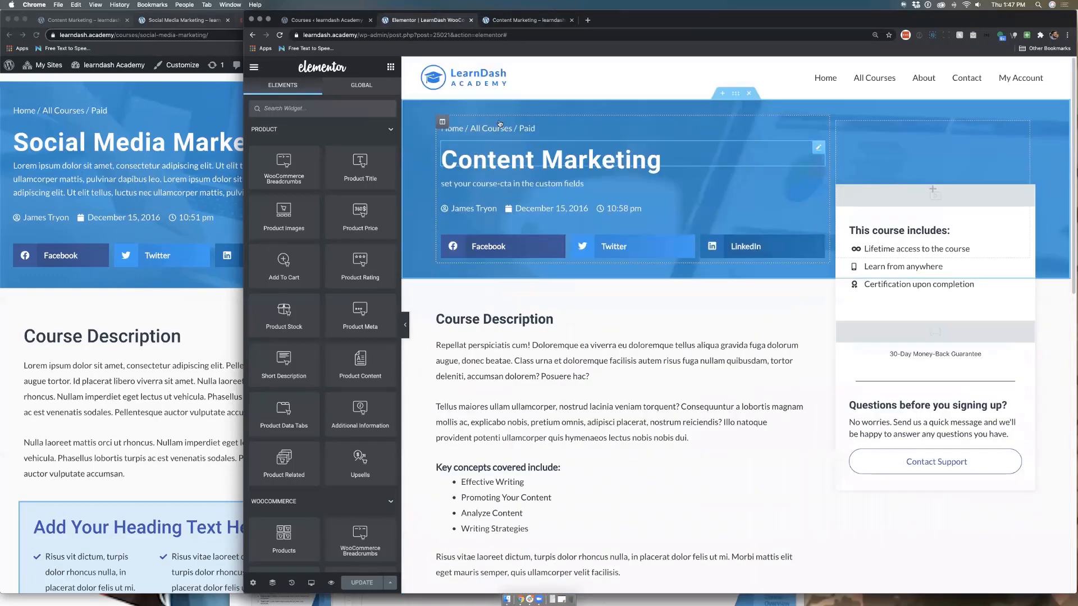
click(575, 370)
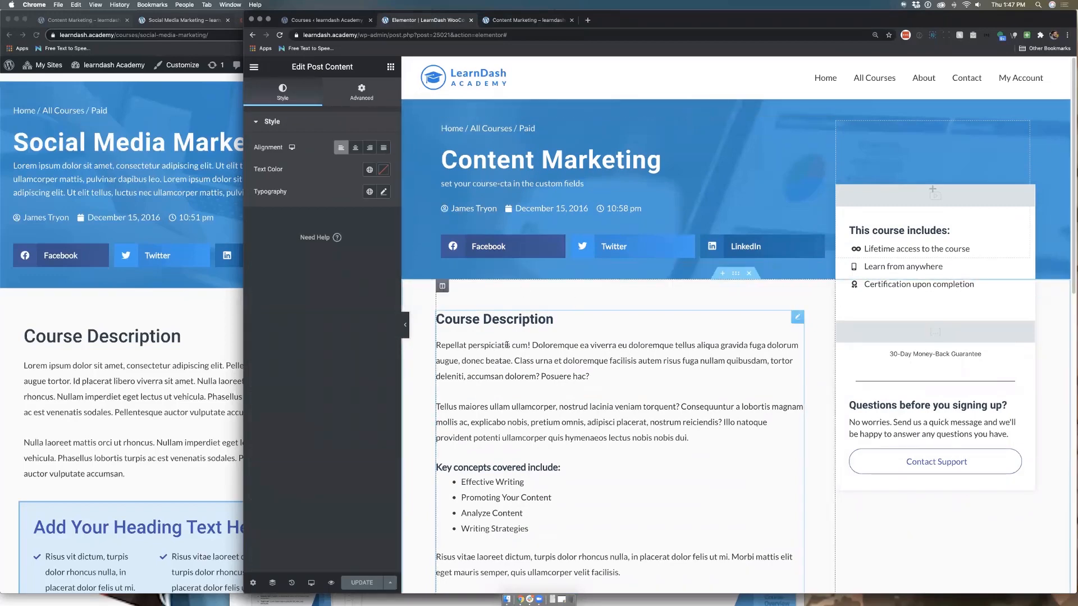
scroll(561, 293, down, 8)
scroll(547, 293, up, 2)
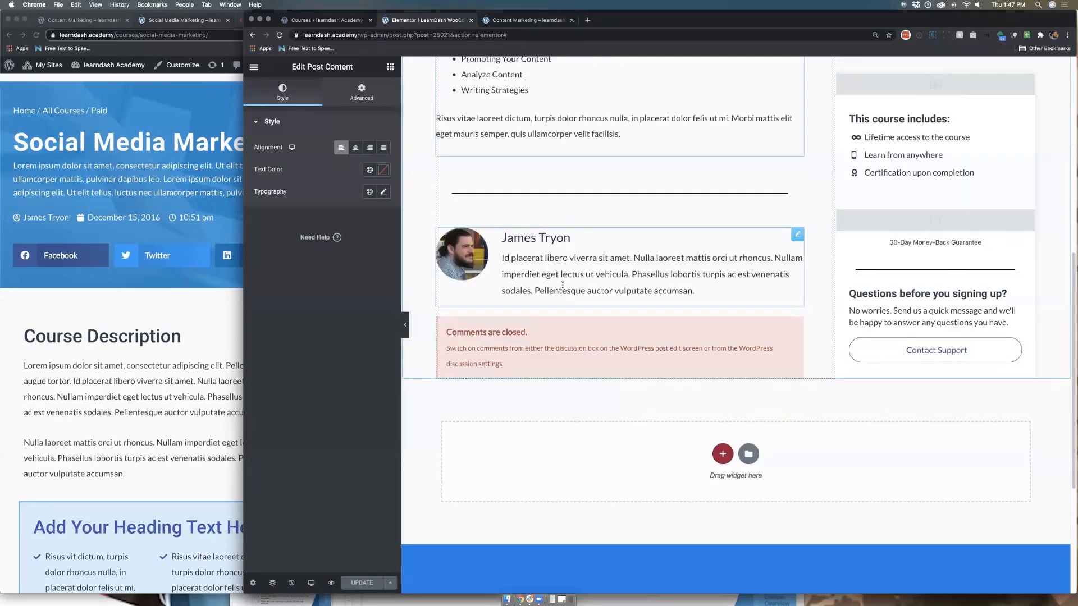
- Inspect the content settings of the Author Box widget below the course description
click(553, 243)
scroll(553, 243, up, 3)
click(546, 251)
scroll(533, 241, up, 3)
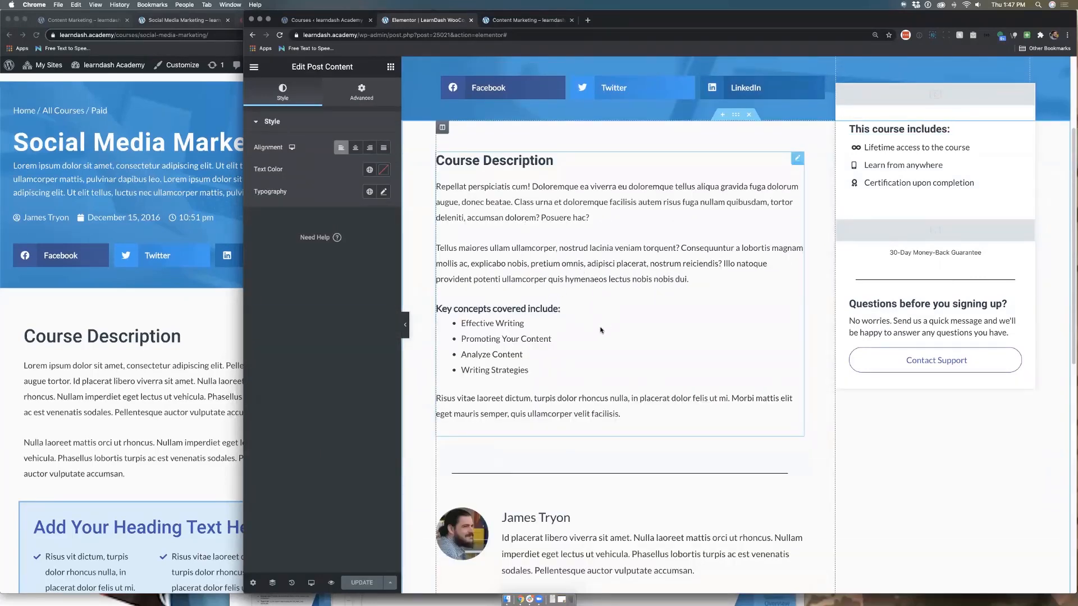
scroll(600, 331, down, 2)
click(572, 403)
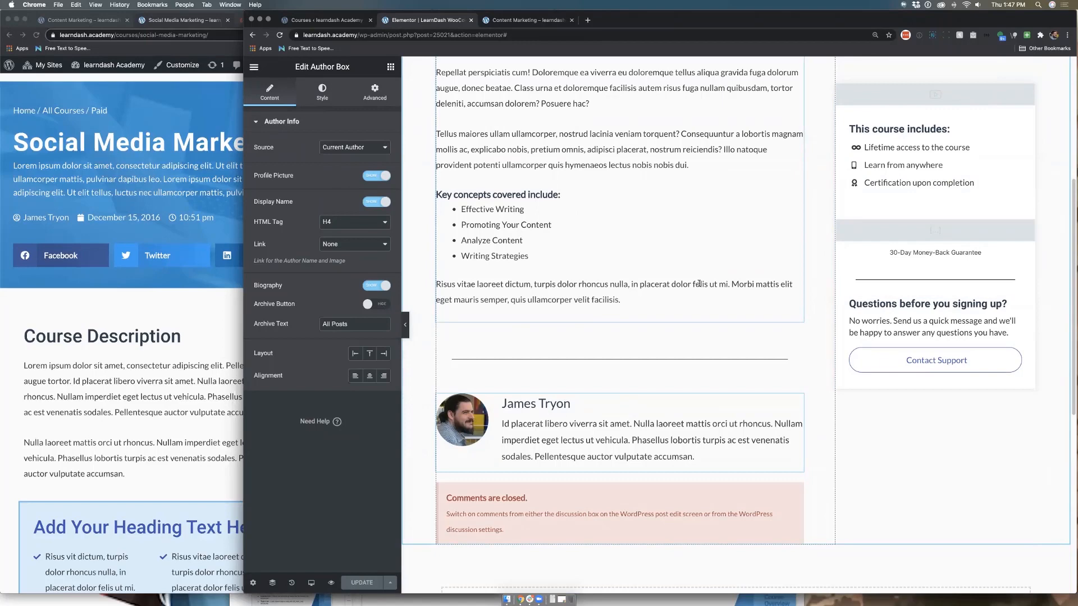
scroll(698, 282, up, 3)
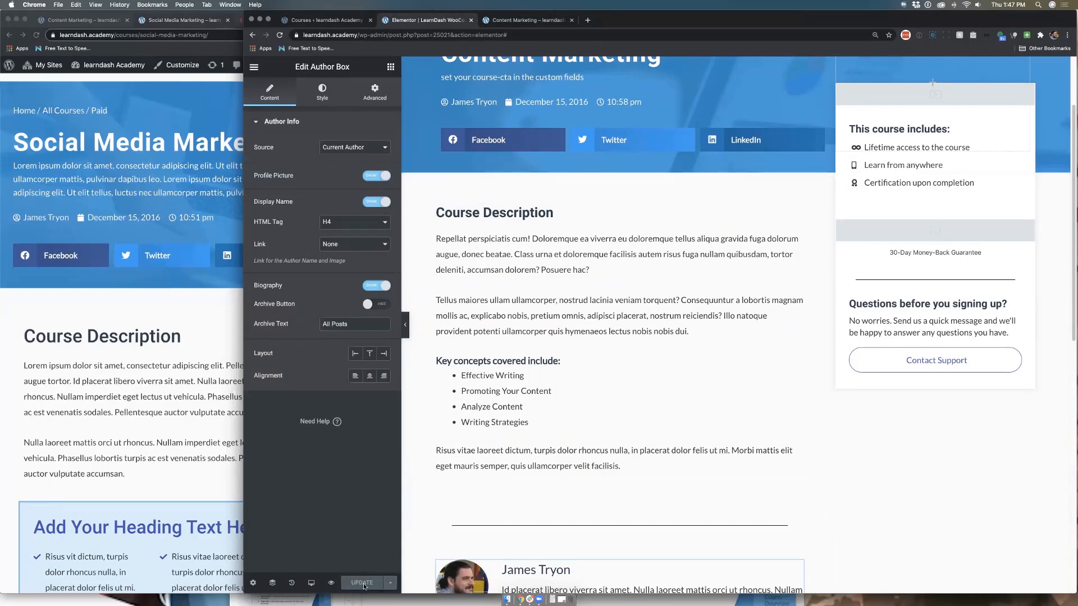
- Close the Single Product template editor and open the Content Marketing product itself for editing in Elementor
click(471, 19)
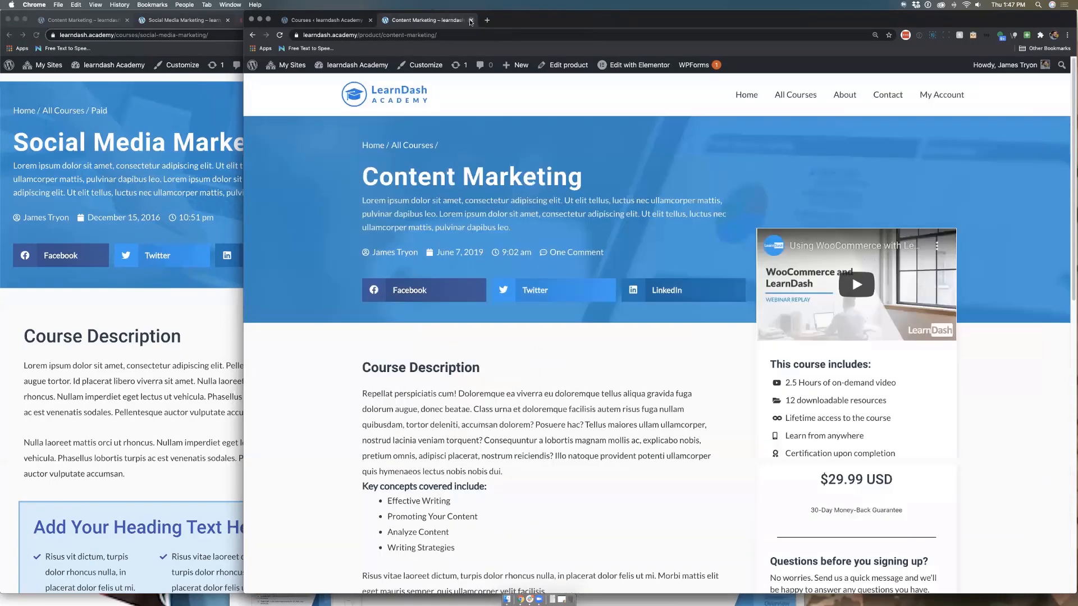
click(566, 66)
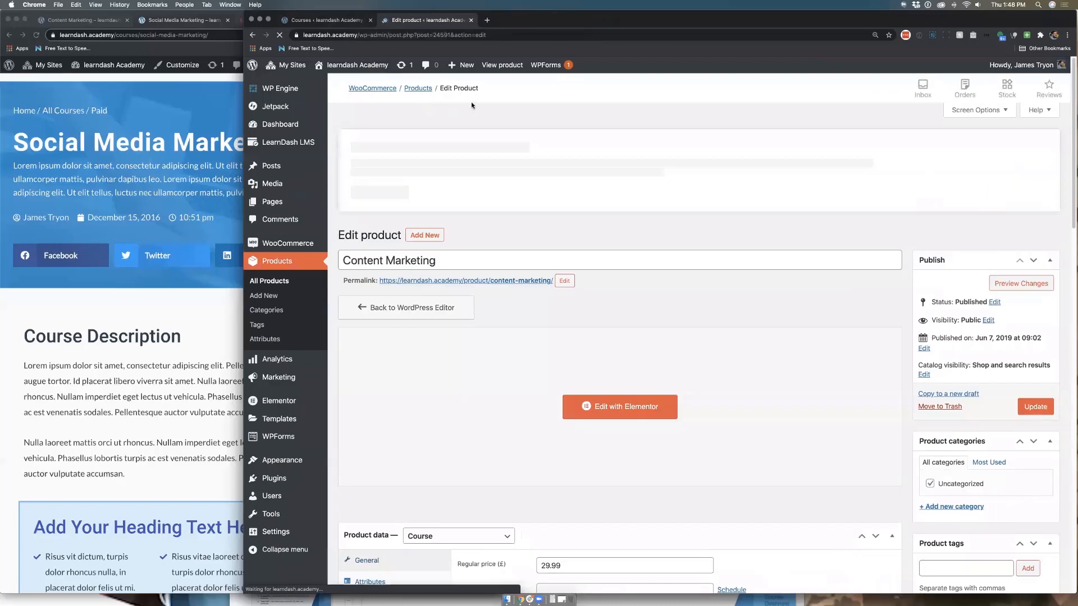
scroll(699, 215, down, 5)
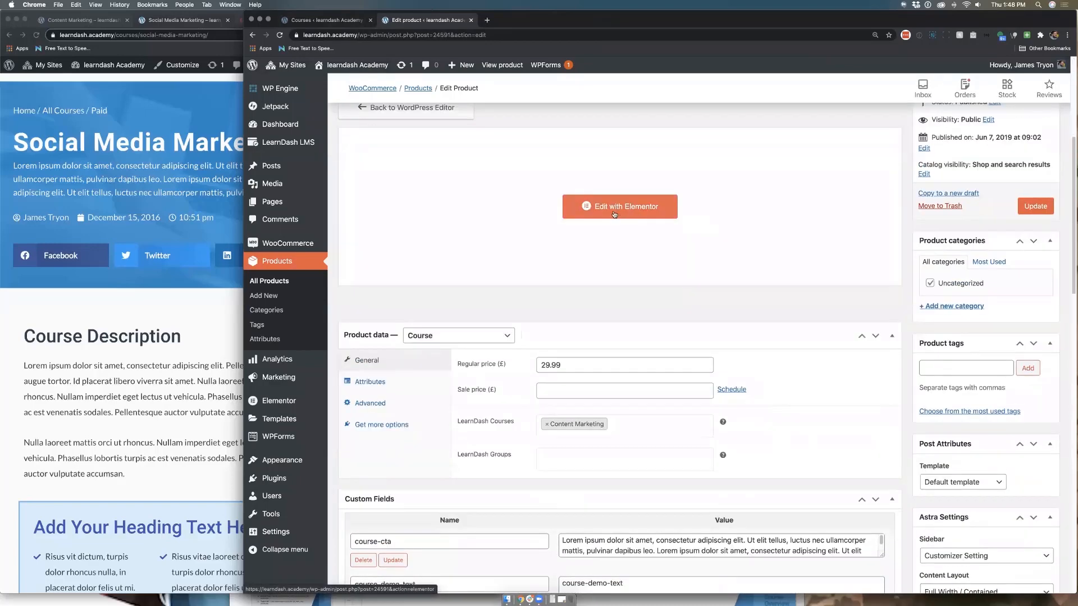
click(614, 214)
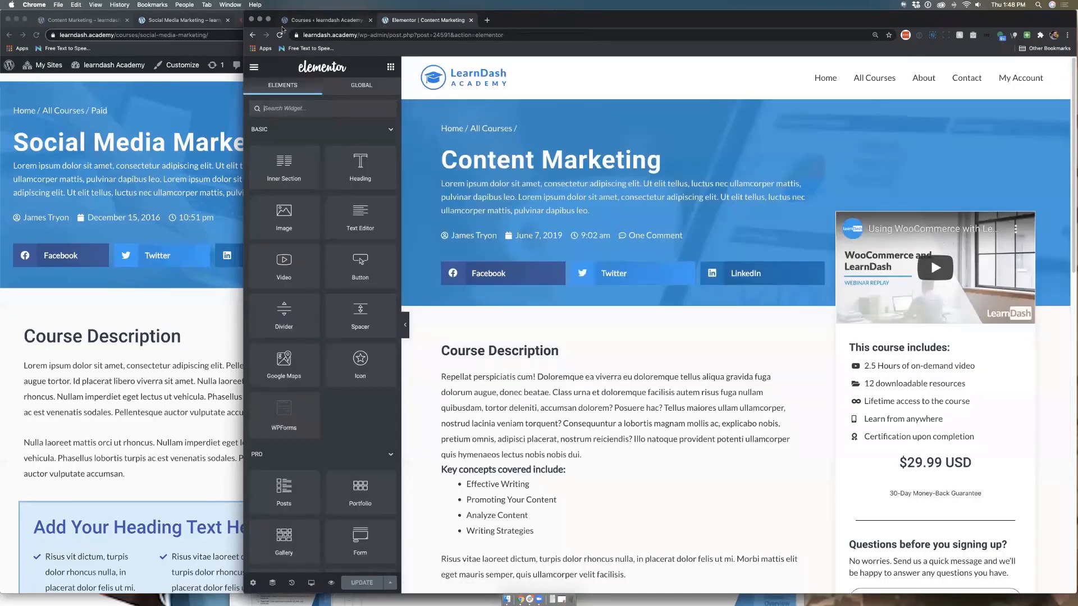
- Bring up the live Content Marketing product page in a separate tab and return to the product's Elementor editor
click(254, 35)
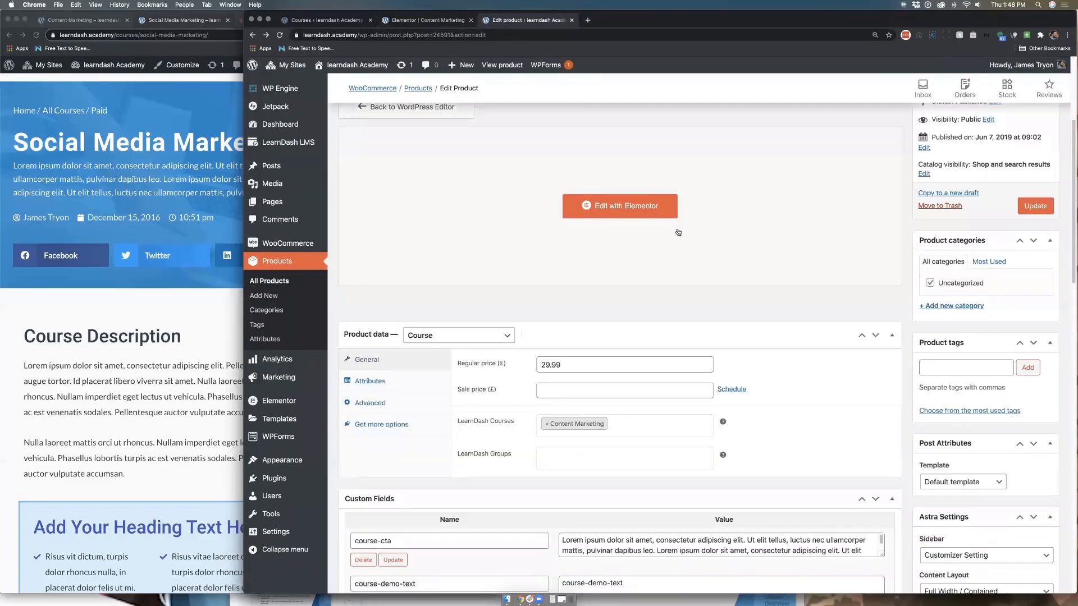
click(254, 35)
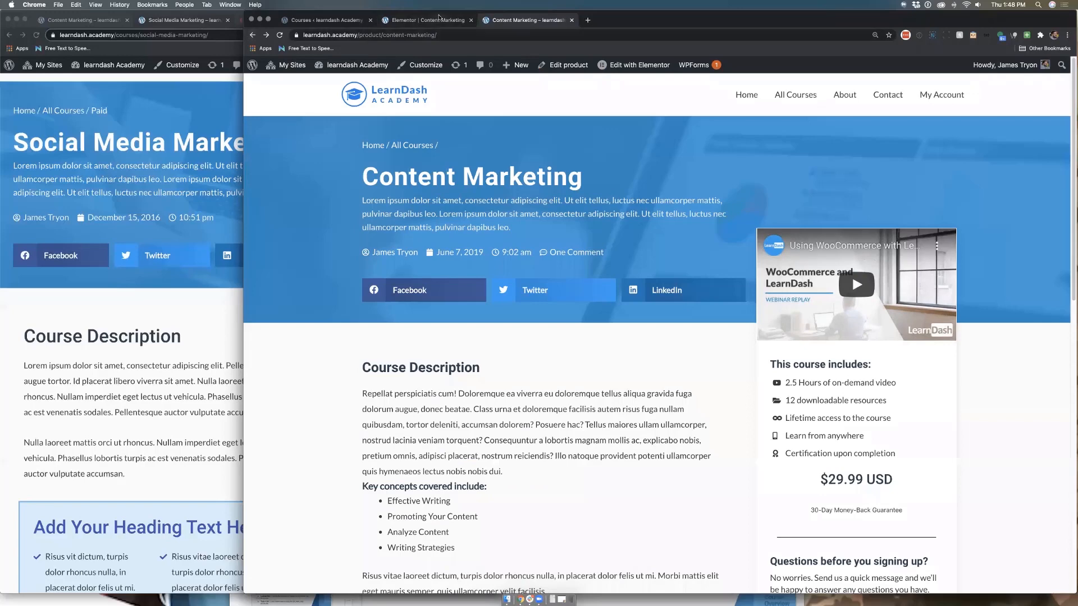
click(440, 20)
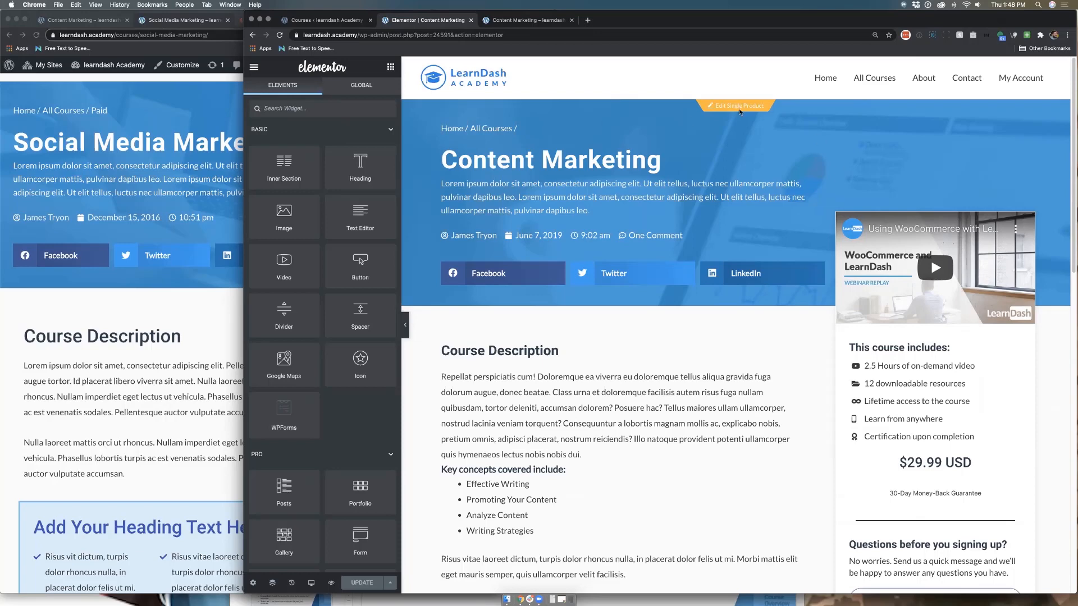
scroll(729, 168, down, 1)
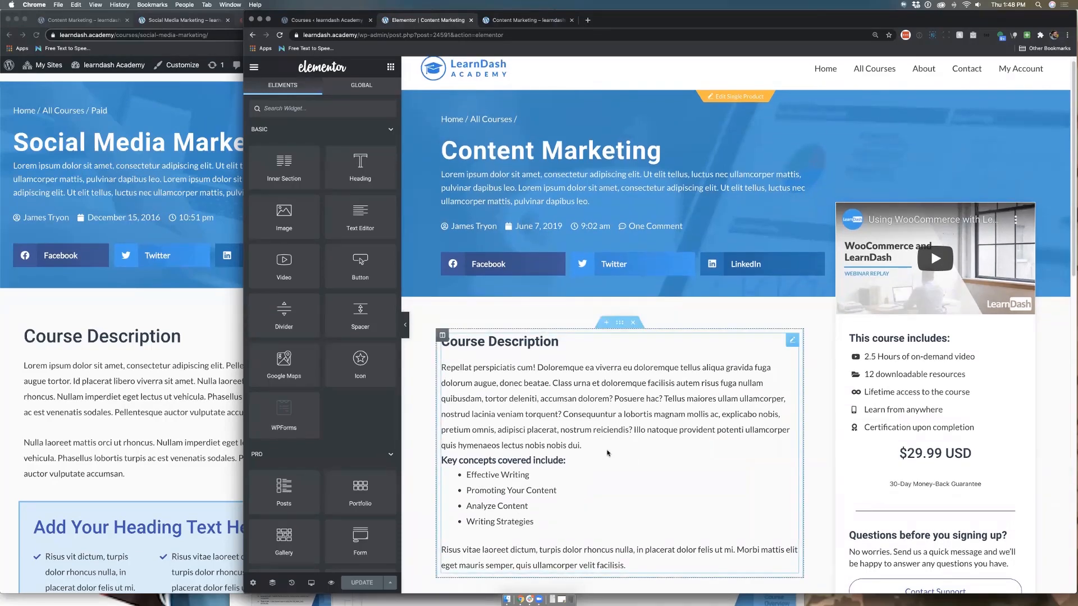
- Examine the key concepts, author box and course content list on the live Social Media Marketing course page, and return to the product's Elementor editor
scroll(633, 453, down, 5)
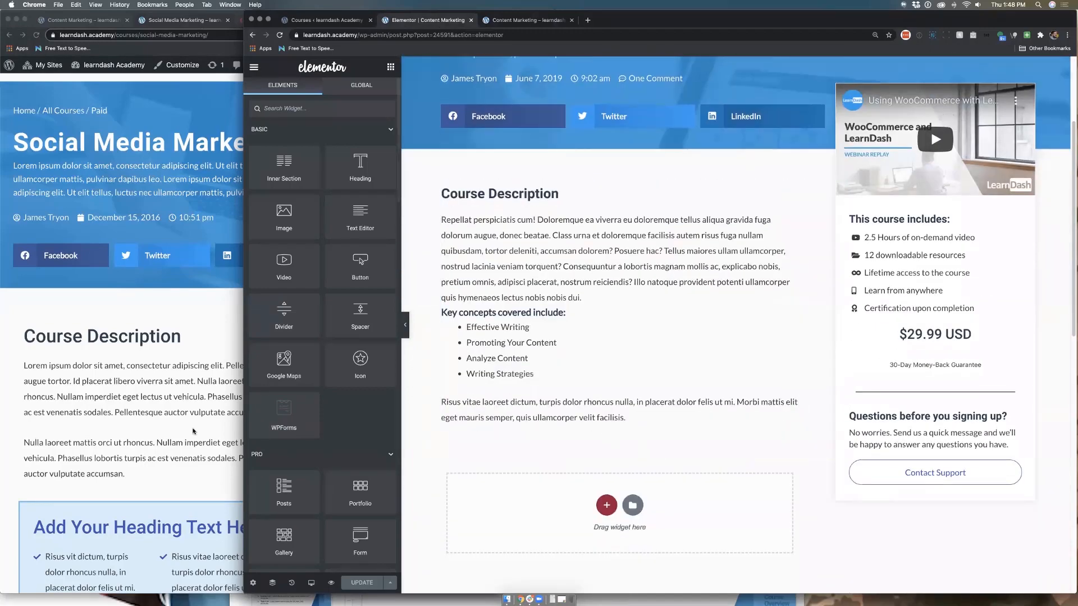
click(199, 433)
scroll(199, 433, down, 20)
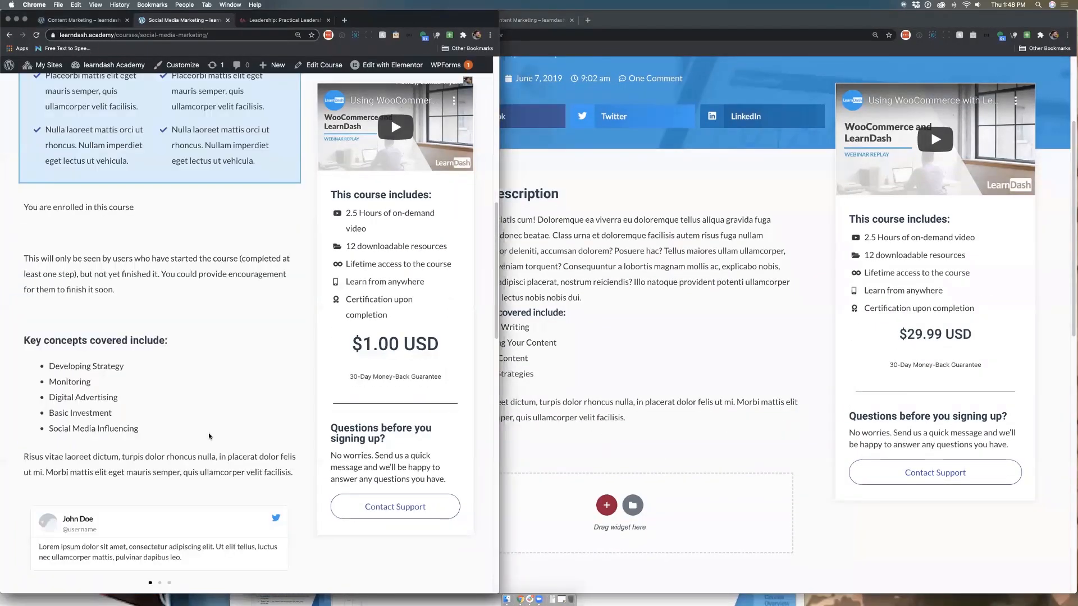
scroll(211, 434, down, 6)
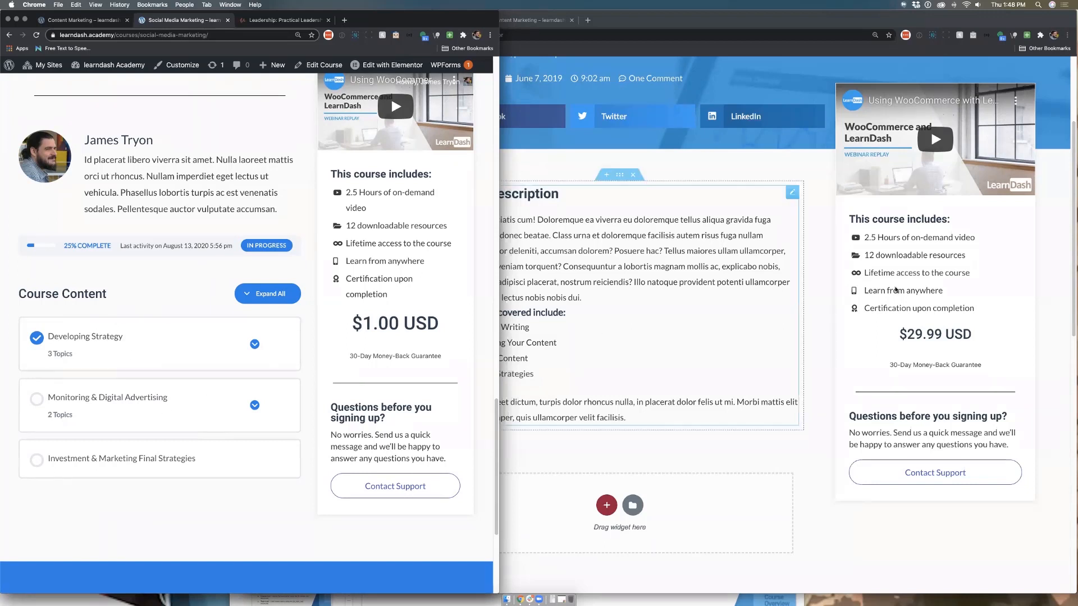
click(619, 351)
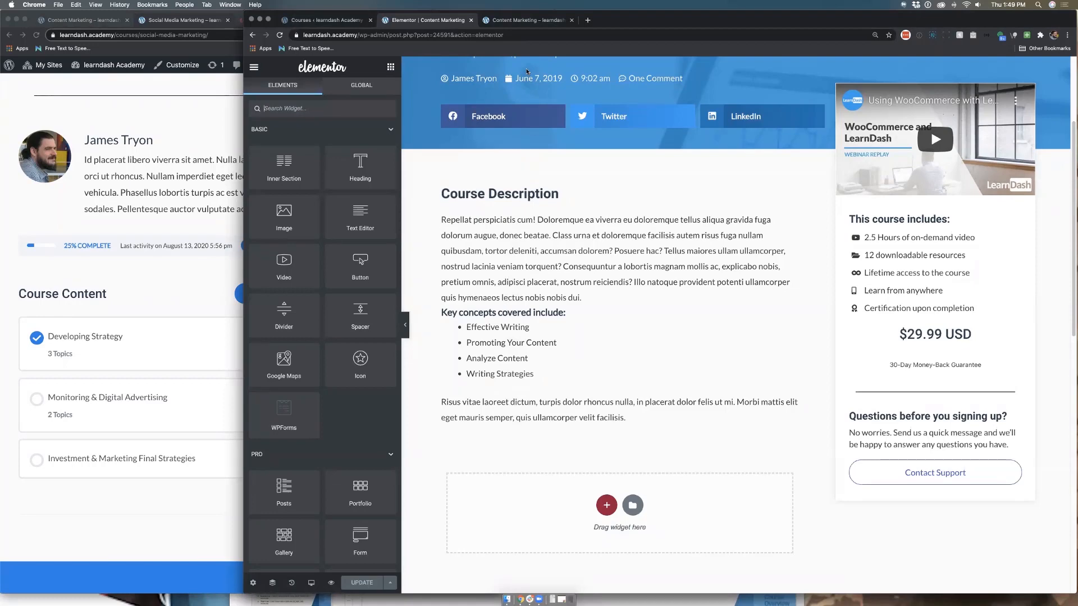
- Review the live Content Marketing product page down to its author box and reviews, and return to the Elementor editor
click(528, 20)
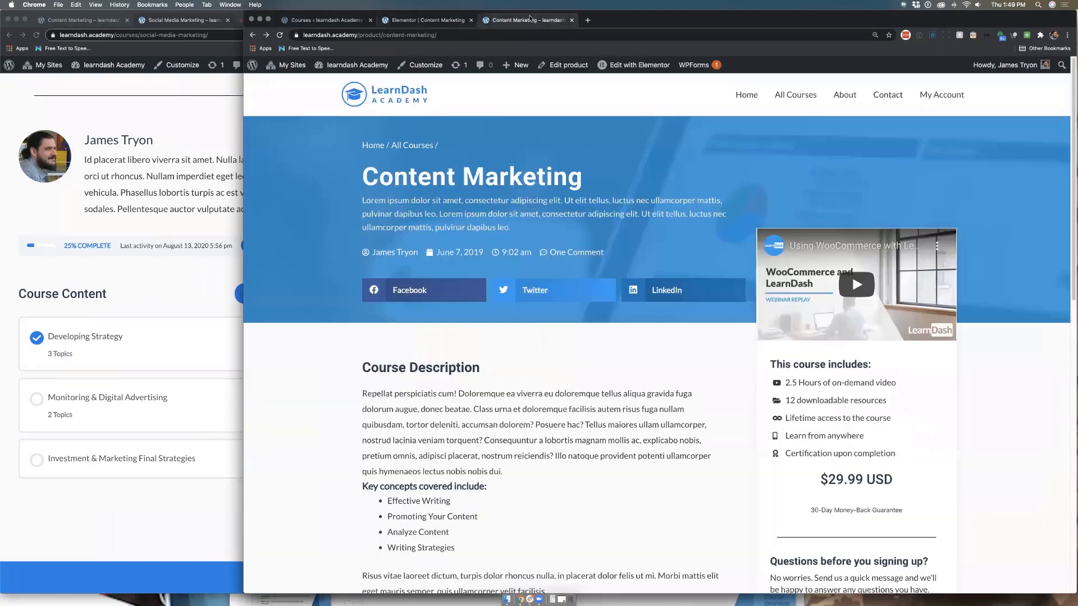
scroll(605, 331, down, 7)
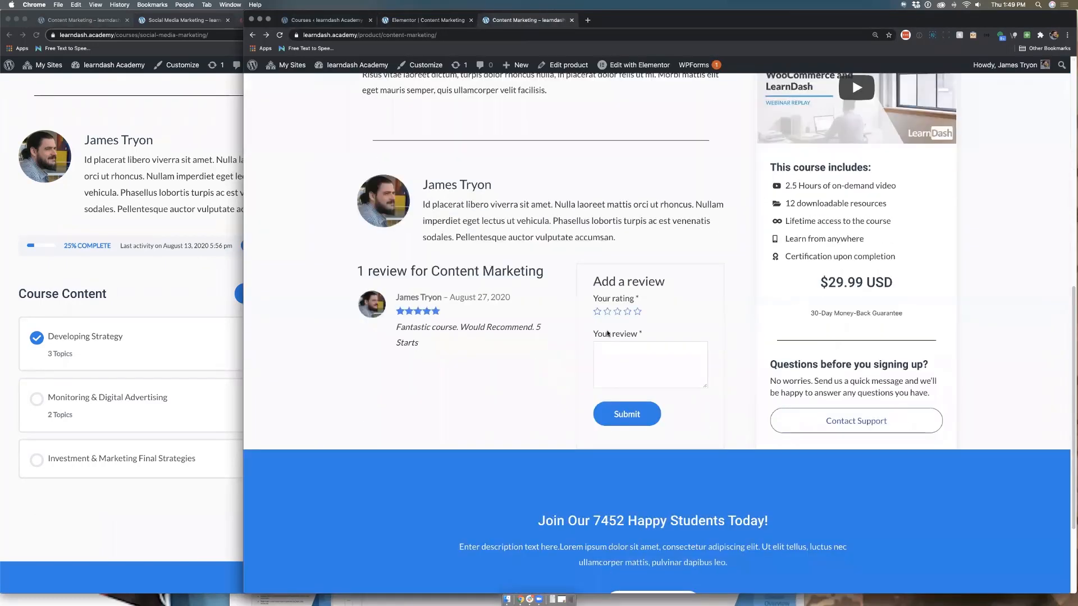
scroll(607, 331, up, 7)
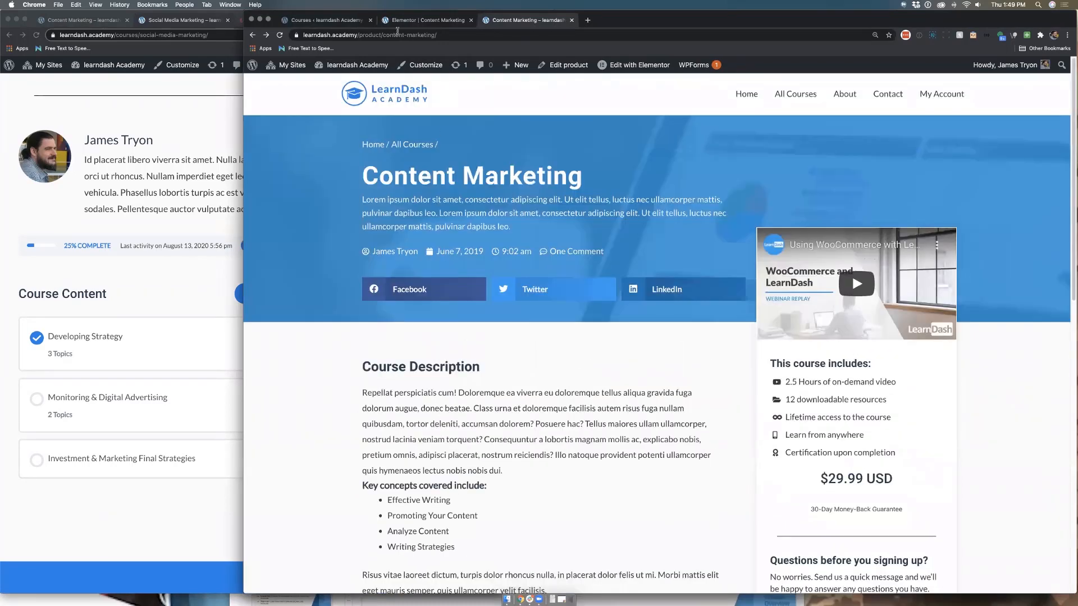
click(414, 20)
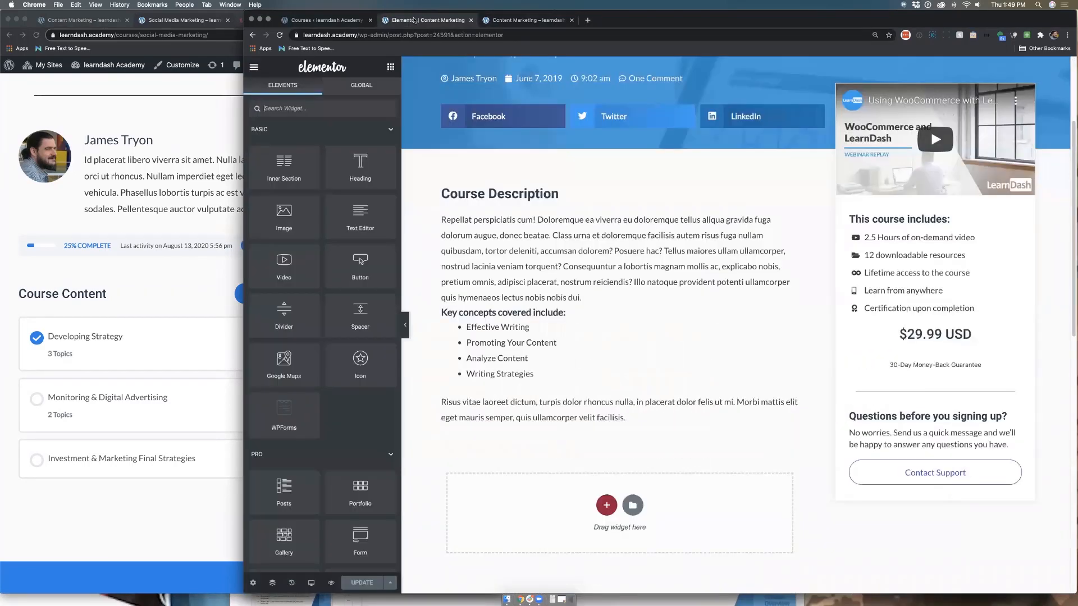
- Collapse the Basic, Pro and General widget categories and expand LearnDash Elements to examine the available course widgets
click(389, 130)
click(389, 156)
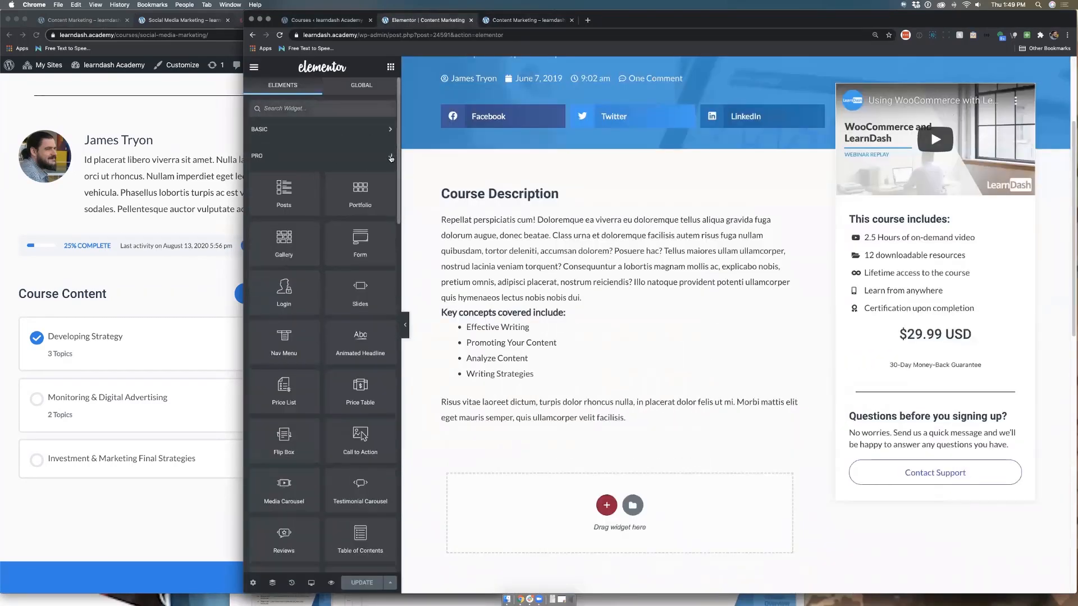
click(390, 181)
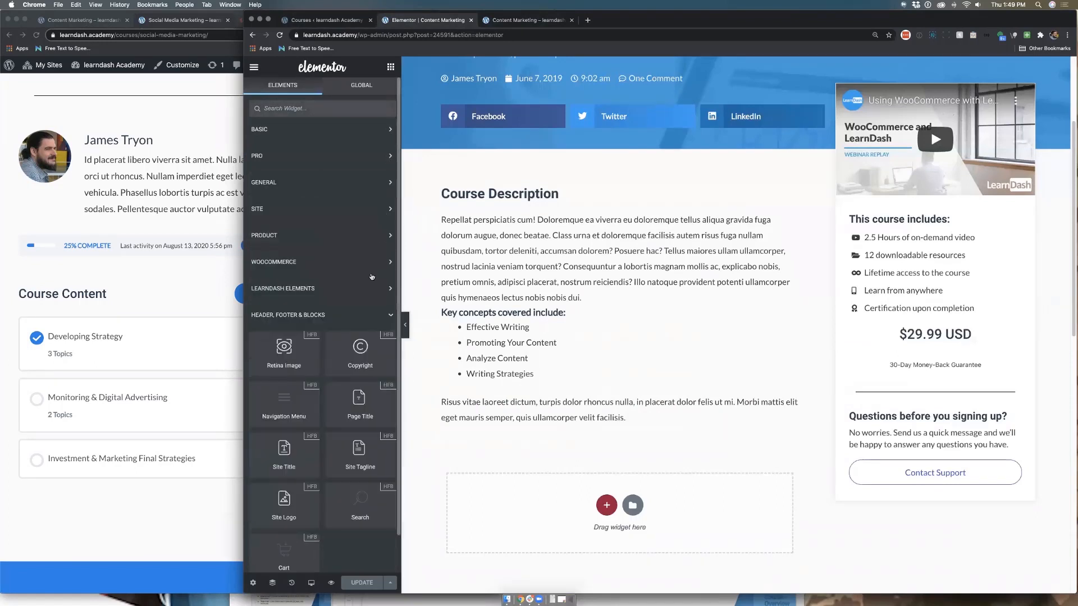
click(383, 289)
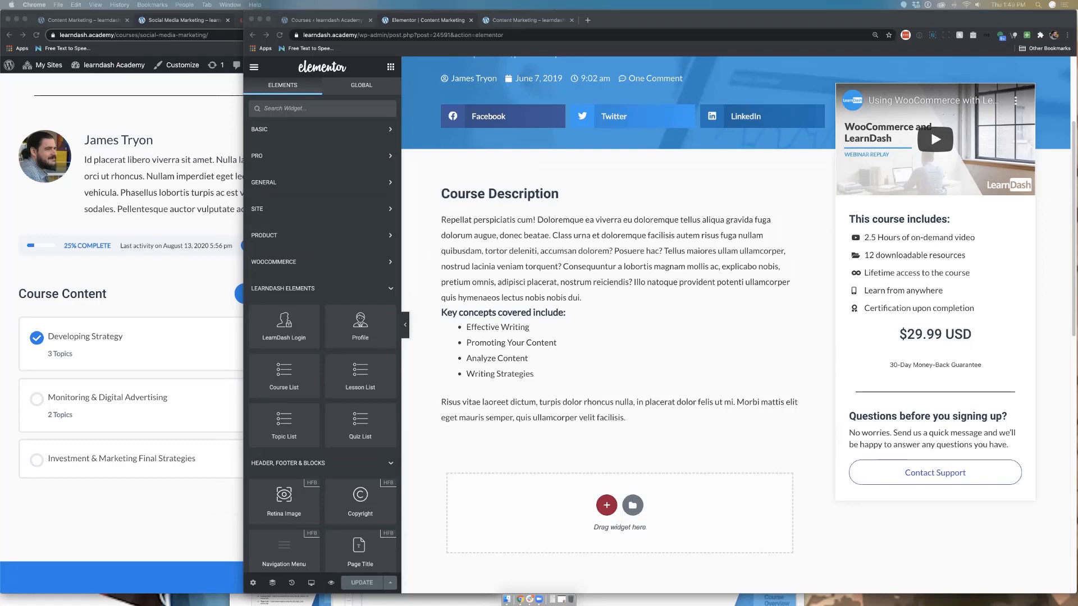
click(589, 354)
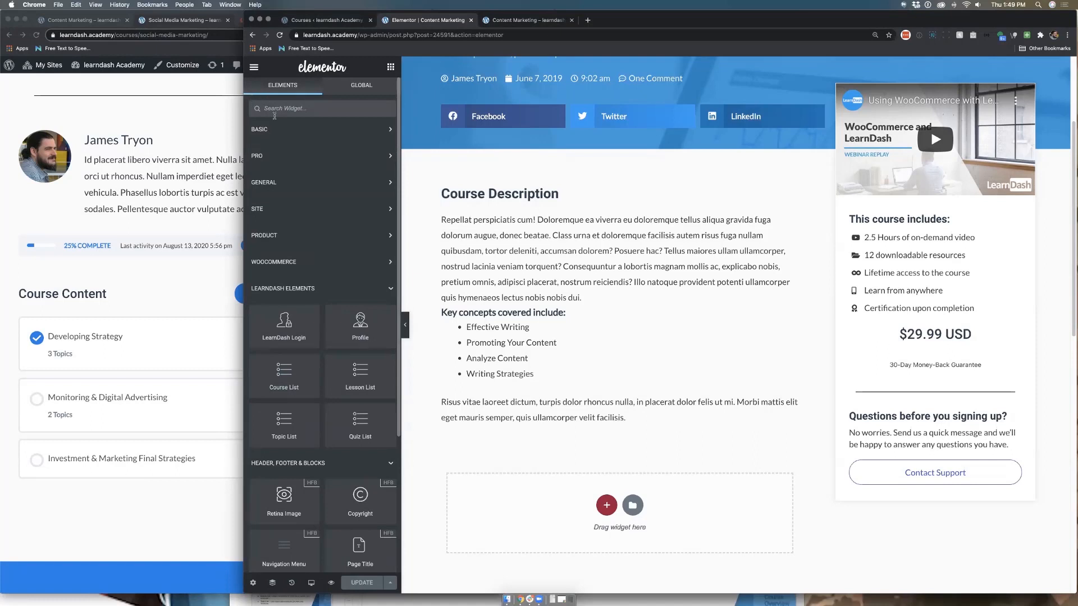
- Add a Shortcode widget below the course description with [course_content course_id="24042"] and apply it to the page
text(sho)
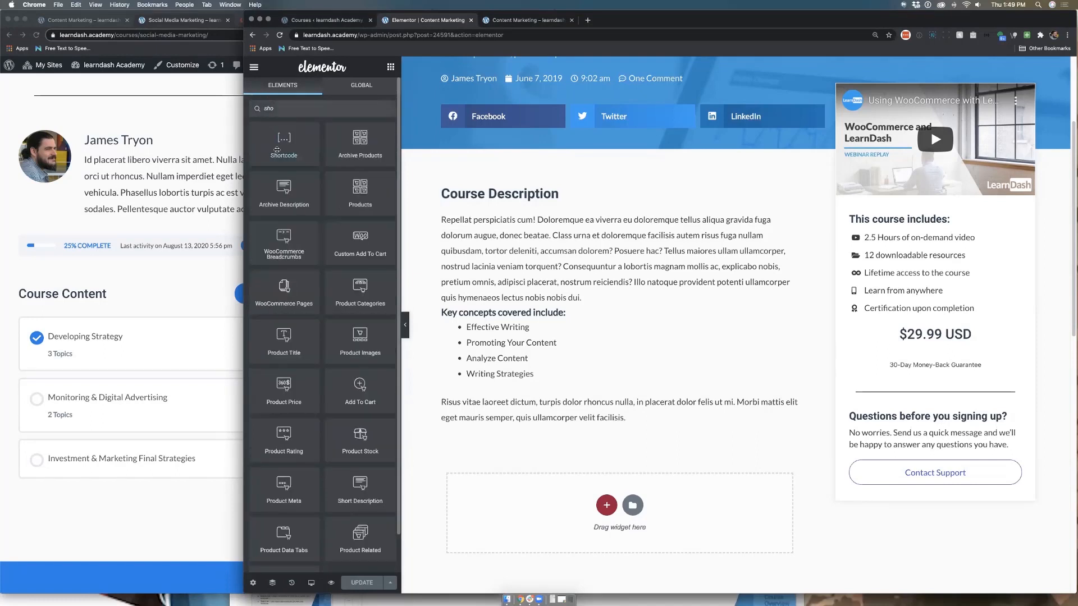
drag(276, 148, 556, 434)
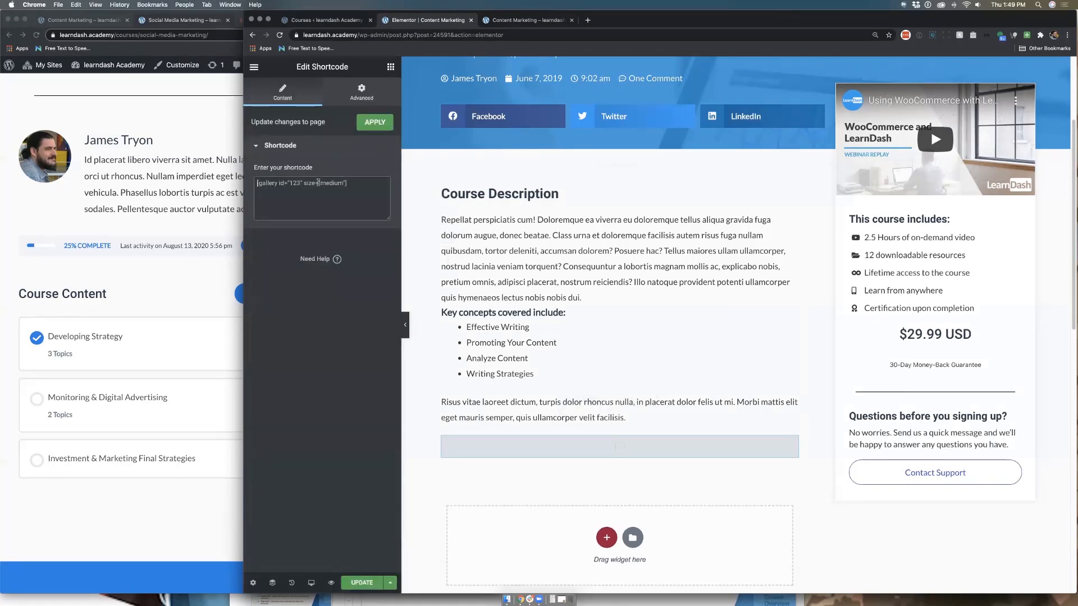
click(318, 183)
text([course_content course_id="24042"])
click(375, 122)
- Look at the live product page and the Content Marketing course page in the other browser window, and return to the Elementor editor
click(522, 21)
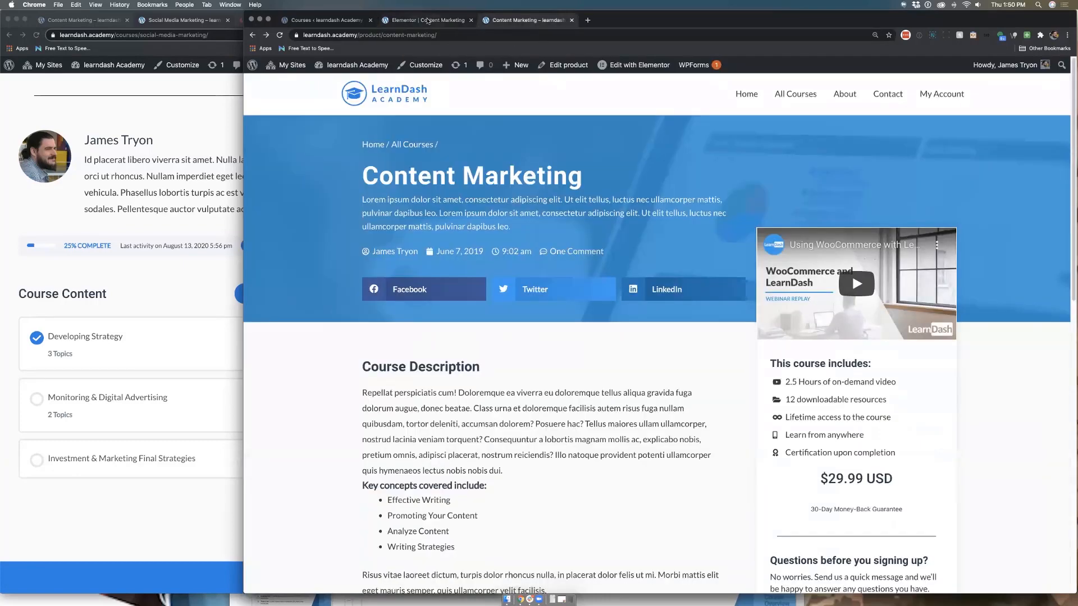
click(166, 157)
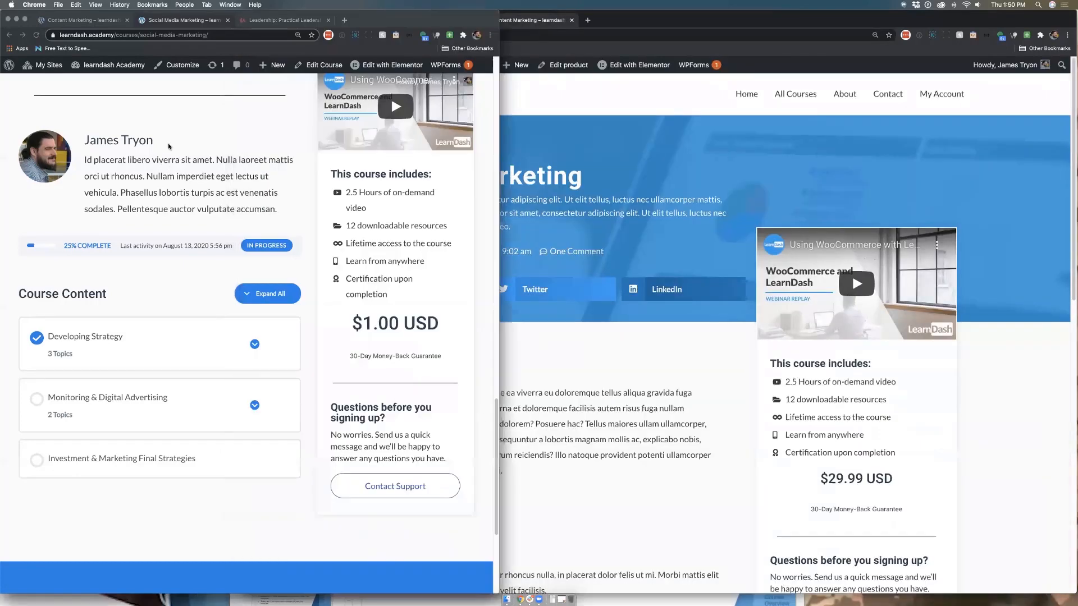
click(77, 22)
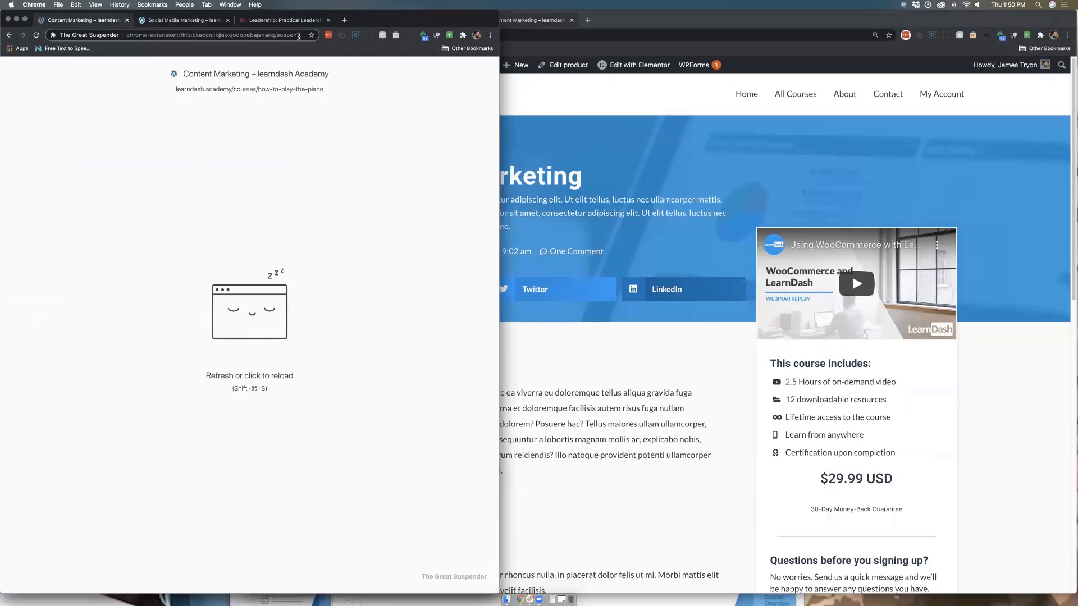
click(617, 153)
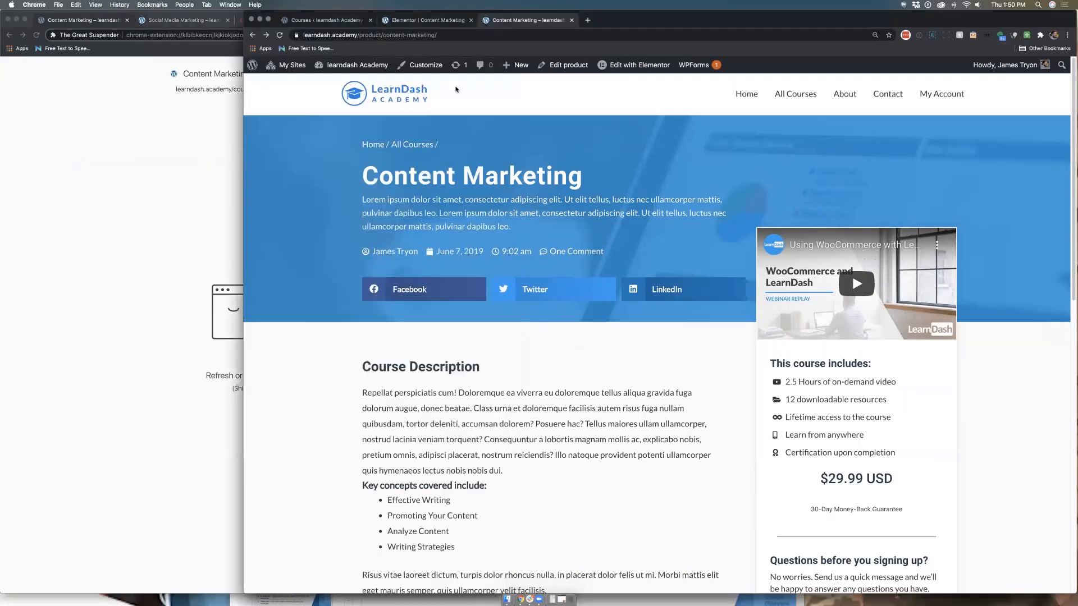
click(407, 22)
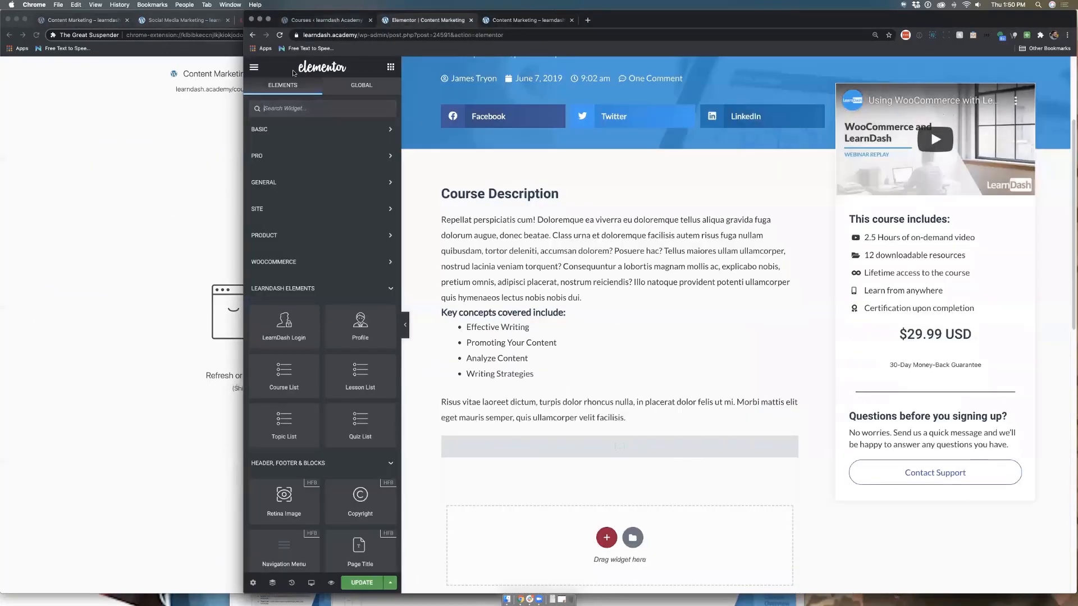
- Recheck the content of the Shortcode widget below the course description and save the product's changes
click(527, 453)
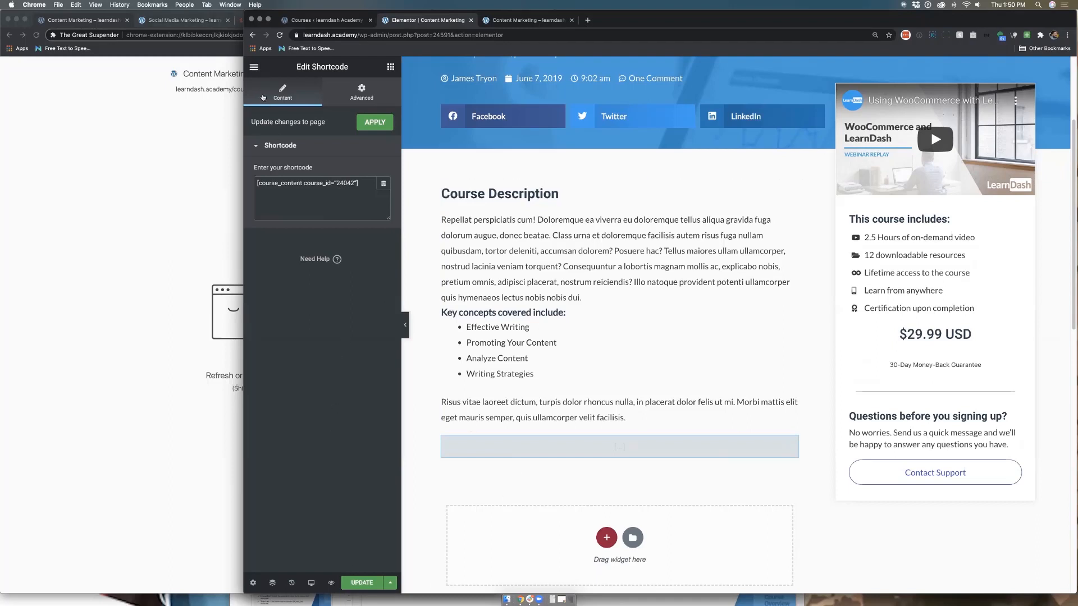
click(254, 67)
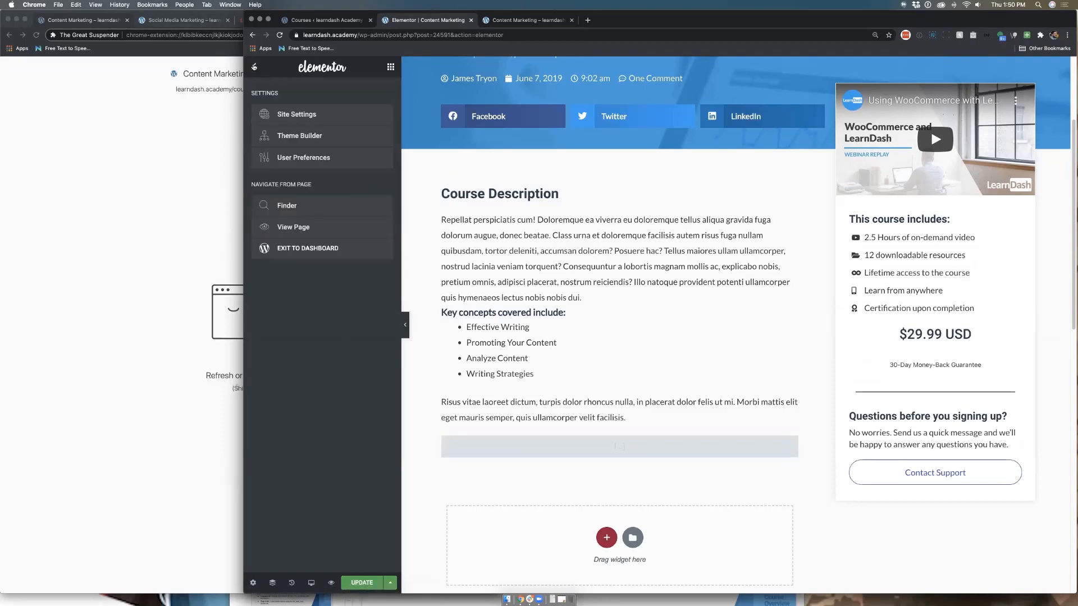
click(255, 67)
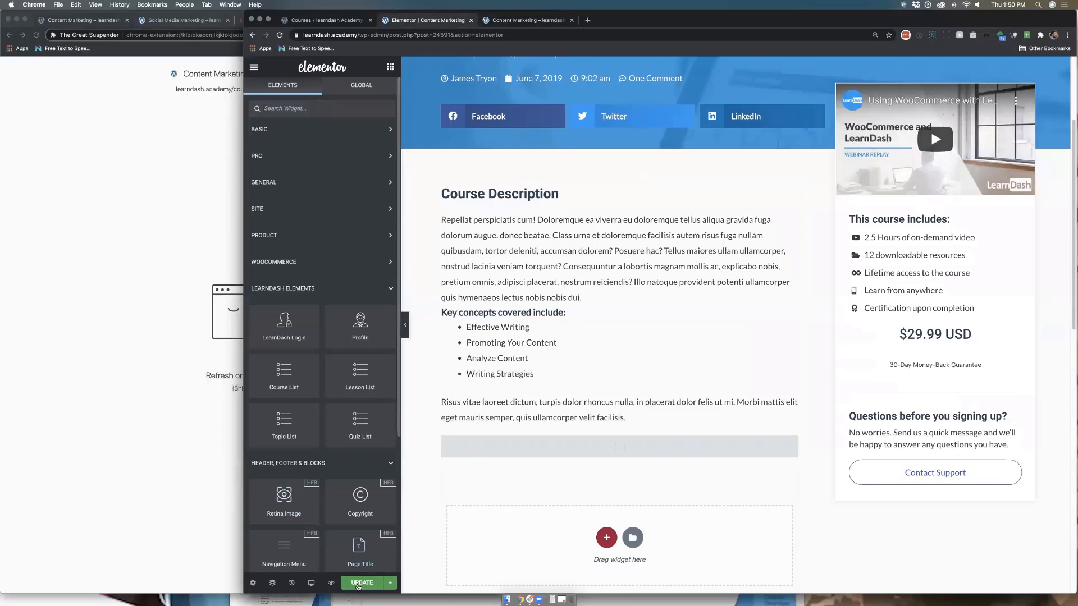
click(360, 584)
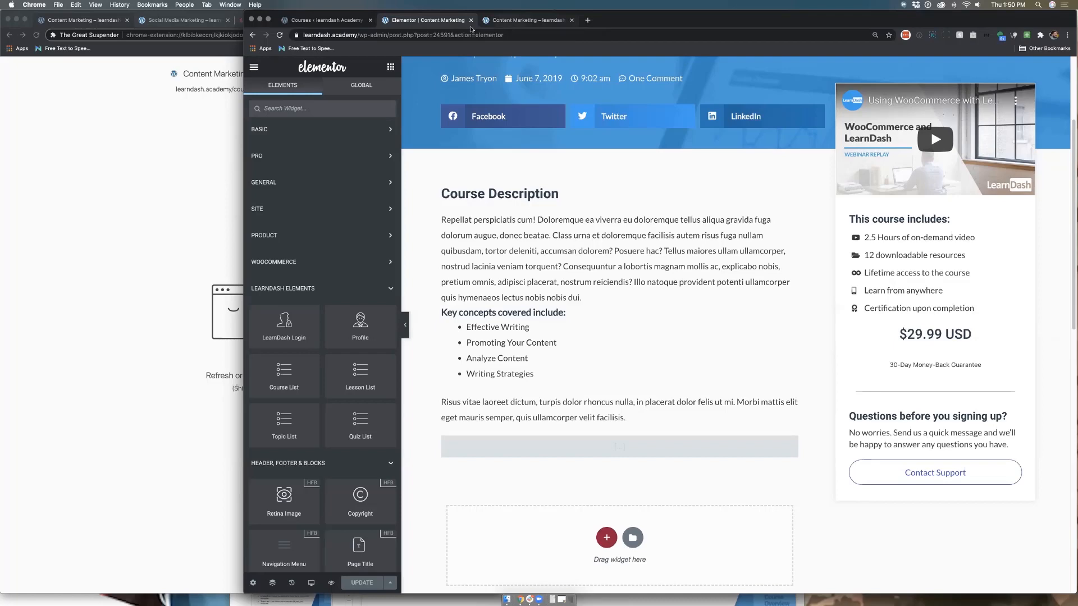
- Reload the live Content Marketing product page and check the area below the course description for the course content list
click(509, 21)
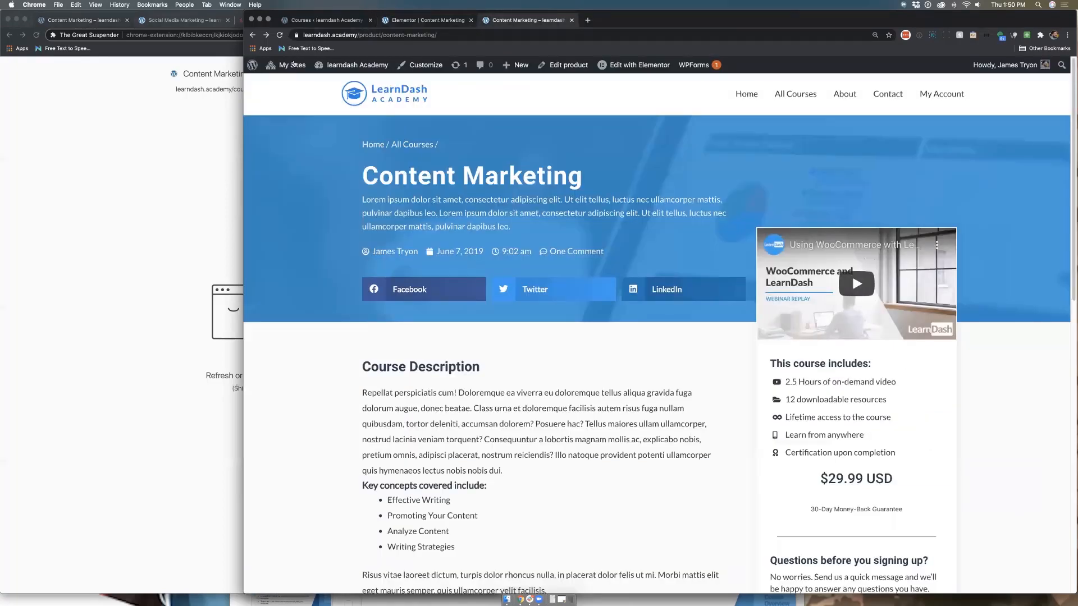
click(280, 36)
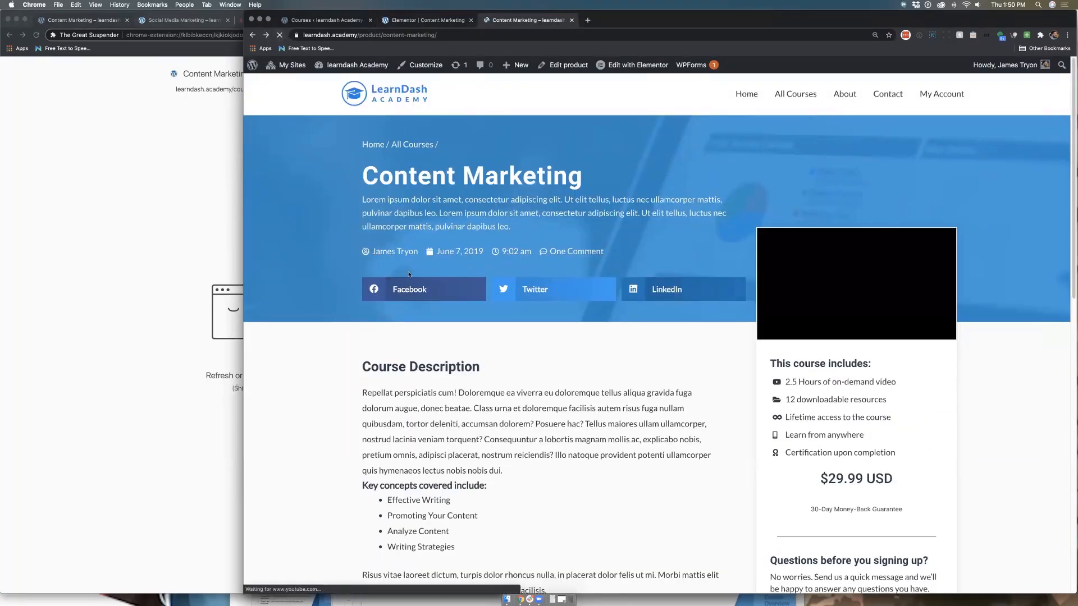
scroll(411, 274, down, 7)
scroll(411, 274, down, 2)
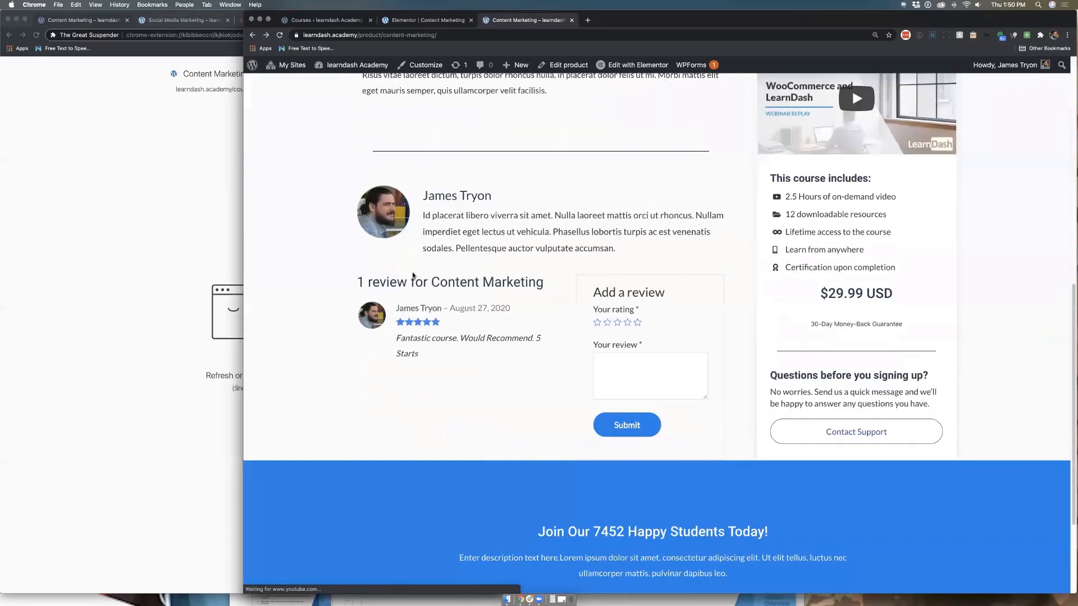
click(280, 35)
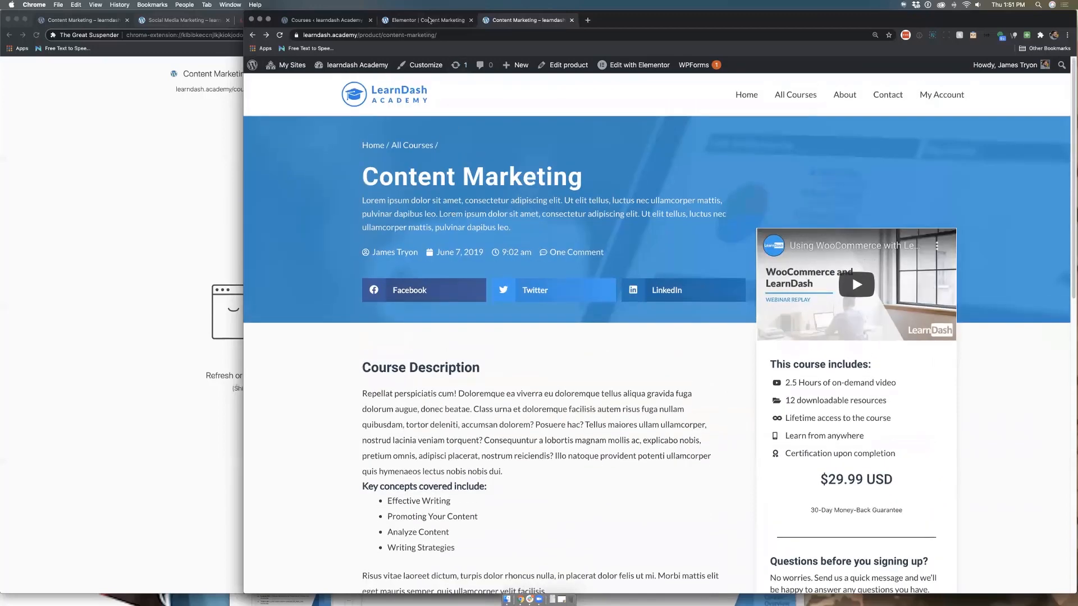
- Check the Shortcode widget's course ID against the Content Marketing entry in the LearnDash courses list, and reapply the shortcode in Elementor
click(427, 23)
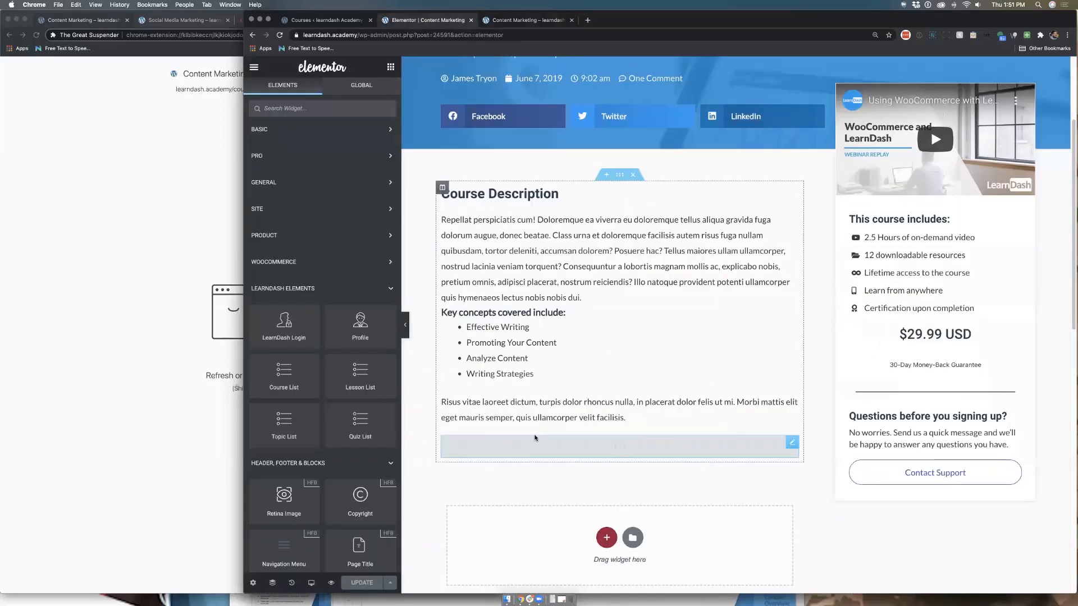
click(534, 440)
click(384, 180)
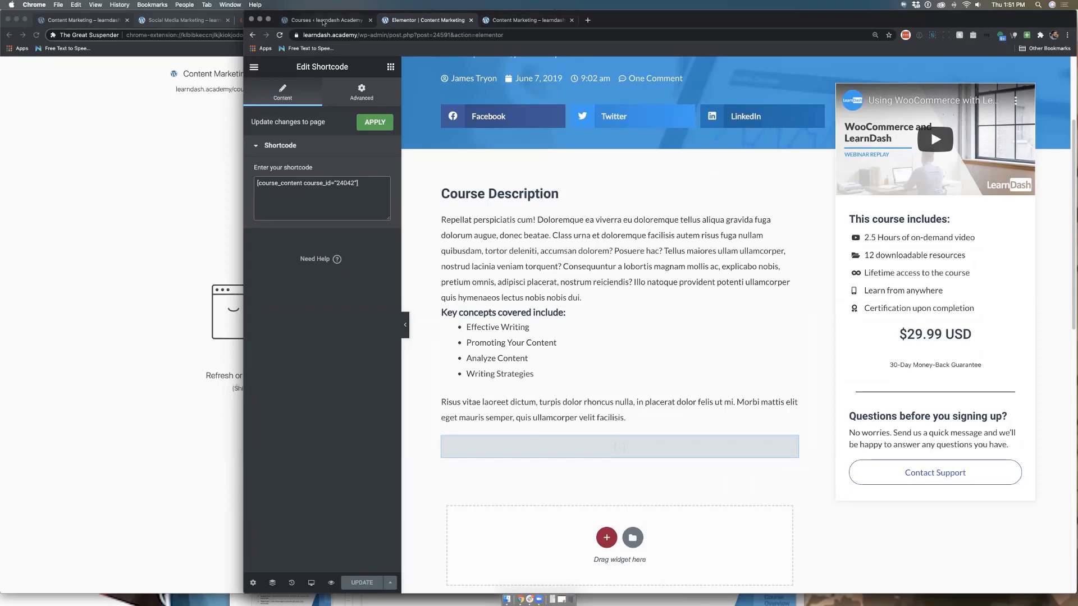
click(324, 20)
click(611, 92)
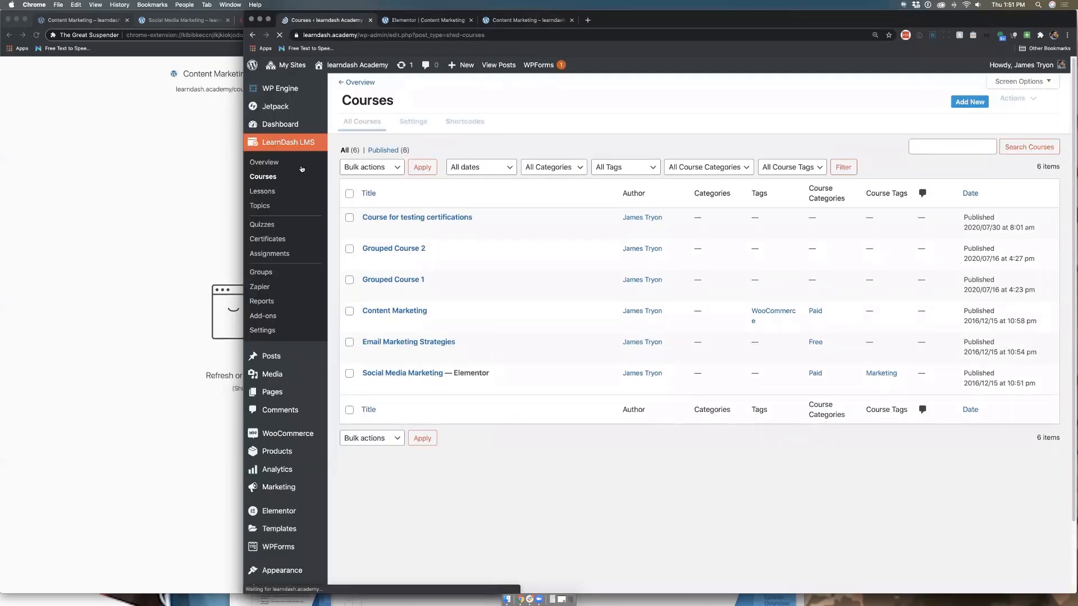
mouse_move(402, 316)
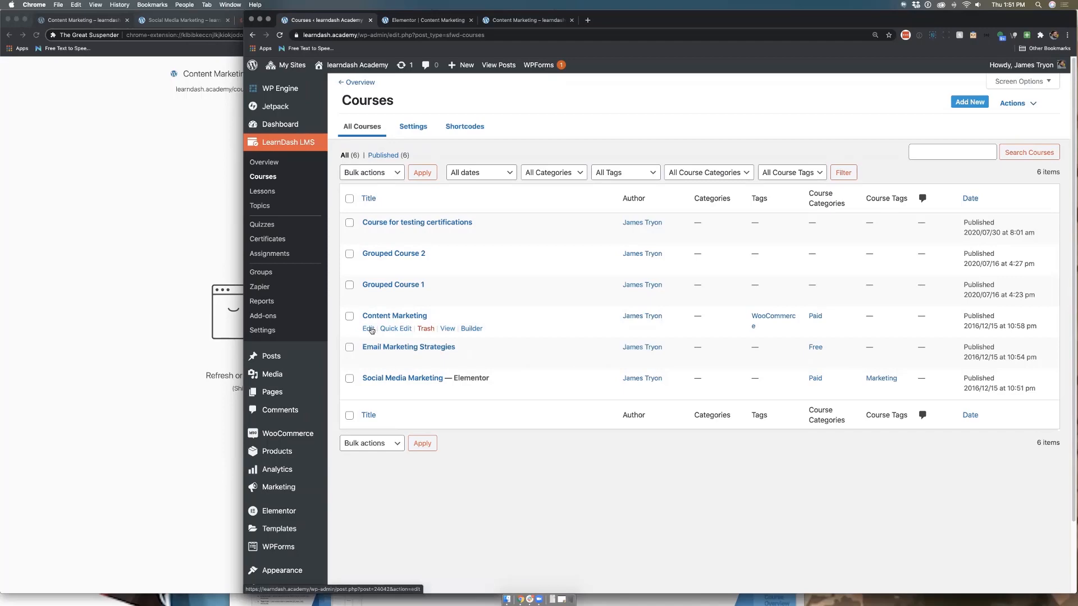
click(434, 22)
click(369, 123)
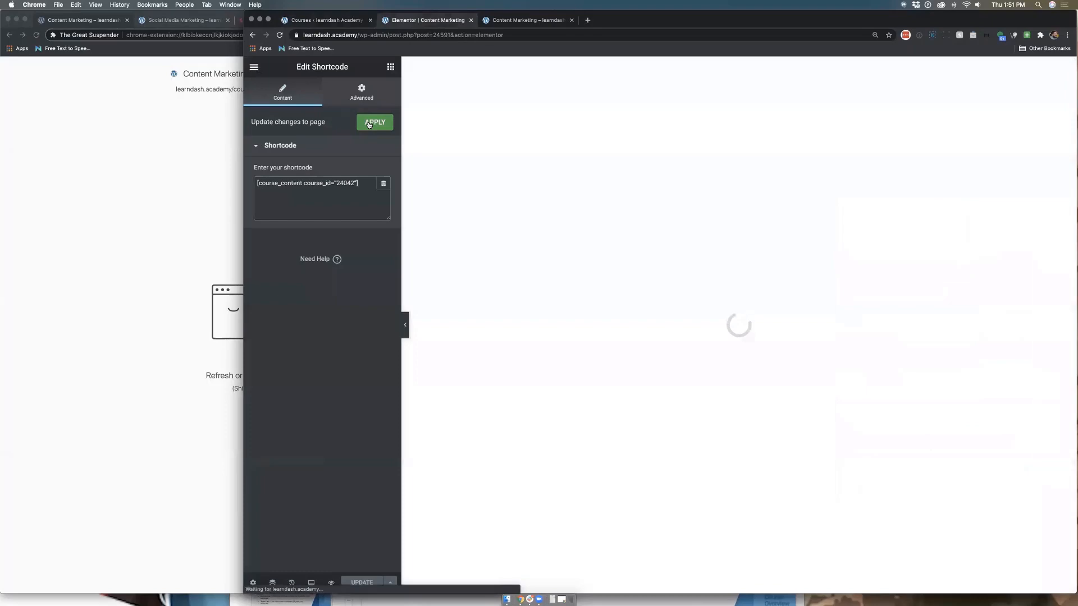
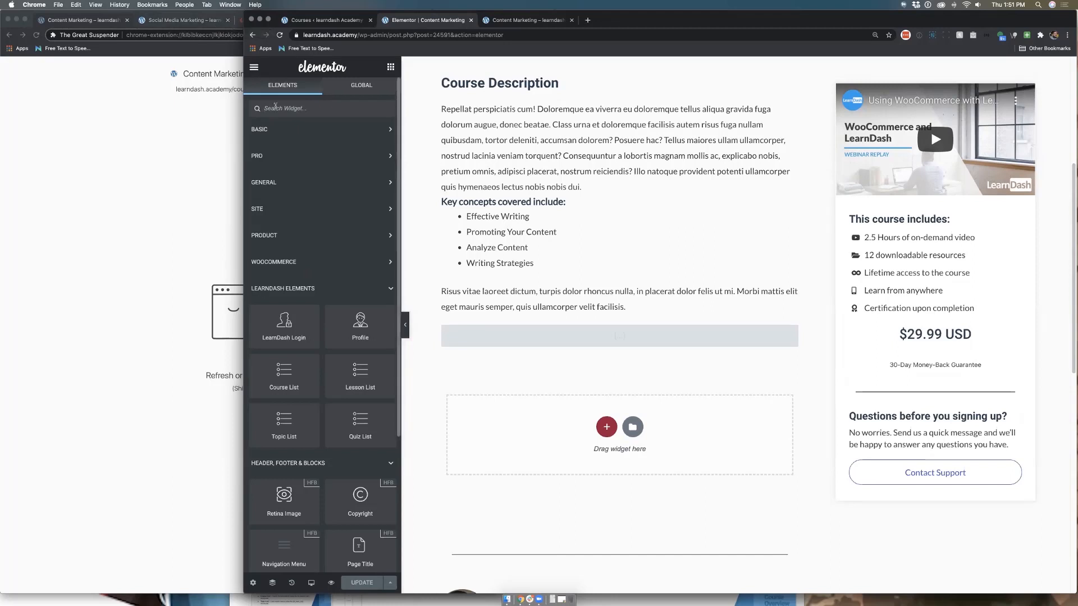
- Add a second Shortcode widget below the existing one under the course description, containing [ld_certificate course_id="24042"], and apply it
text(shor)
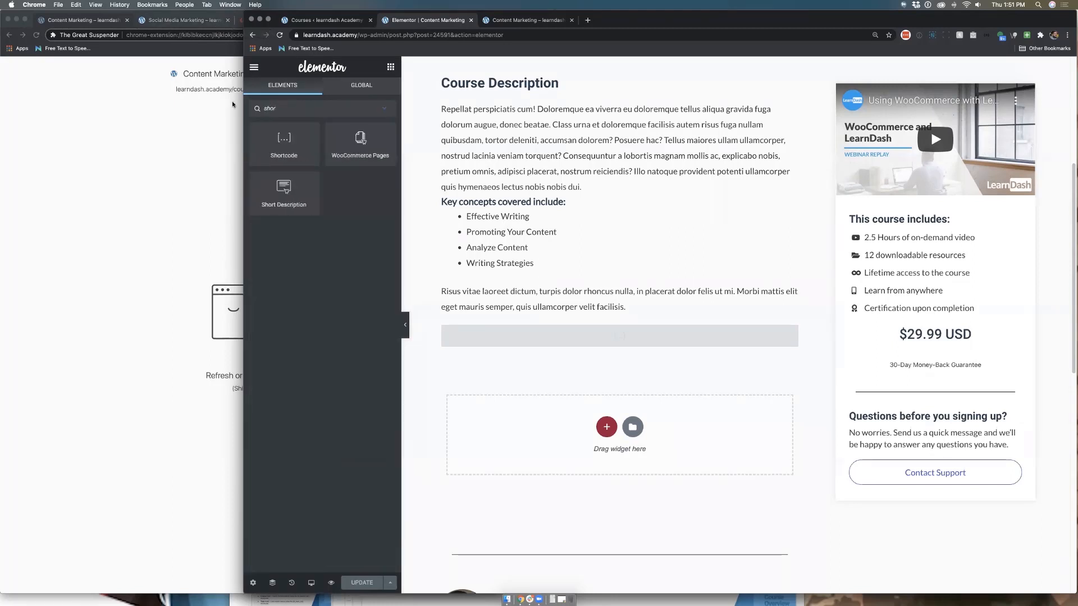
drag(462, 265, 557, 340)
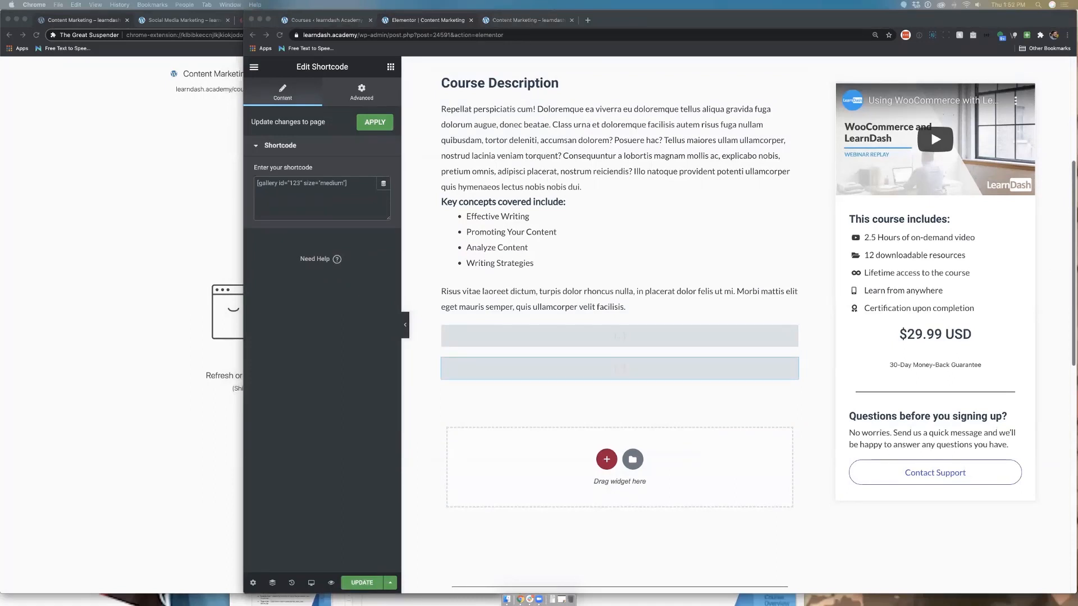
click(631, 352)
click(289, 186)
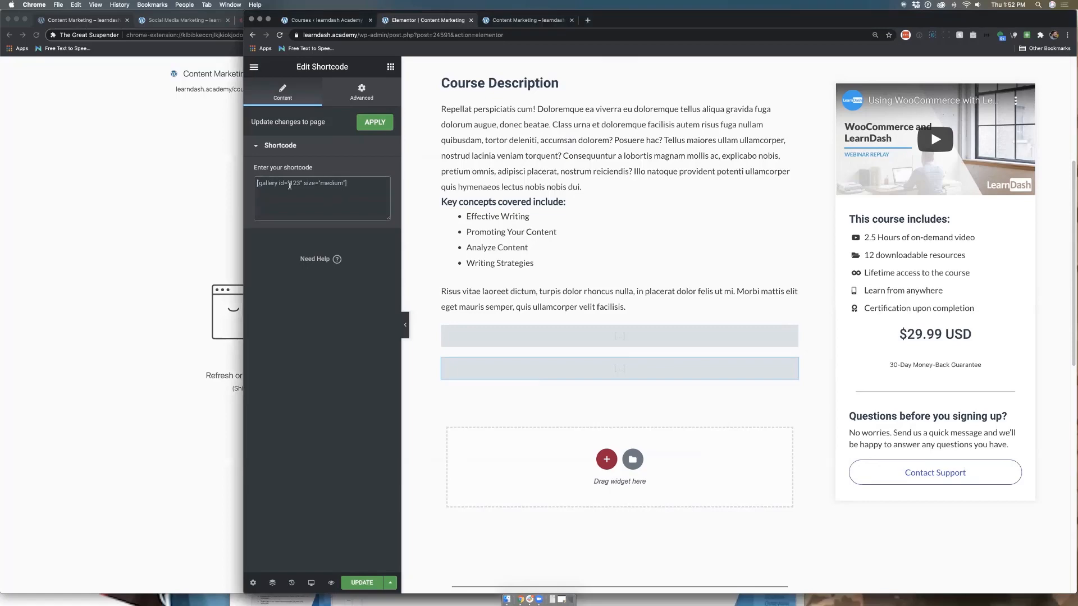
text([ld_certificate course_id="24042"])
click(375, 124)
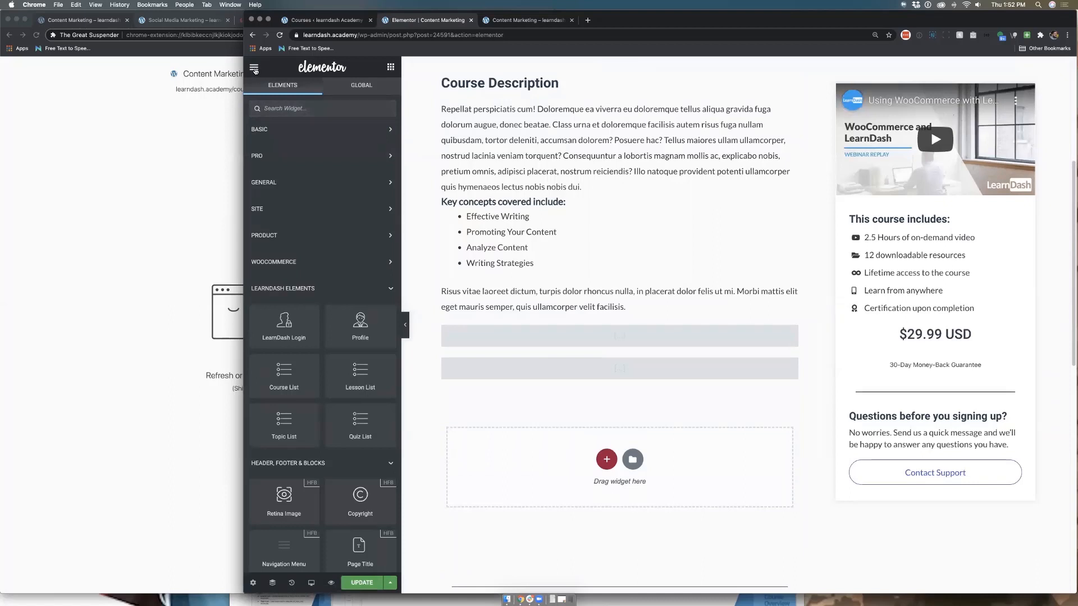
- Find the Shortcode widget and place a third one directly beneath the course description text
click(254, 67)
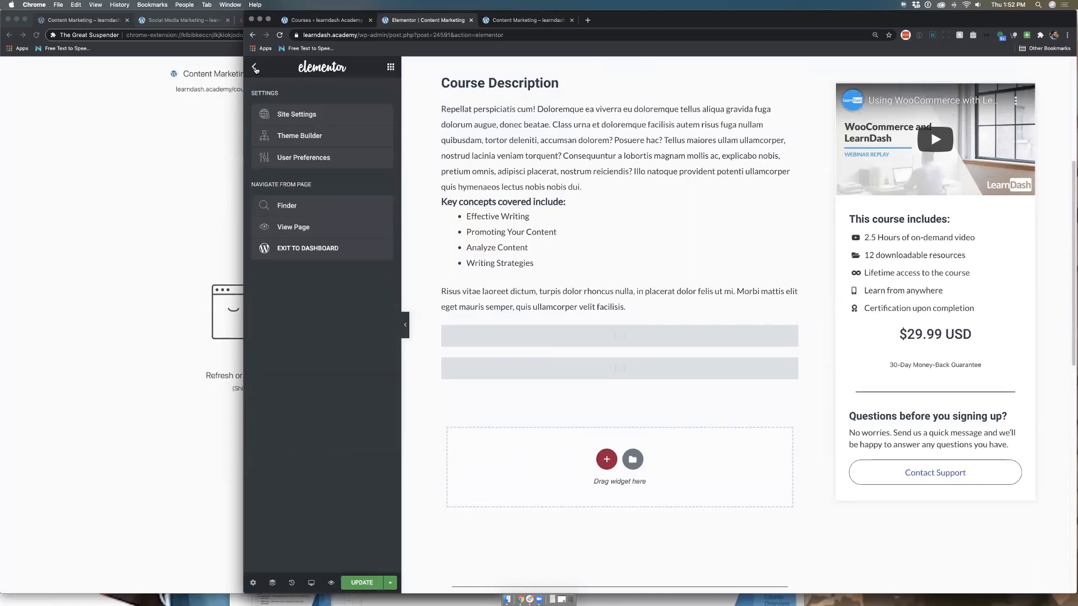
click(254, 67)
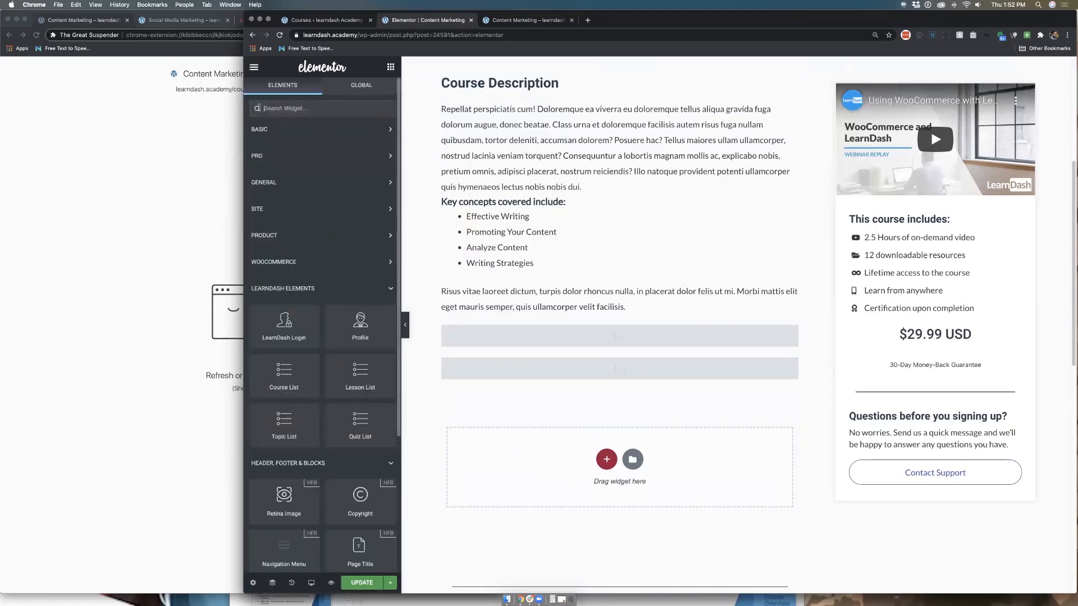
click(272, 109)
text(sho)
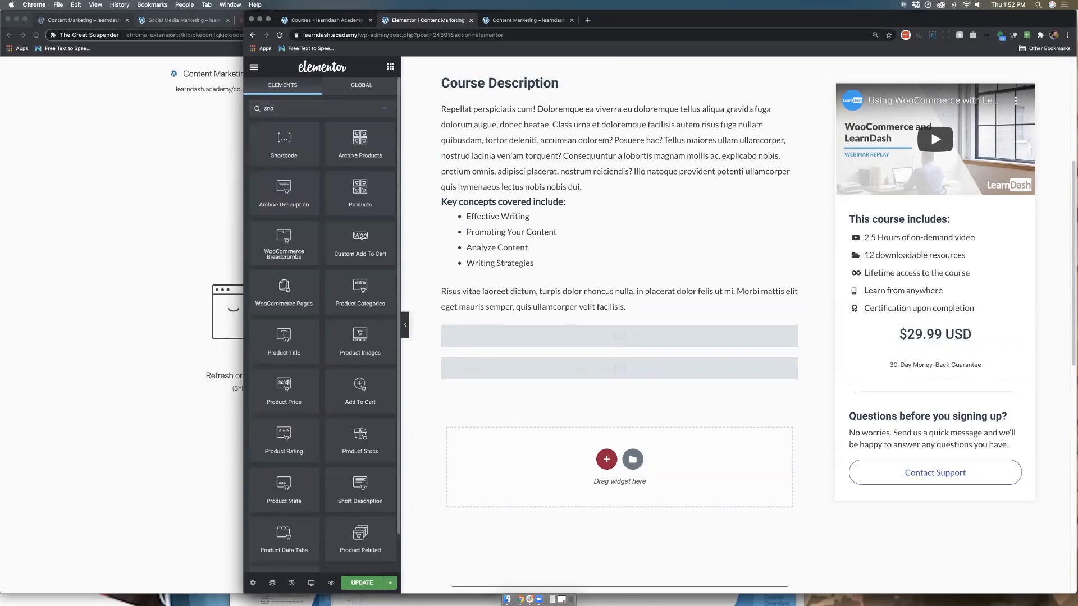
drag(292, 137, 589, 296)
click(589, 296)
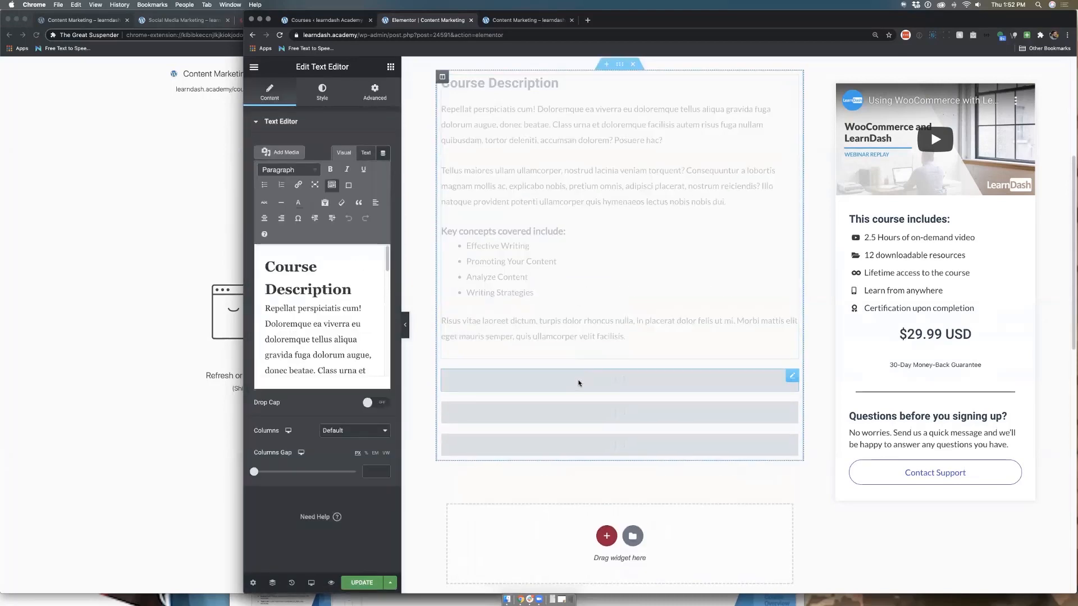
- Set the new Shortcode widget to [learndash_course_progress course_id="24042"], apply it, and save the product's changes
click(580, 341)
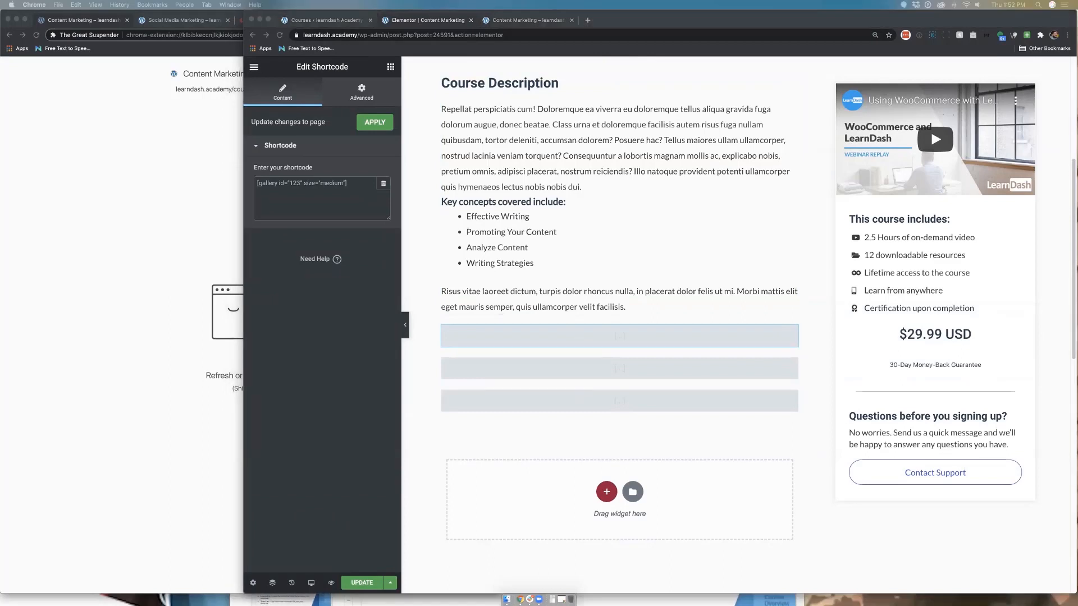
click(355, 205)
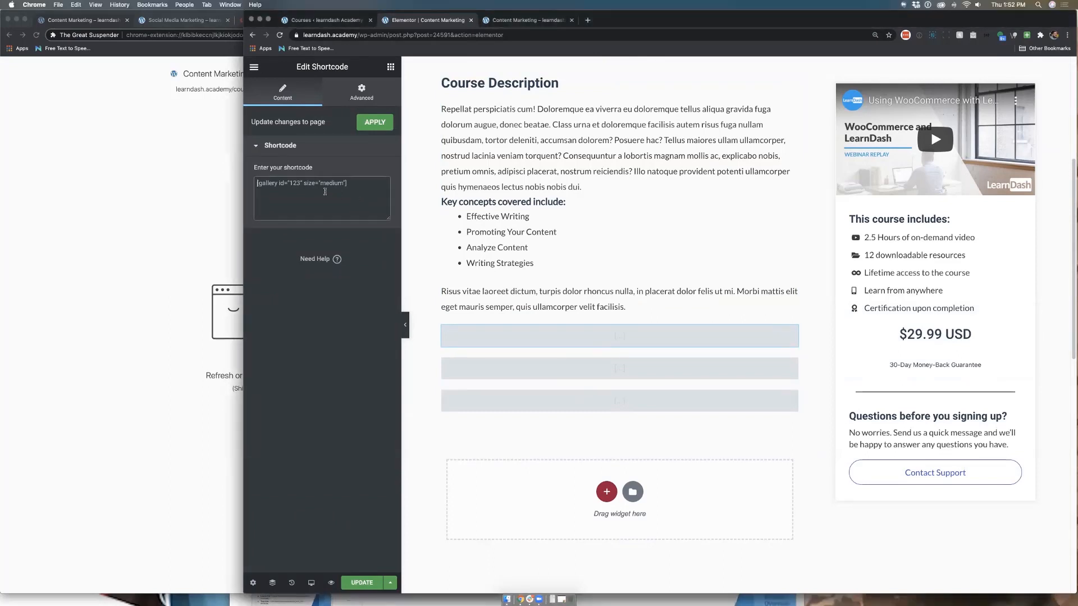
text([learndash_course_progress course_id="24042"])
click(373, 122)
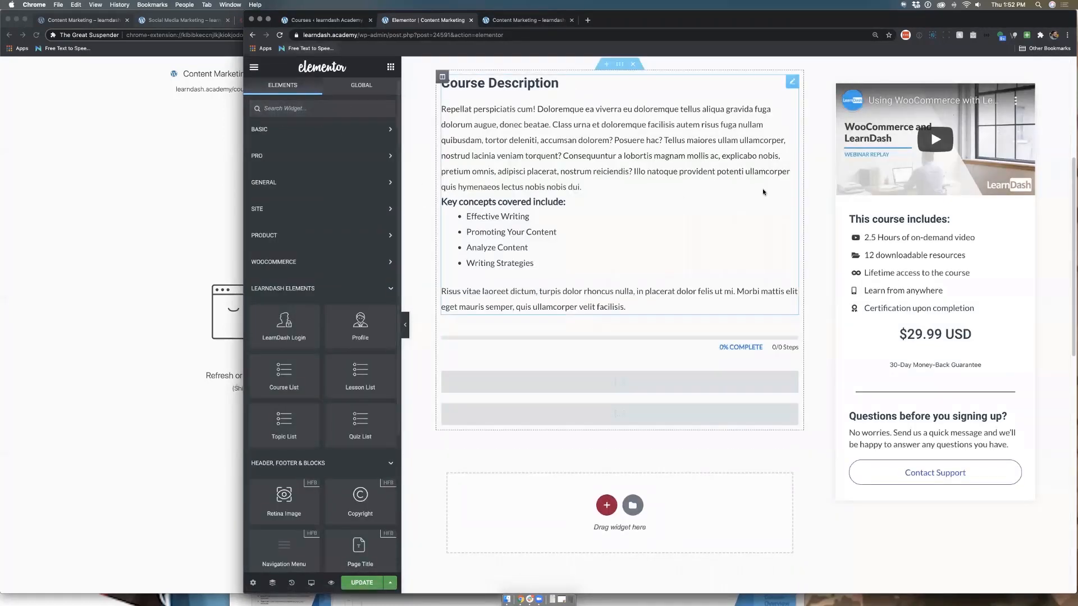
click(367, 584)
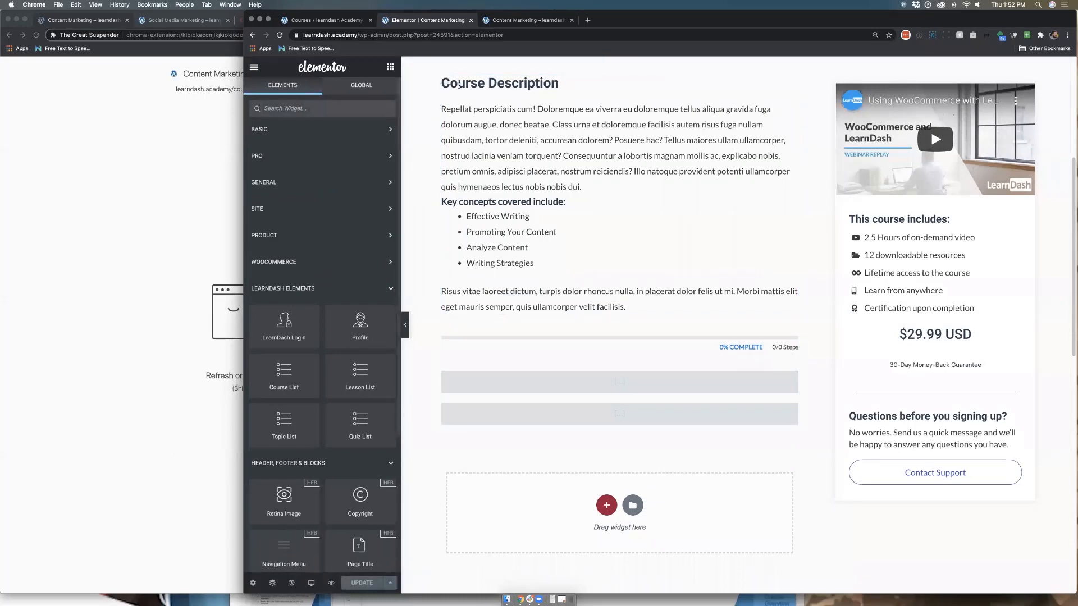
- Reload the live Content Marketing product page and check the shortcode output below the course description
click(523, 21)
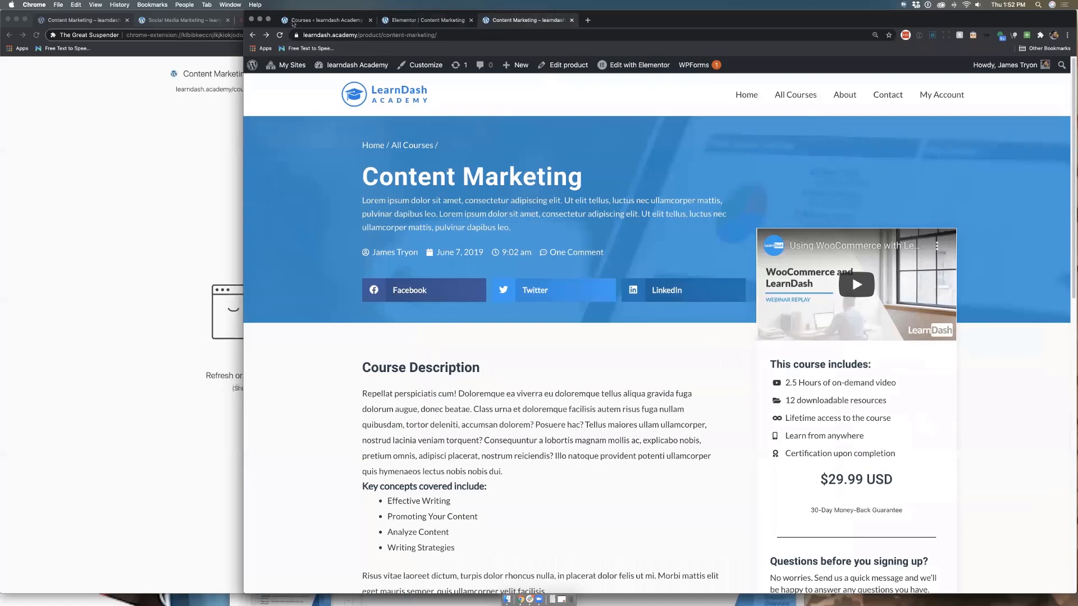
click(279, 35)
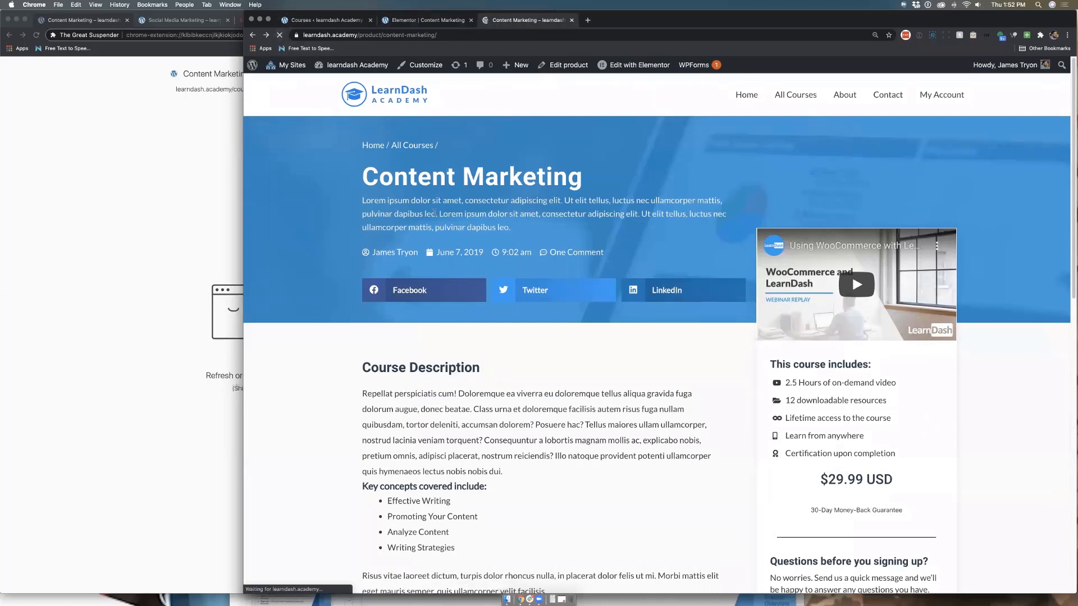
scroll(518, 265, down, 5)
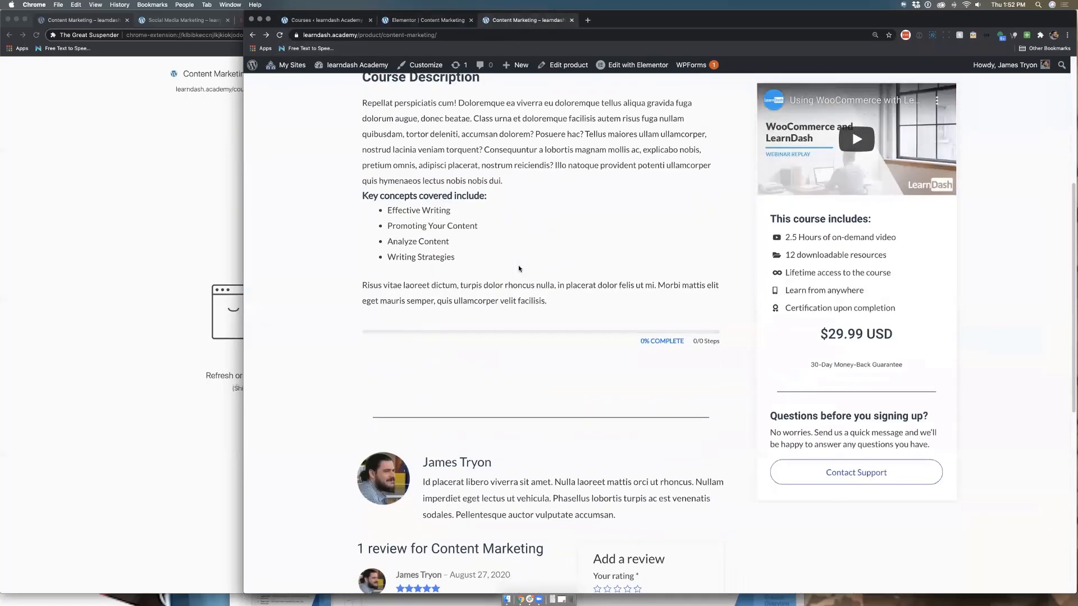
scroll(519, 269, down, 1)
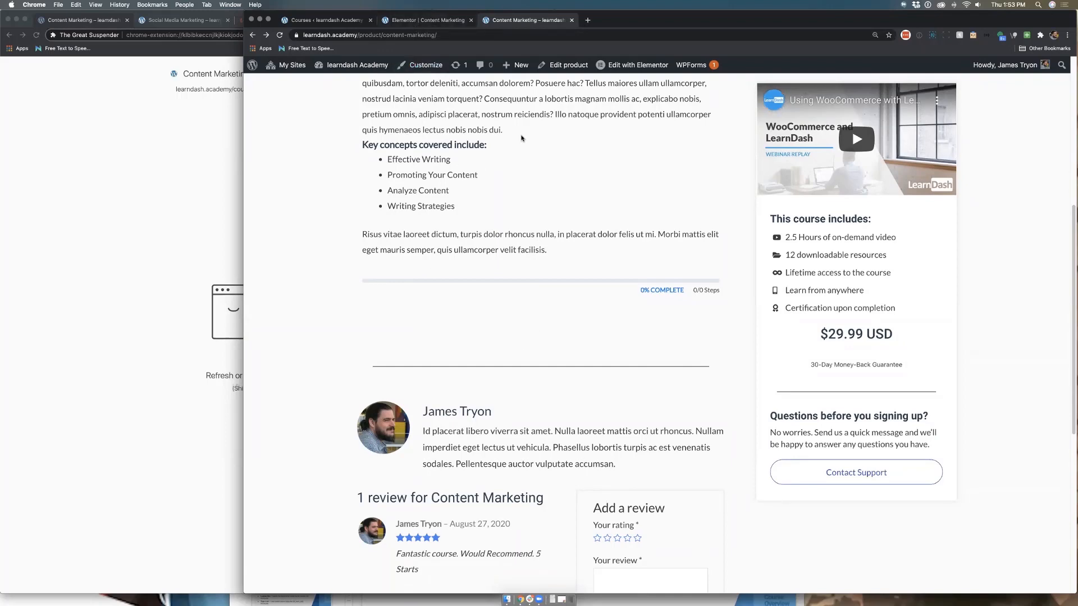
- Search the product editor's widgets for "woo" and look over the Content Marketing page layout from header to course description
click(433, 22)
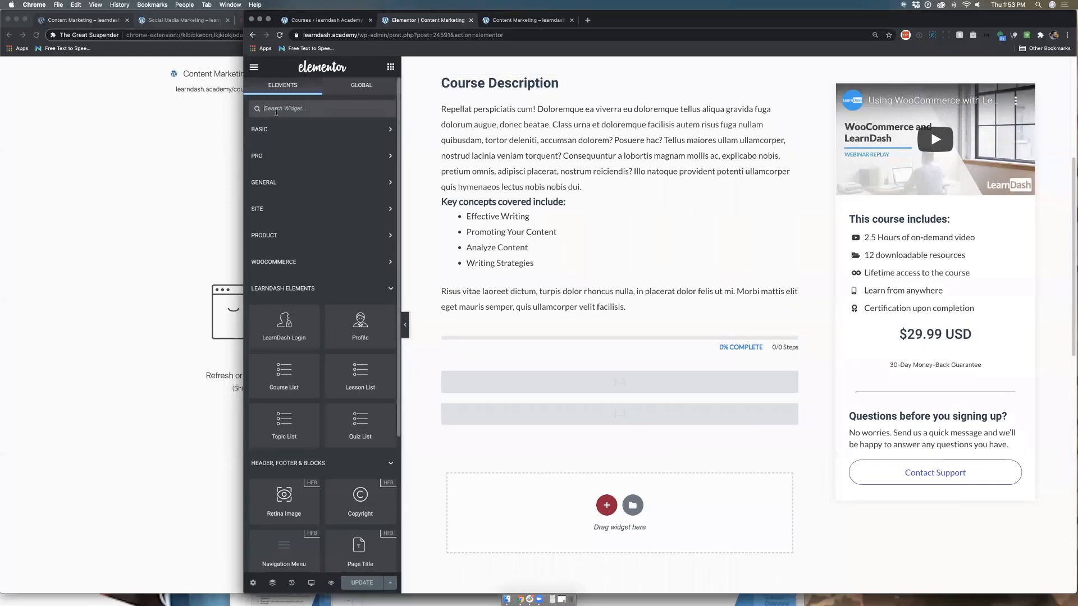
click(298, 110)
text(woo)
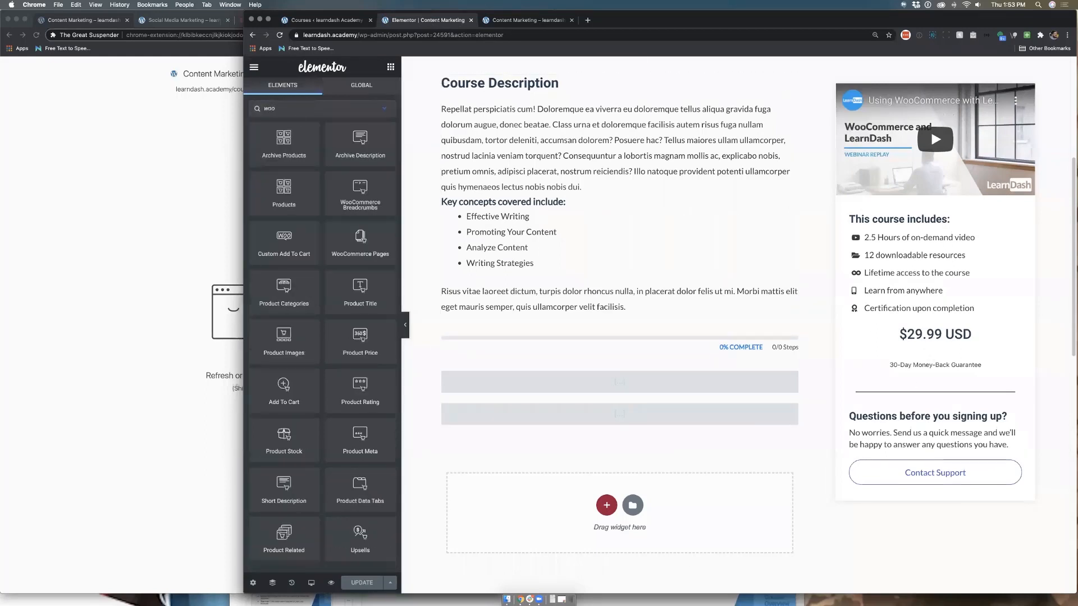
scroll(921, 337, up, 5)
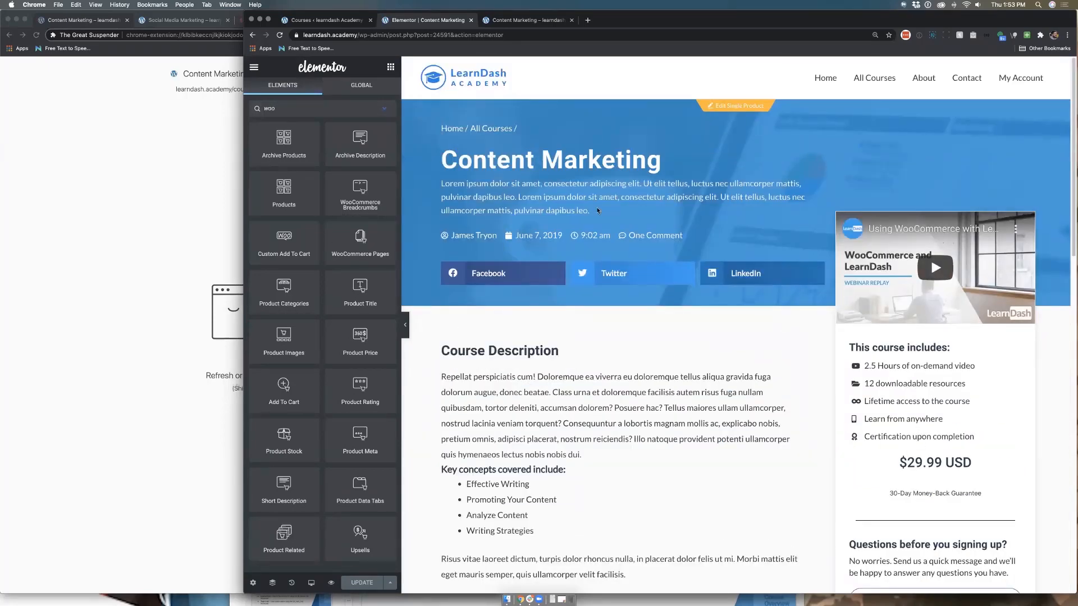
scroll(947, 484, down, 3)
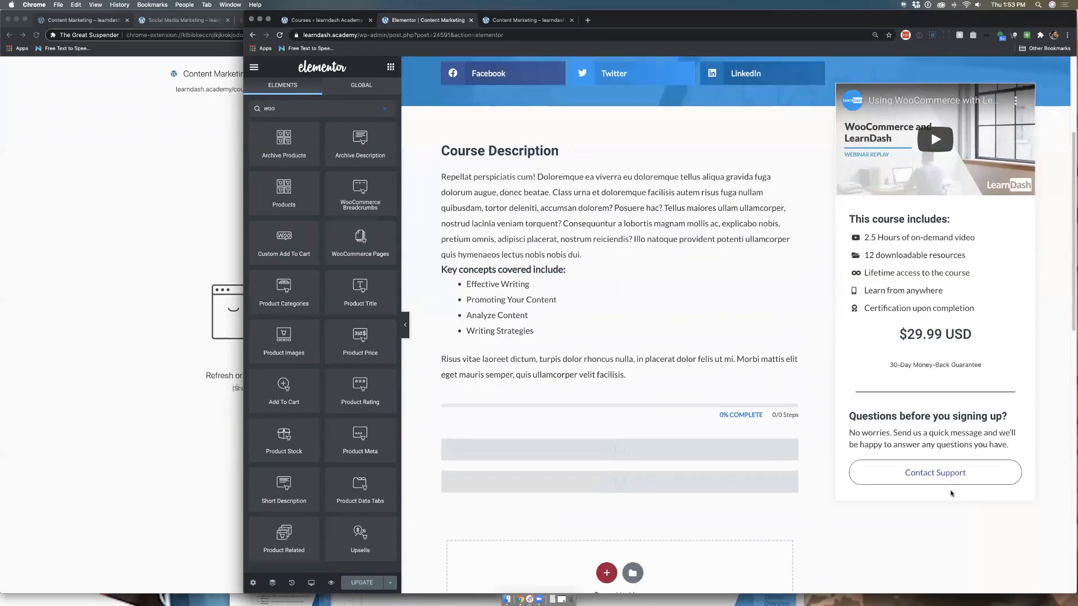
scroll(950, 491, down, 1)
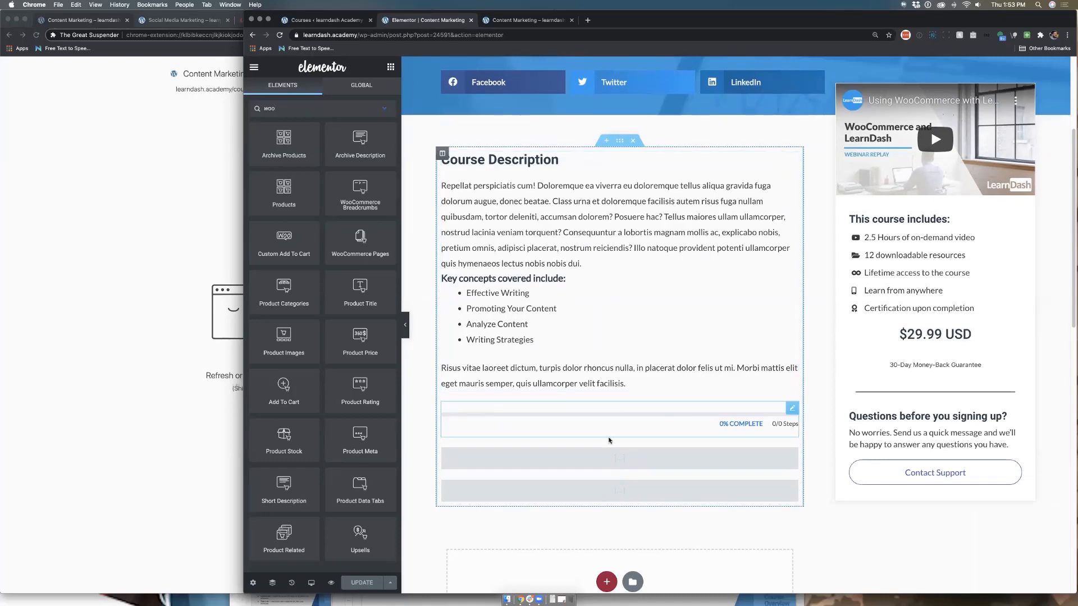
scroll(616, 358, up, 1)
scroll(616, 359, down, 1)
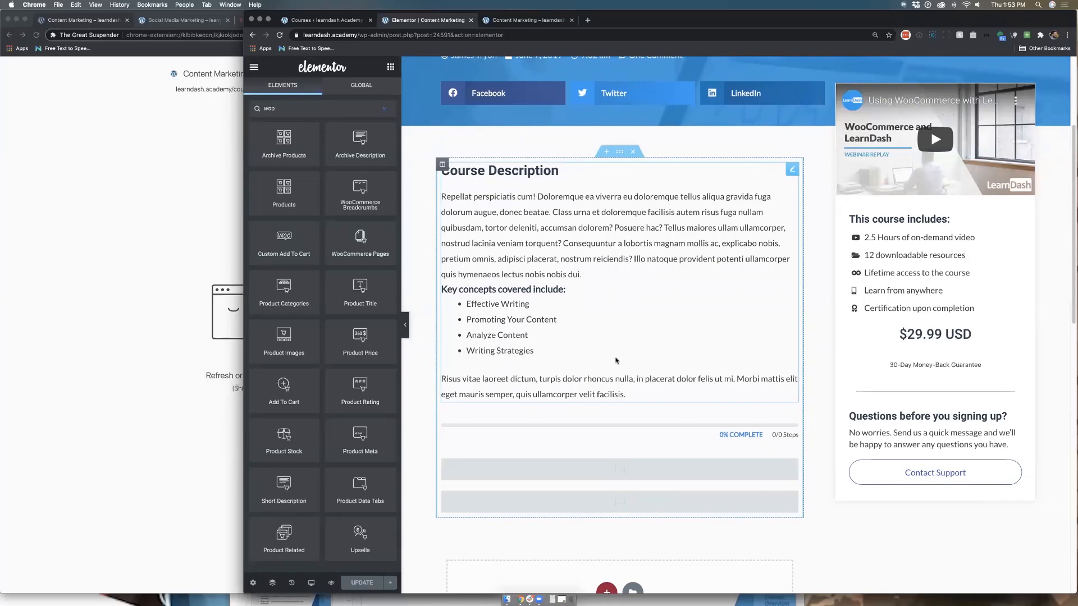
scroll(845, 174, up, 2)
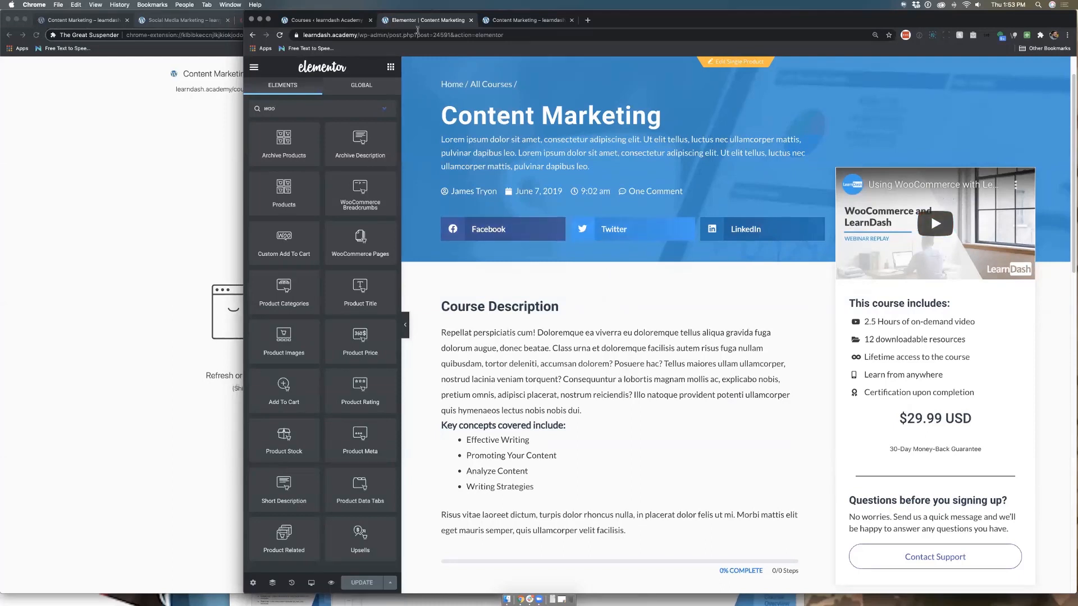
- Open the LearnDash WooCommerce Single Product template from the Theme Builder's Single Product templates for editing with Elementor
click(350, 20)
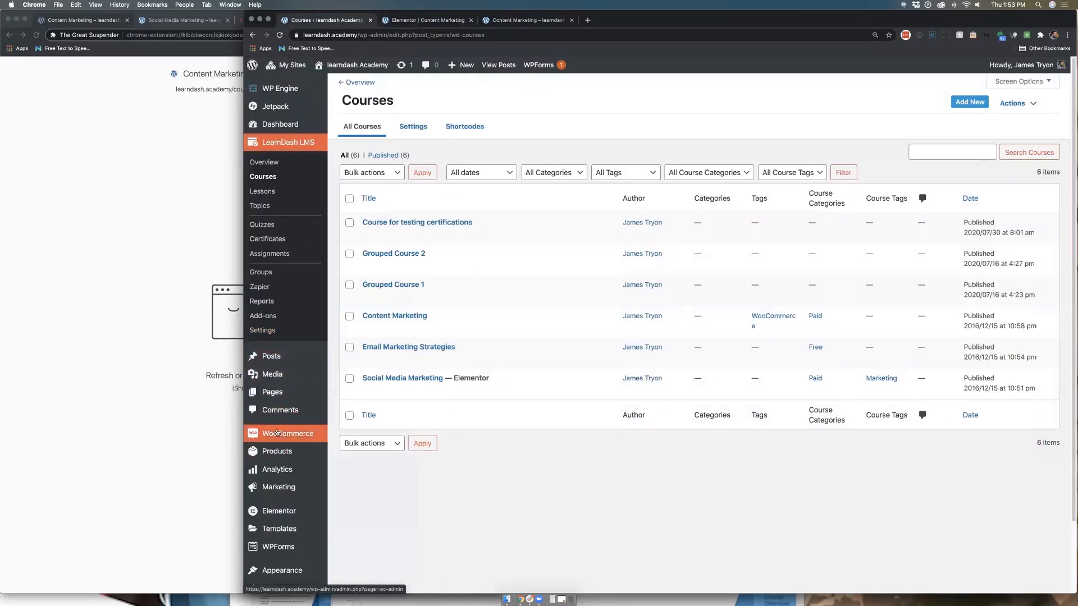
mouse_move(288, 451)
scroll(288, 447, down, 1)
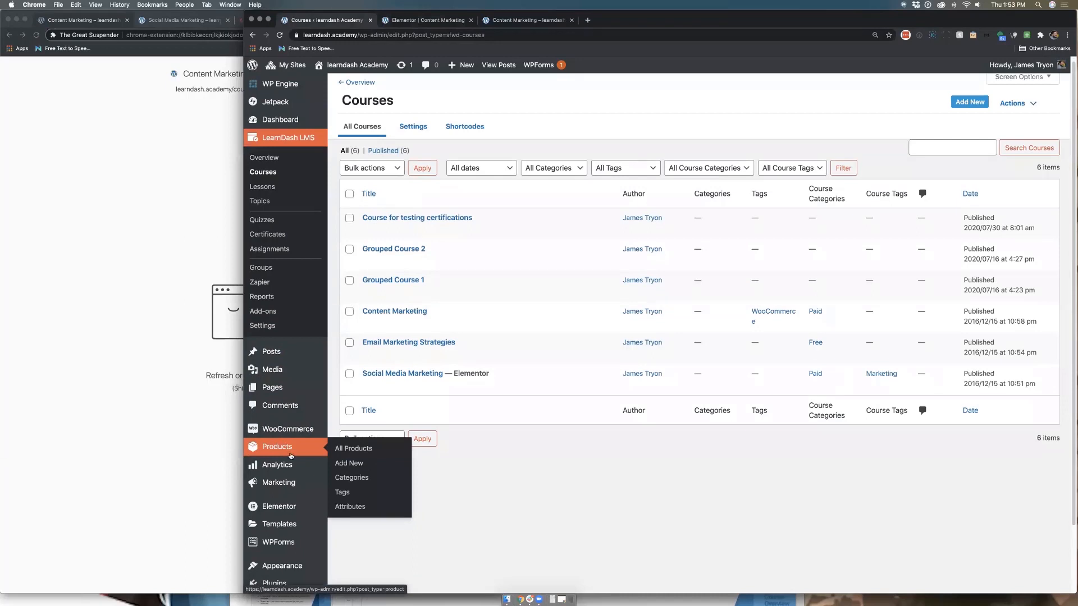
mouse_move(285, 506)
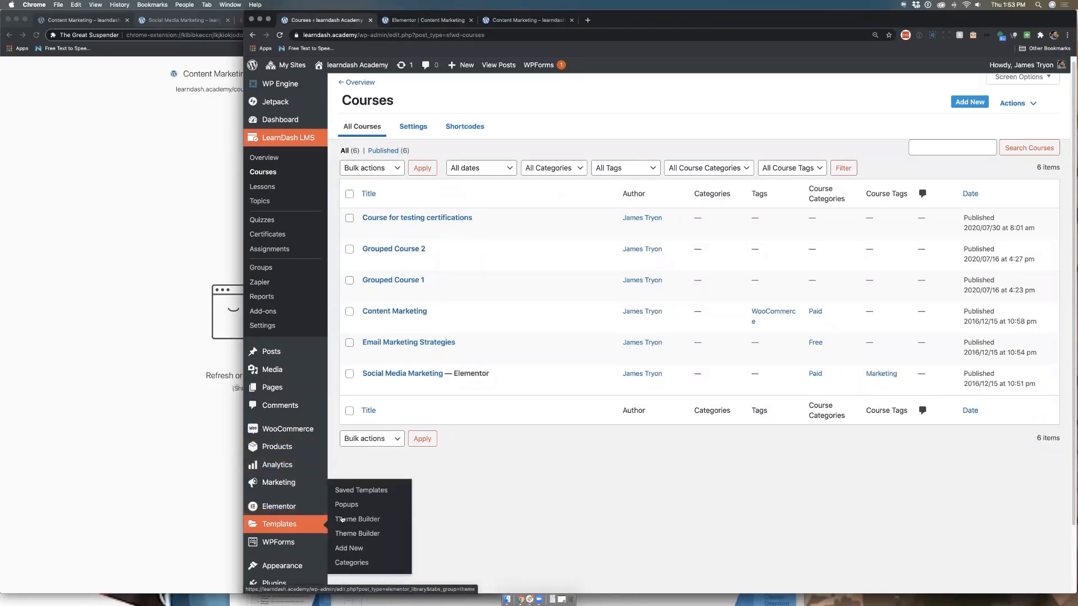
click(348, 519)
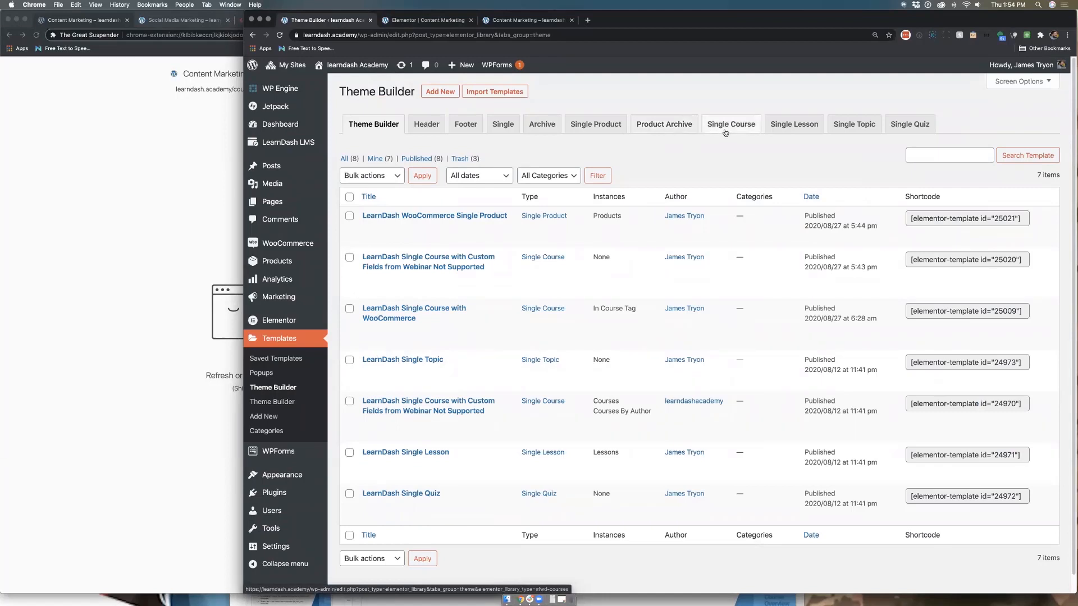
click(593, 124)
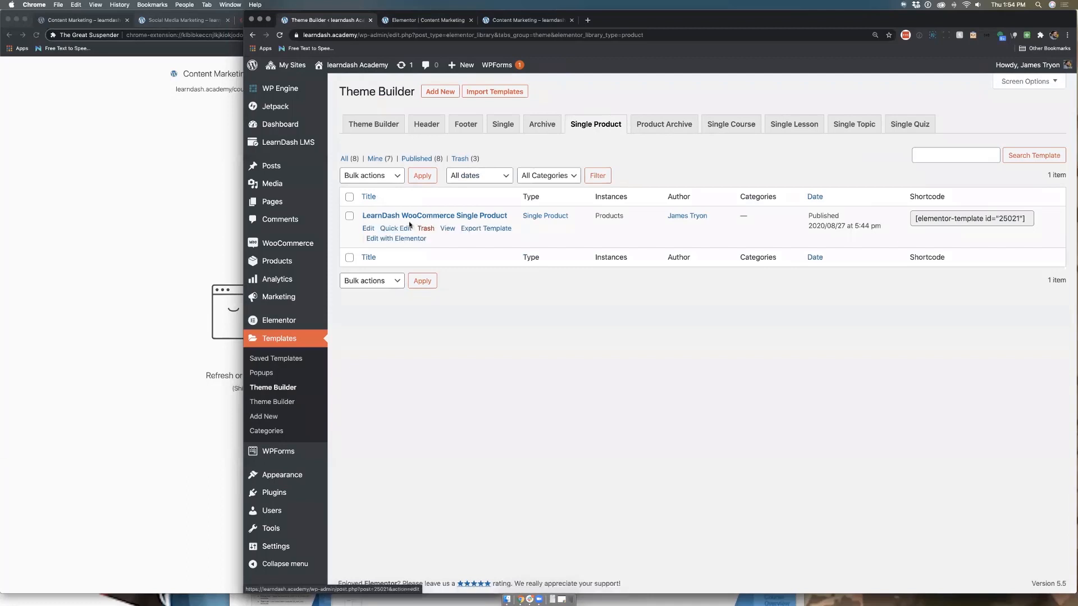
click(413, 239)
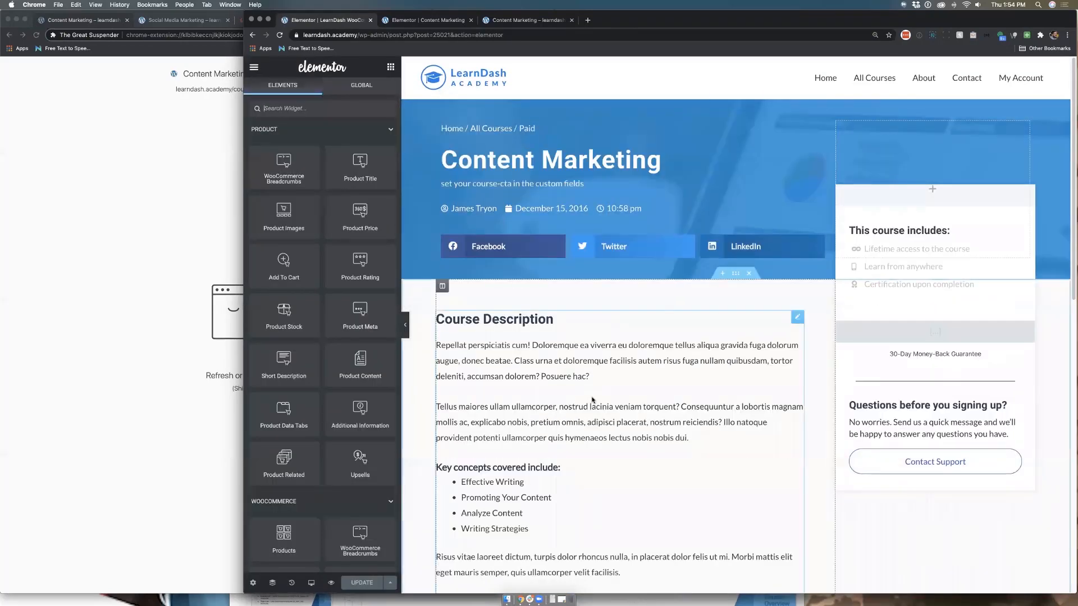
- Compare the Single Product template with the live Content Marketing page and its product editor, and return to the template
scroll(792, 337, down, 5)
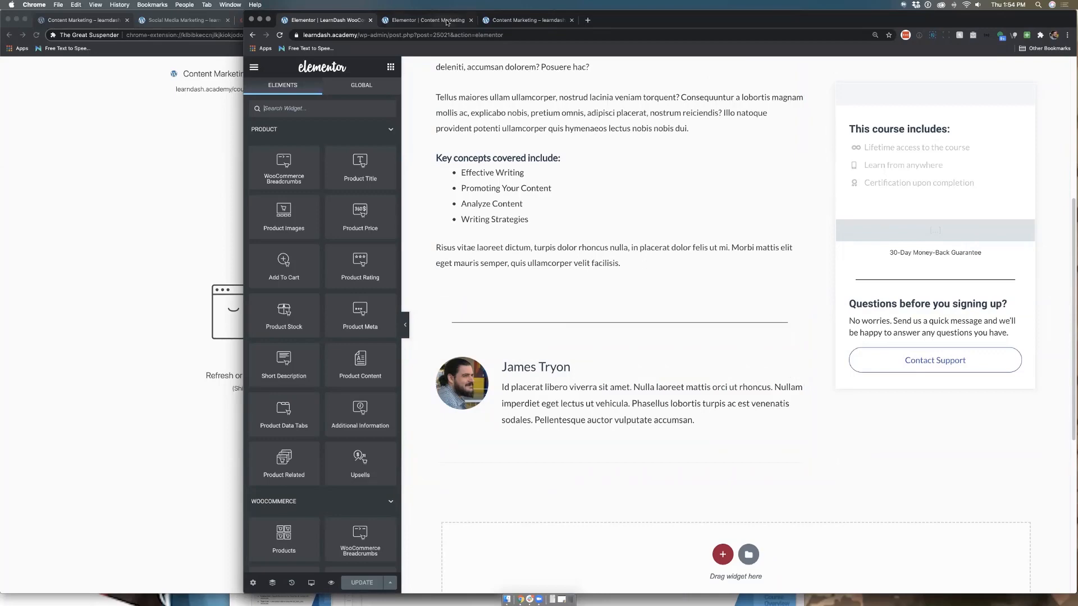
click(531, 21)
scroll(518, 240, down, 1)
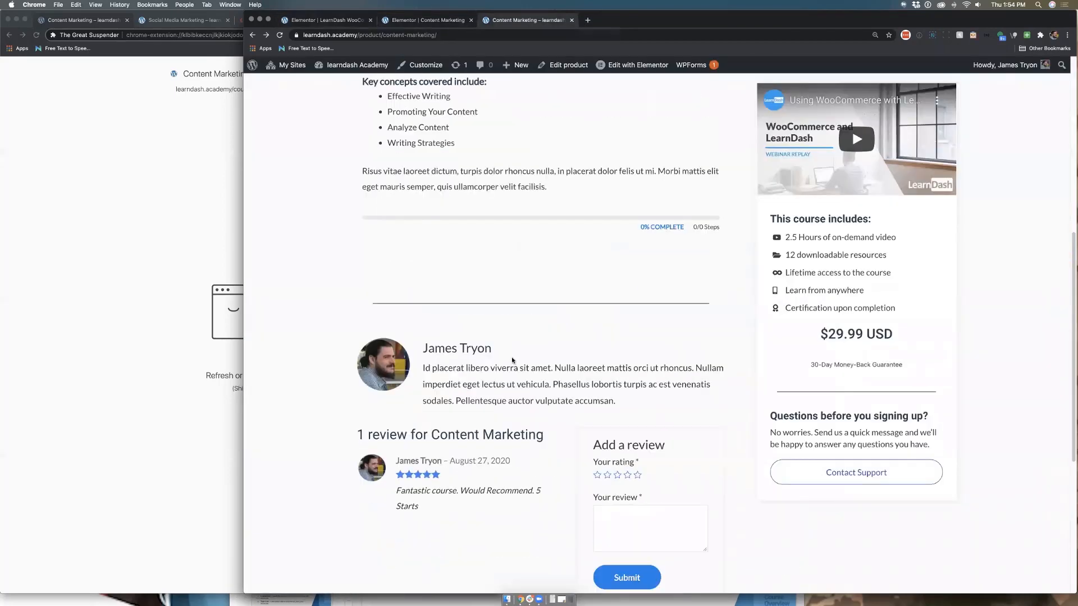
scroll(513, 356, up, 7)
scroll(513, 355, down, 10)
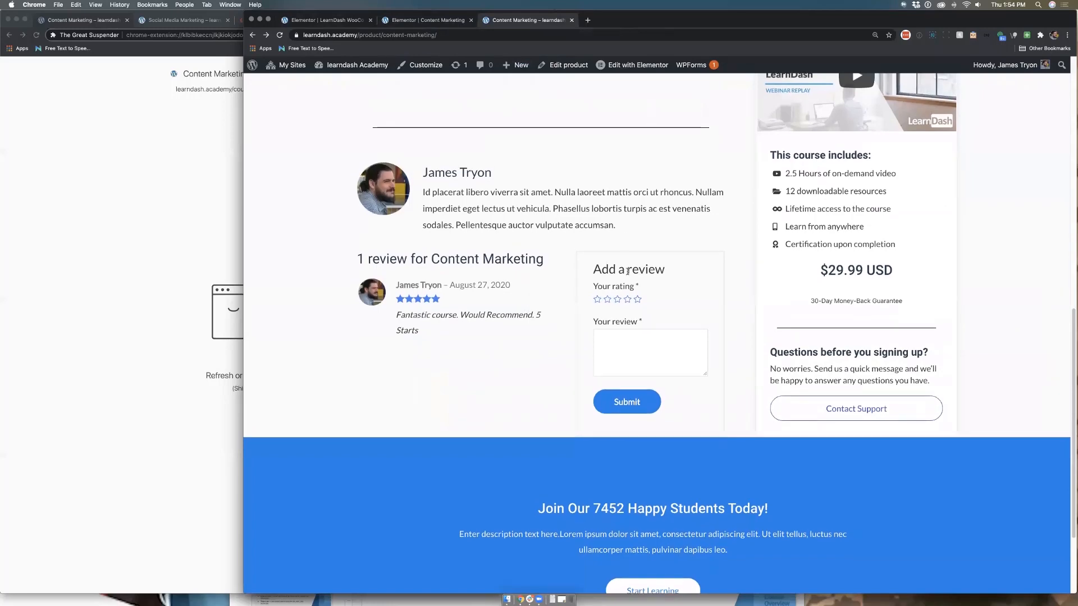
click(410, 20)
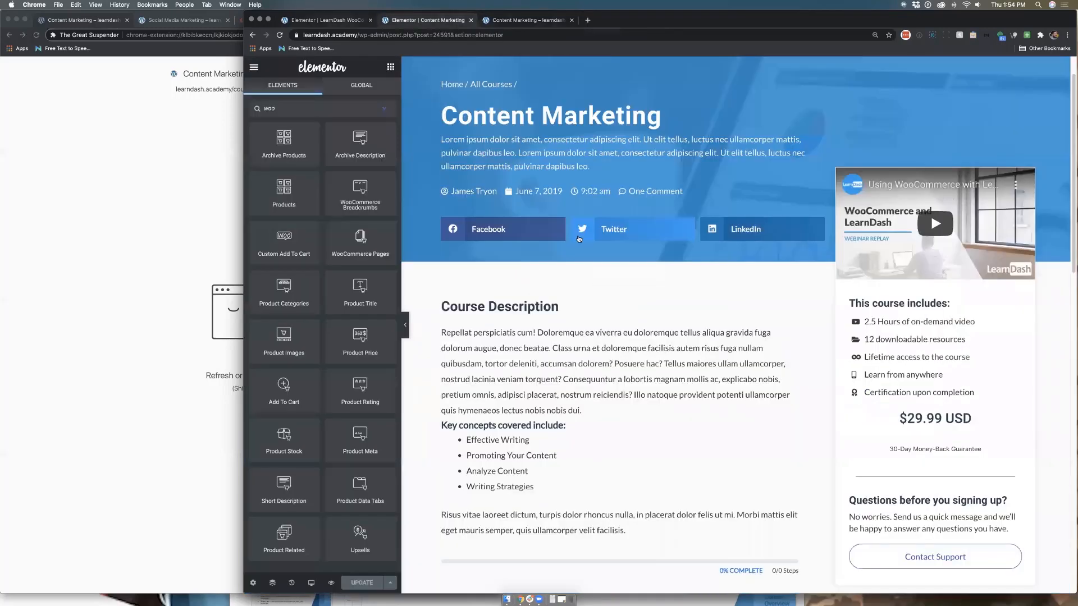
scroll(569, 293, down, 4)
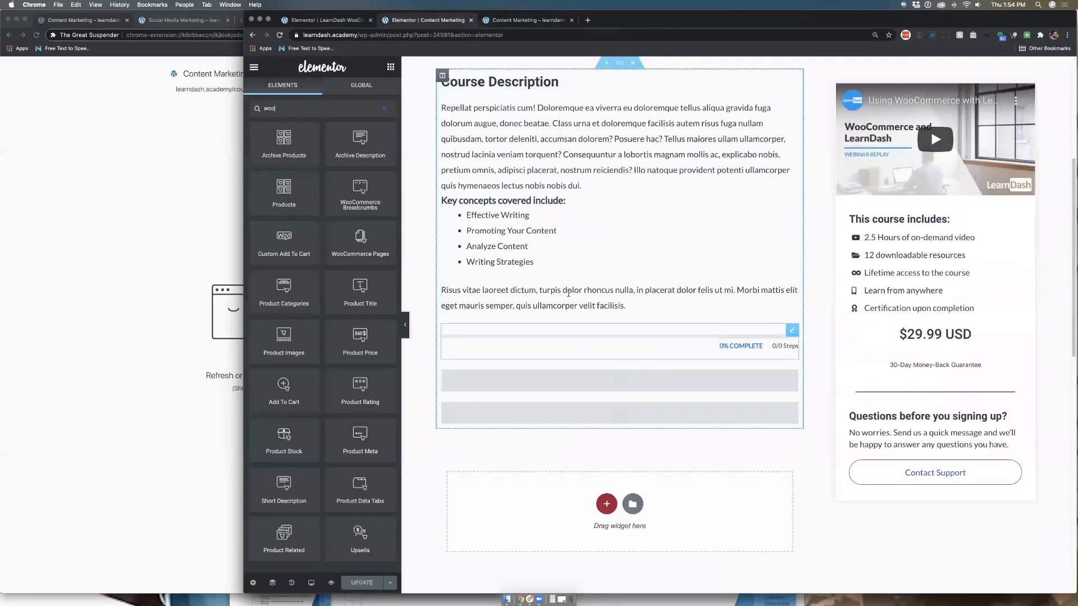
click(336, 20)
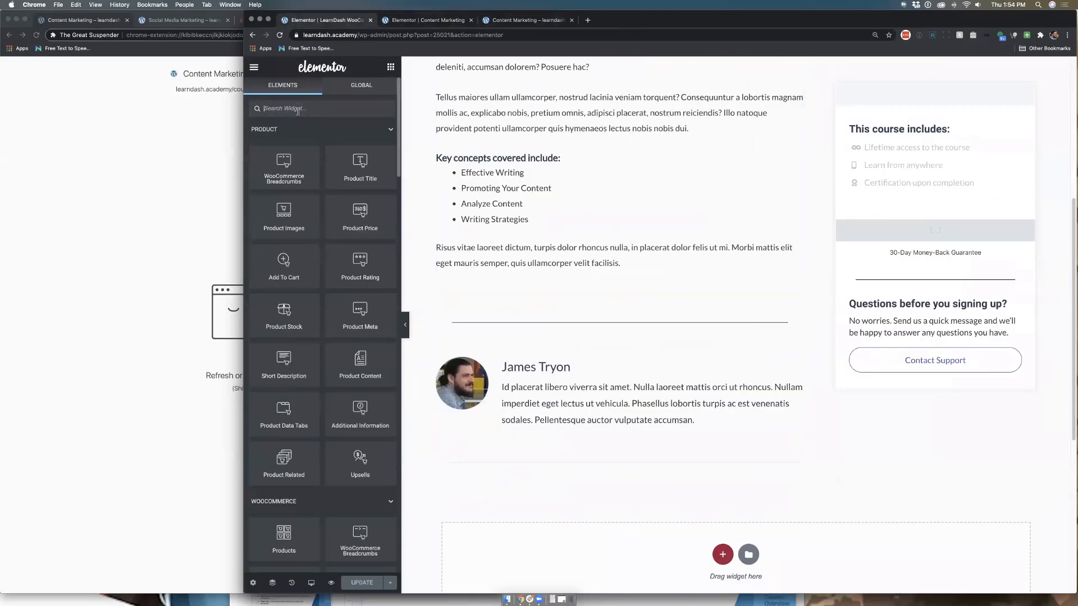
- Add an Add To Cart widget below the 30-Day Money-Back Guarantee text in the template's course card and save the template
click(389, 130)
click(387, 131)
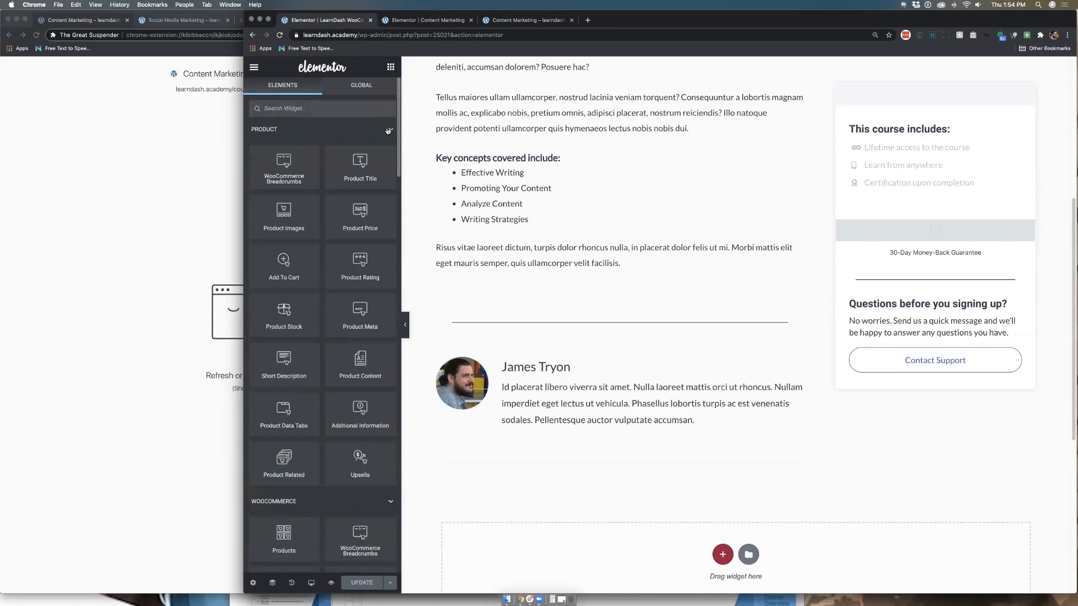
drag(279, 274, 930, 274)
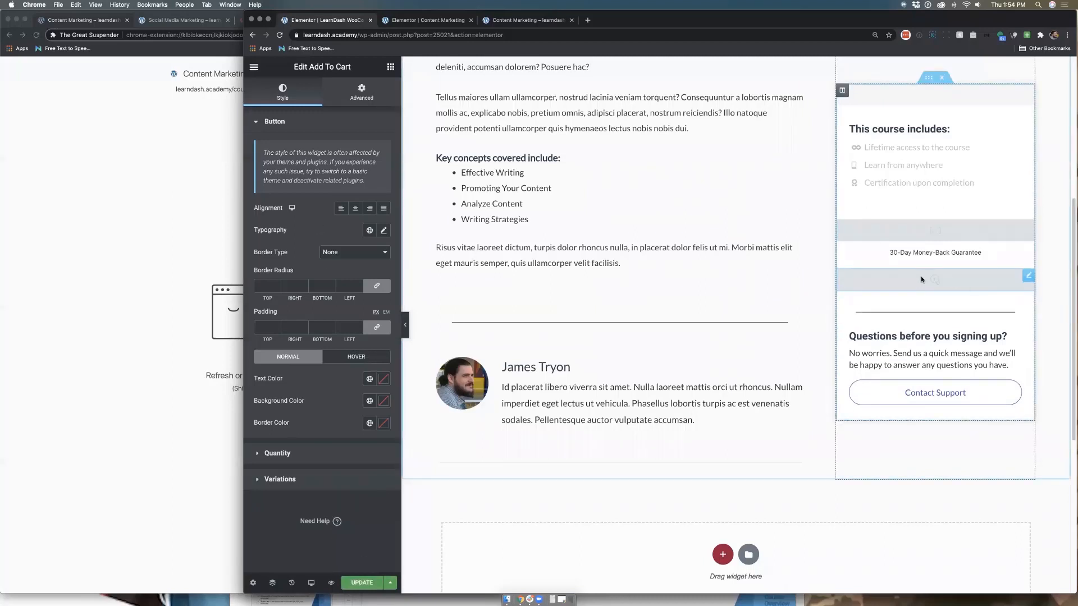
key(super+s)
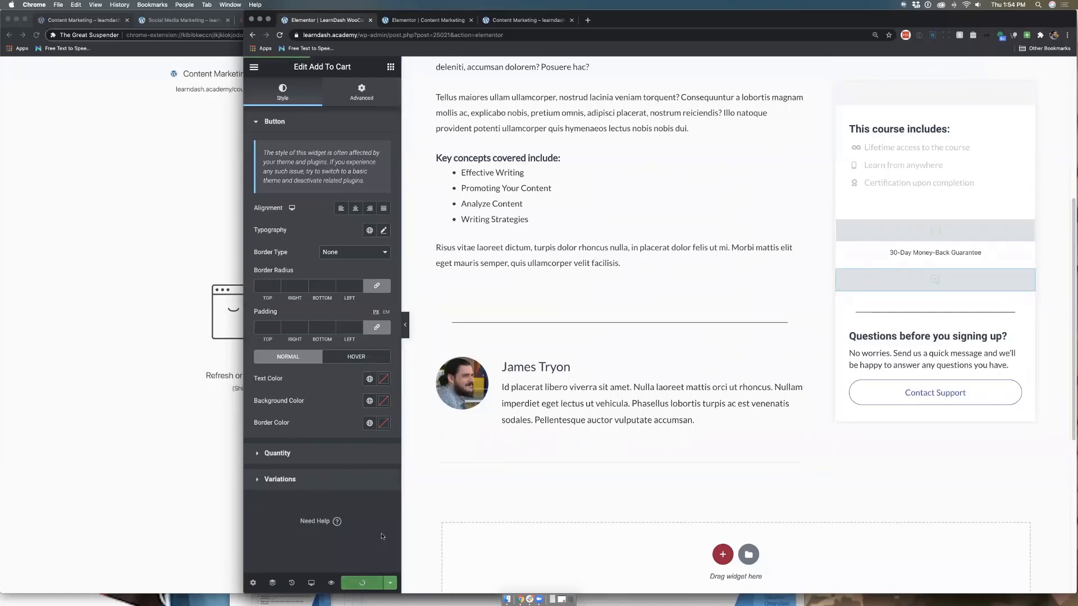
- Reload the live Content Marketing page and test adding the course to the cart, viewing the cart before returning to the product page
click(503, 21)
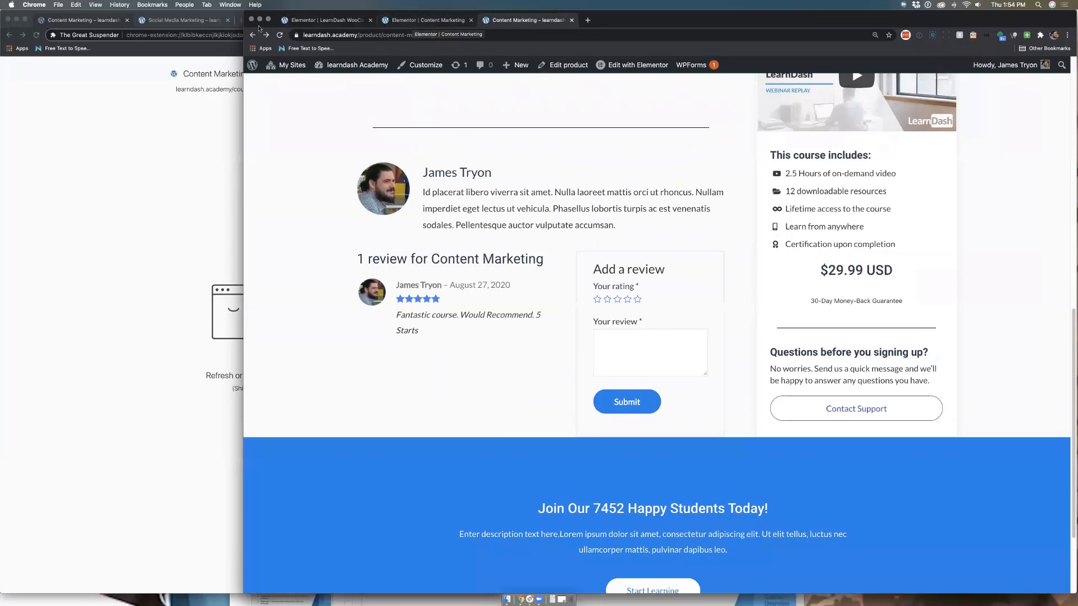
click(279, 36)
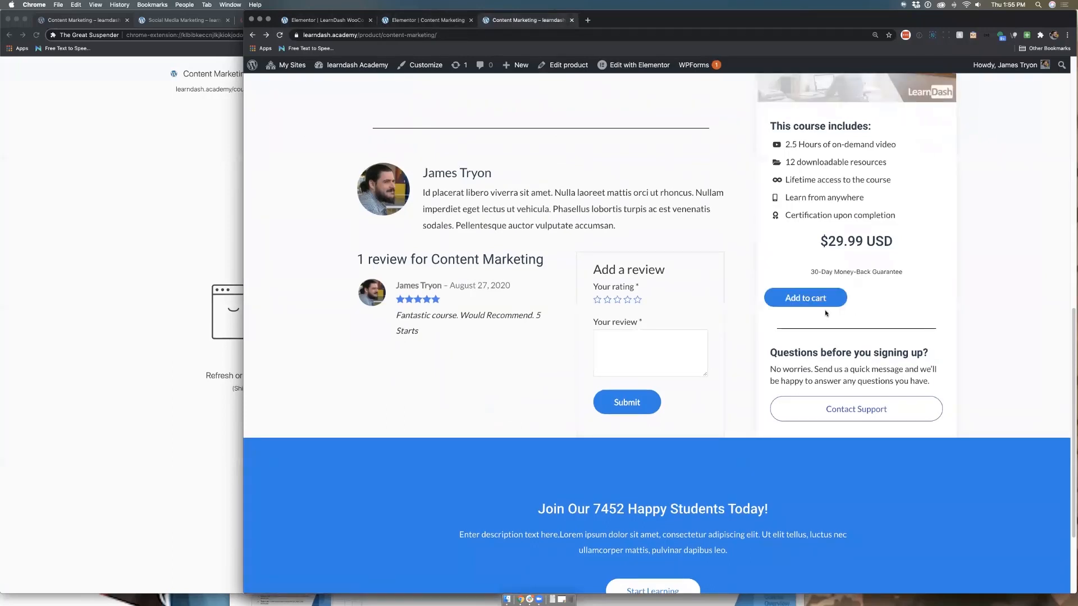
click(794, 297)
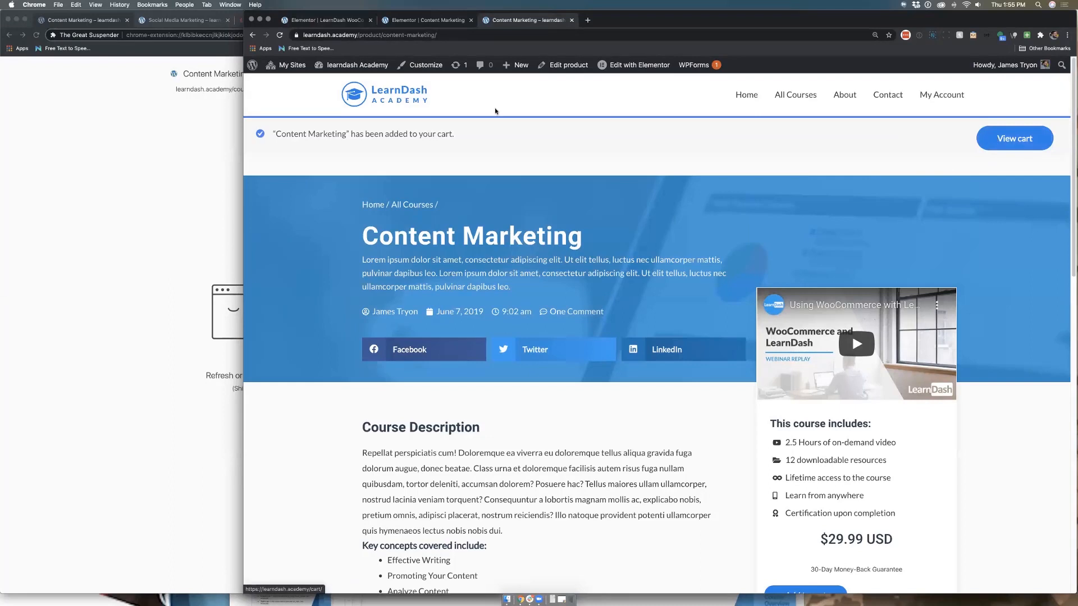
click(991, 138)
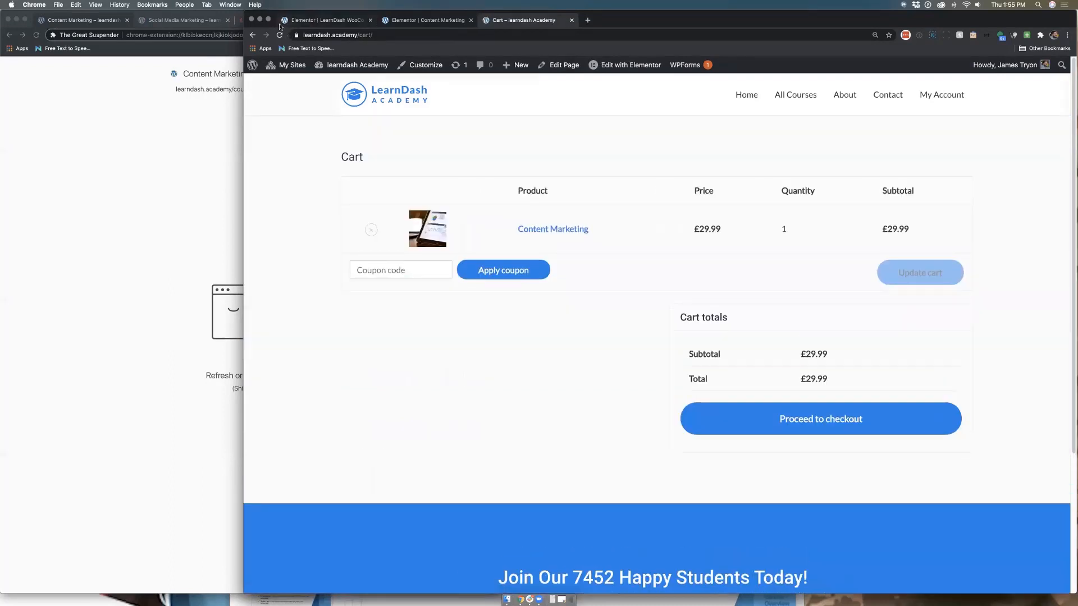
click(253, 35)
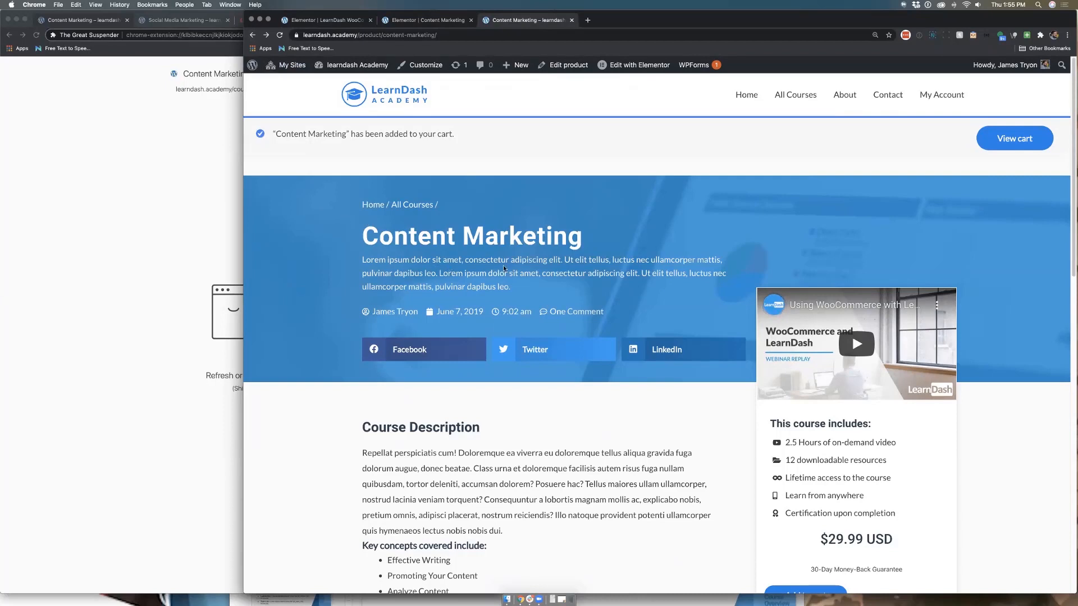
- Look over the live page's course description and course card, and compare the product editor with the Single Product template
scroll(523, 264, down, 2)
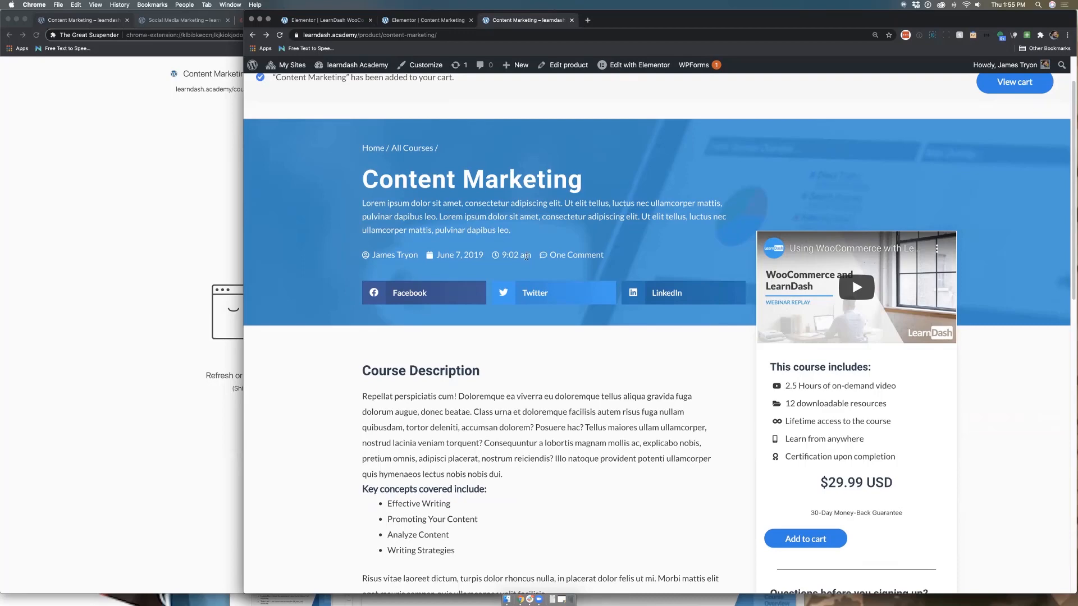
scroll(527, 255, down, 4)
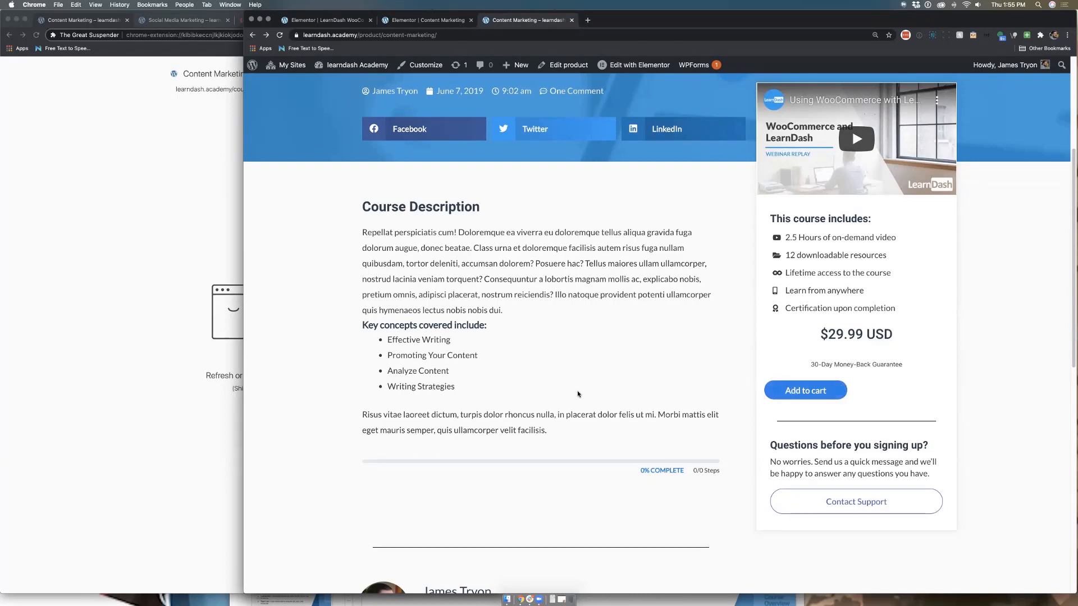
scroll(578, 389, up, 3)
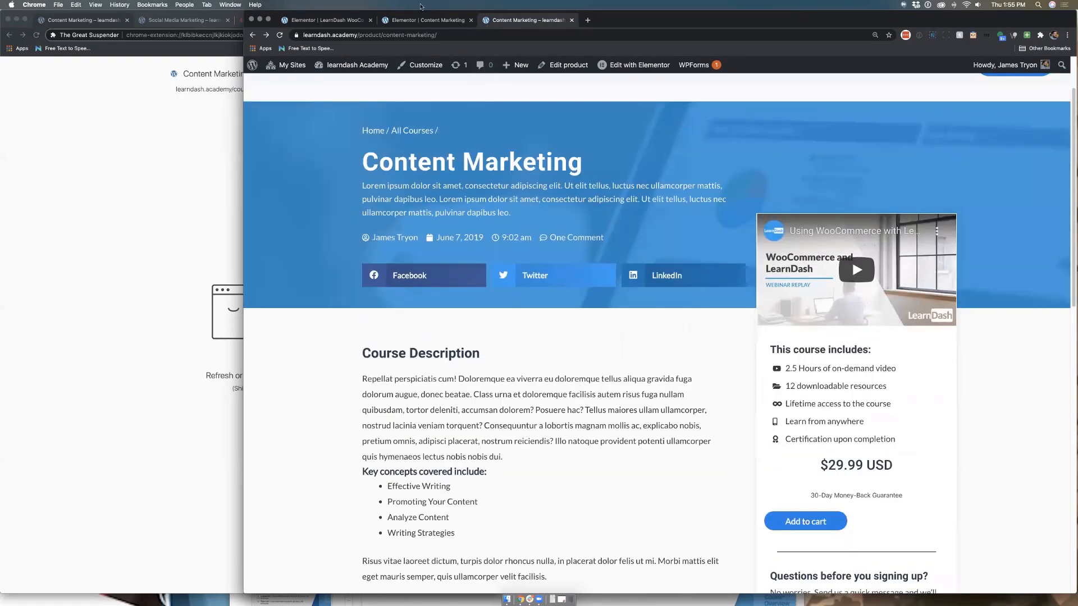
click(426, 22)
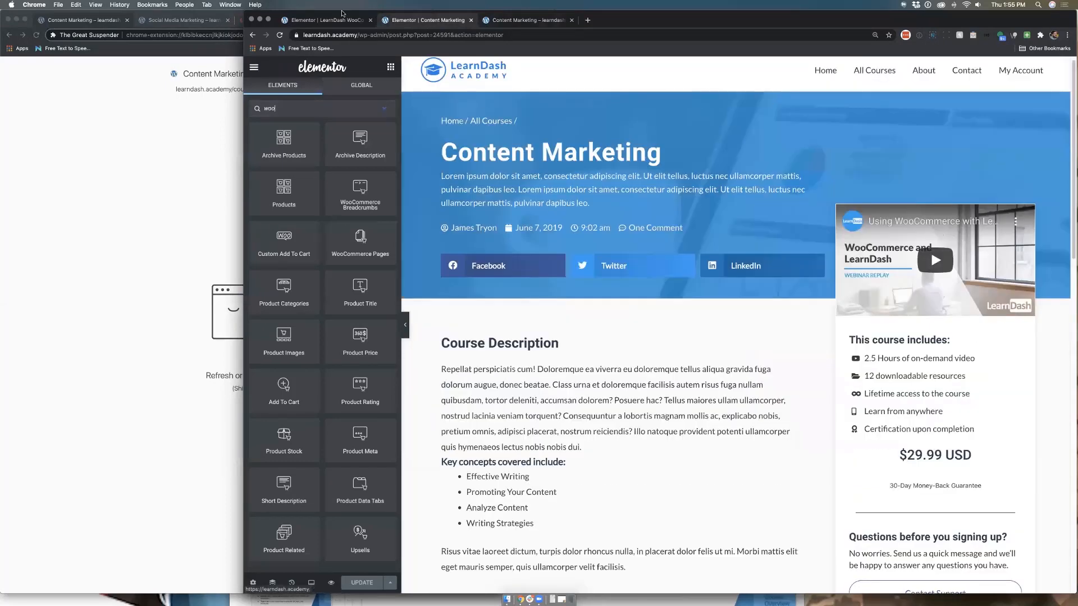
click(310, 20)
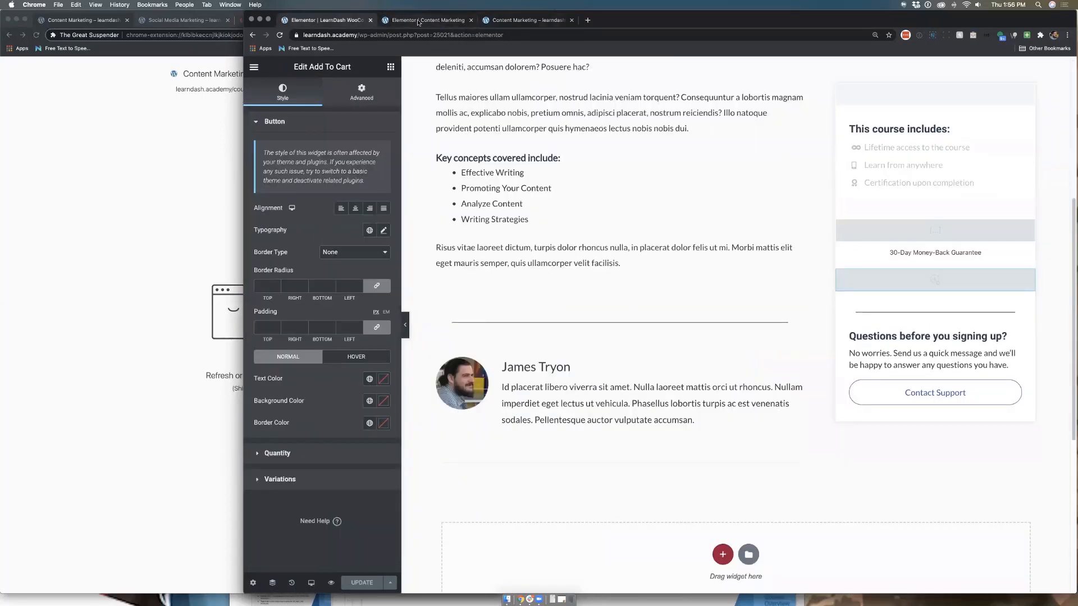
click(418, 23)
click(317, 20)
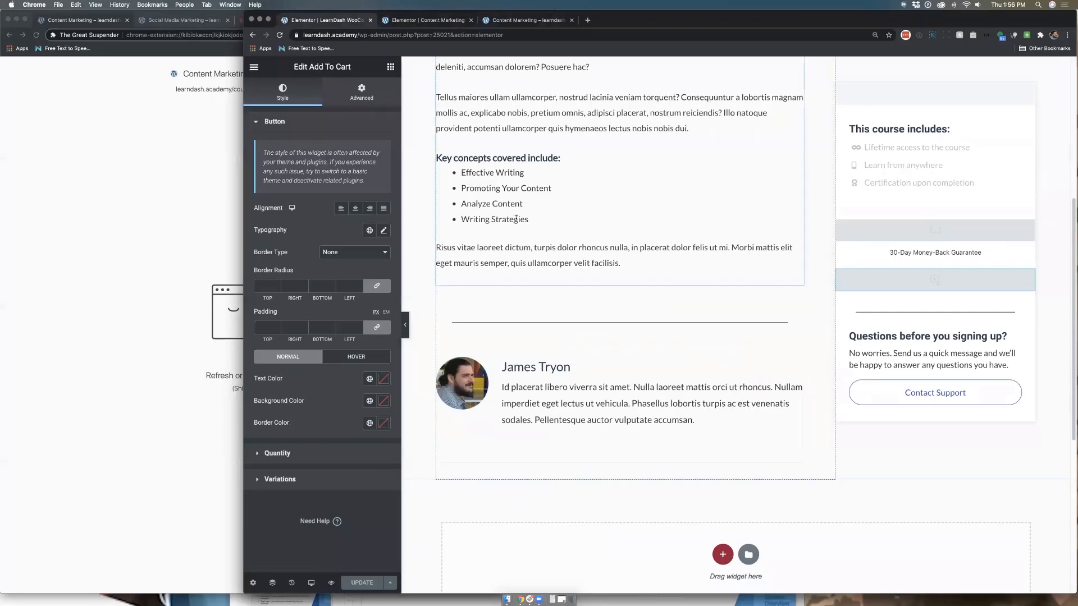
- Add a Product Rating widget to the template header between the course tagline and the author and date line
scroll(570, 244, up, 6)
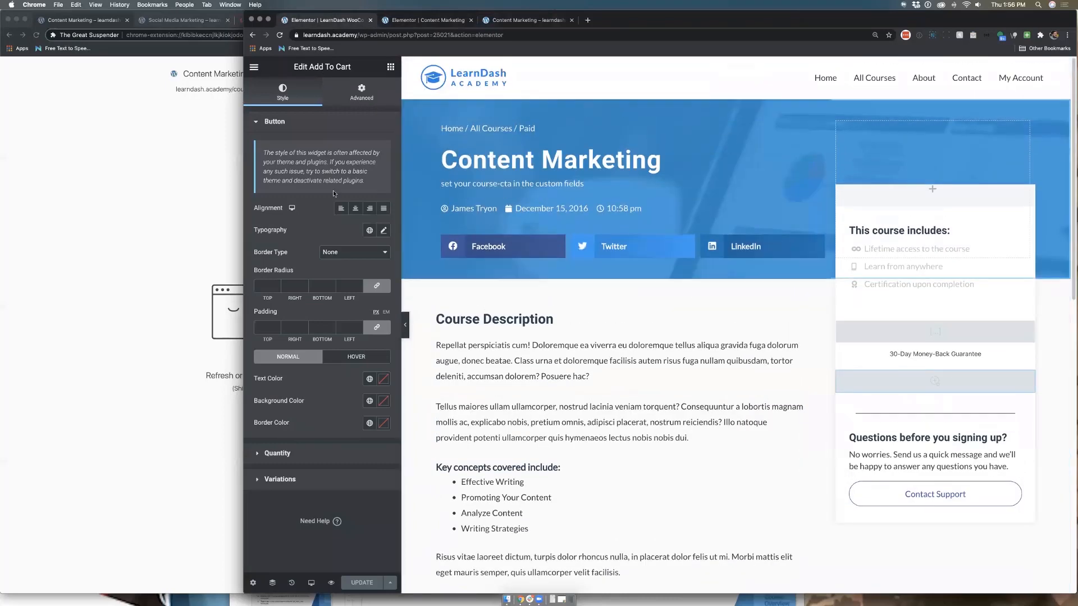
click(253, 68)
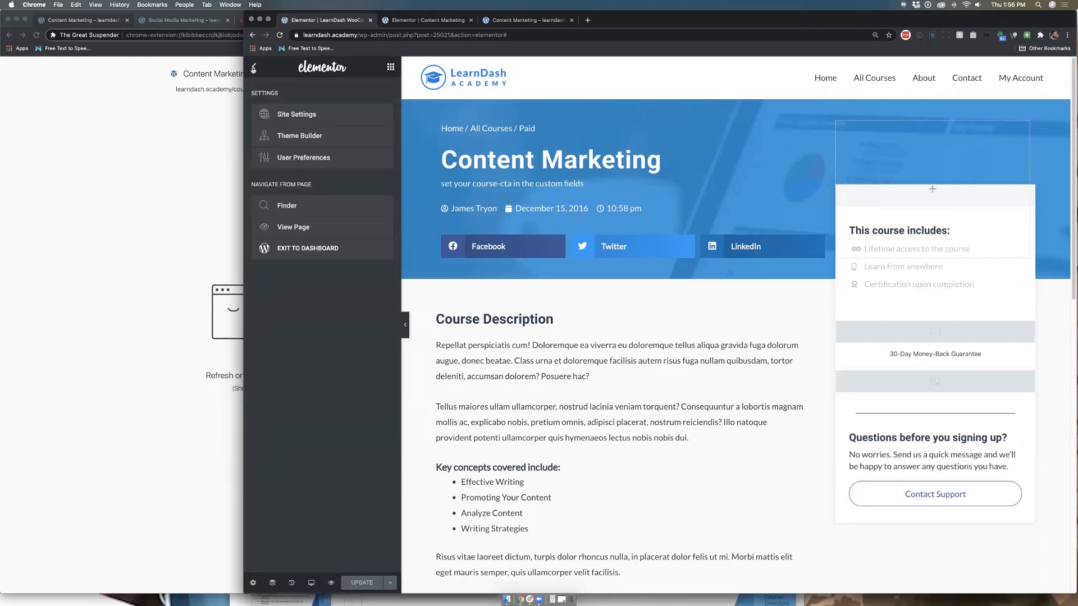
click(253, 68)
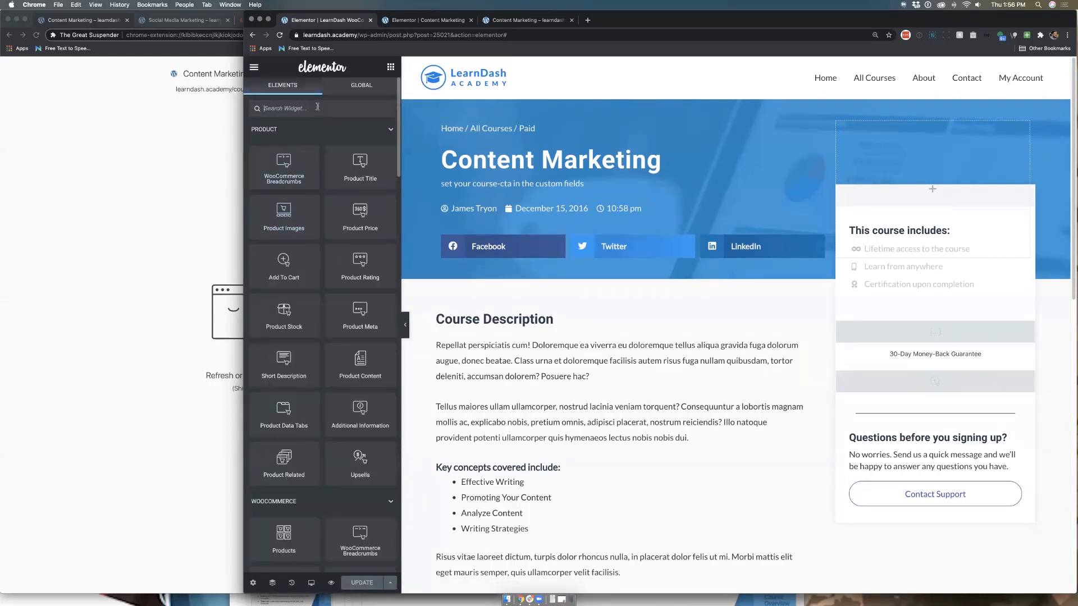
drag(364, 270, 556, 206)
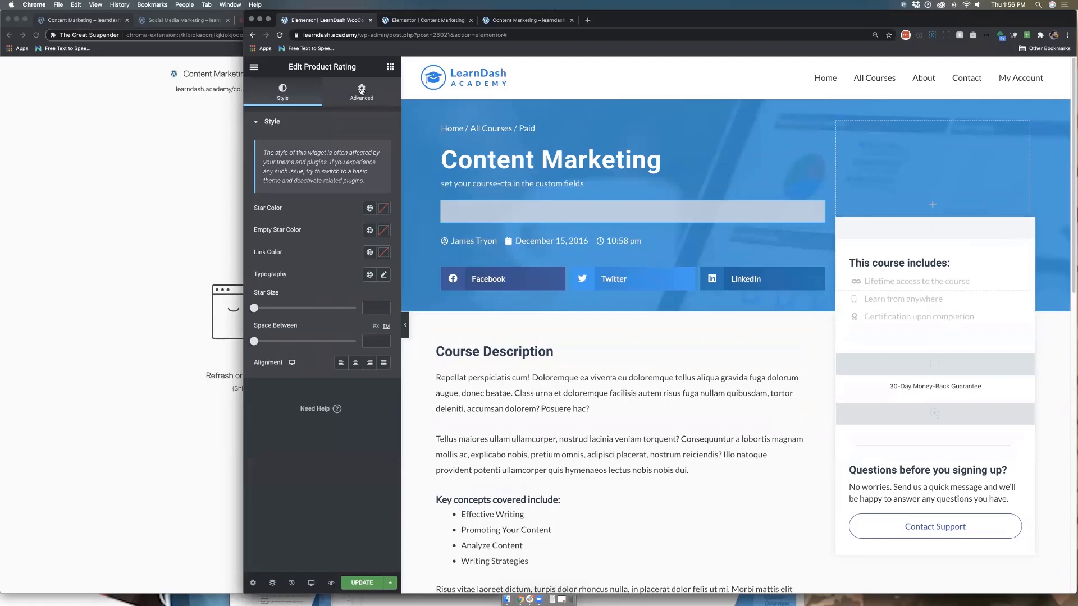
- Set the Product Rating's star color to #FFFFFF and update the template
click(383, 207)
text(#FFFFFF)
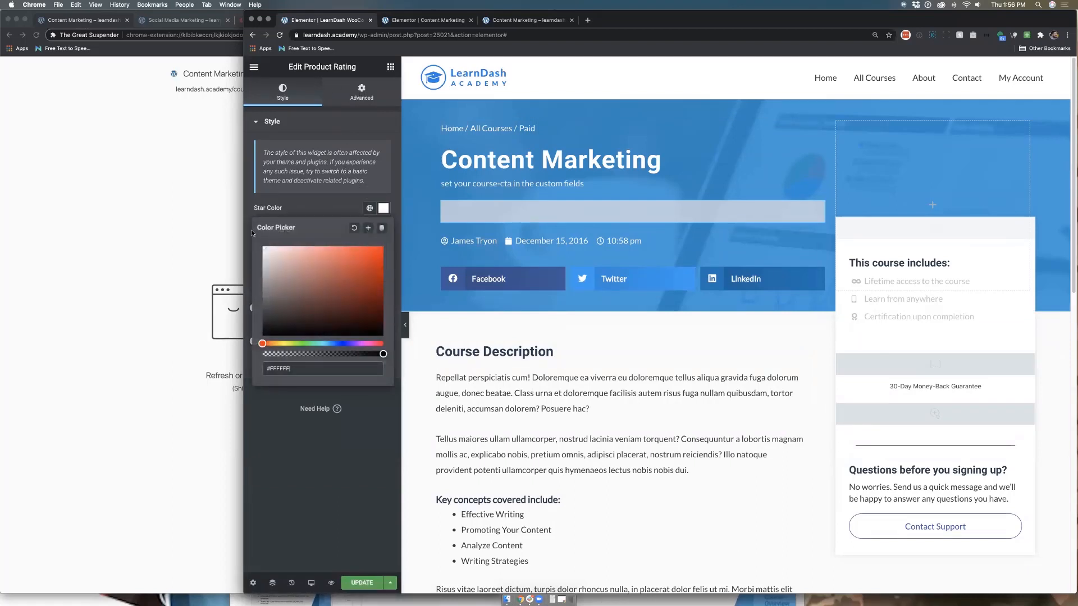
click(381, 211)
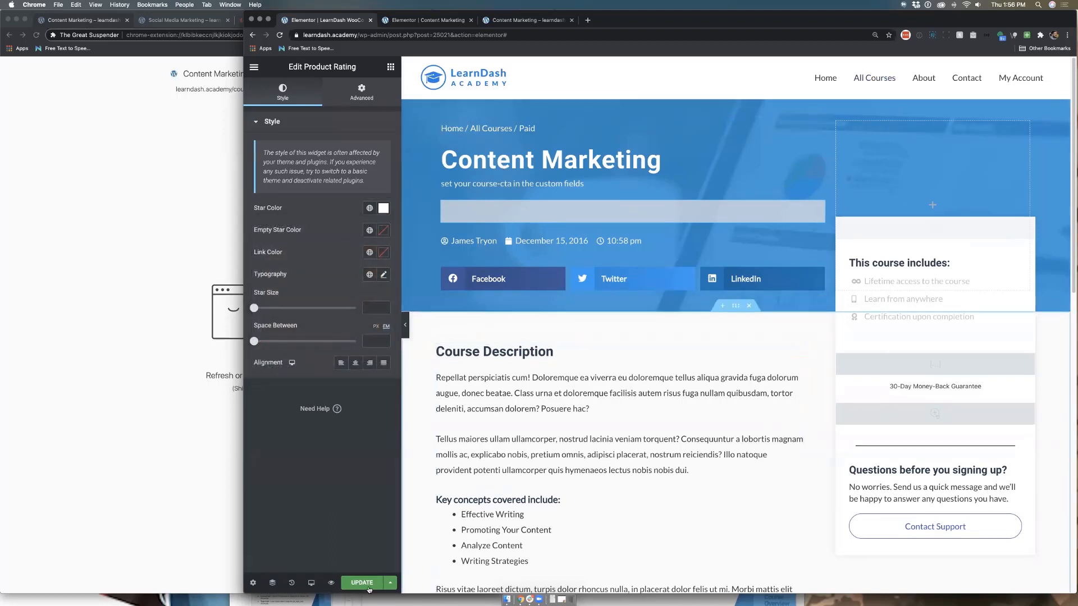
click(369, 584)
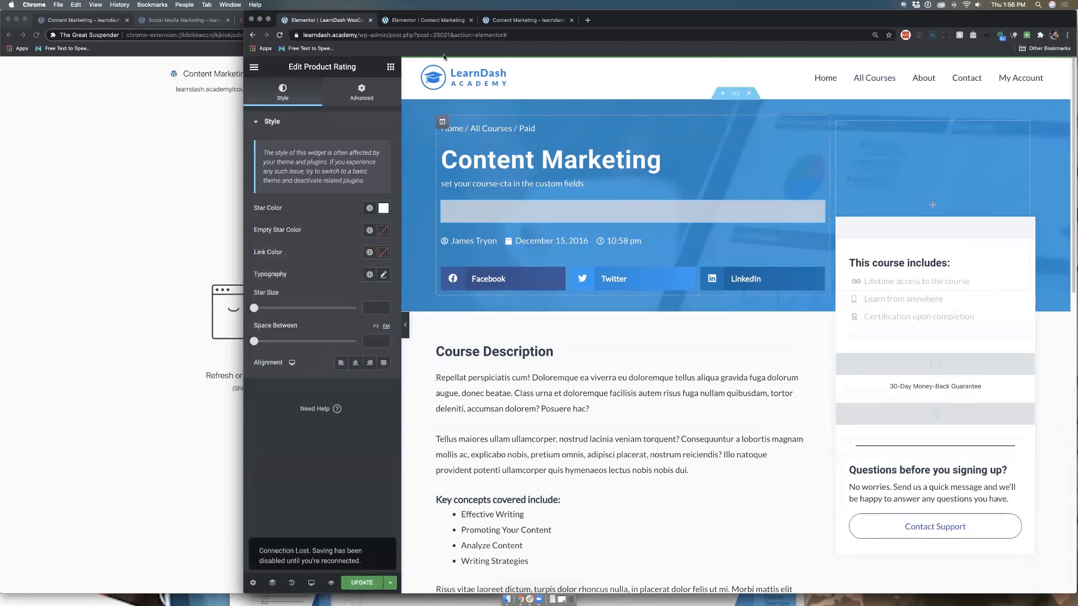
- Reload the live Content Marketing page, accepting the form resubmission, to check the star rating in the header
click(518, 21)
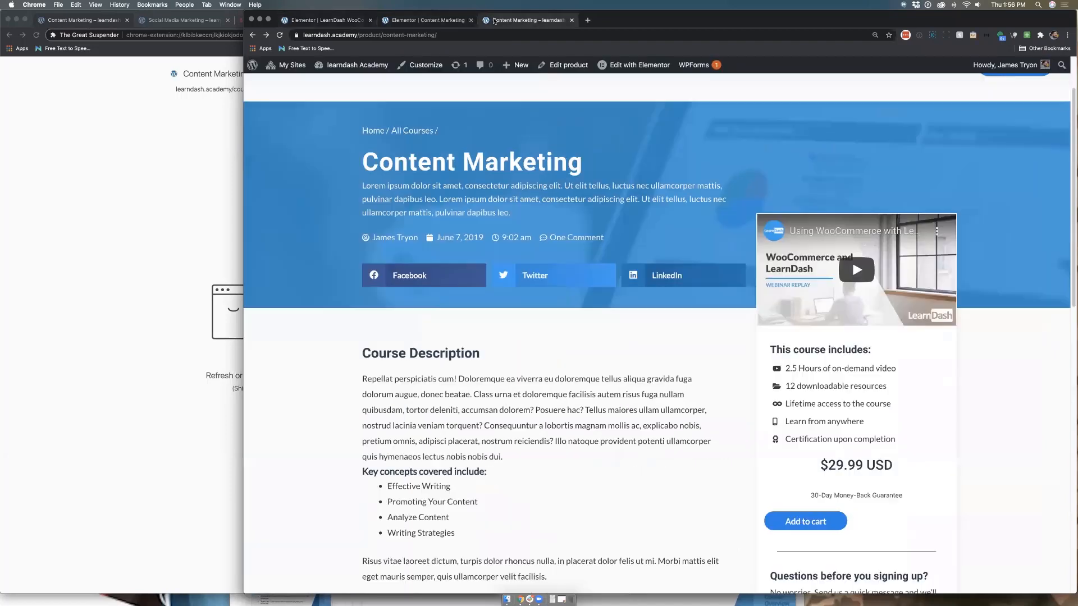
click(324, 20)
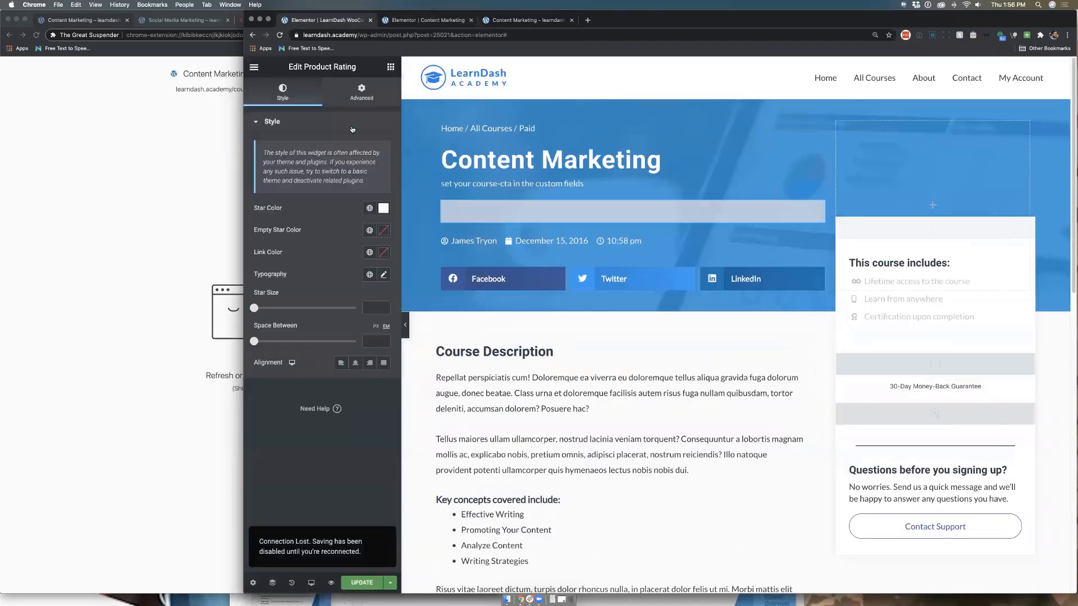
click(547, 21)
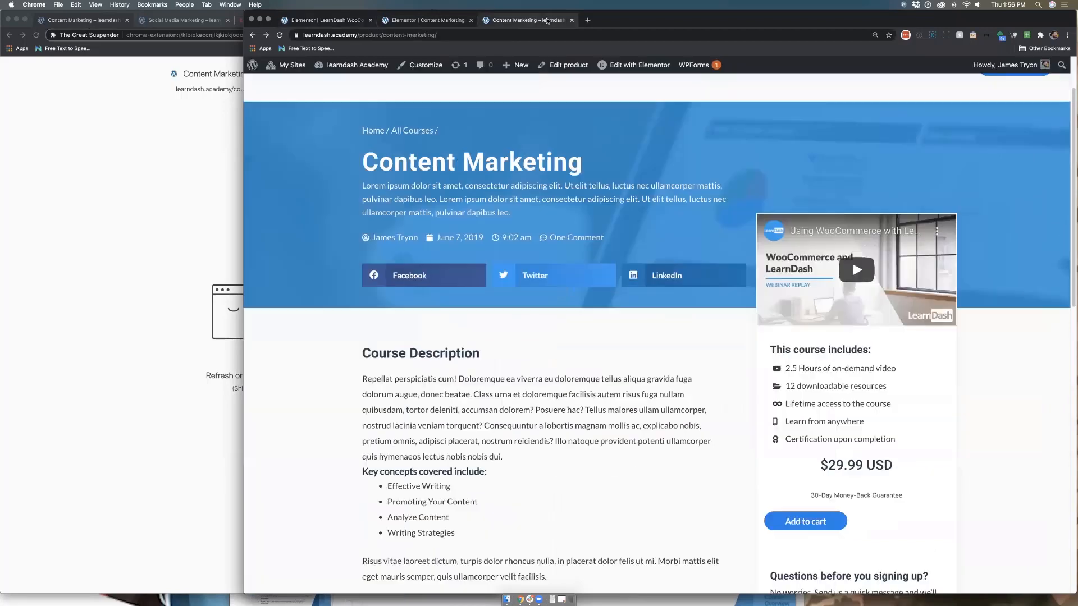
click(280, 35)
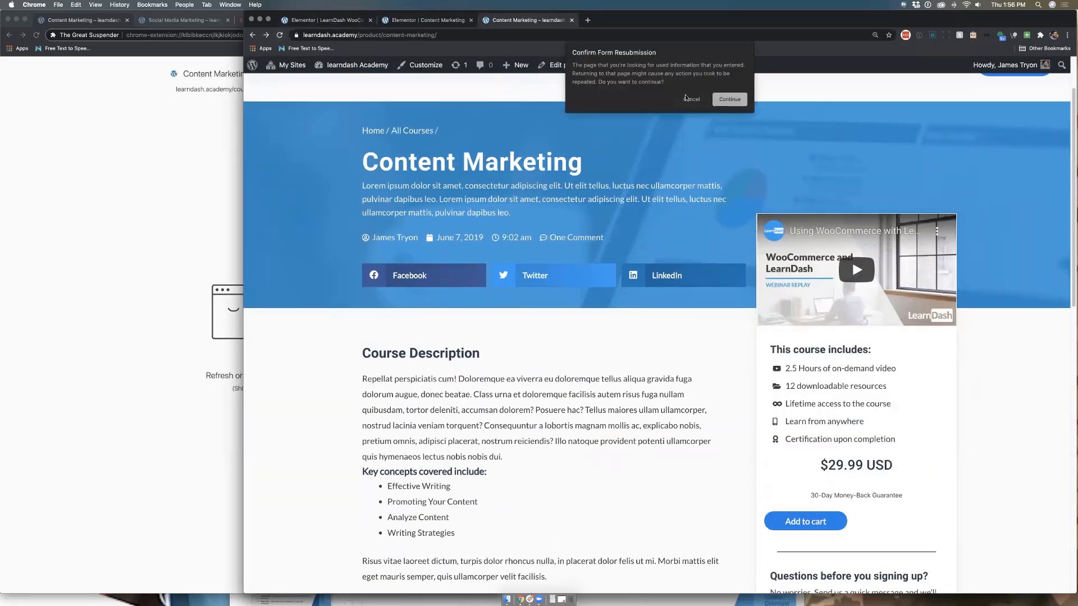
click(724, 99)
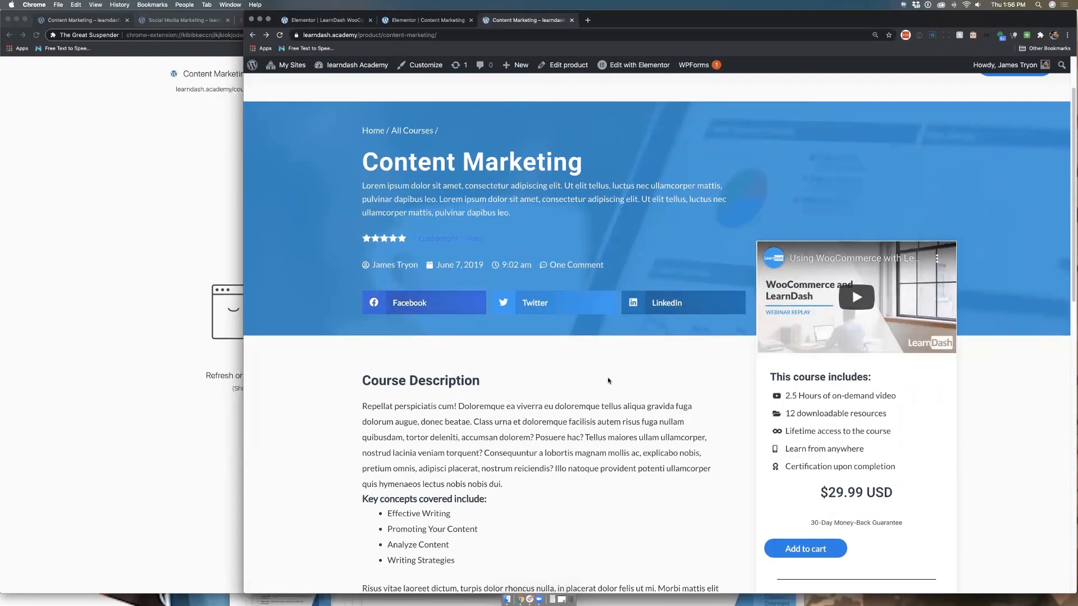
- Review the live page's course description, progress bar, instructor section and reviews, highlighting the description text
scroll(798, 413, down, 3)
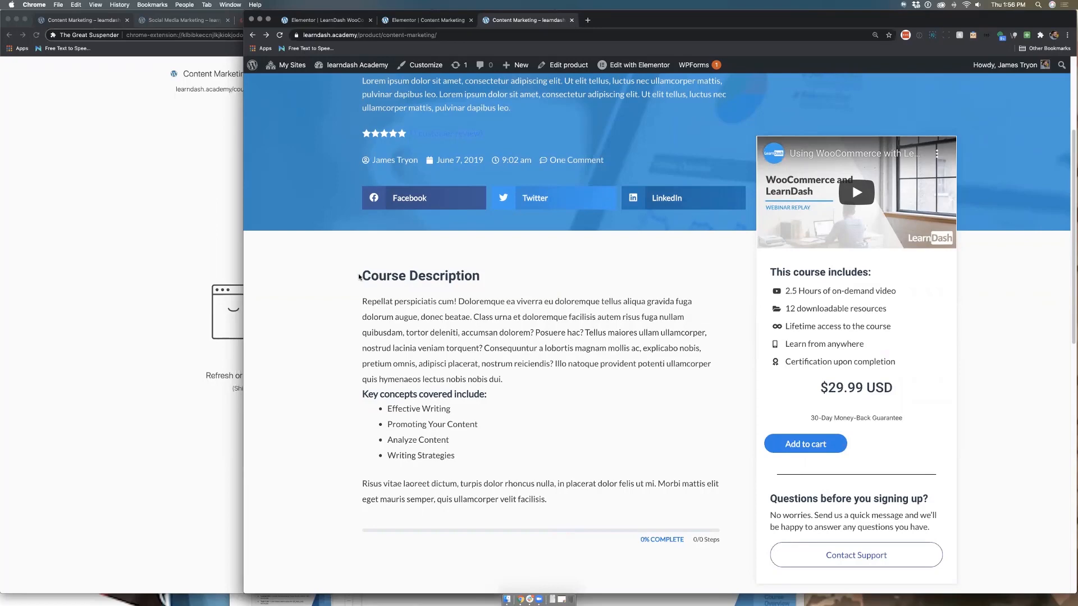
drag(364, 275, 569, 508)
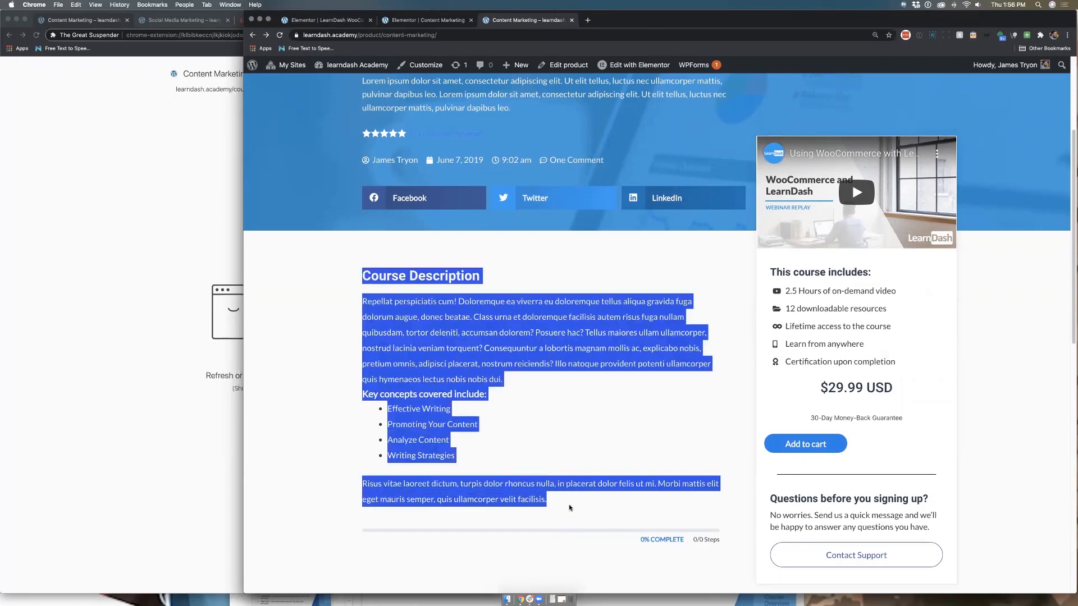
scroll(584, 502, down, 3)
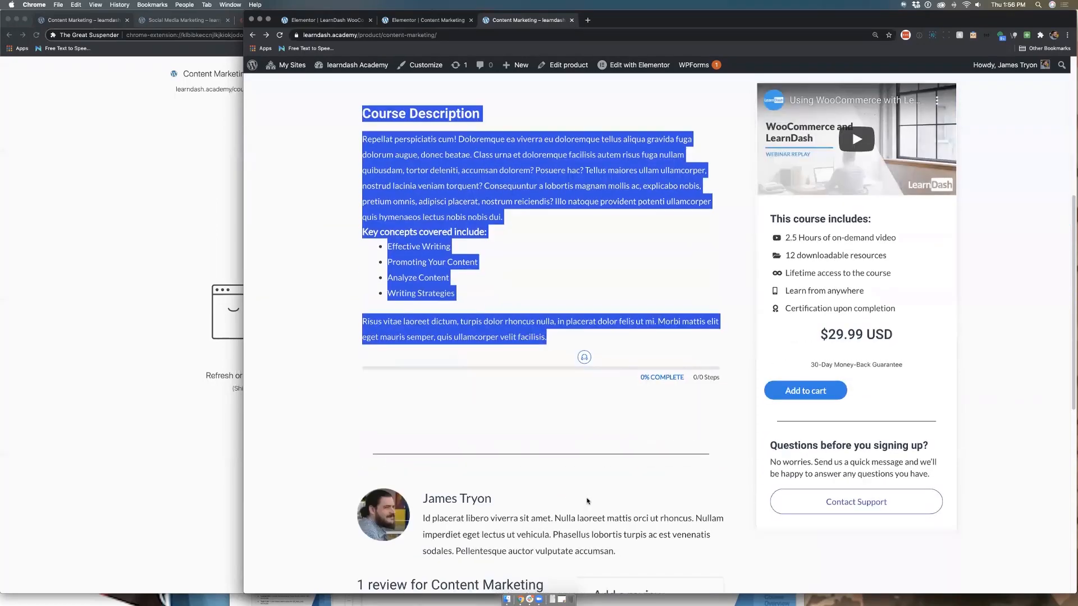
scroll(588, 501, down, 5)
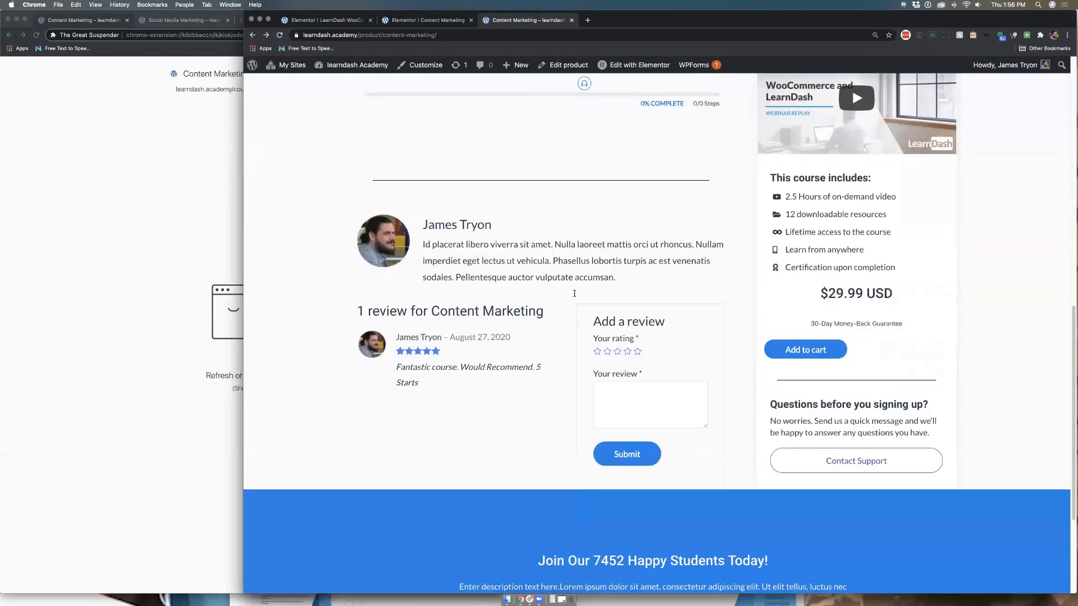
scroll(606, 166, up, 1)
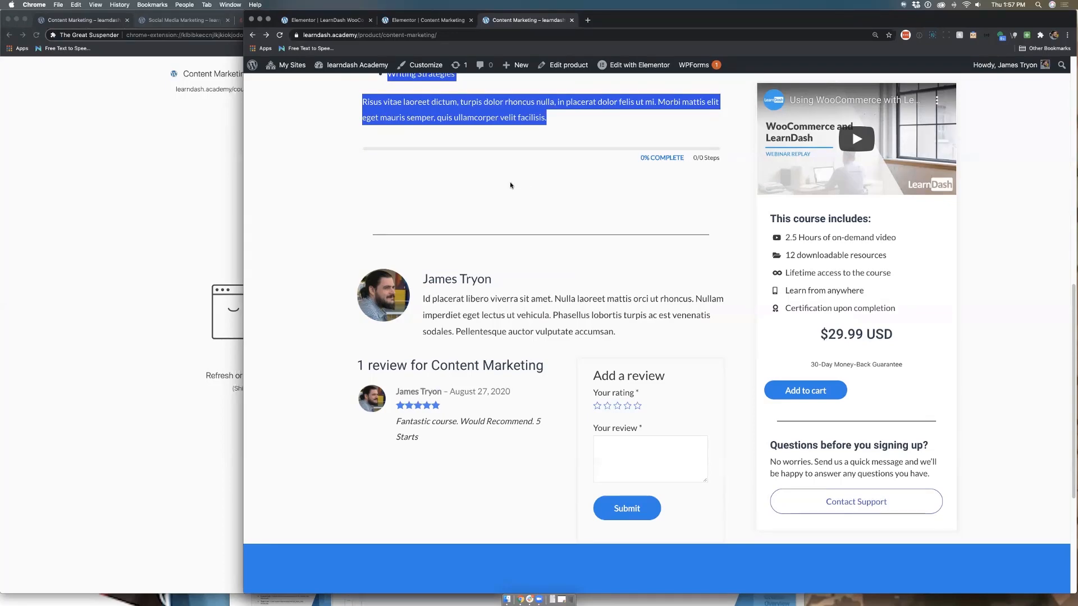
scroll(510, 182, up, 2)
scroll(510, 184, up, 3)
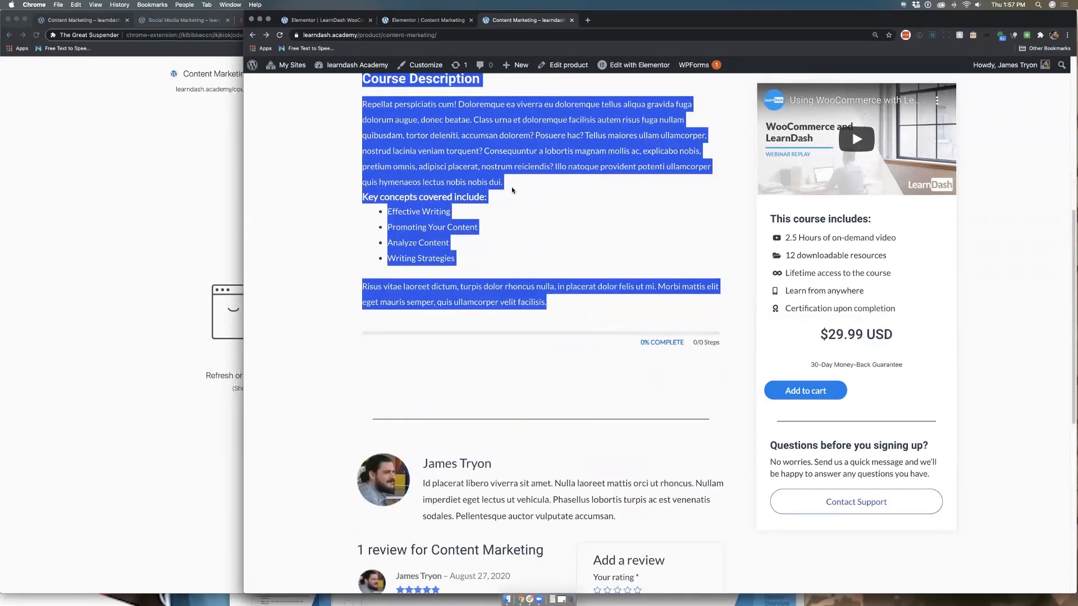
- Compare the live page's course description area with the same section in the Content Marketing product's Elementor editor
click(428, 21)
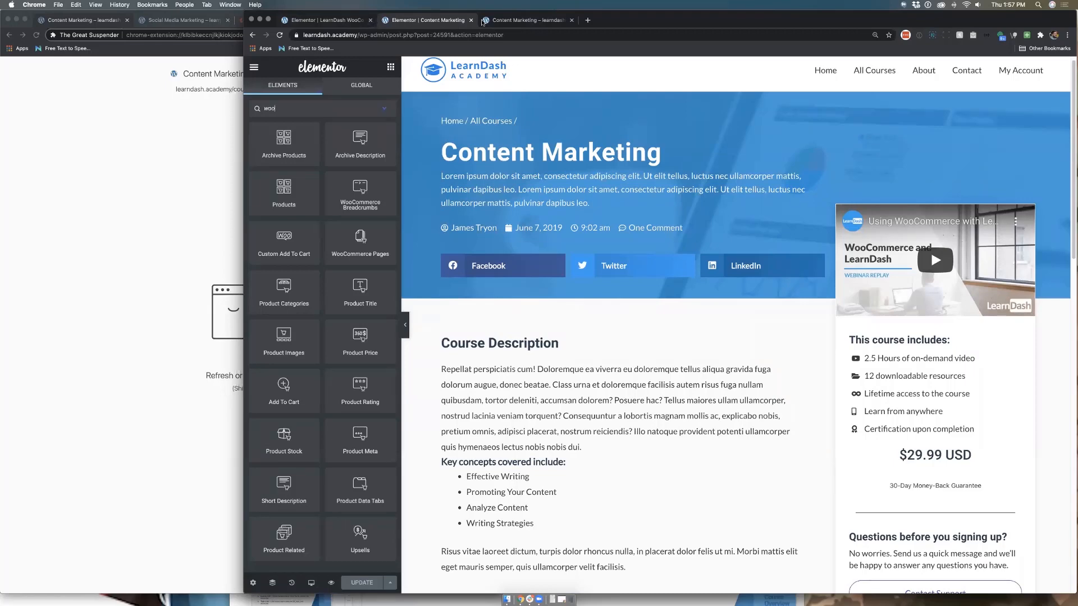
click(517, 24)
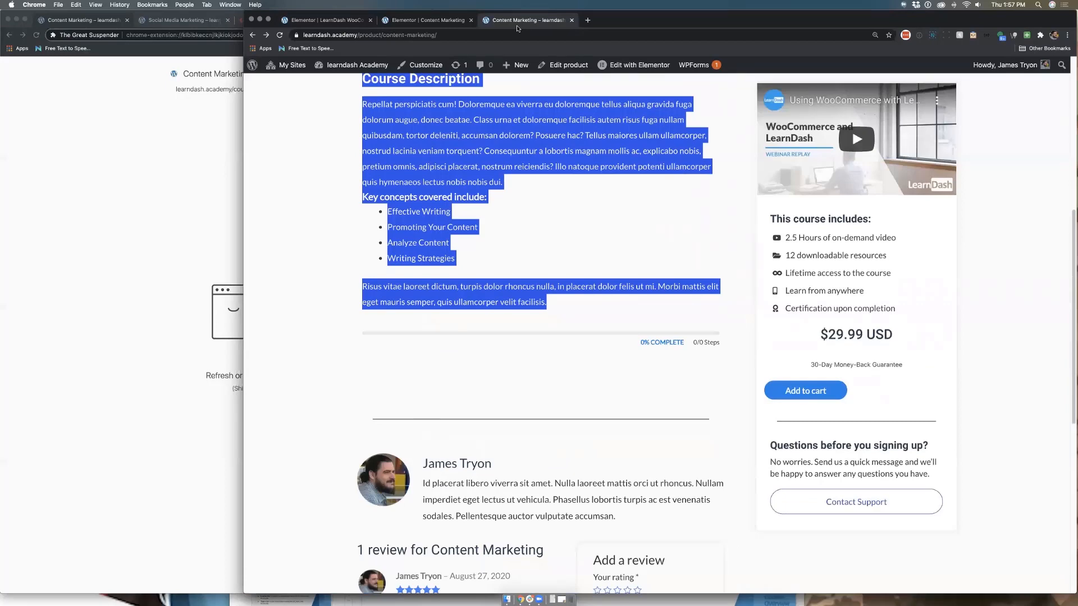
click(427, 20)
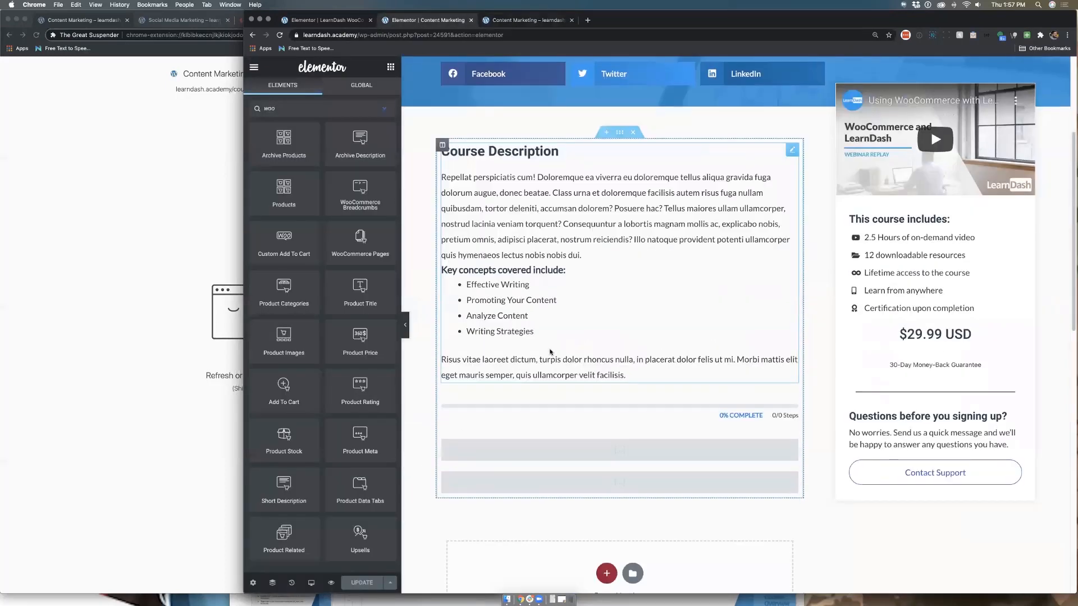
- Retype the quotation marks in the certificate shortcode so it reads [ld_certificate course_id="24042"], and apply it
scroll(550, 352, down, 1)
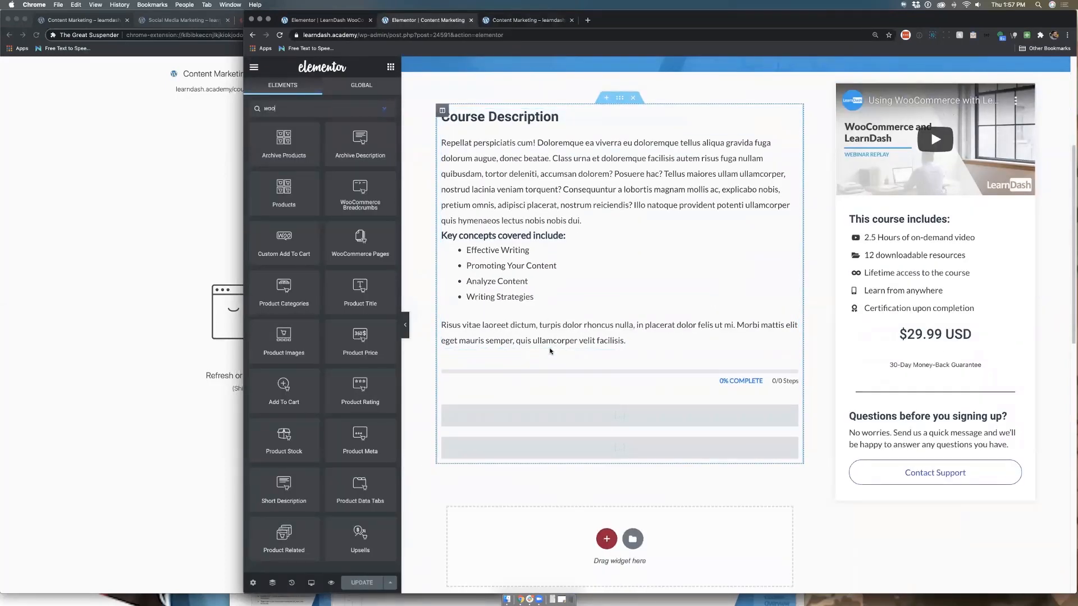
click(606, 442)
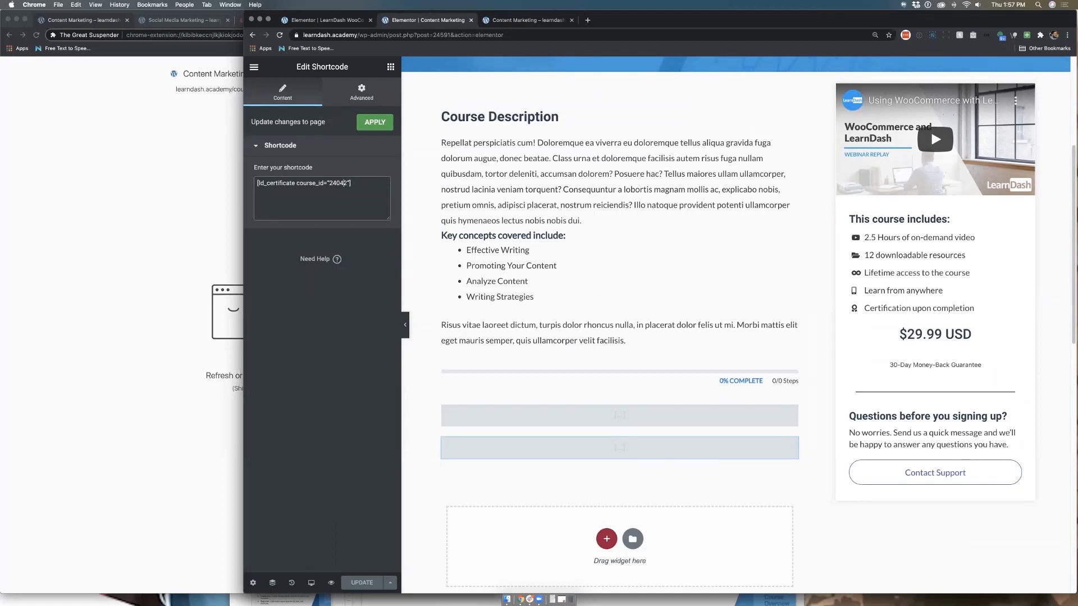
key(BackSpace)
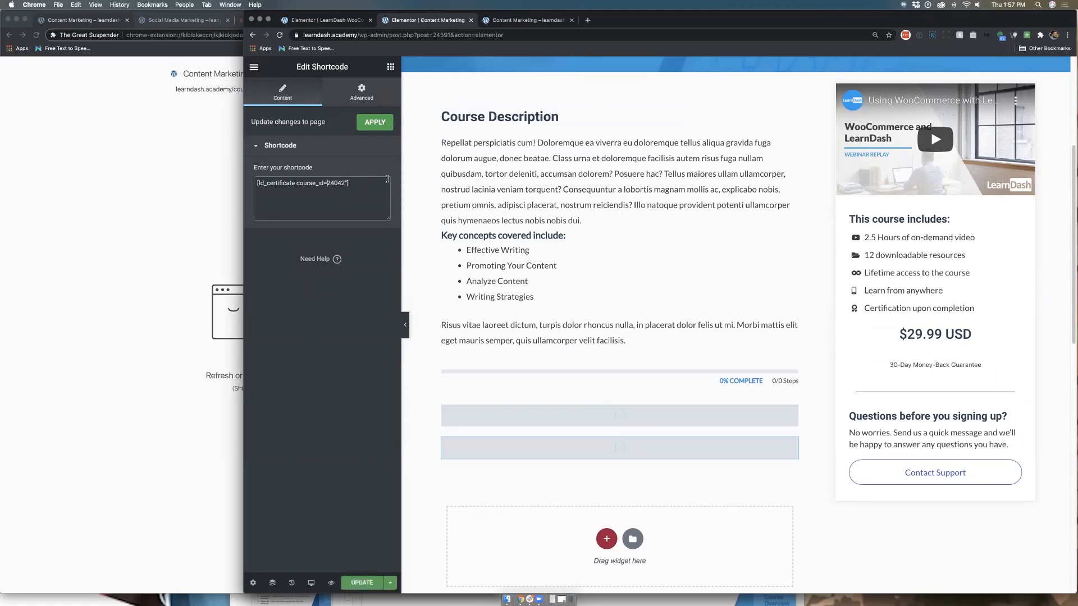
text(")
key(Right)
key(Right)
key(Right)
key(Right)
key(Right)
key(BackSpace)
text(")
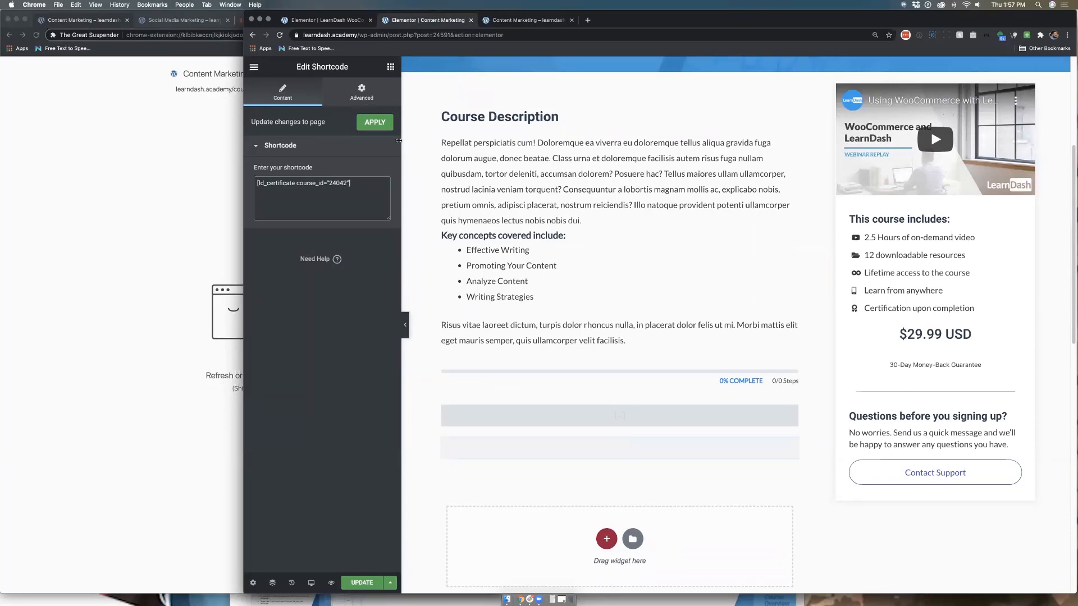
click(389, 123)
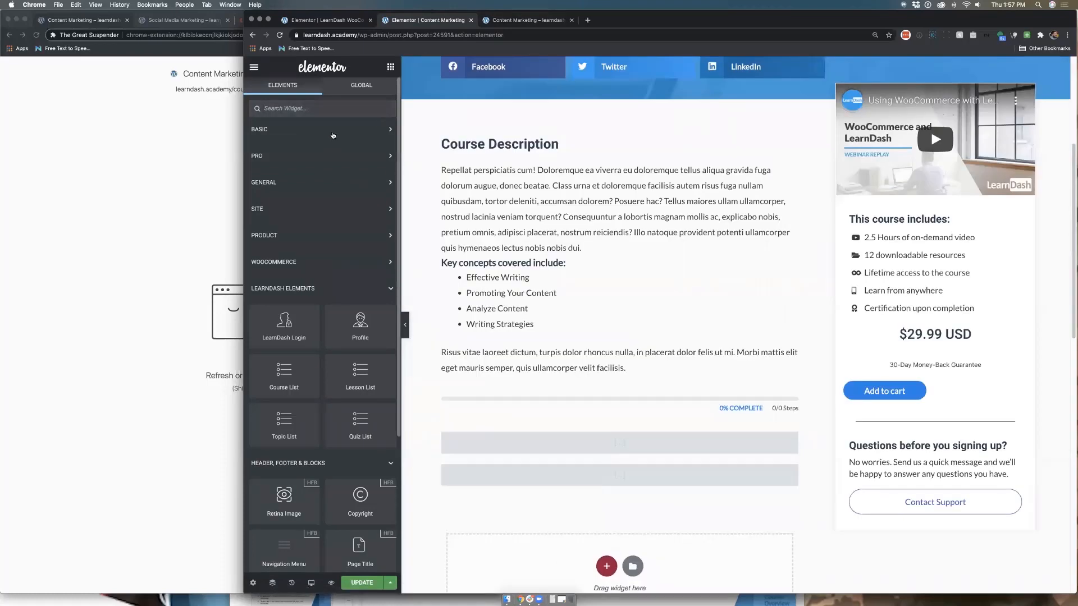
- Correct the course content shortcode to [course_content course_id="24042"], apply it and update the product page
click(618, 476)
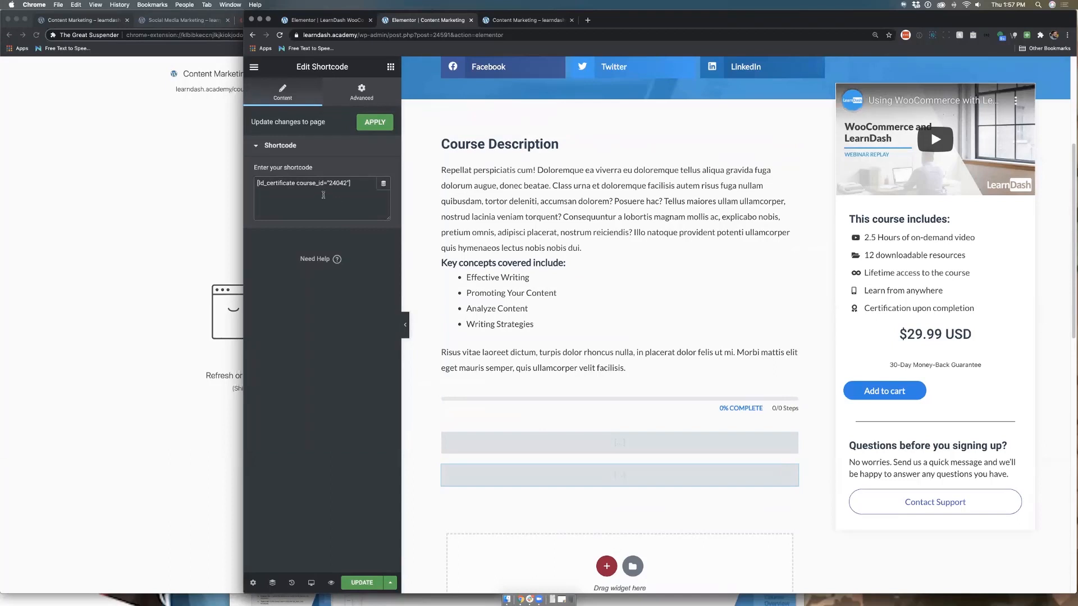
scroll(584, 391, down, 2)
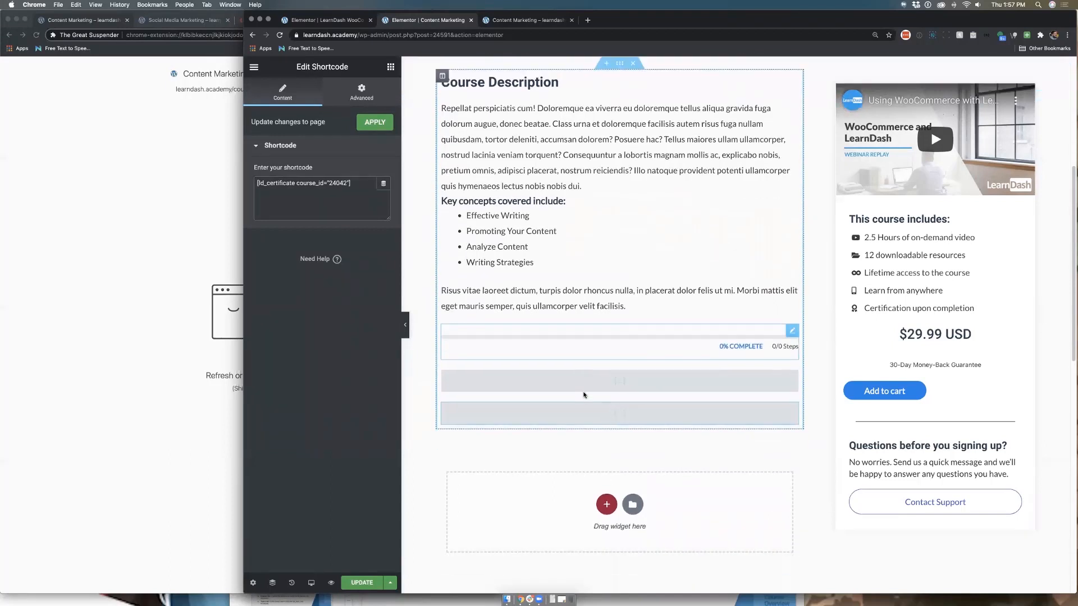
click(584, 413)
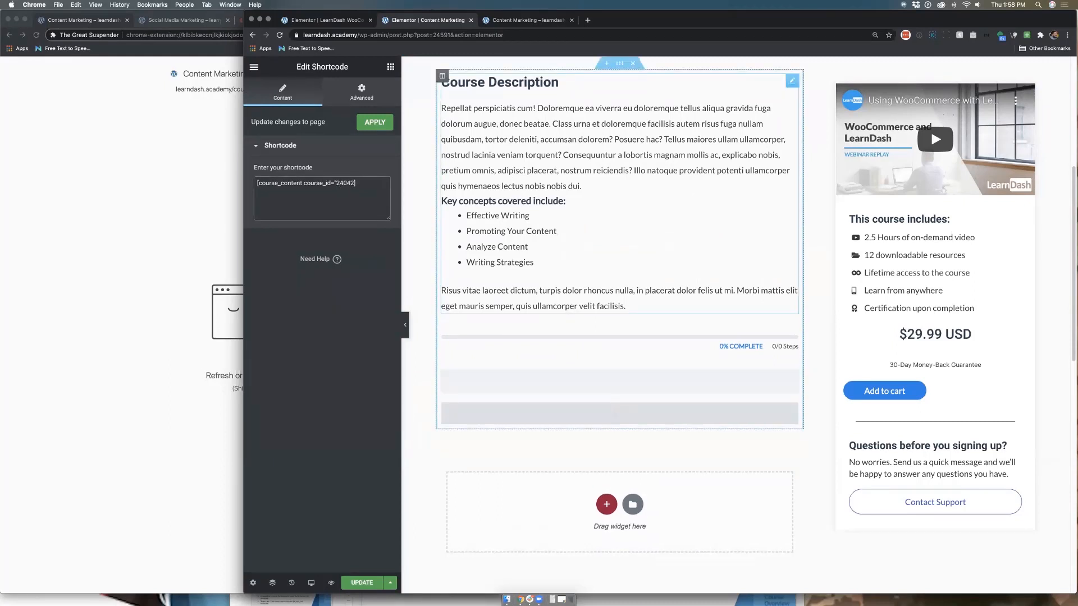
click(375, 122)
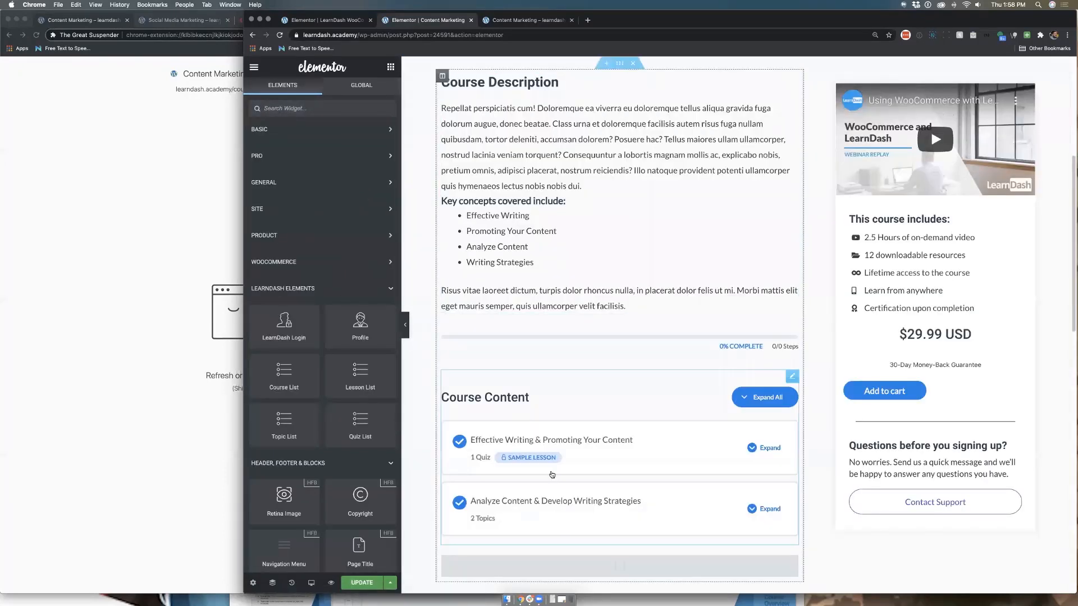
click(551, 473)
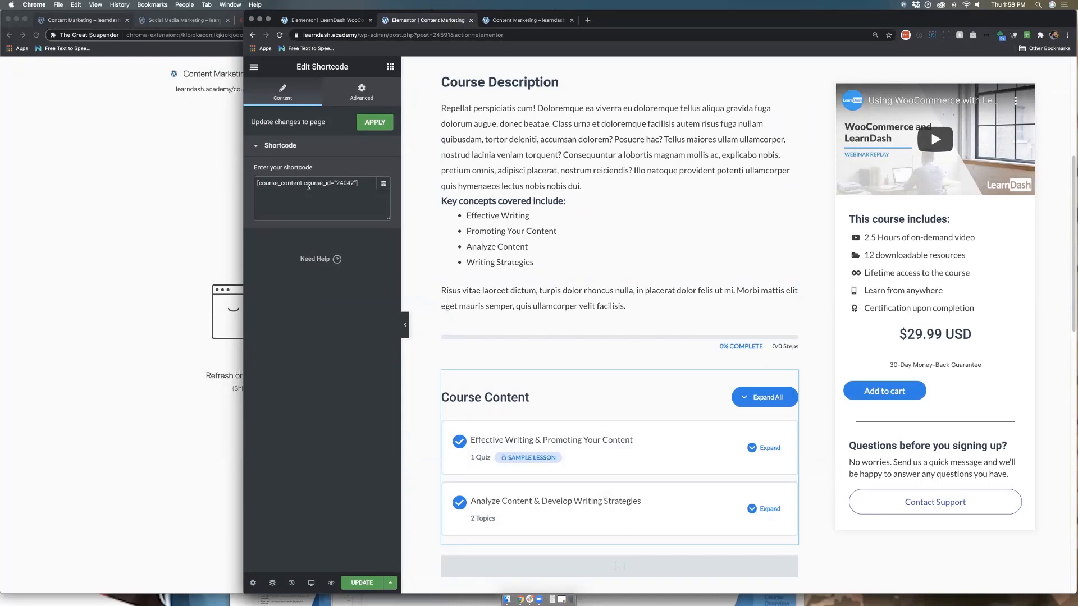
click(362, 583)
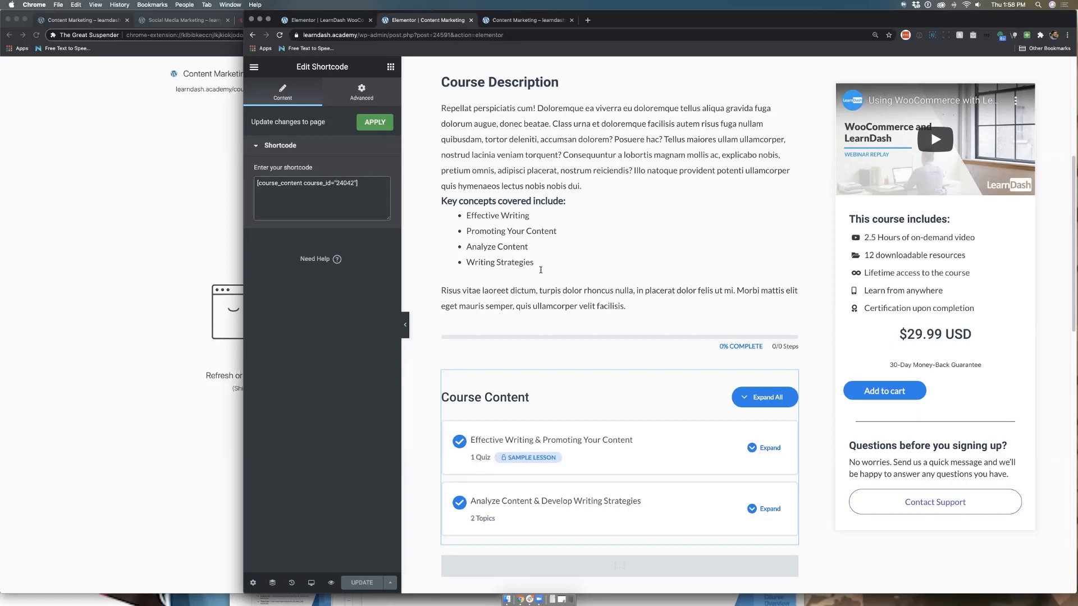
- Reload the live Content Marketing page, accepting the form resubmission, to check the Course Content section and header
scroll(588, 445, down, 4)
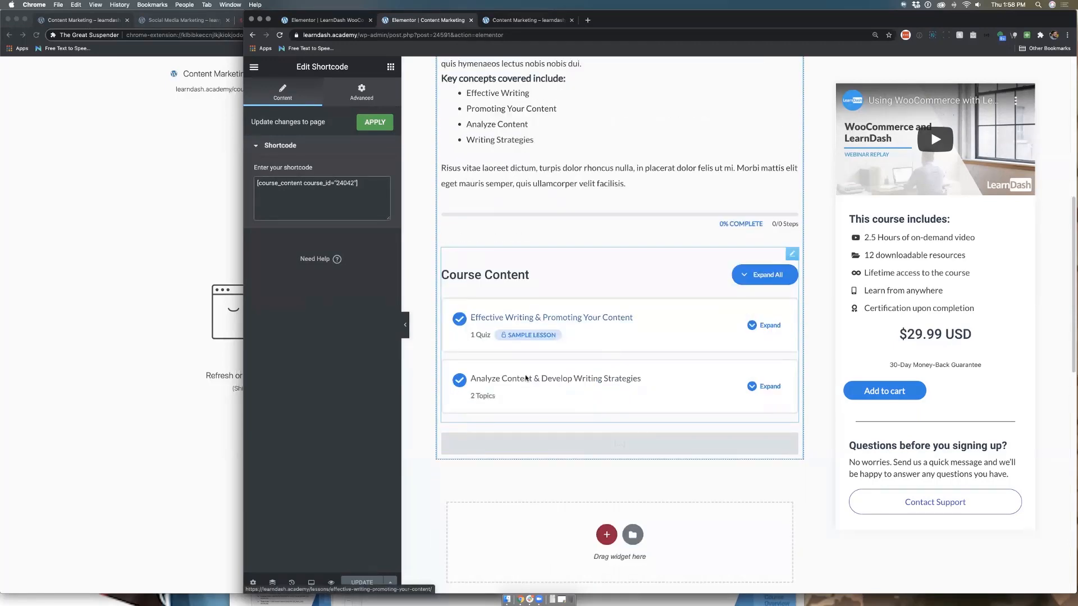
click(514, 20)
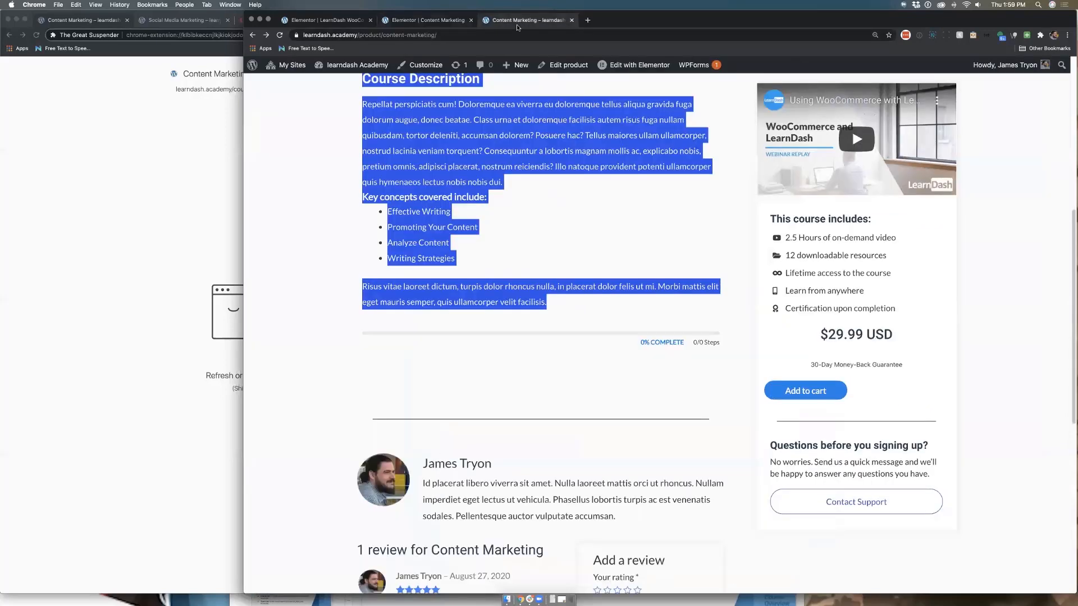
click(281, 35)
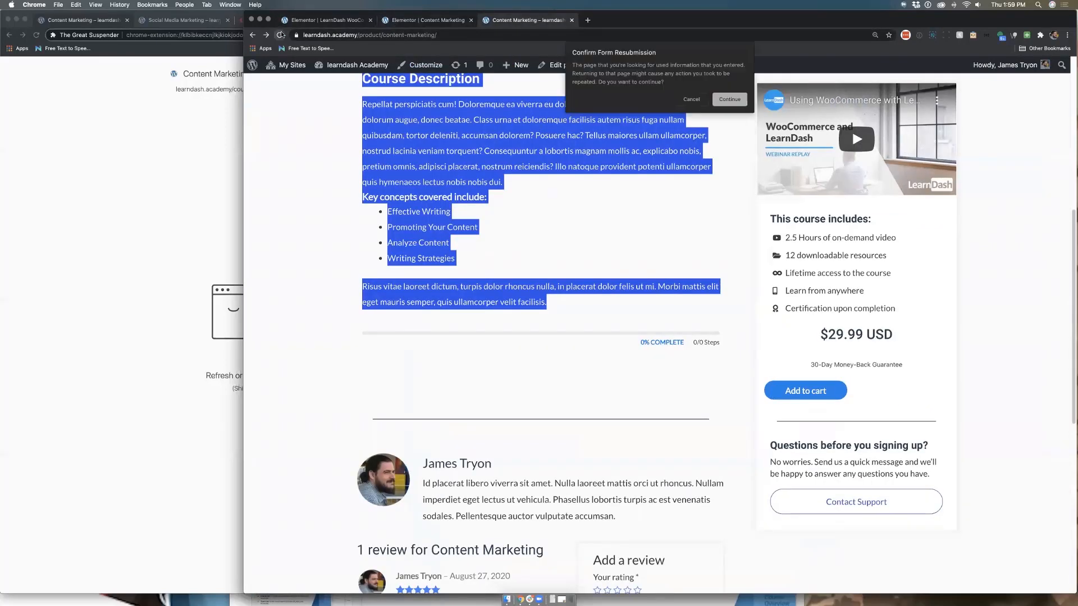
click(718, 101)
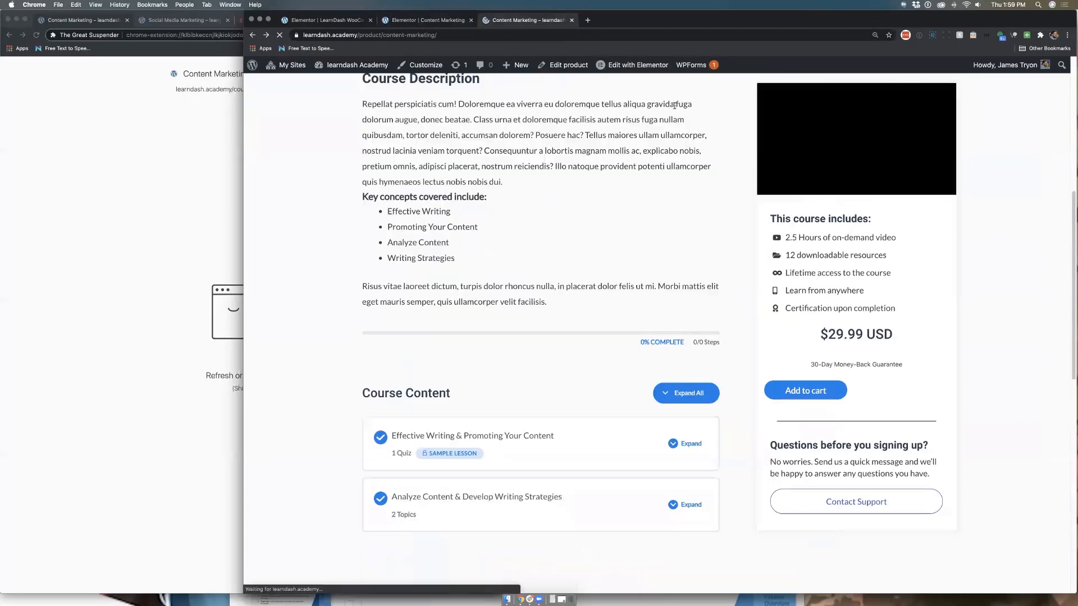
scroll(370, 357, up, 5)
scroll(385, 352, up, 3)
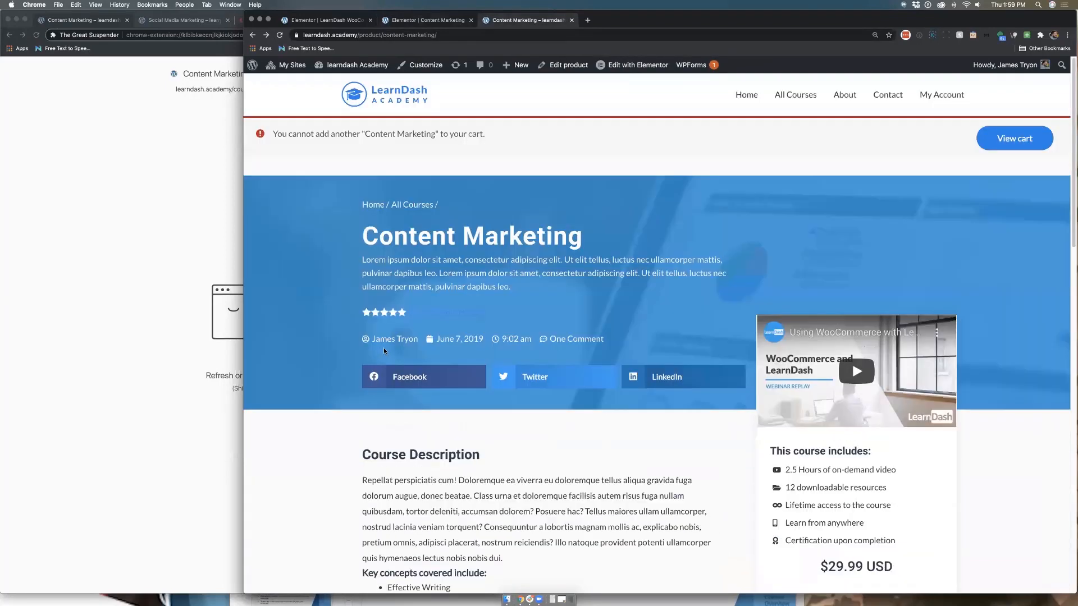
- Review the live page's description and Course Content sections, expanding the "Effective Writing & Promoting Your Content" lesson
scroll(432, 345, down, 3)
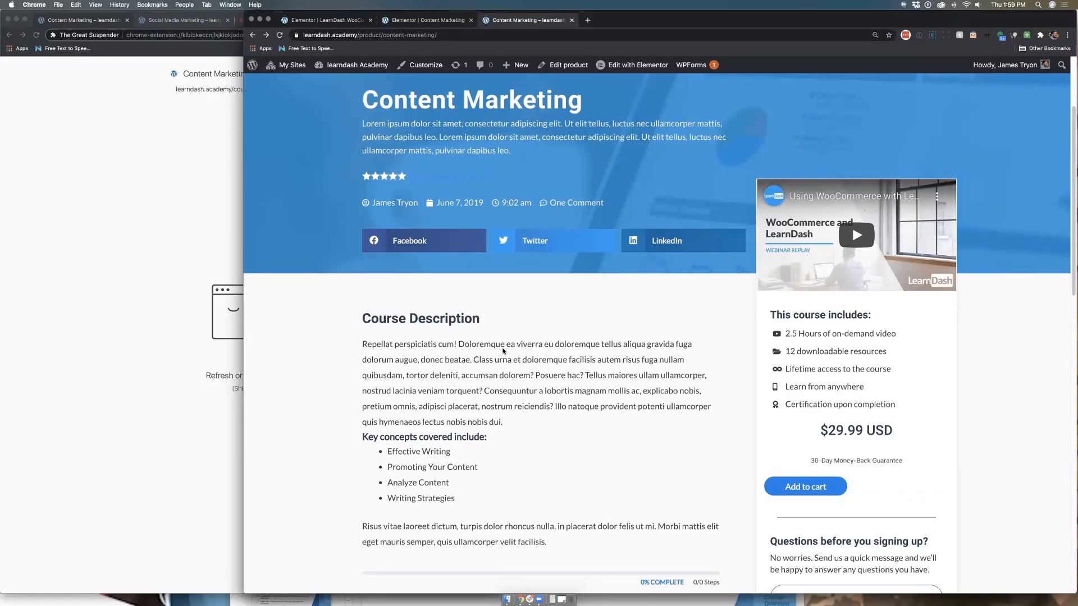
scroll(517, 347, down, 2)
scroll(517, 346, down, 5)
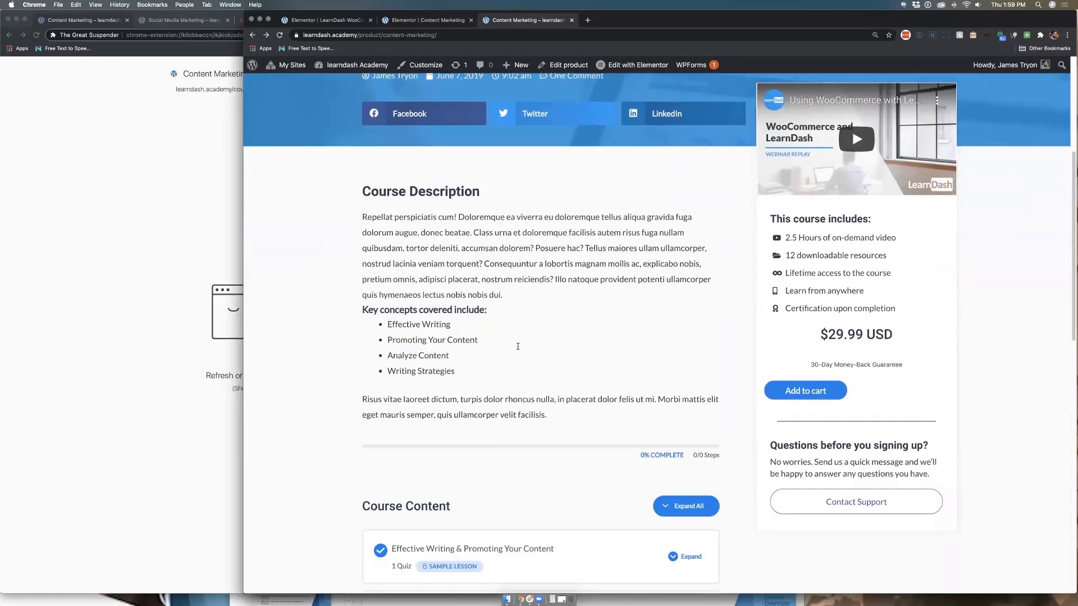
scroll(523, 349, down, 3)
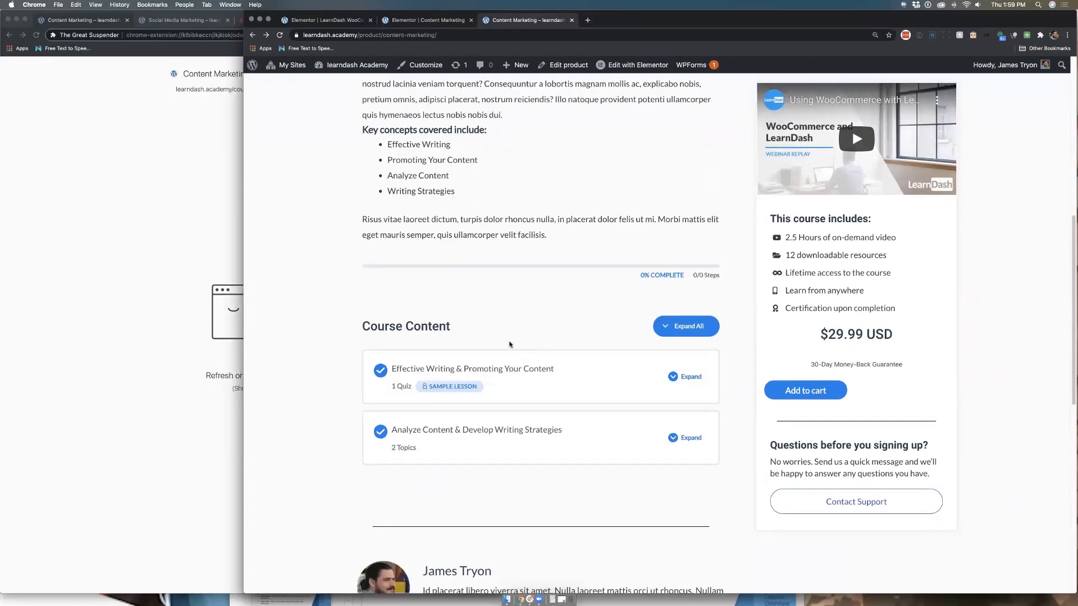
scroll(509, 342, down, 6)
scroll(514, 337, up, 4)
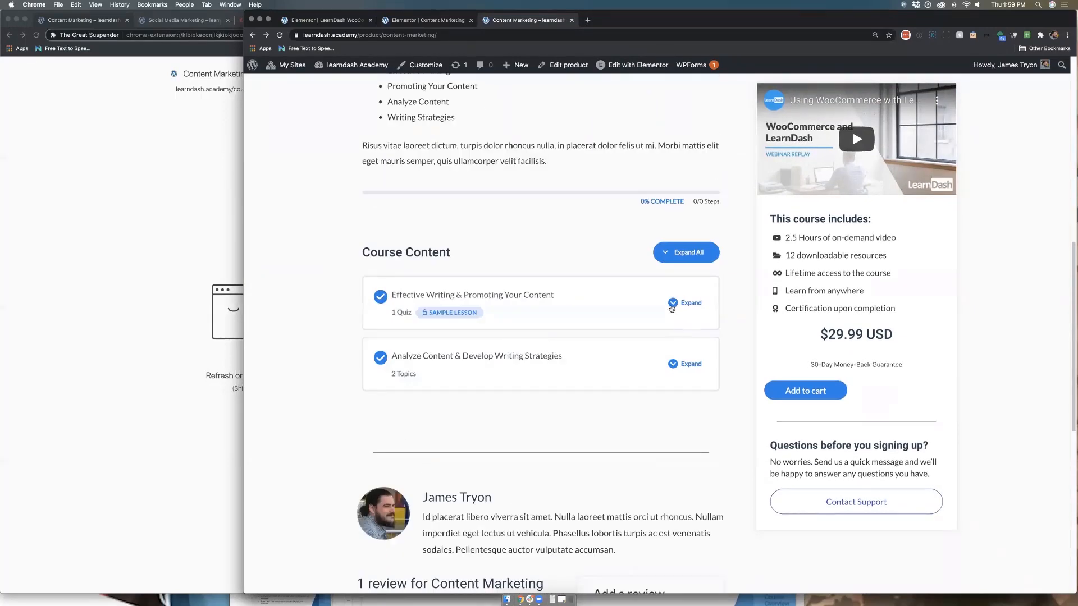
click(670, 306)
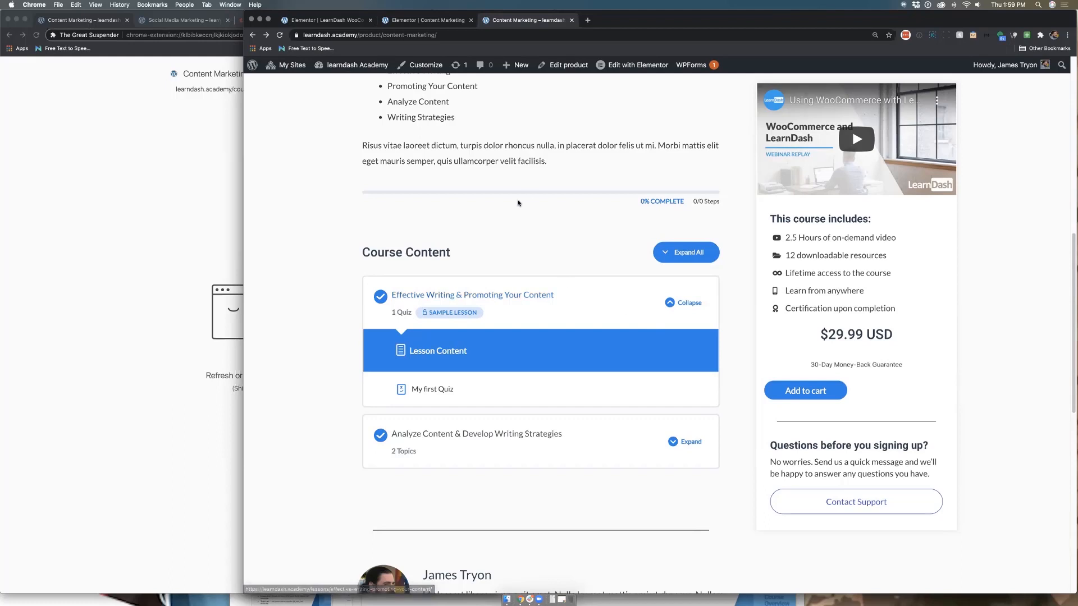
scroll(519, 220, up, 1)
scroll(517, 217, up, 3)
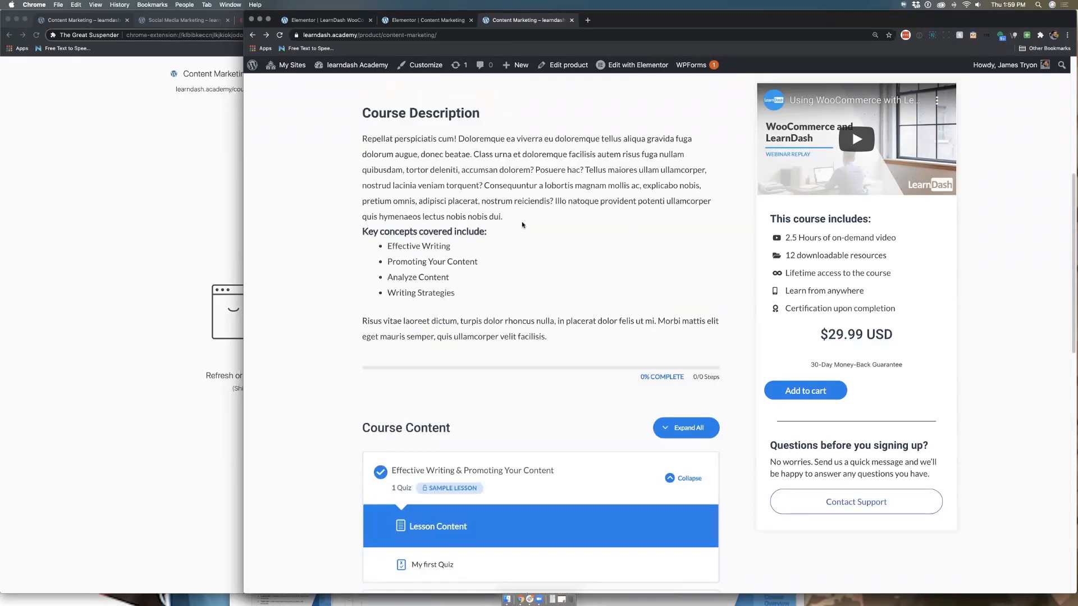
scroll(523, 226, down, 1)
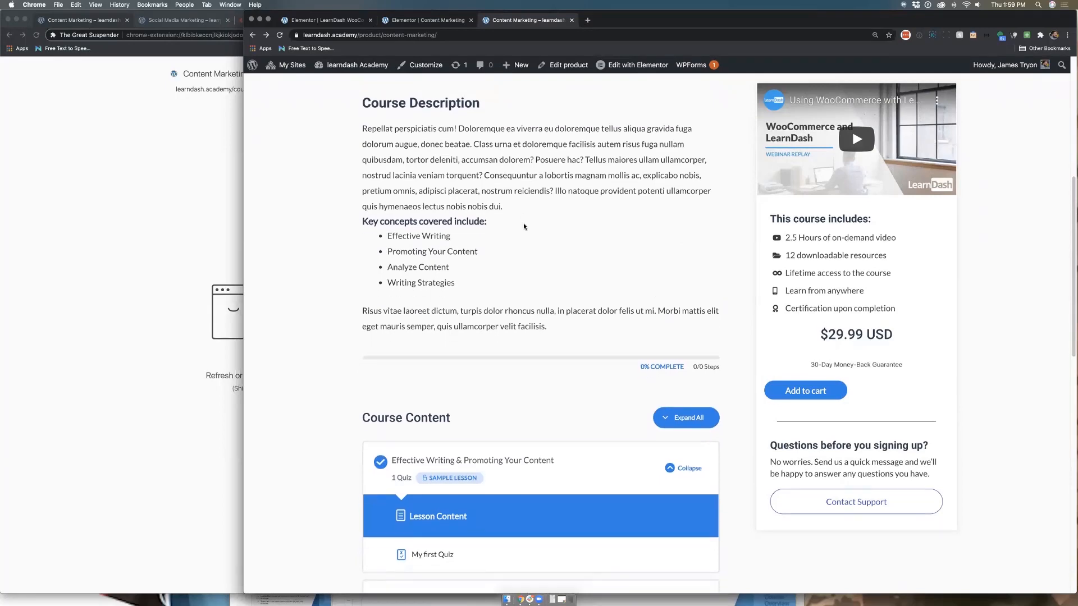
- Submit a five-star course review reading "It was so easy, I did it twice!"
scroll(524, 227, down, 5)
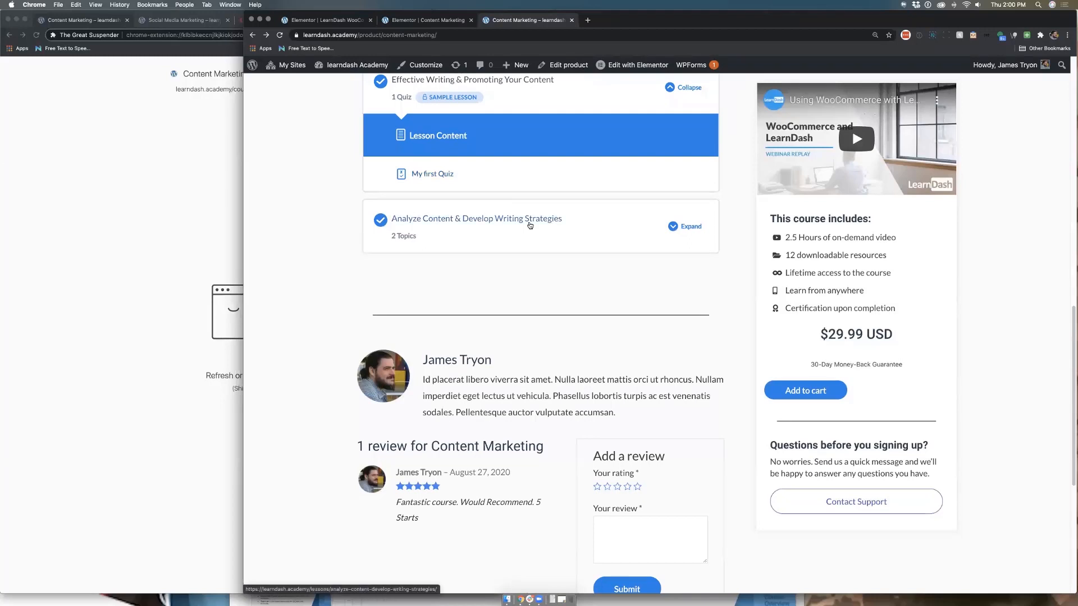
scroll(530, 225, down, 1)
click(630, 485)
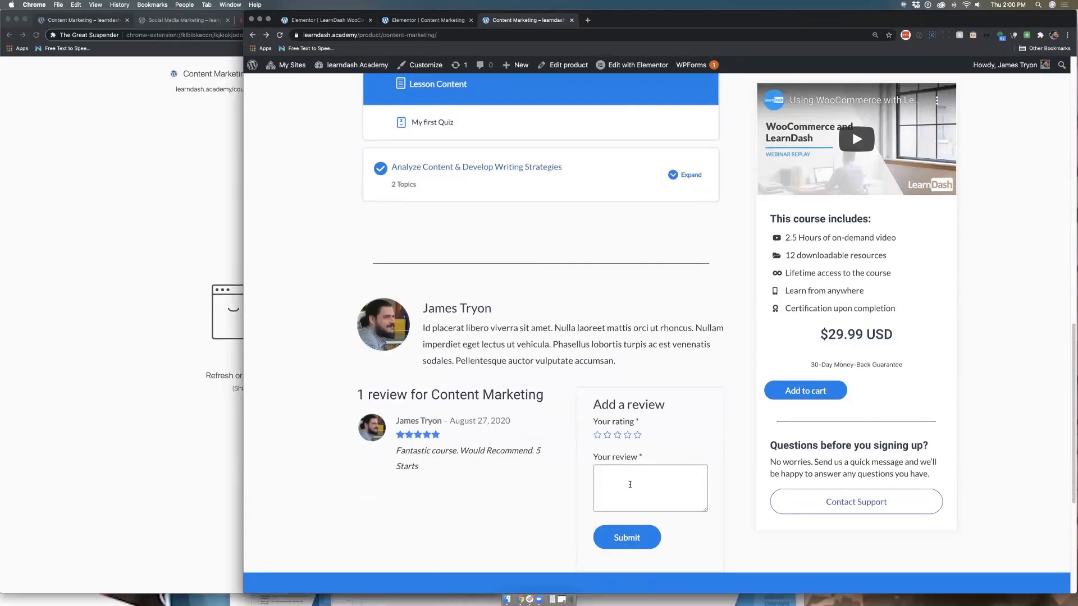
text(It was so easy, I did it twice!)
click(637, 435)
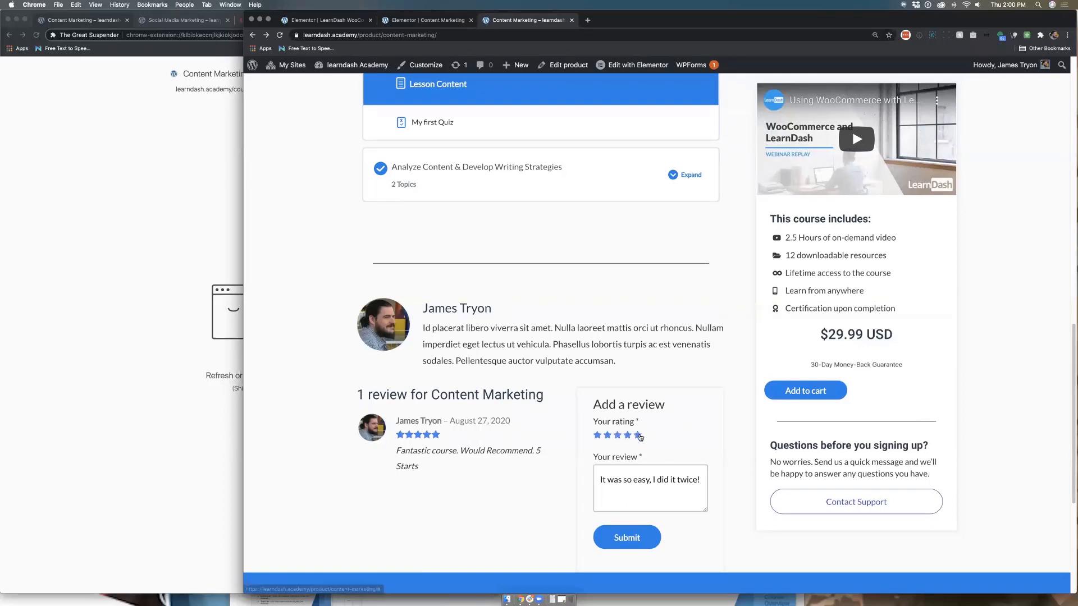
click(646, 536)
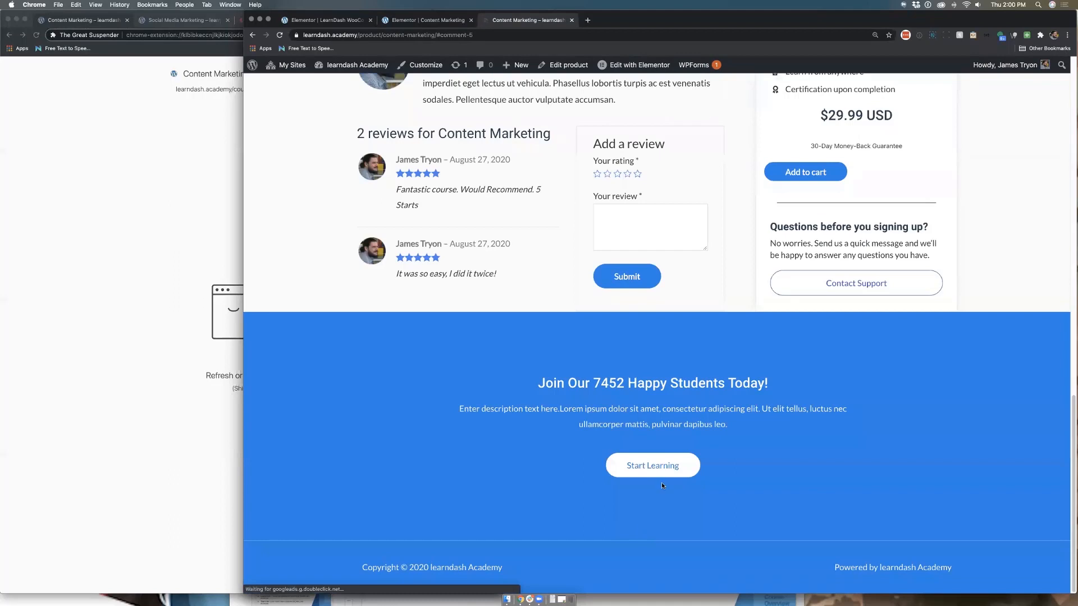
- Check the submitted review, then the star rating and comment count in the live page's header
scroll(751, 463, up, 3)
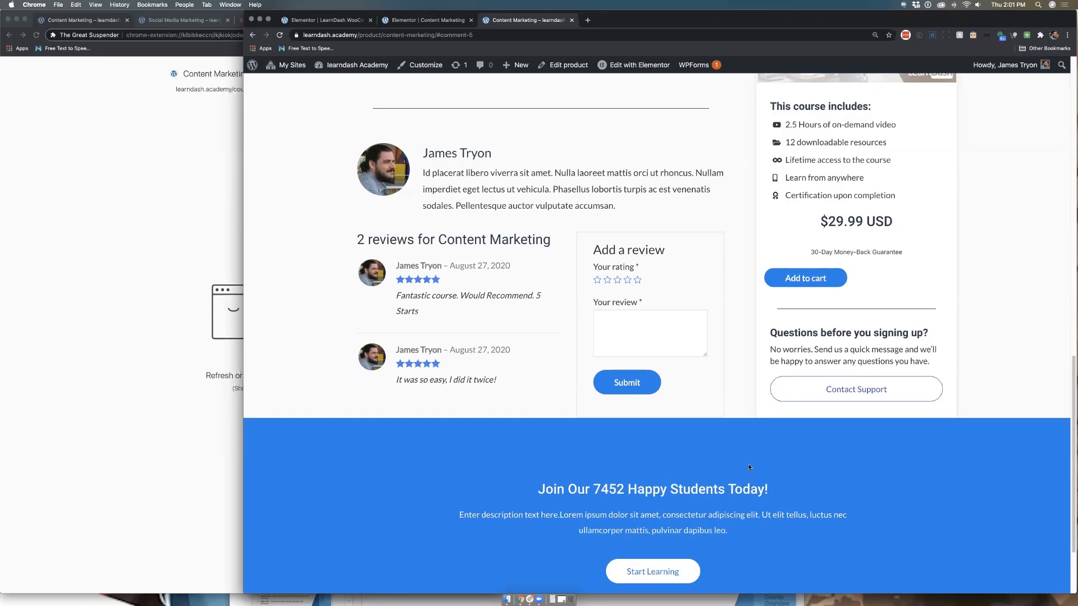
scroll(717, 467, up, 15)
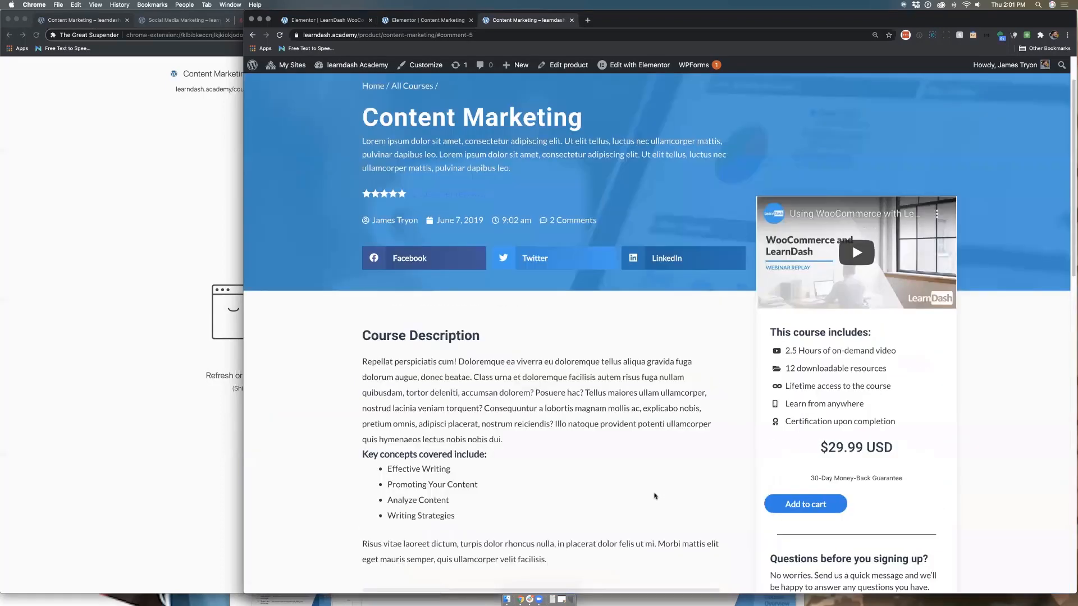
scroll(657, 498, up, 2)
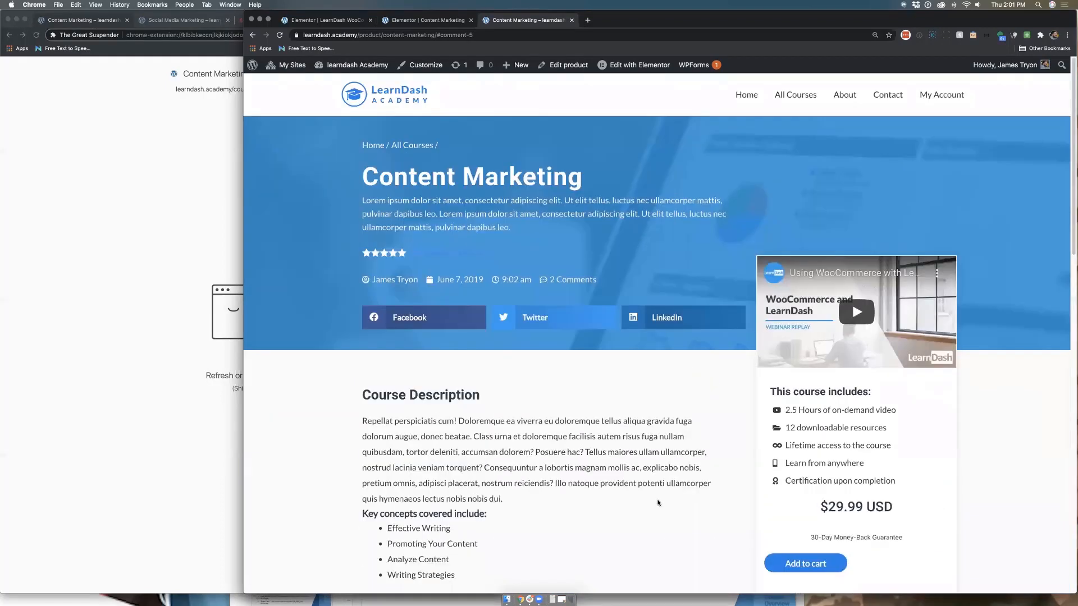